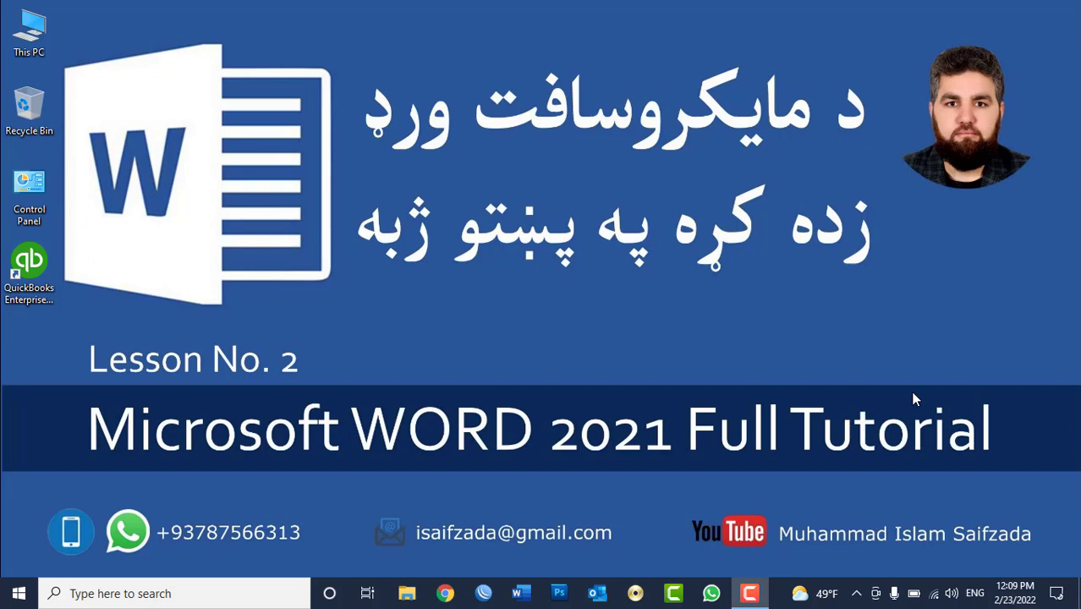
Step: Refresh the desktop, then open and dismiss the Start menu and Windows search
right_click(504, 293)
click(535, 339)
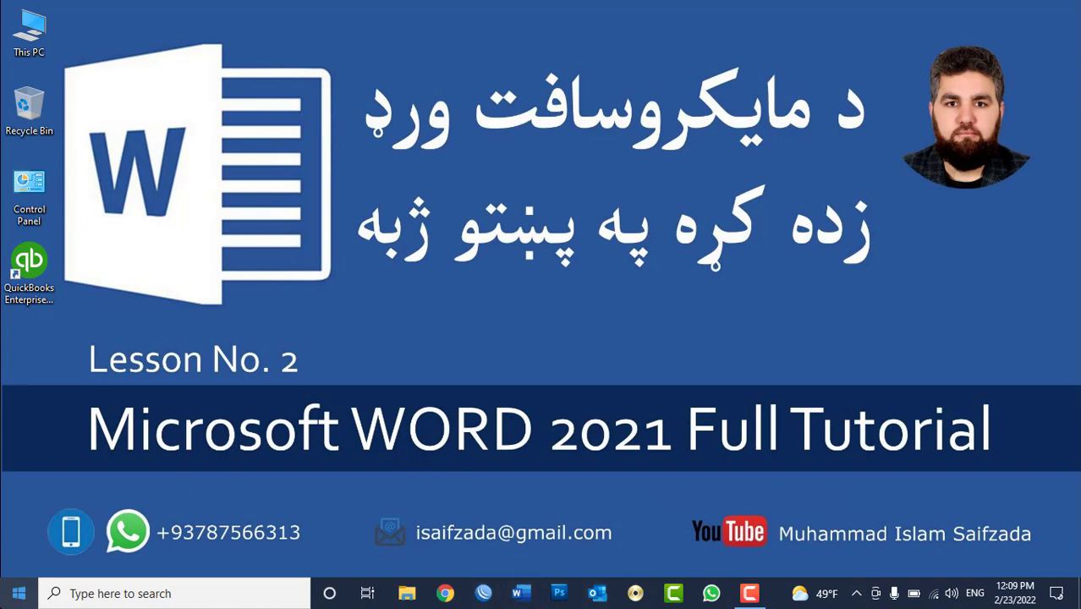
click(18, 593)
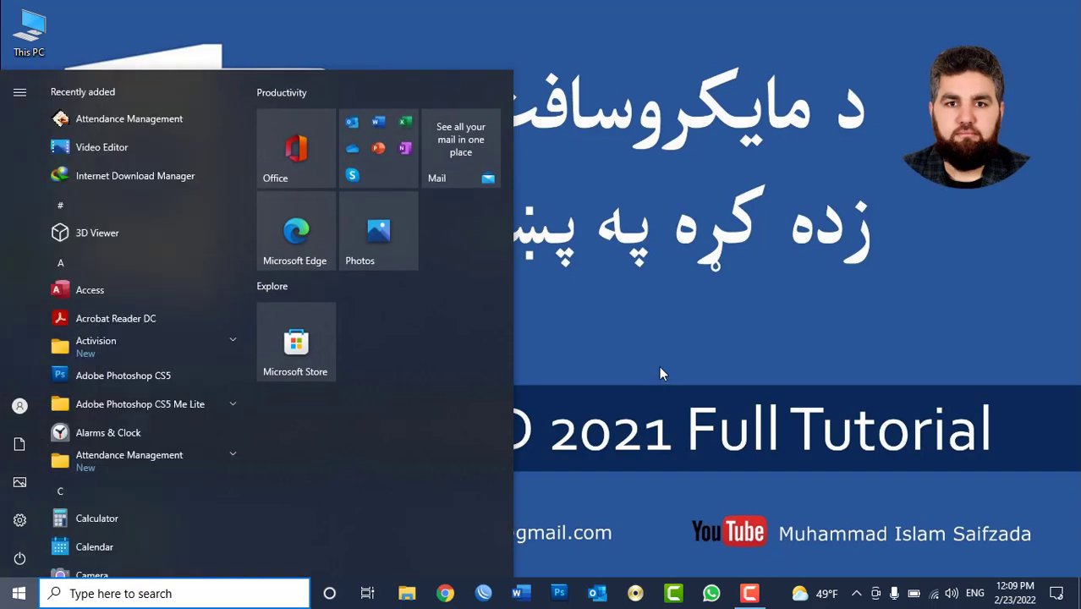
key(Escape)
click(151, 599)
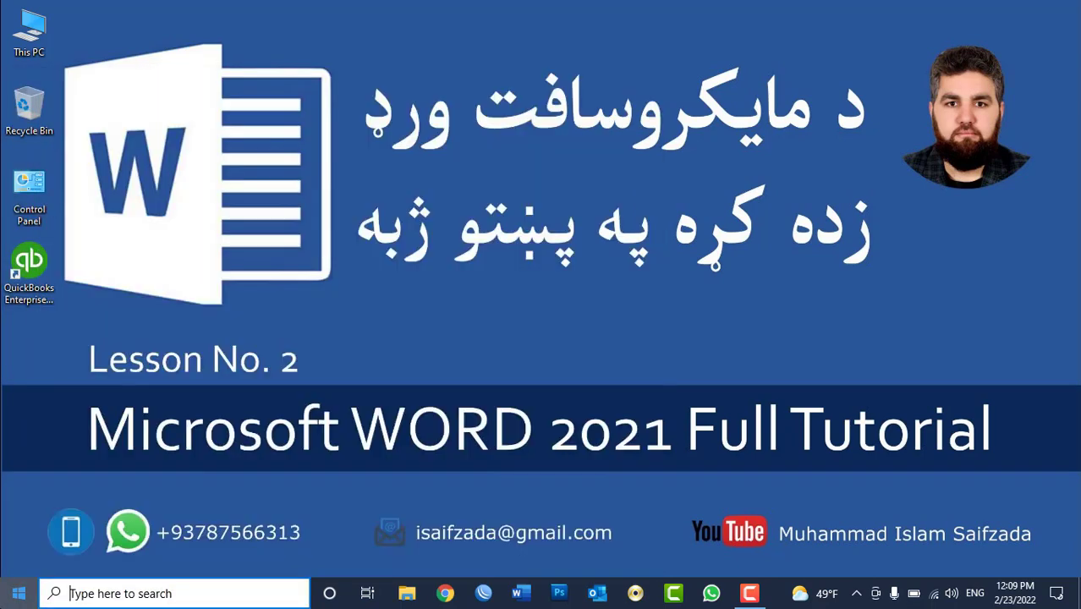
click(19, 593)
click(19, 592)
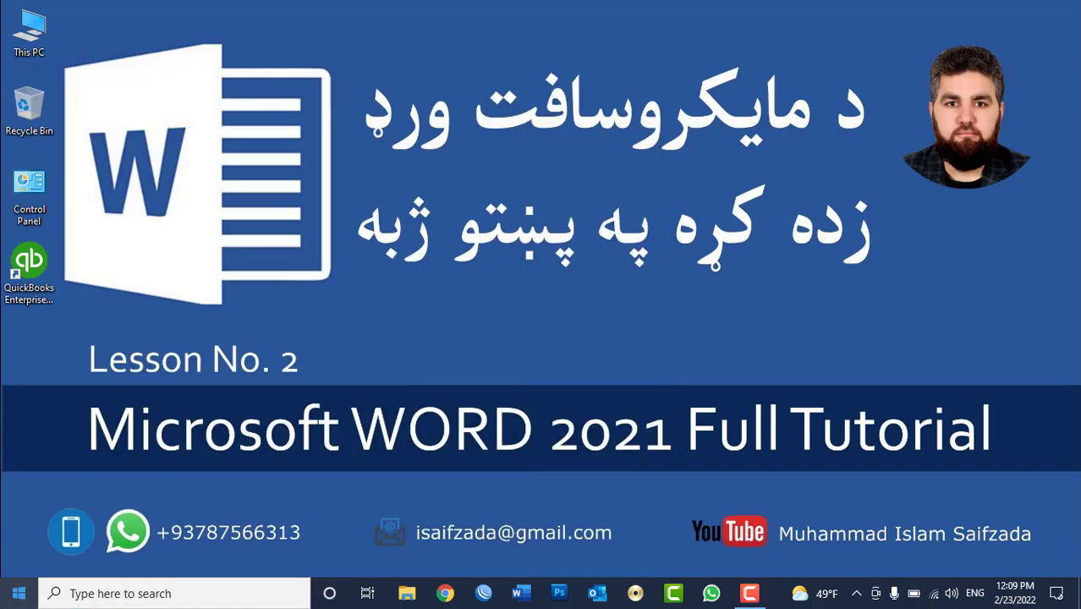
Step: Launch and close Word, then unpin Word from the taskbar
click(520, 593)
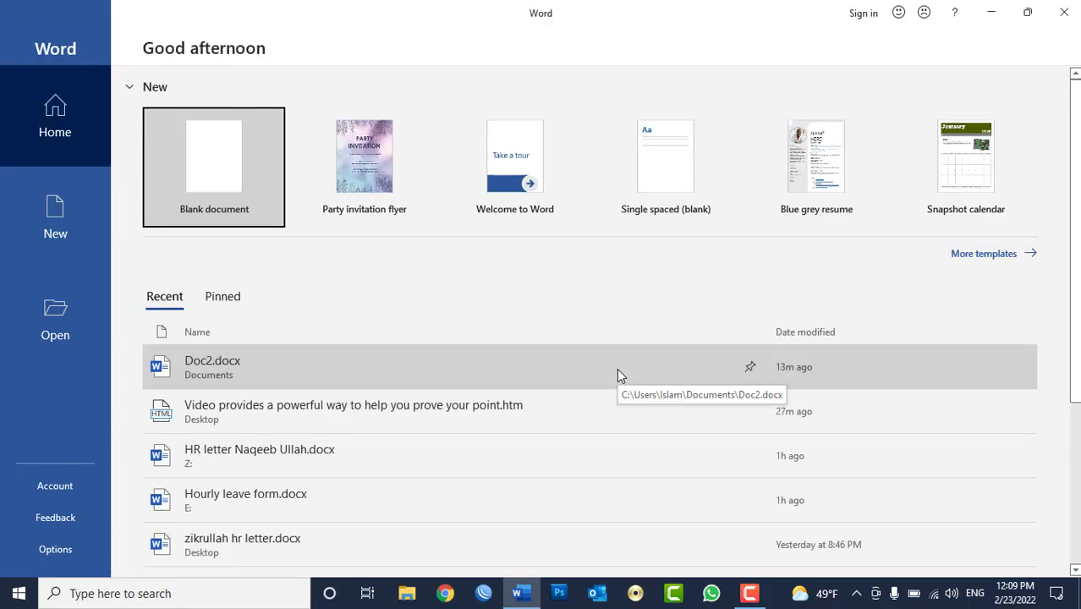
click(1063, 13)
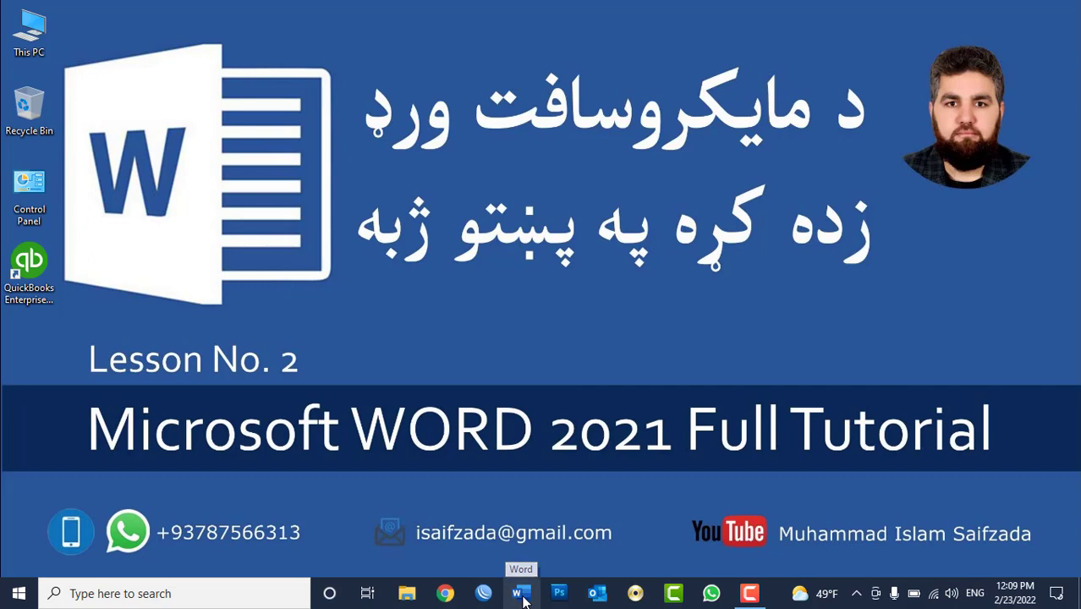
right_click(523, 597)
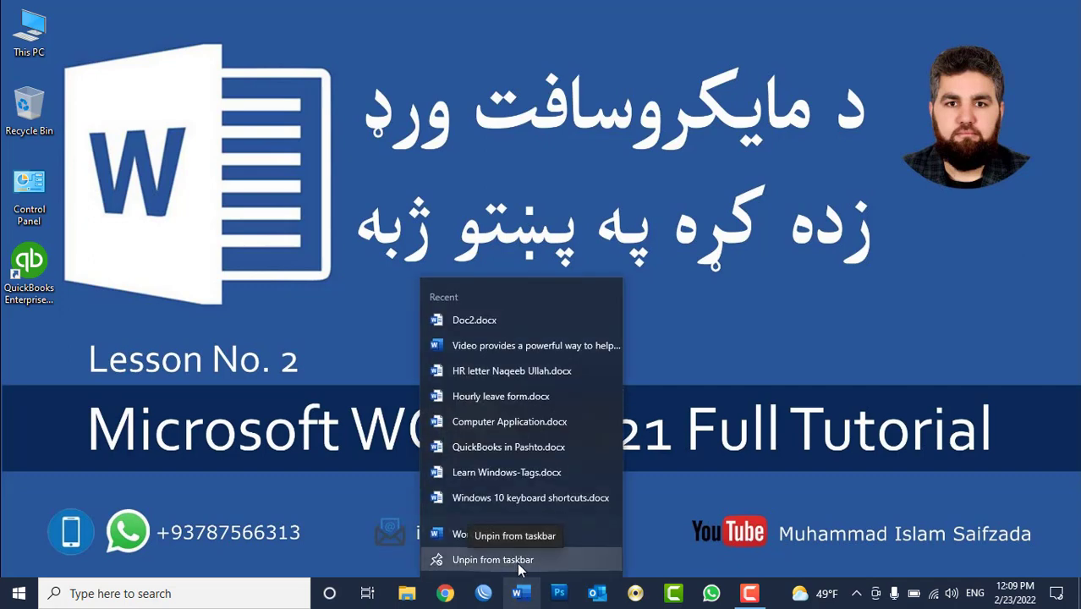
click(493, 559)
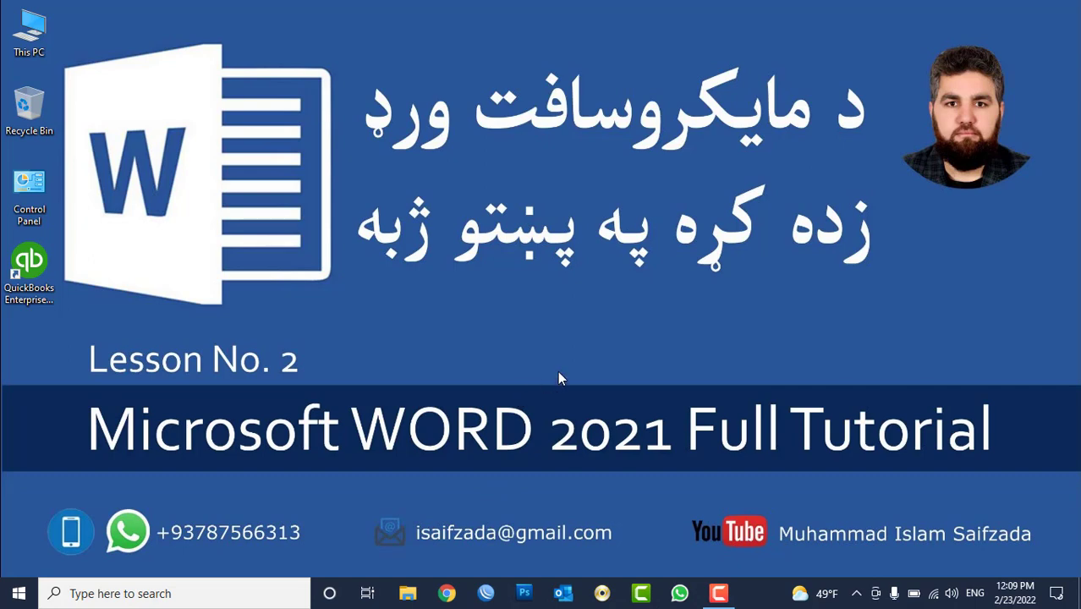
Step: Find Word in the Start menu's app list and pin it to the taskbar
click(18, 592)
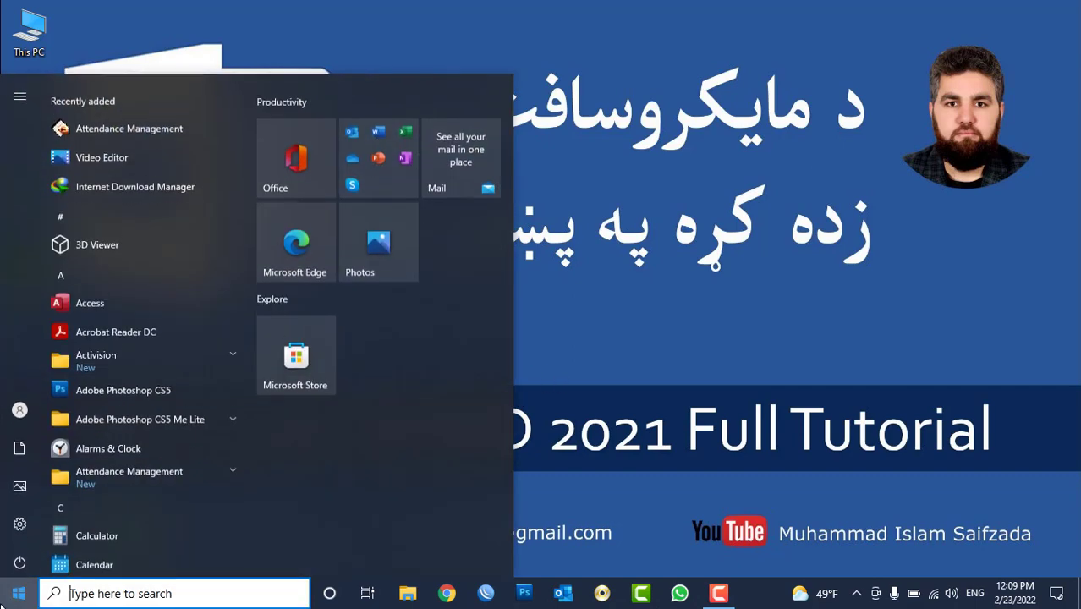
scroll(160, 191, down, 3)
scroll(168, 196, down, 3)
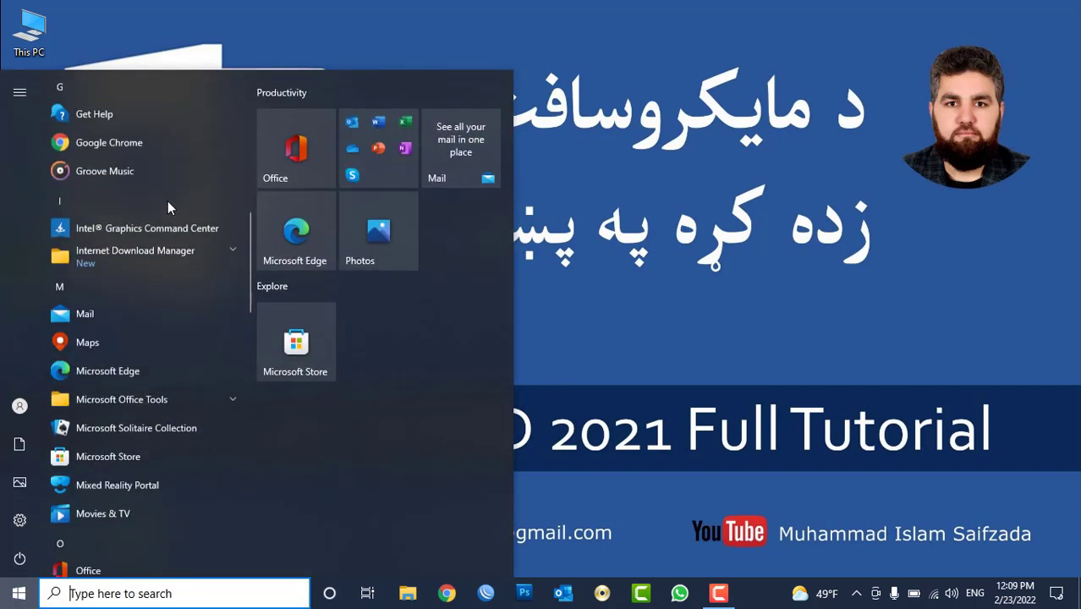
scroll(167, 203, down, 3)
scroll(171, 210, down, 4)
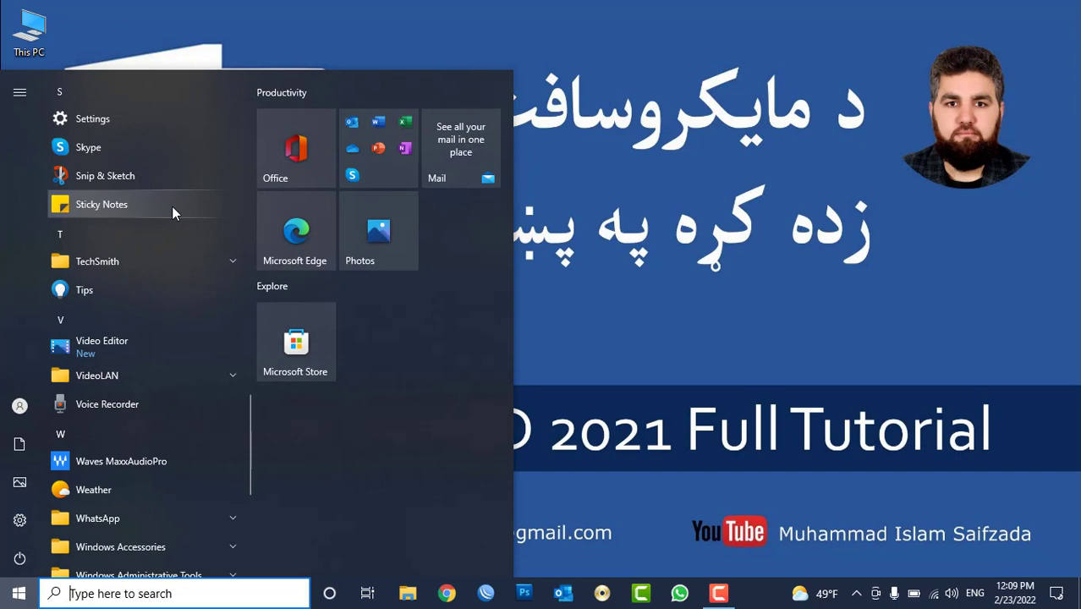
scroll(172, 206, down, 4)
scroll(172, 206, down, 1)
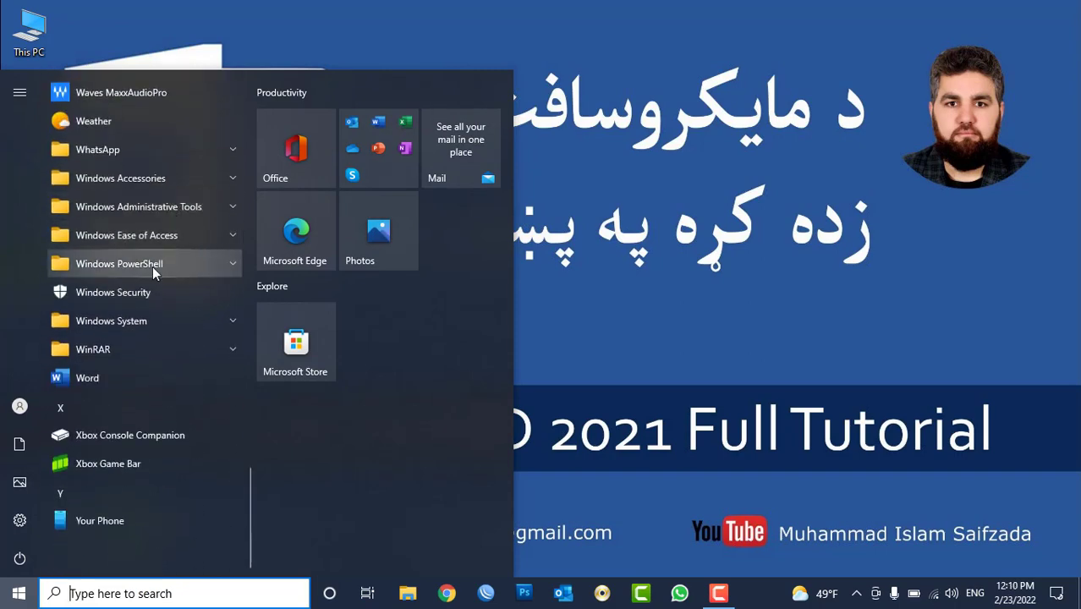
right_click(117, 378)
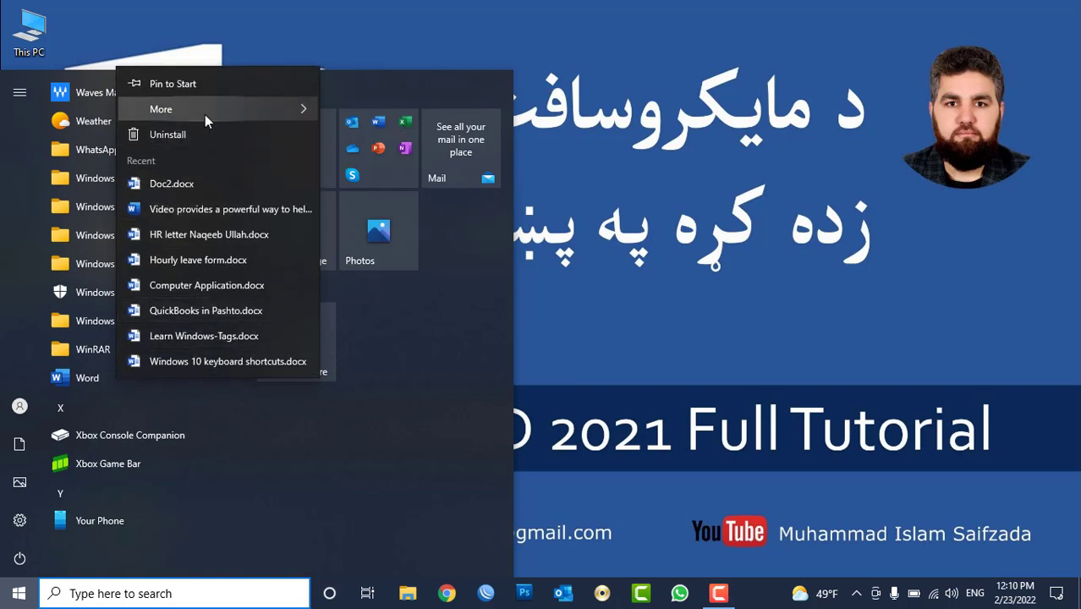
mouse_move(204, 114)
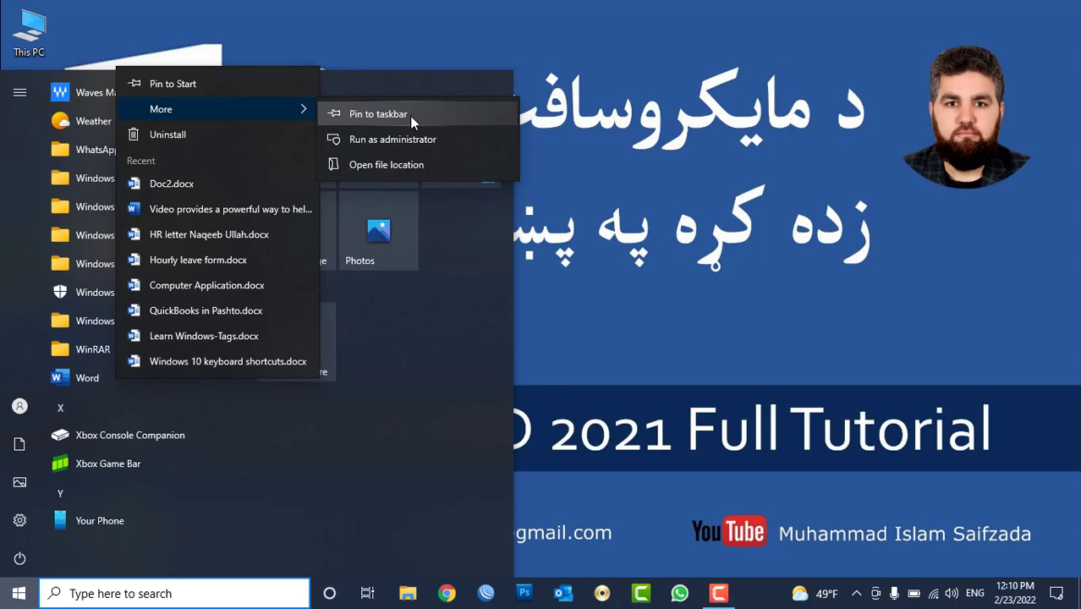
click(378, 113)
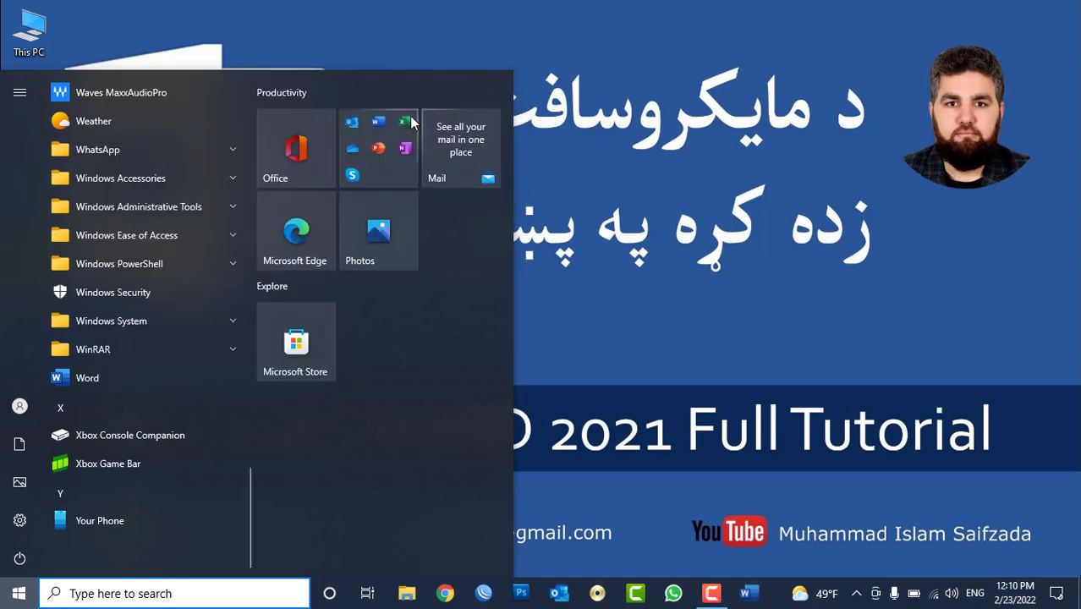
click(692, 296)
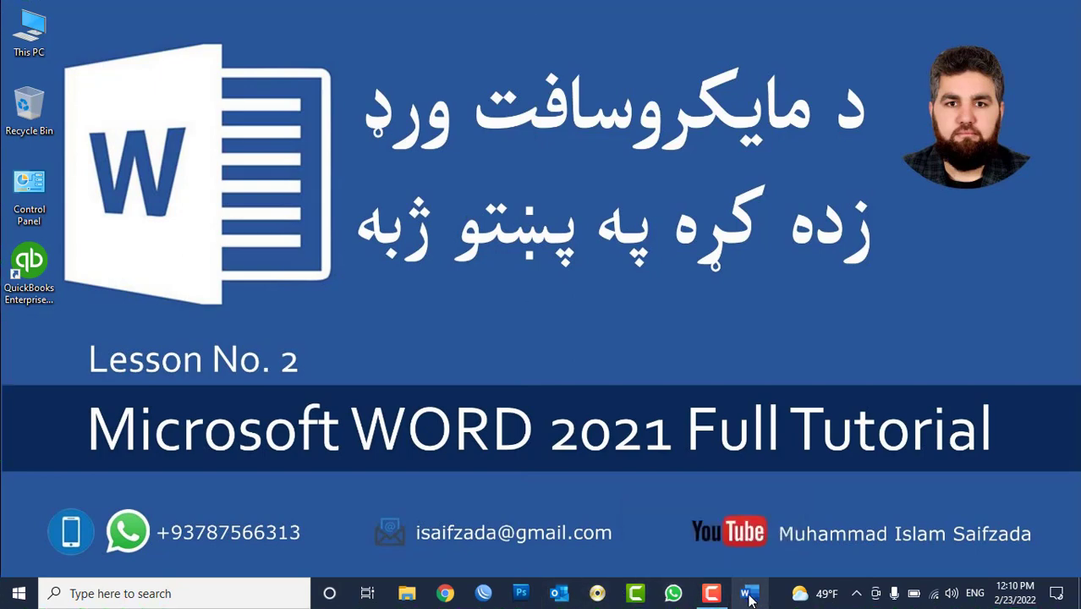
Step: Reorder the taskbar icons so Word follows File Explorer and Outlook sits last, then refresh the desktop
drag(748, 598, 582, 599)
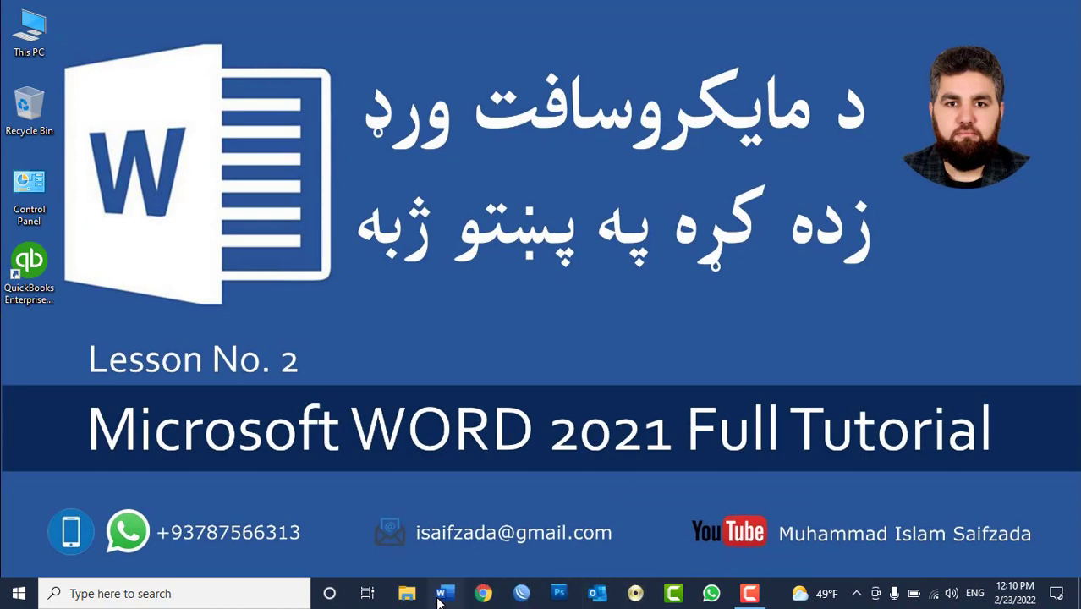
drag(582, 599, 440, 597)
drag(634, 596, 483, 596)
drag(634, 596, 749, 596)
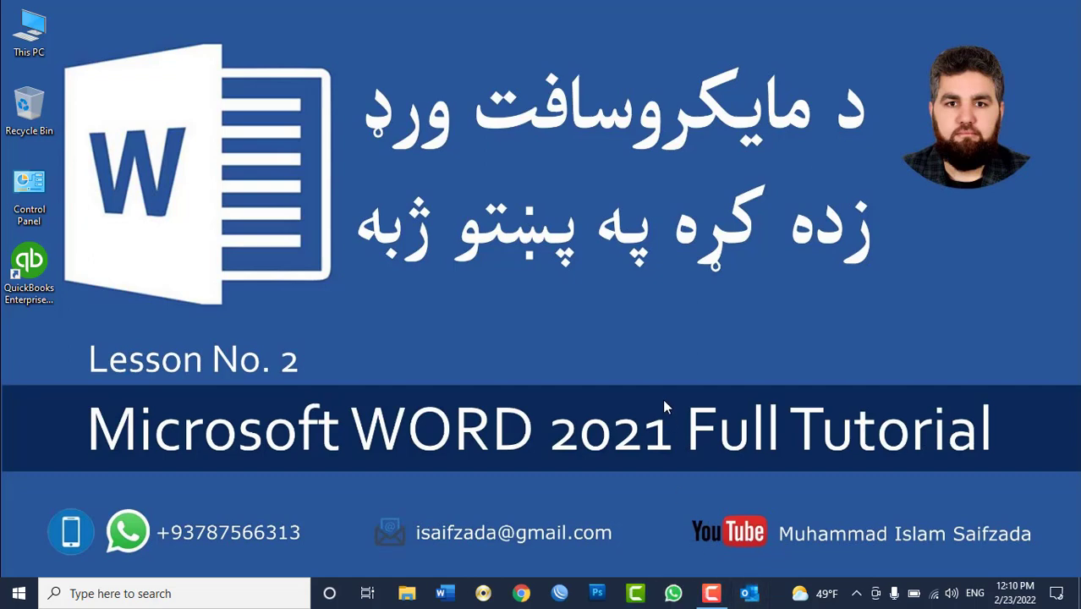
right_click(519, 304)
click(558, 347)
Step: Launch Word, create a blank document, and type .docx, enlarging it with repeated Ctrl+]
click(446, 595)
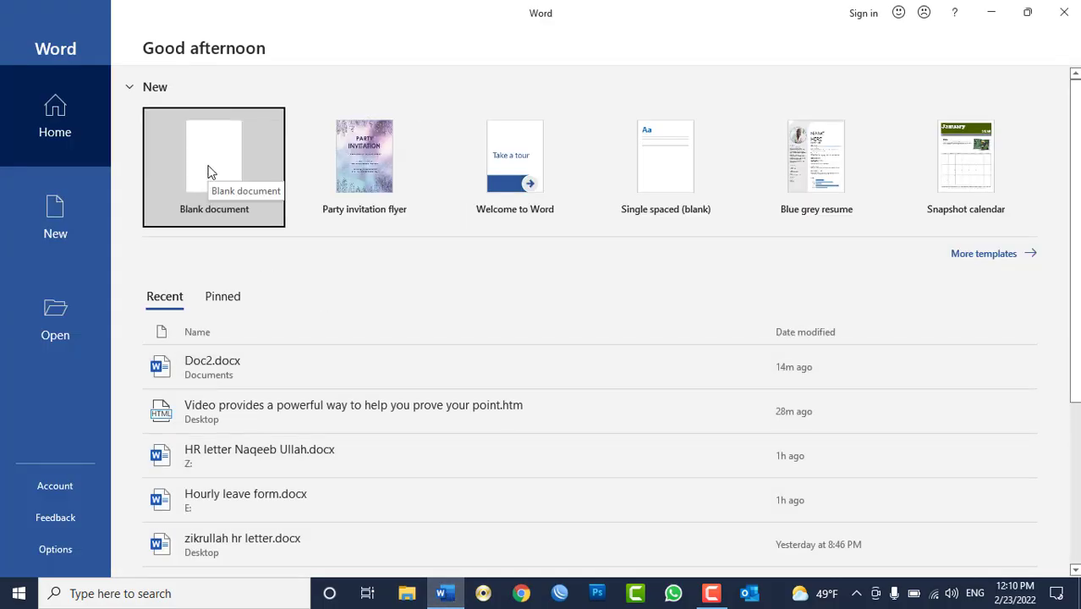
click(211, 173)
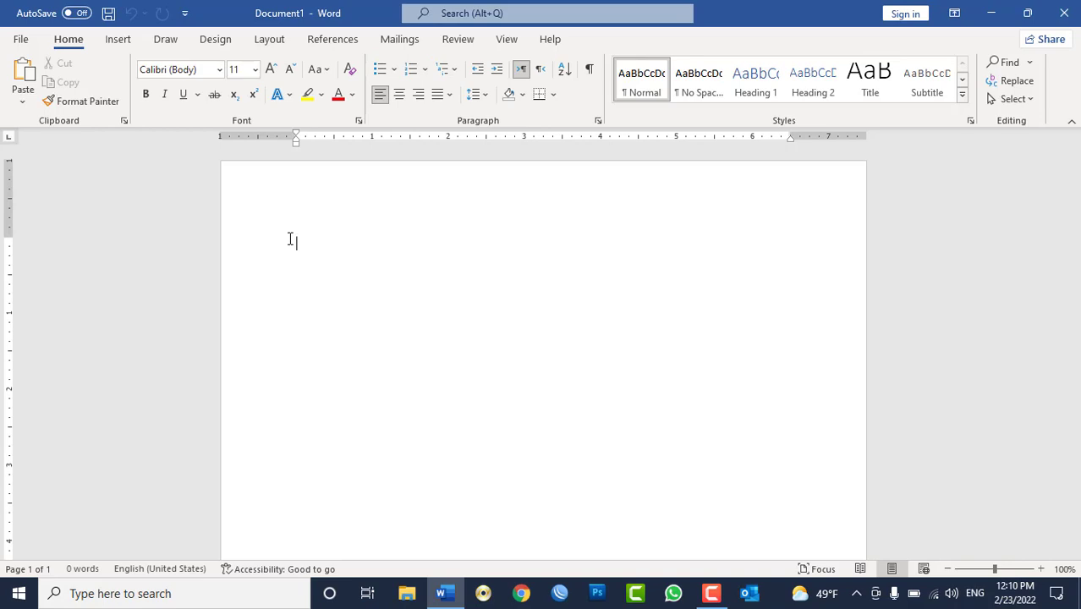
text(b)
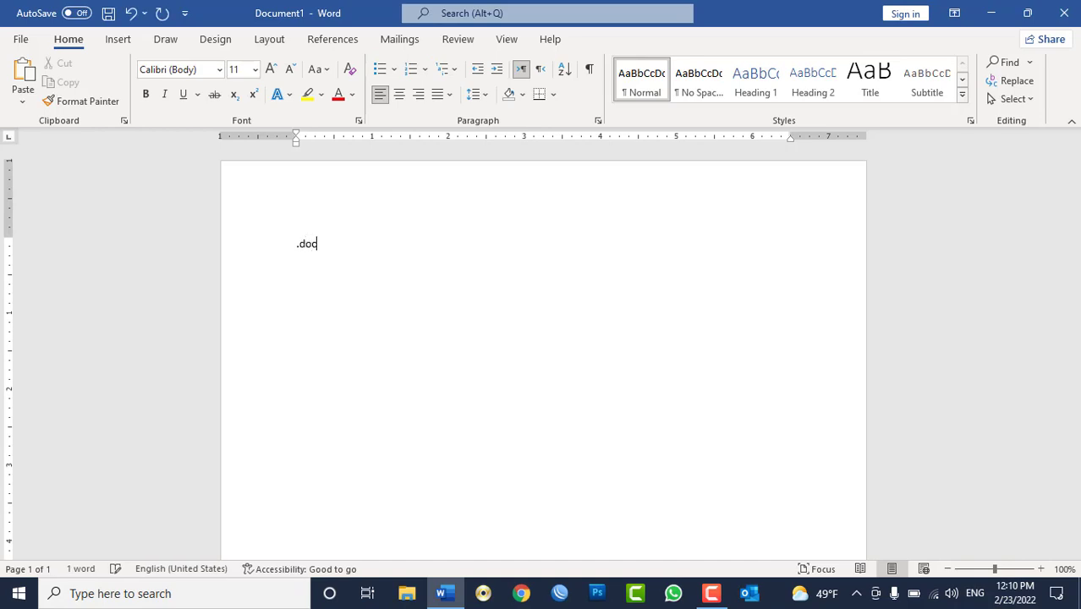
triple_click(289, 240)
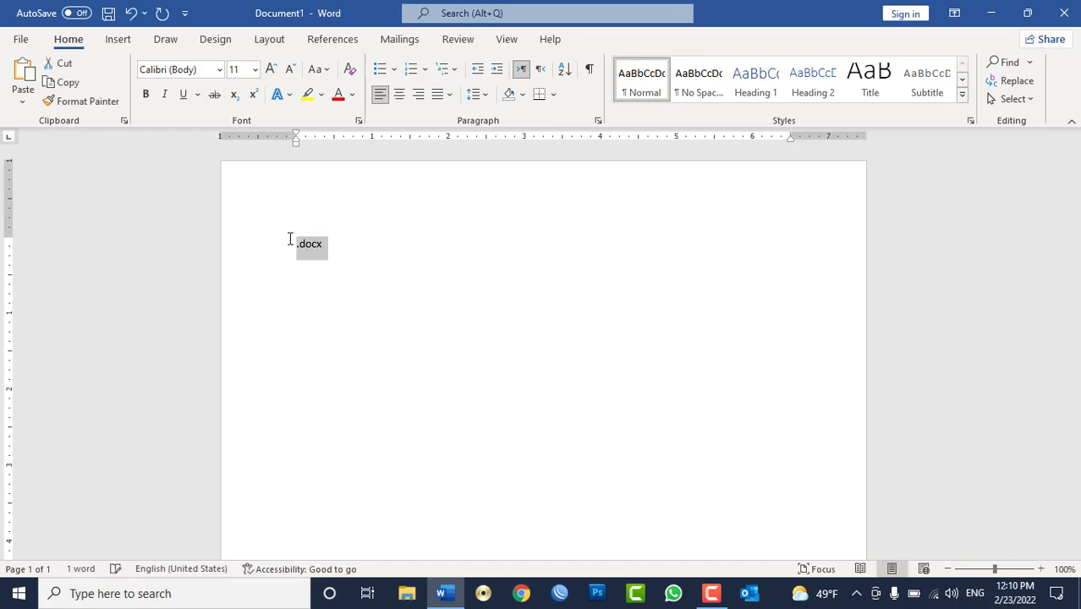
key(ctrl+bracketright)
key(ctrl+bracketright)
key(ctrl+bracketright)
key(ctrl+bracketright)
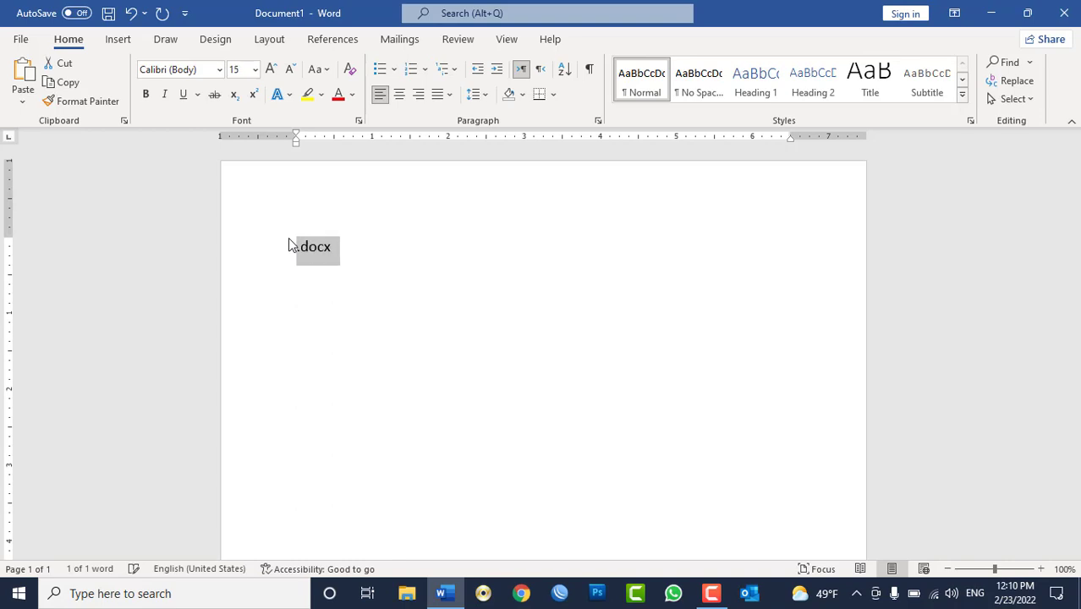
key(ctrl+bracketright)
key(ctrl+bracketright)
key(ctrl+bracketright)
key(ctrl+bracketright)
key(ctrl+bracketright)
key(ctrl+bracketright)
key(ctrl+bracketright)
key(ctrl+bracketright)
key(ctrl+bracketright)
key(ctrl+bracketright)
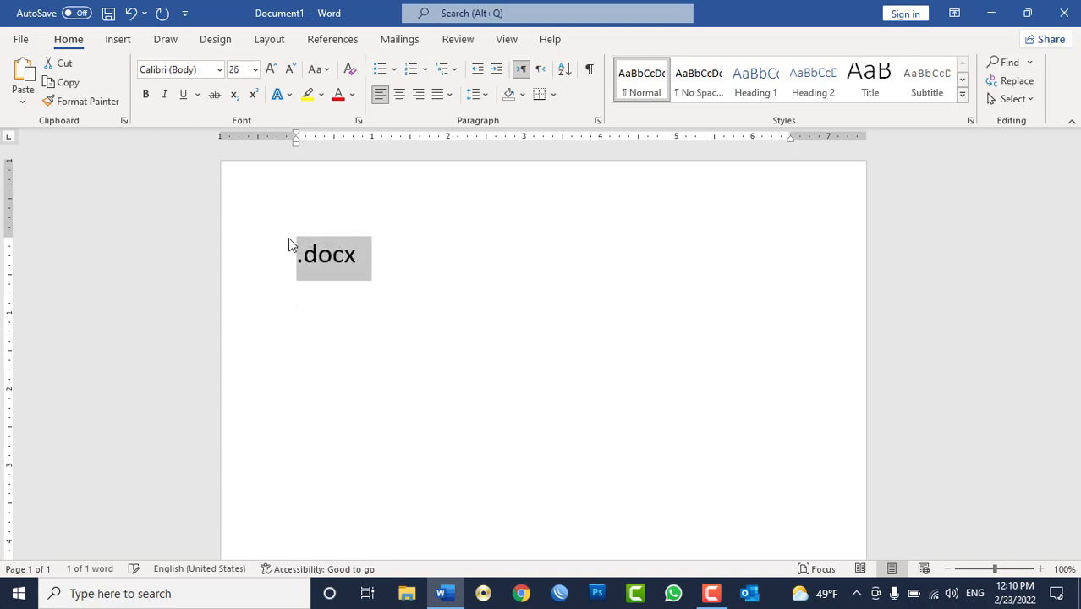
key(ctrl+bracketright)
key(ctrl+bracketright)
key(ctrl+bracketright)
key(ctrl+bracketright)
key(ctrl+bracketright)
key(ctrl+bracketright)
key(ctrl+bracketright)
key(ctrl+bracketright)
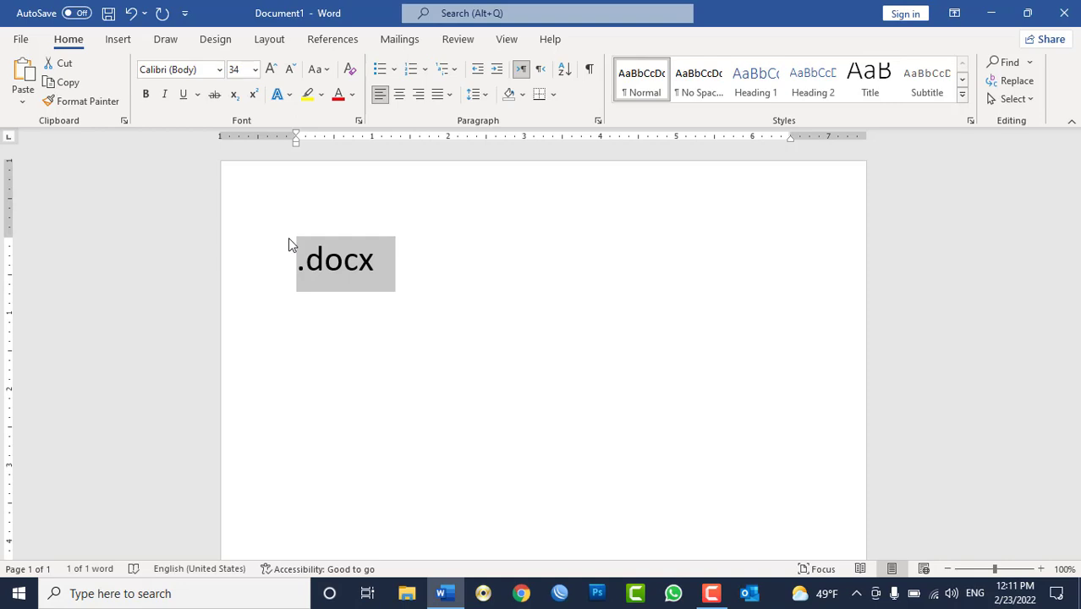
Step: Keep the Word document open, minimize Word, and open Local Disk (E:) from This PC
click(1063, 12)
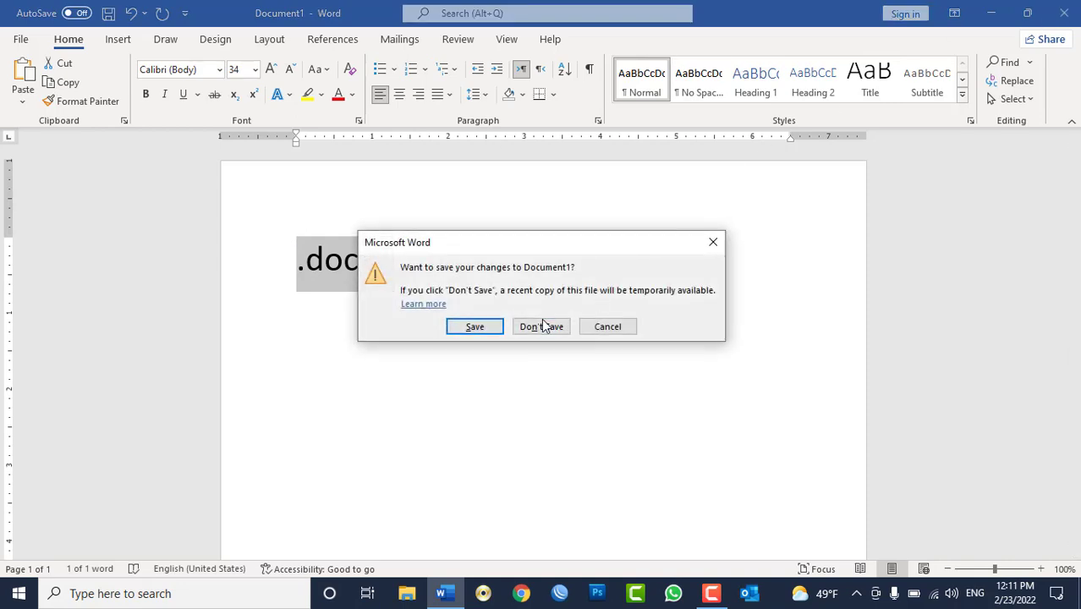
click(613, 321)
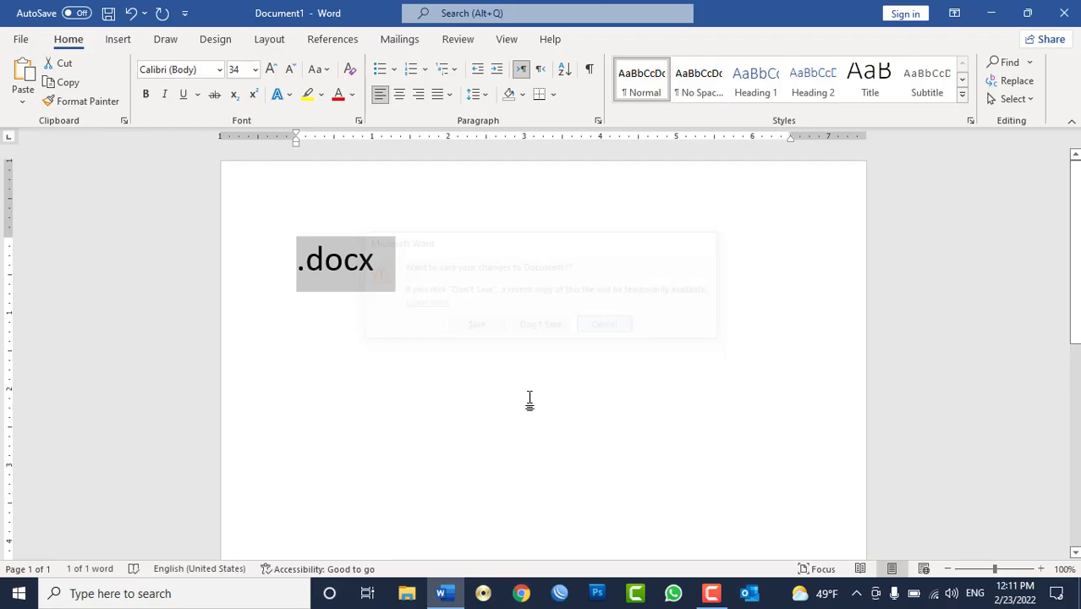
click(453, 591)
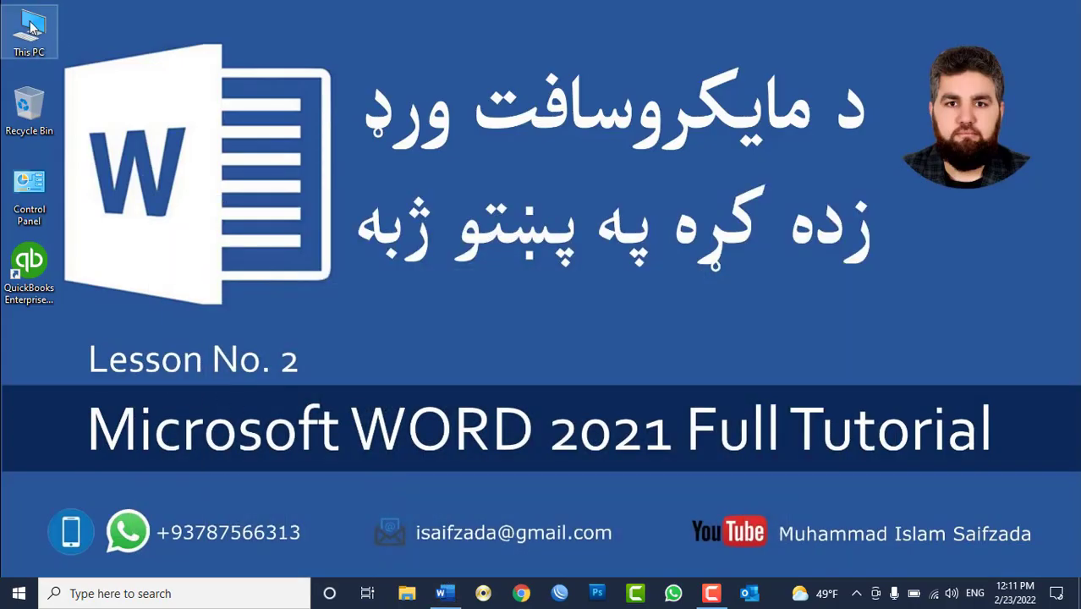
double_click(29, 29)
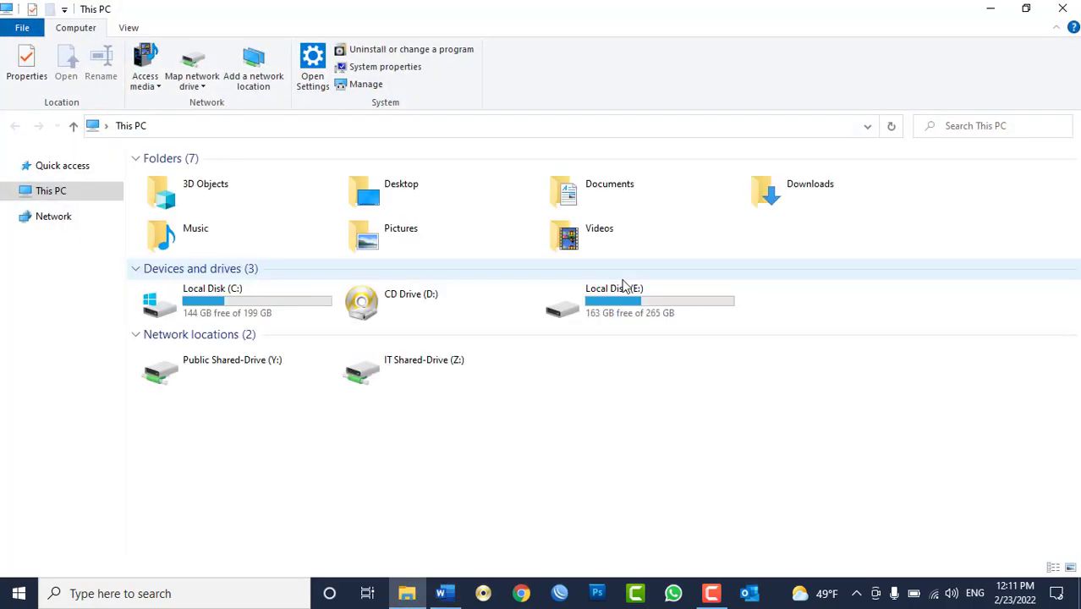
click(621, 306)
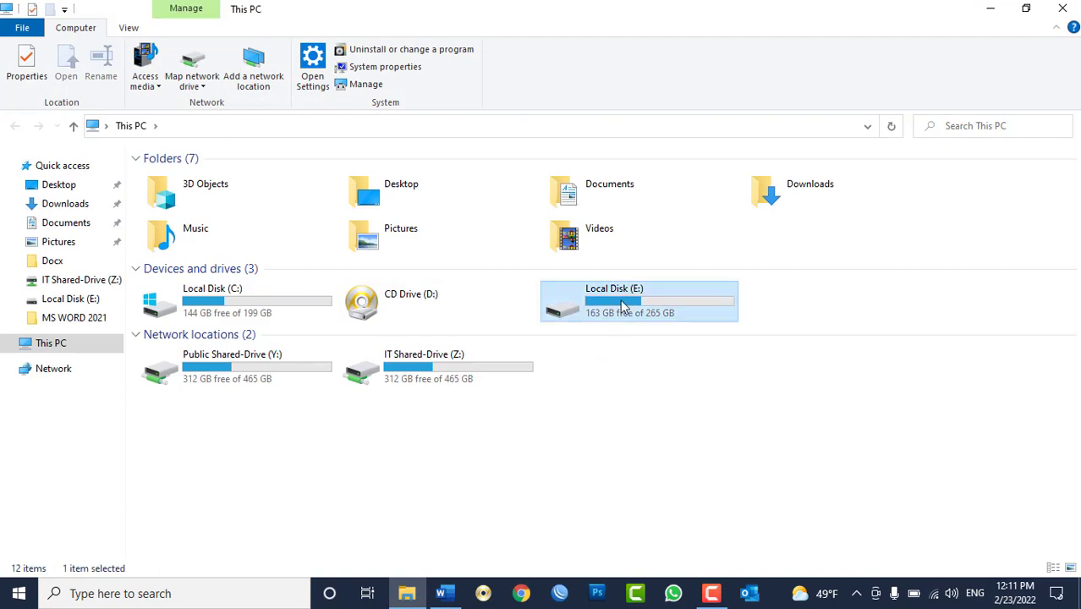
double_click(621, 306)
Step: Check the details of the HR letters, Hourly leave form and PDF, then close Explorer
click(689, 338)
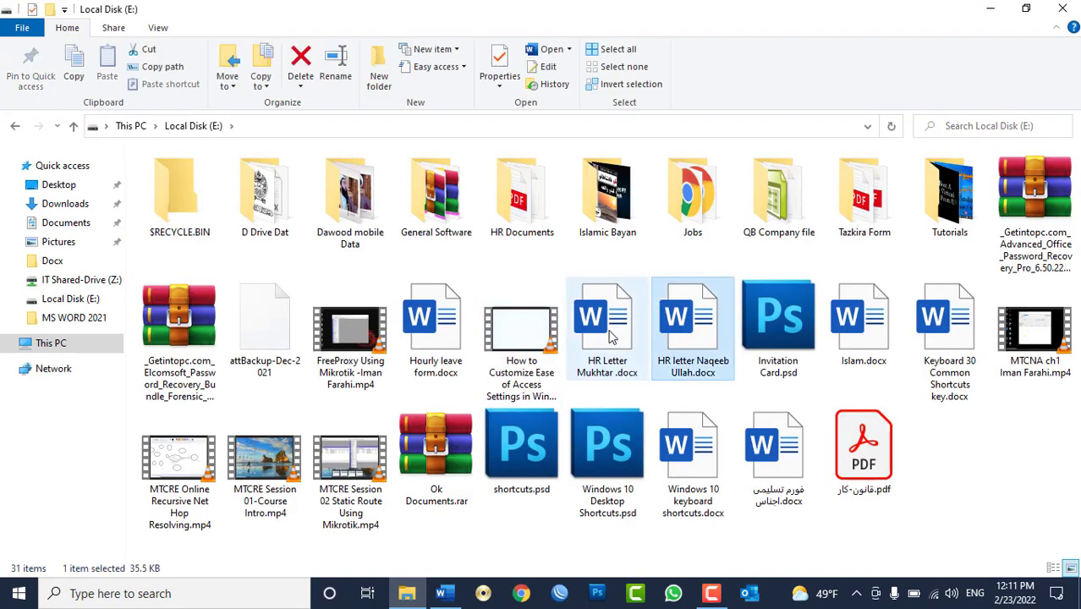
click(609, 336)
click(441, 328)
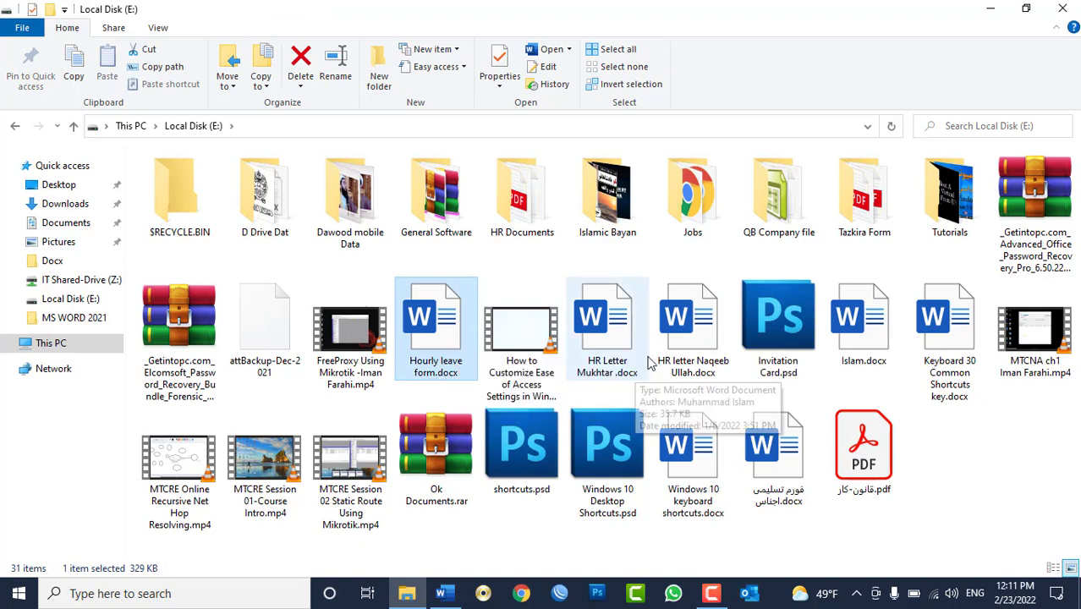
click(621, 364)
click(707, 343)
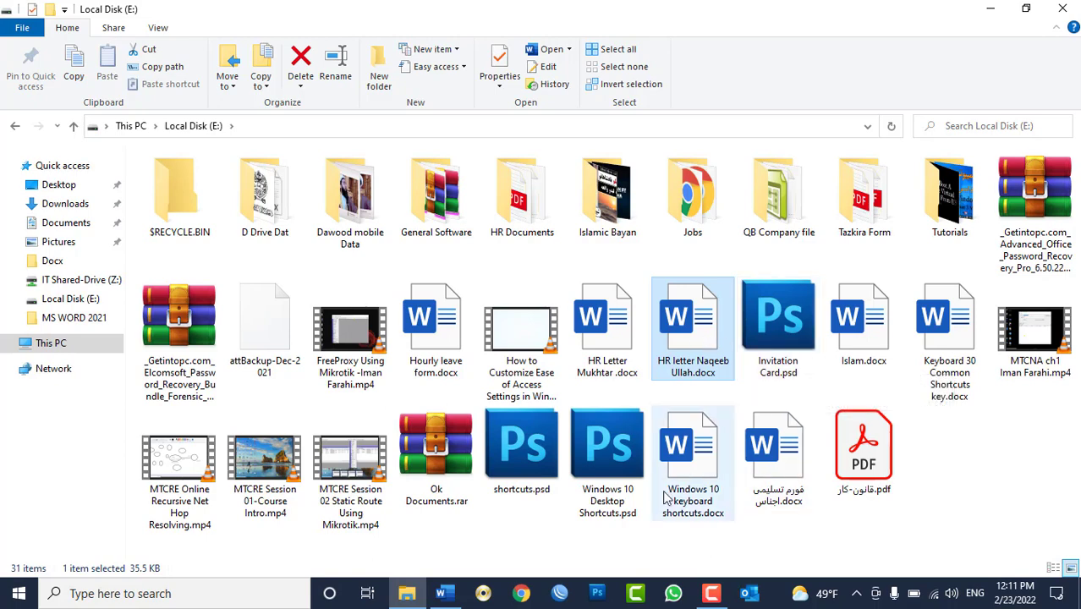
click(855, 453)
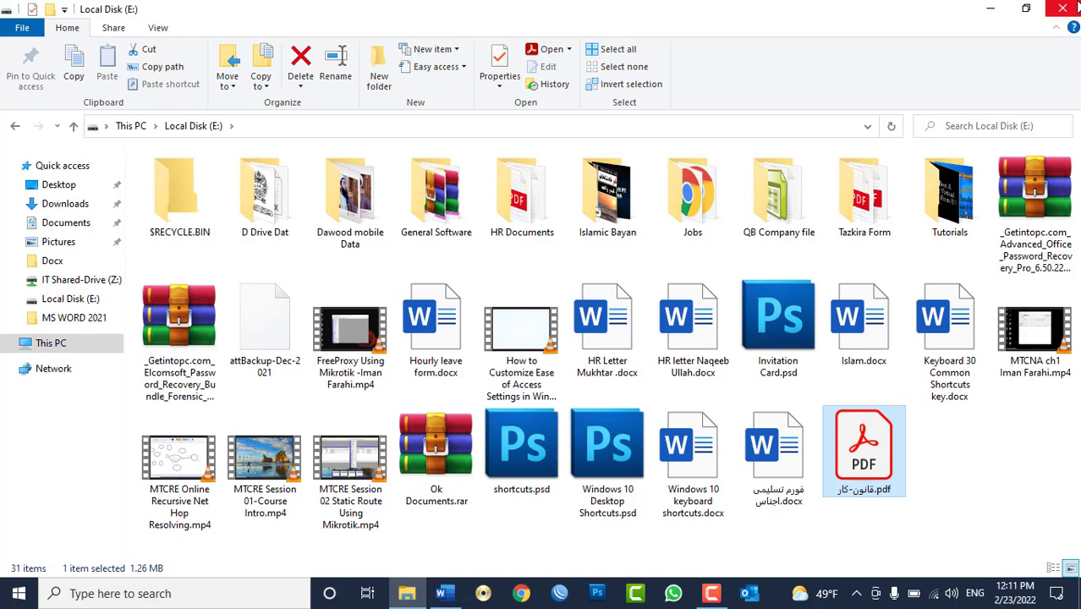
click(1063, 9)
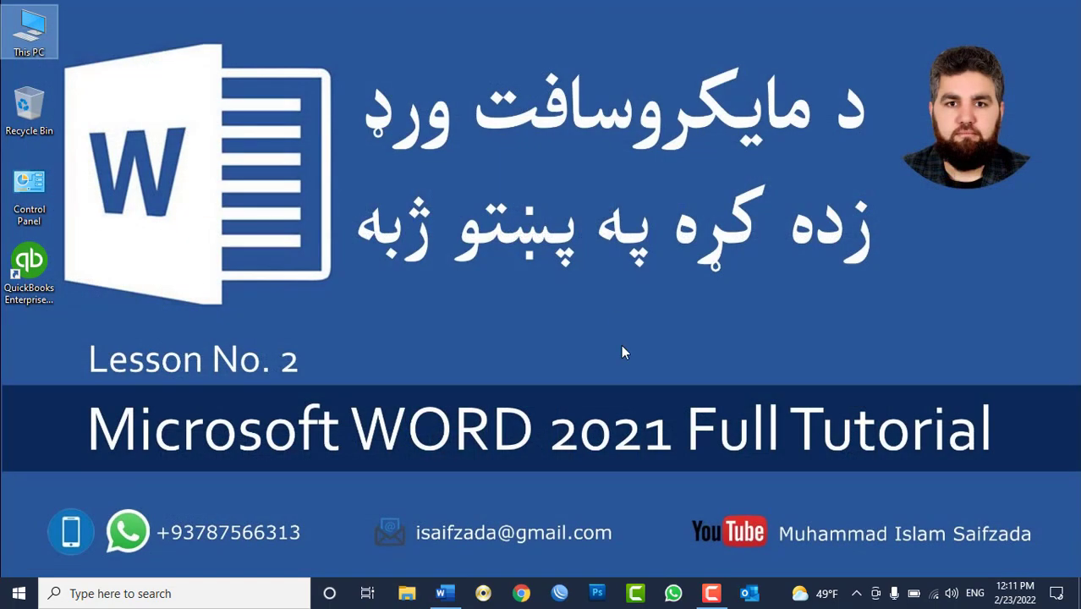
Step: Restore Word, delete the .docx text, and browse for a file from File > Open
click(441, 592)
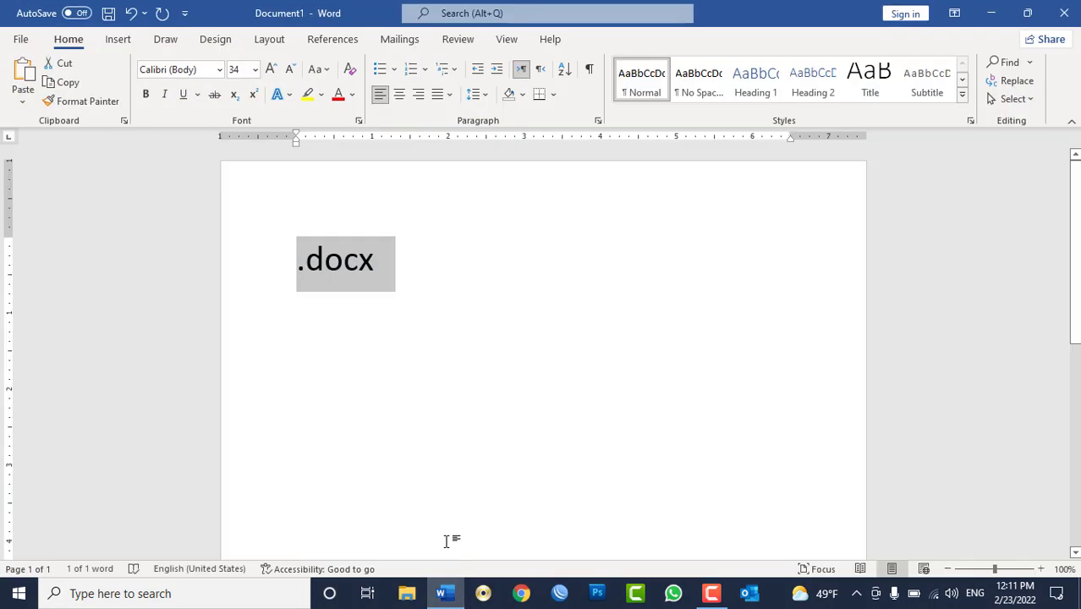
key(Delete)
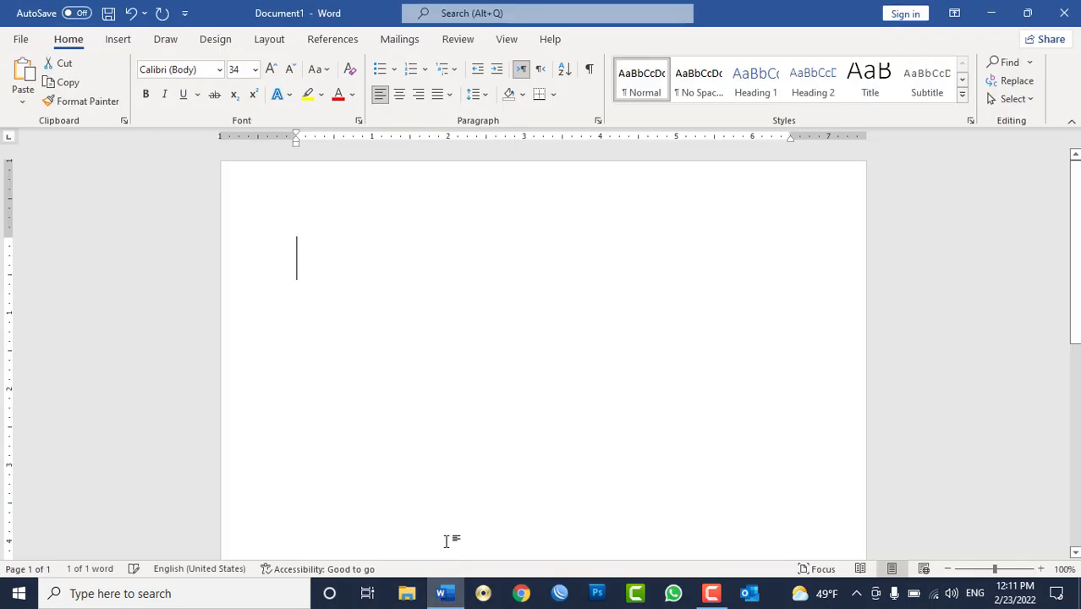
click(21, 40)
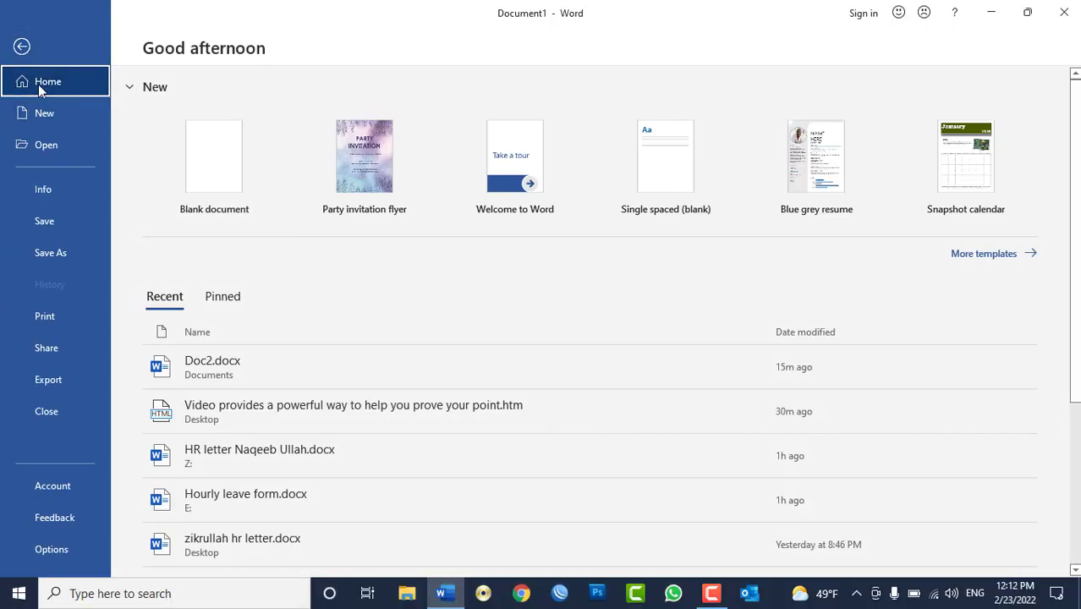
click(47, 117)
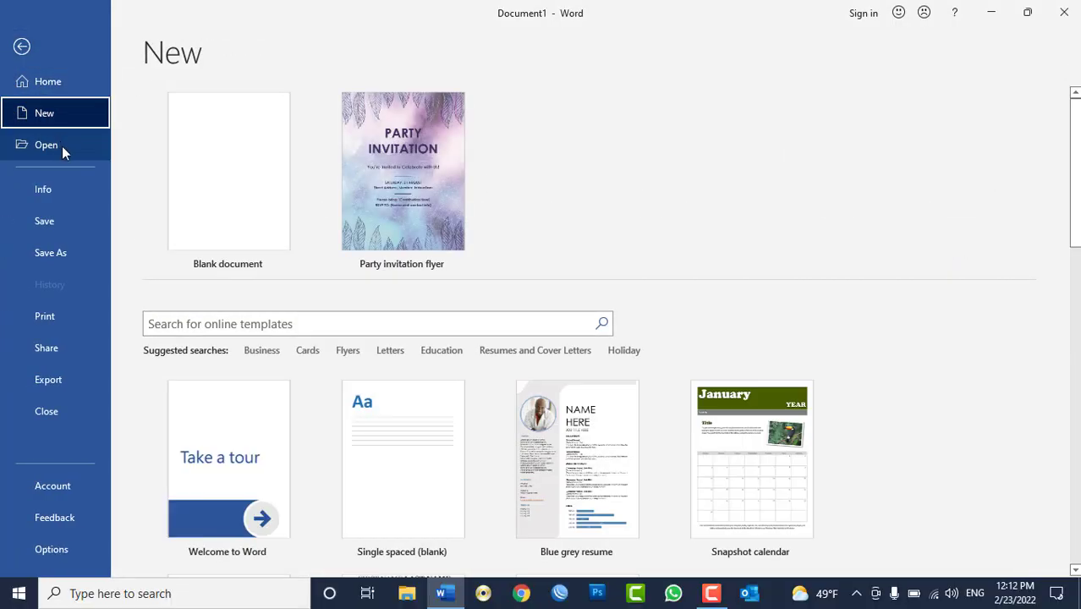
click(63, 147)
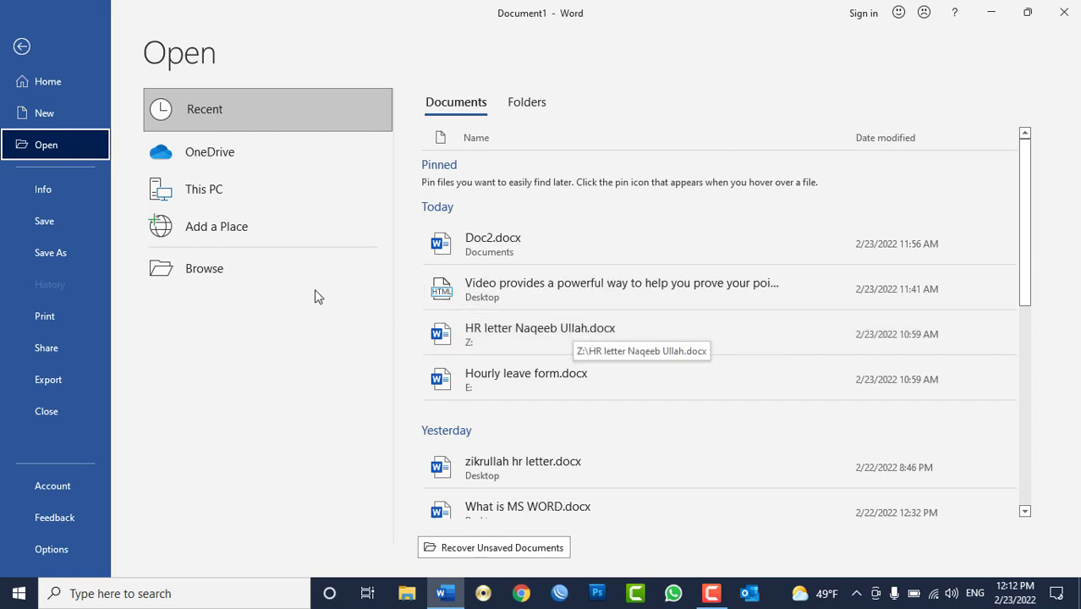
click(290, 279)
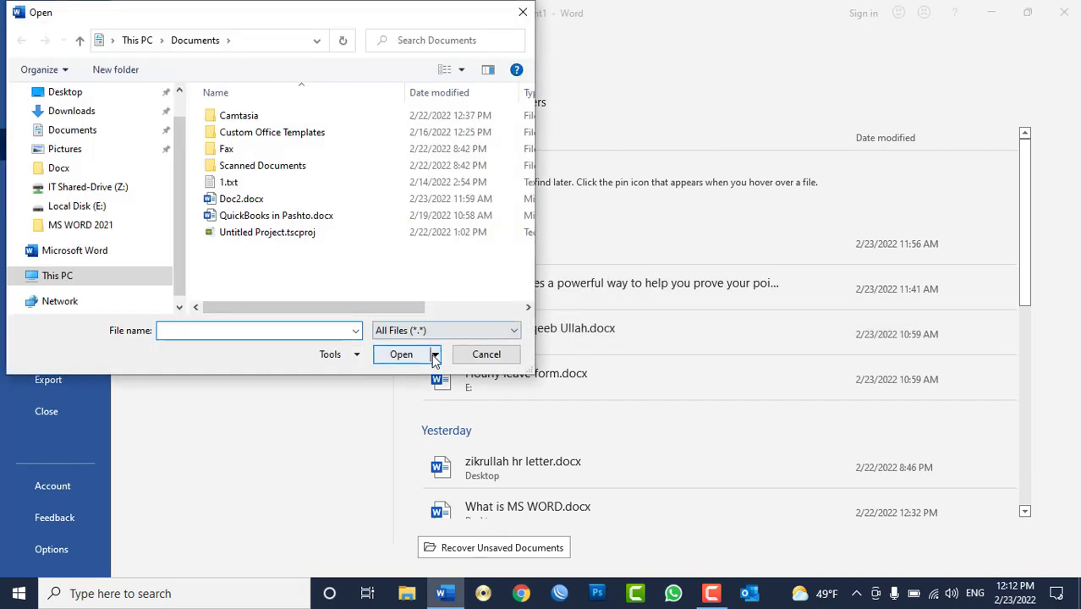
Step: Open QuickBooks in Pashto.docx read-only and type 'Welcome to afghanitsatan' on a new line
click(435, 354)
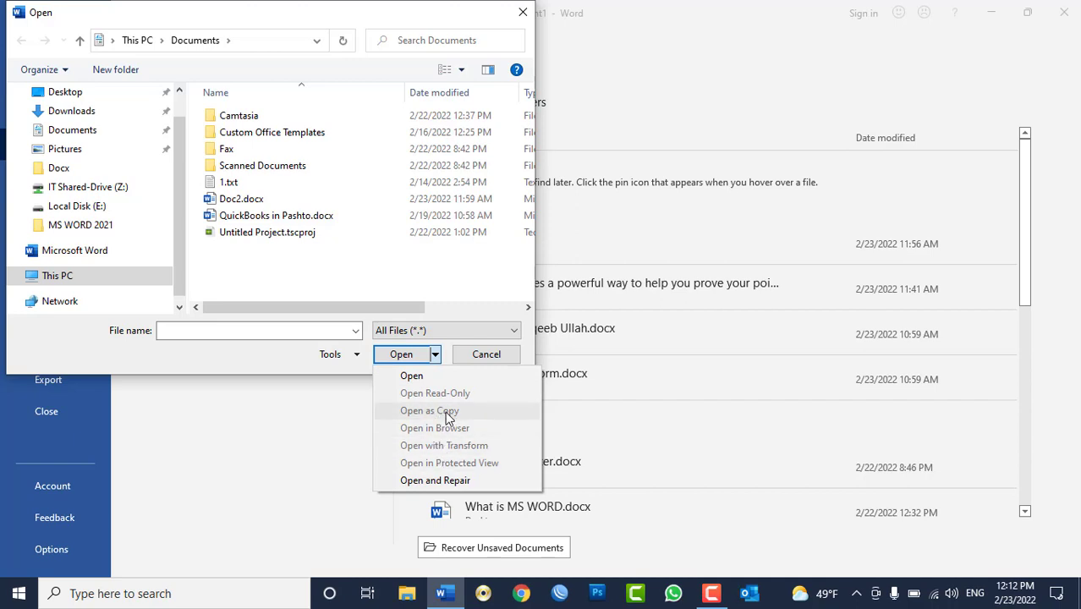
click(219, 355)
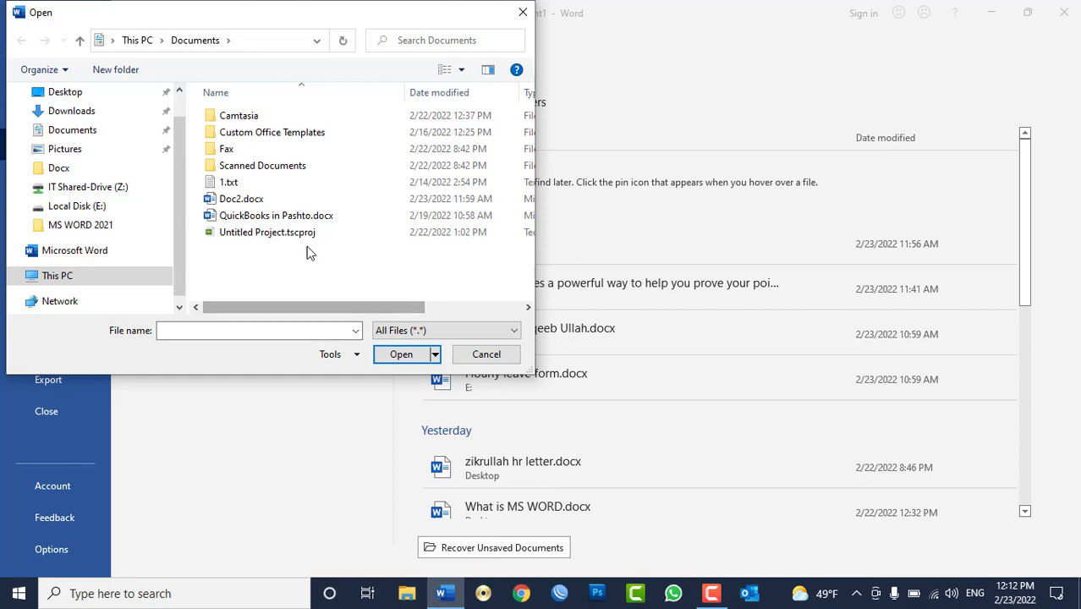
click(289, 218)
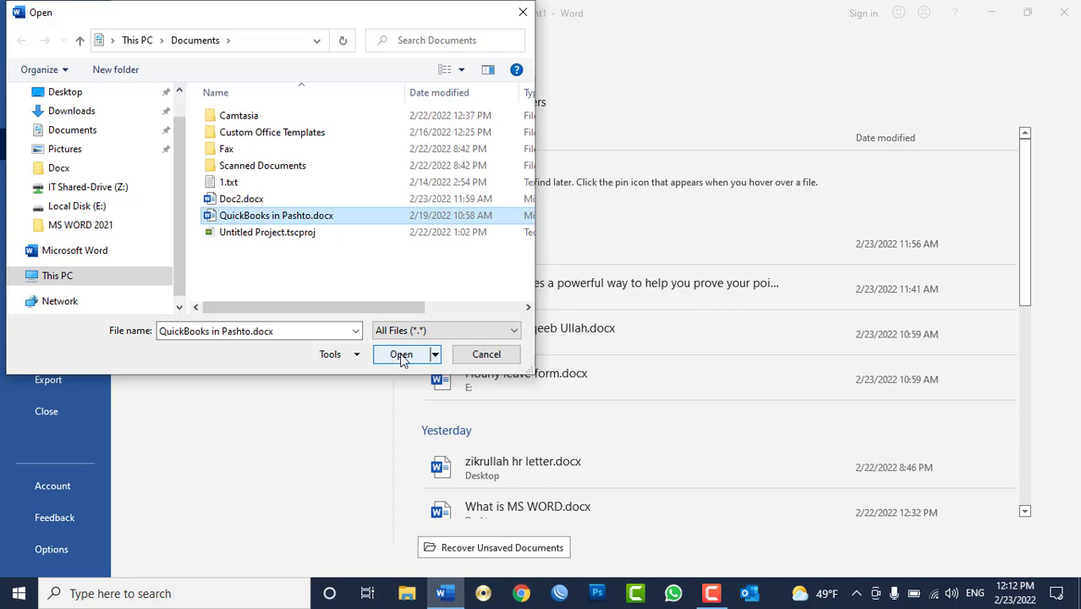
click(436, 356)
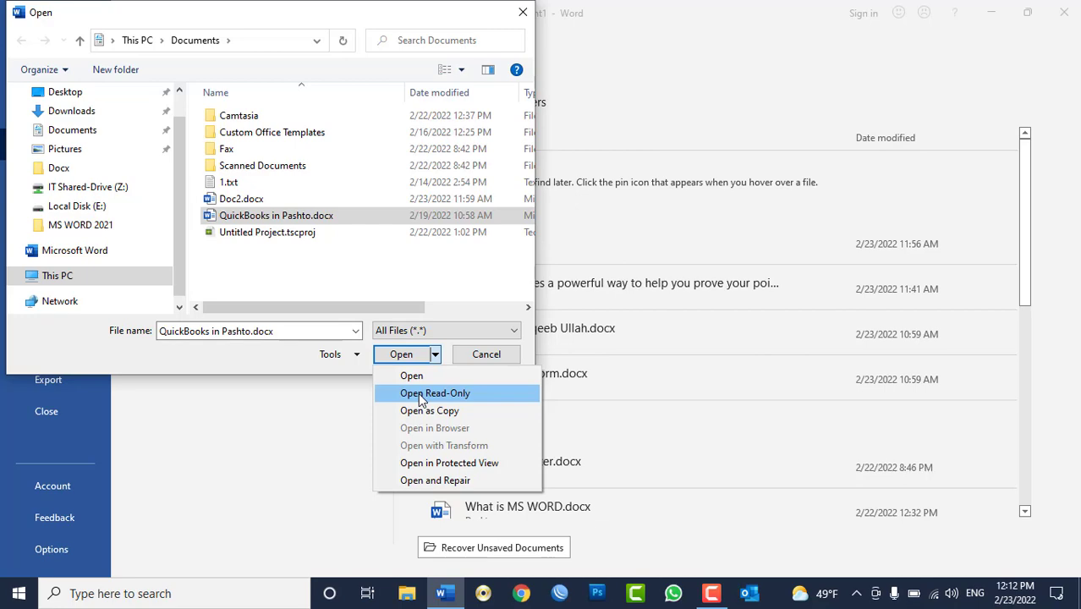
click(420, 394)
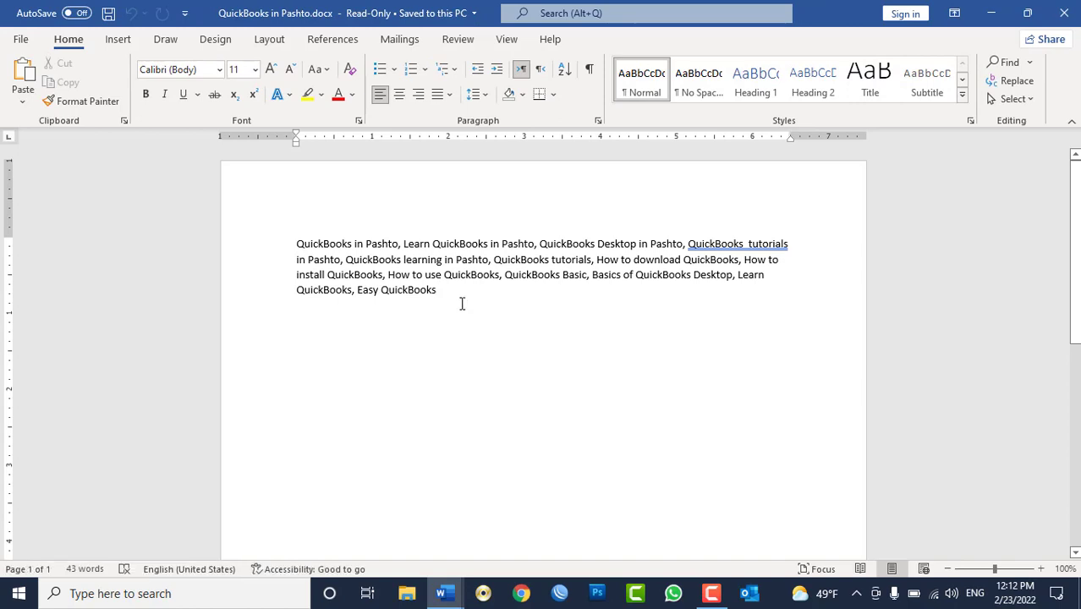
key(Return)
key(Return)
text(Welc)
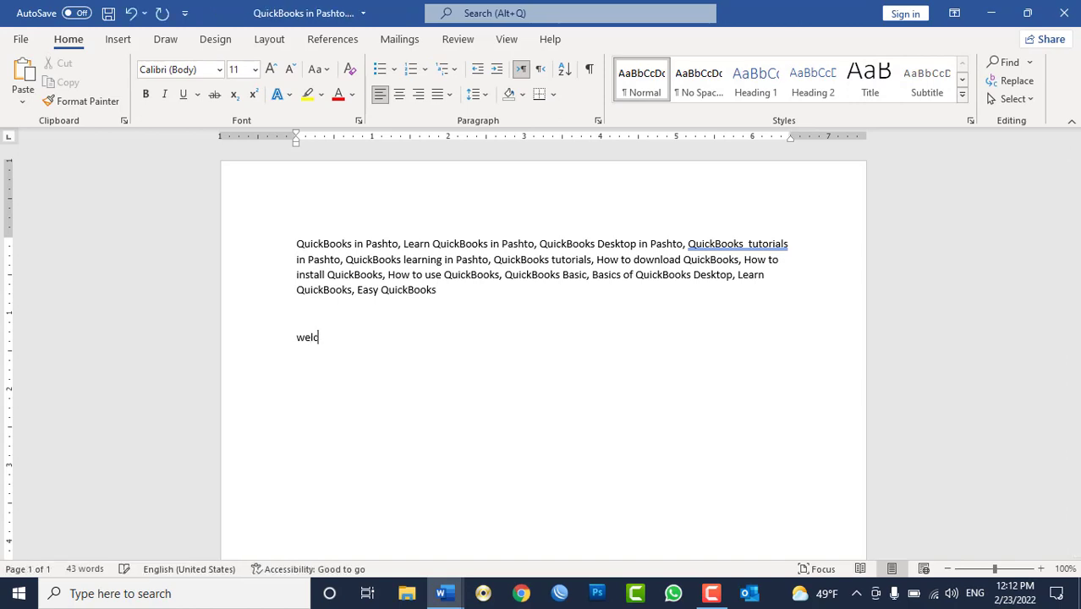
text(ome to afghanitsa)
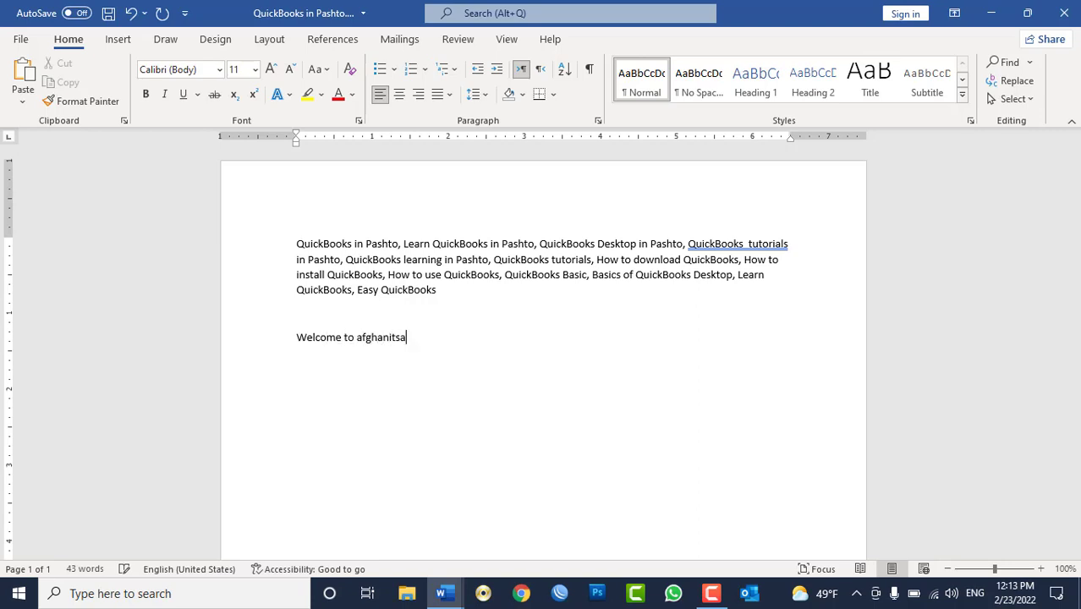
text(tan)
Step: End the welcome line, try saving the read-only file, accept the refusal, and check its location
key(Return)
click(108, 14)
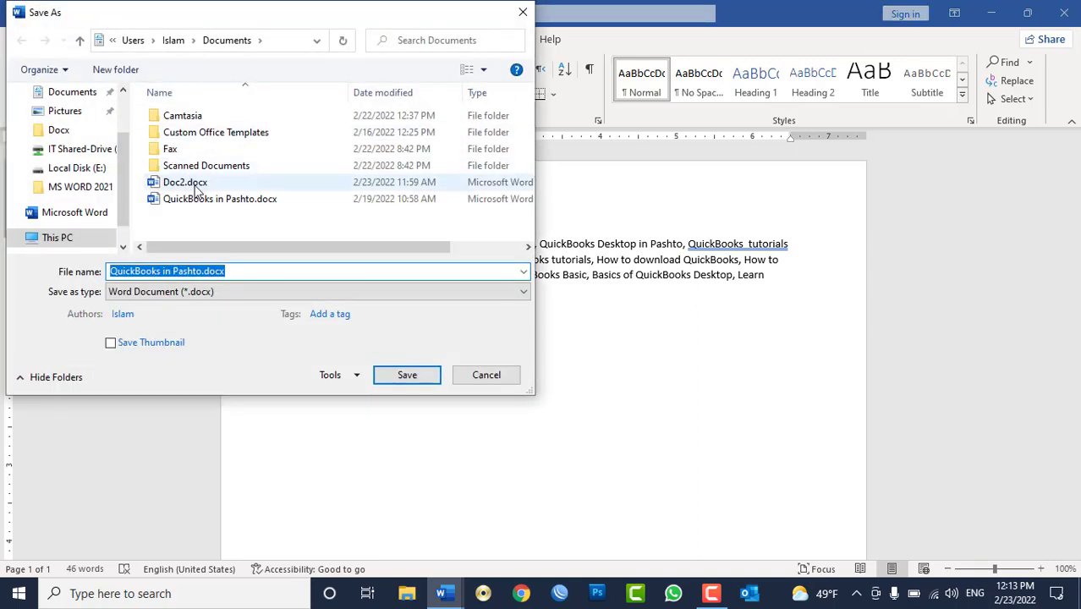
click(420, 376)
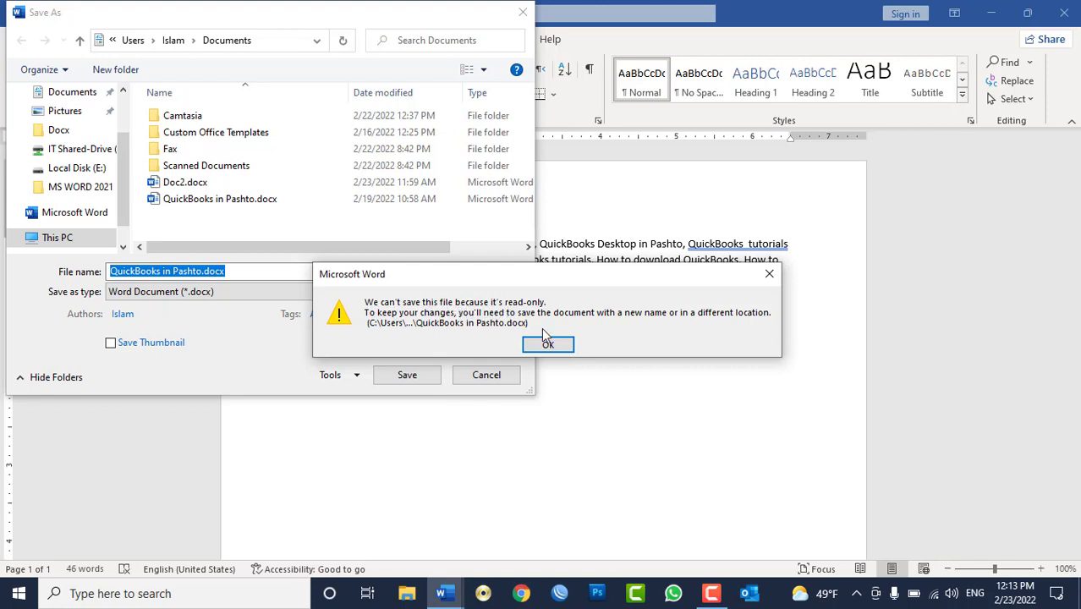
click(549, 344)
click(499, 374)
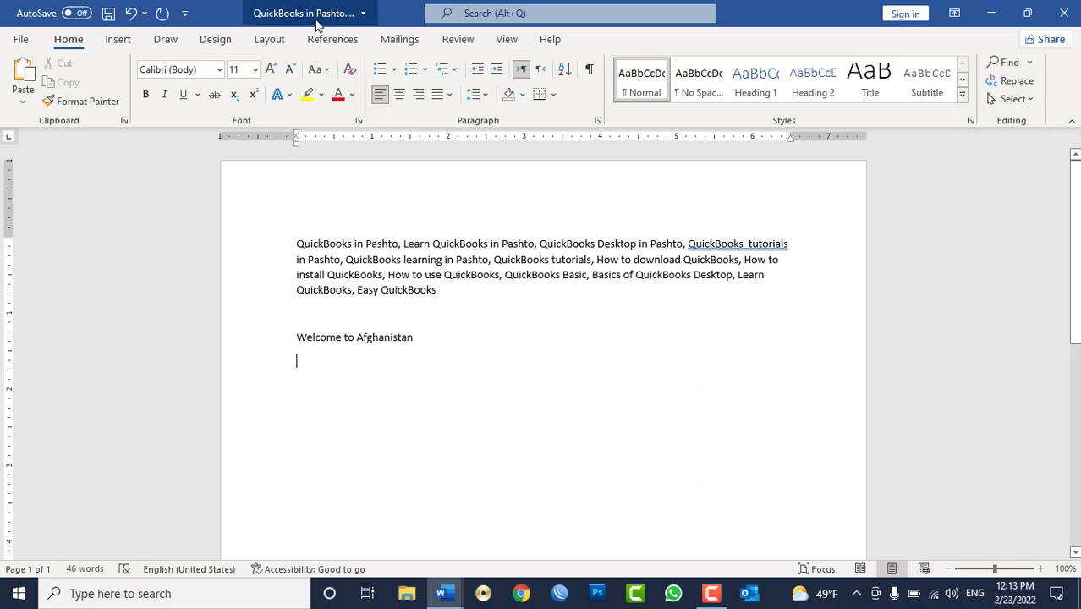
click(356, 19)
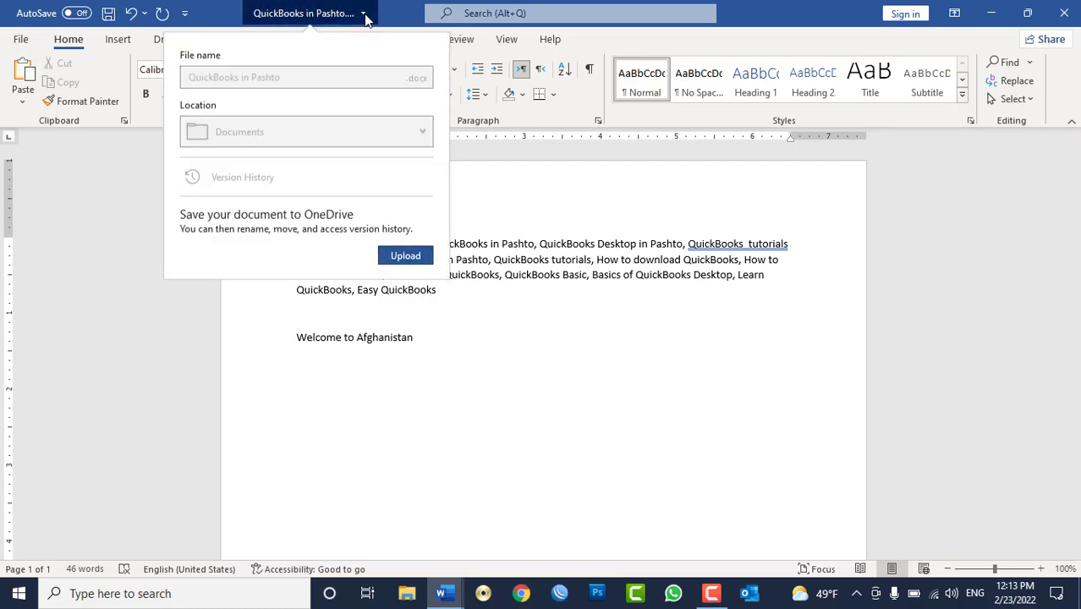
click(528, 275)
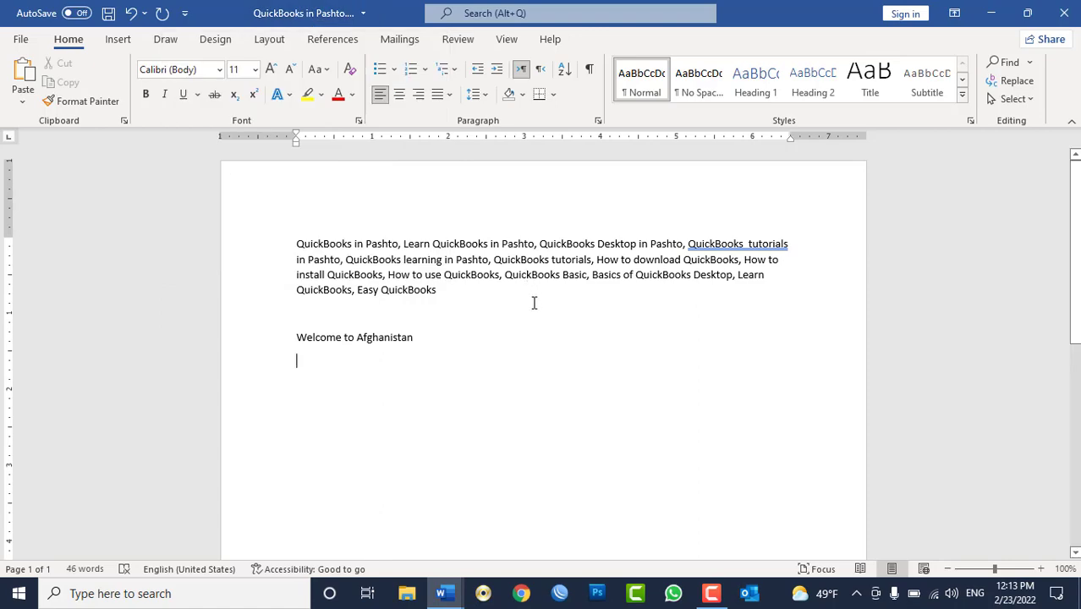
Step: Close the edited document without saving, then browse for a file from File > Open
key(alt+F4)
click(541, 328)
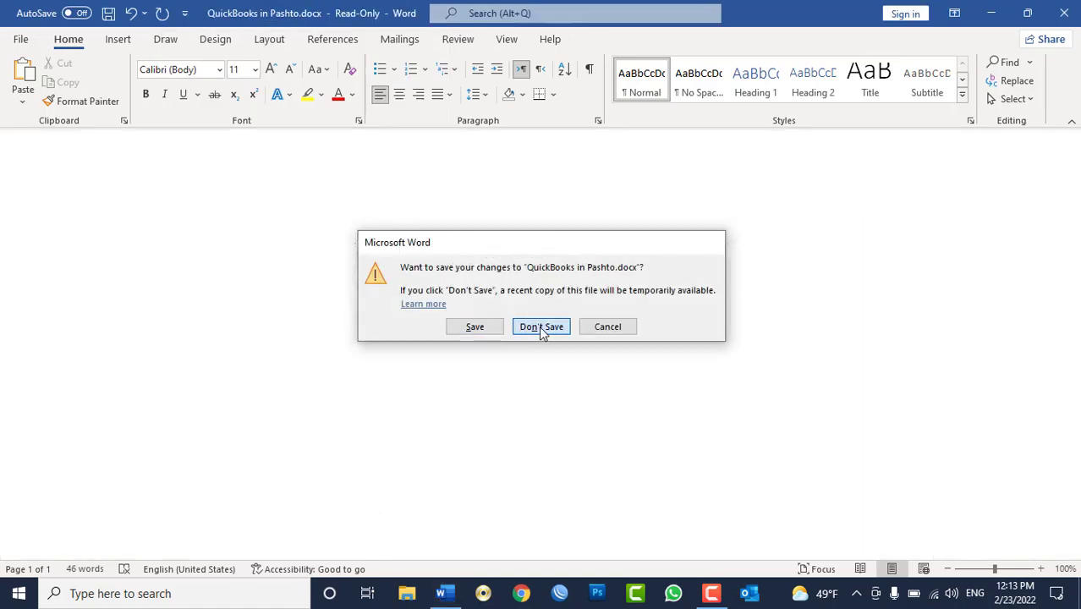
click(20, 39)
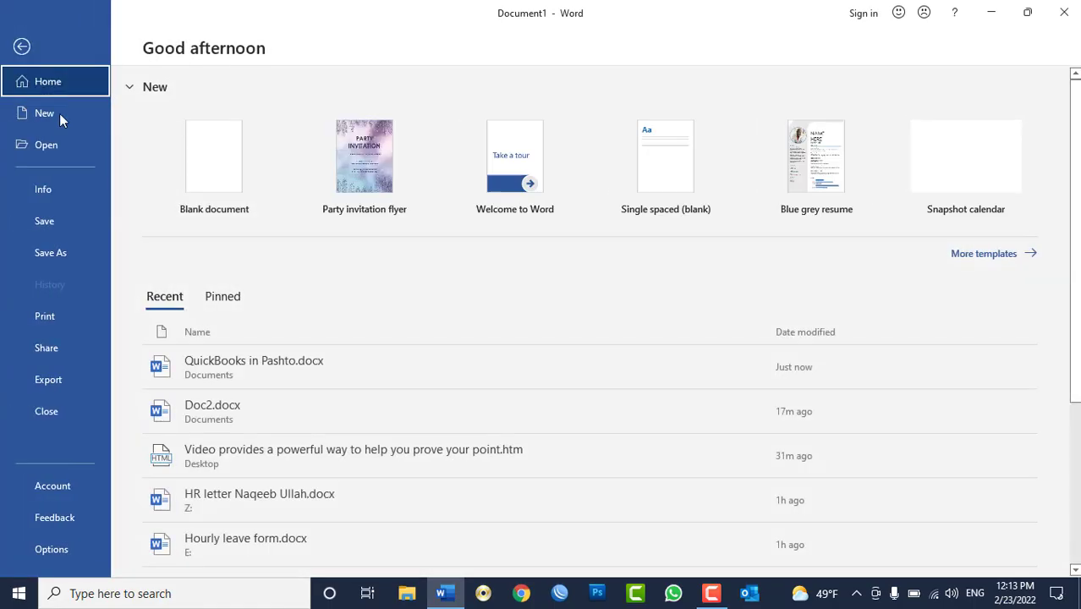
click(58, 144)
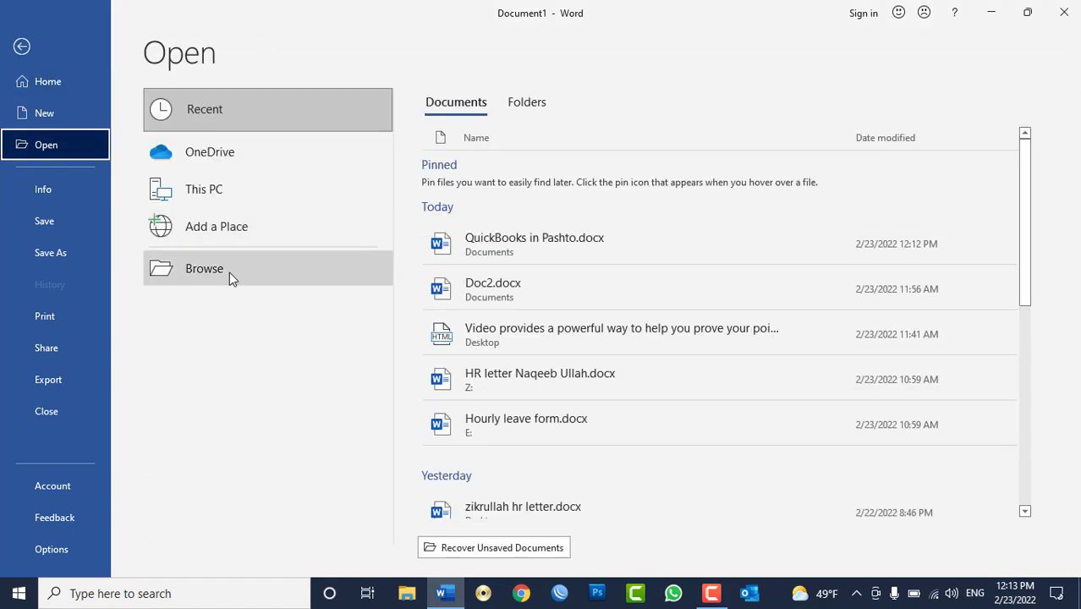
click(229, 271)
Step: Reopen QuickBooks in Pashto.docx read-only, then switch to a new blank document with Ctrl+N
click(277, 215)
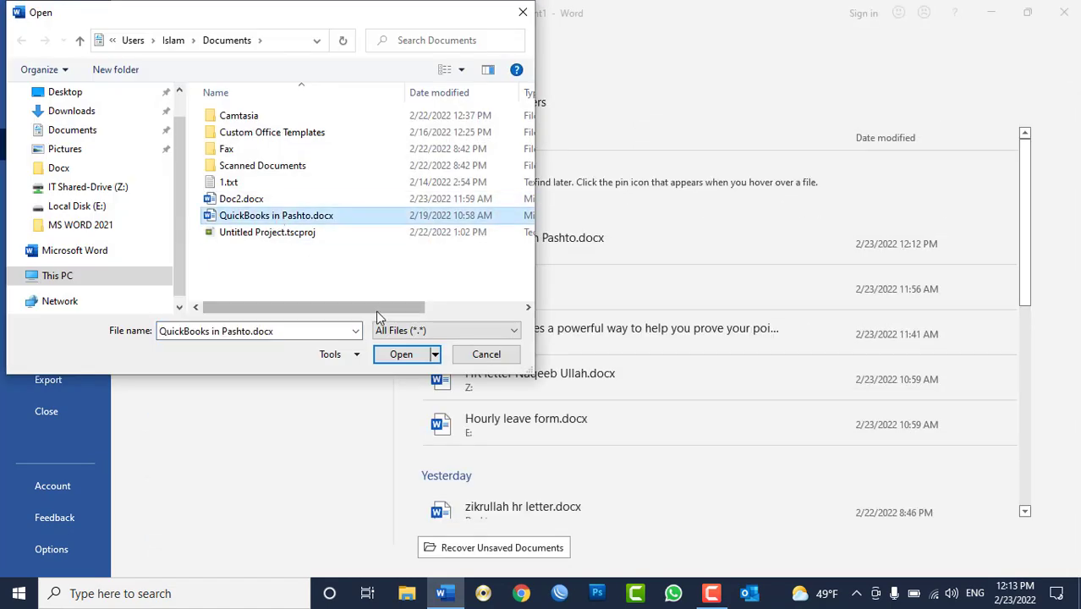
click(434, 354)
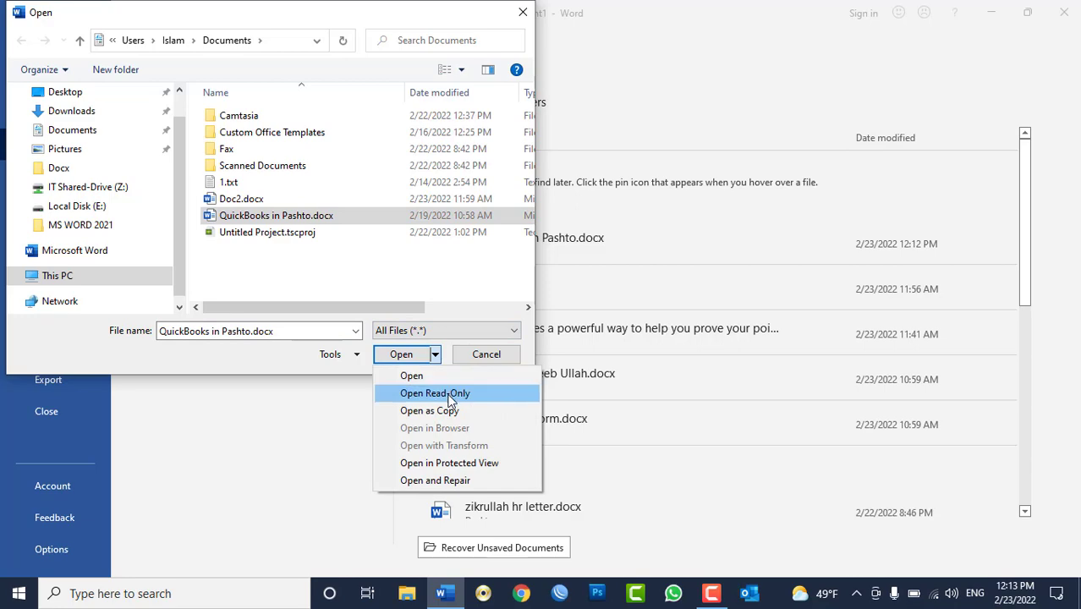
click(450, 394)
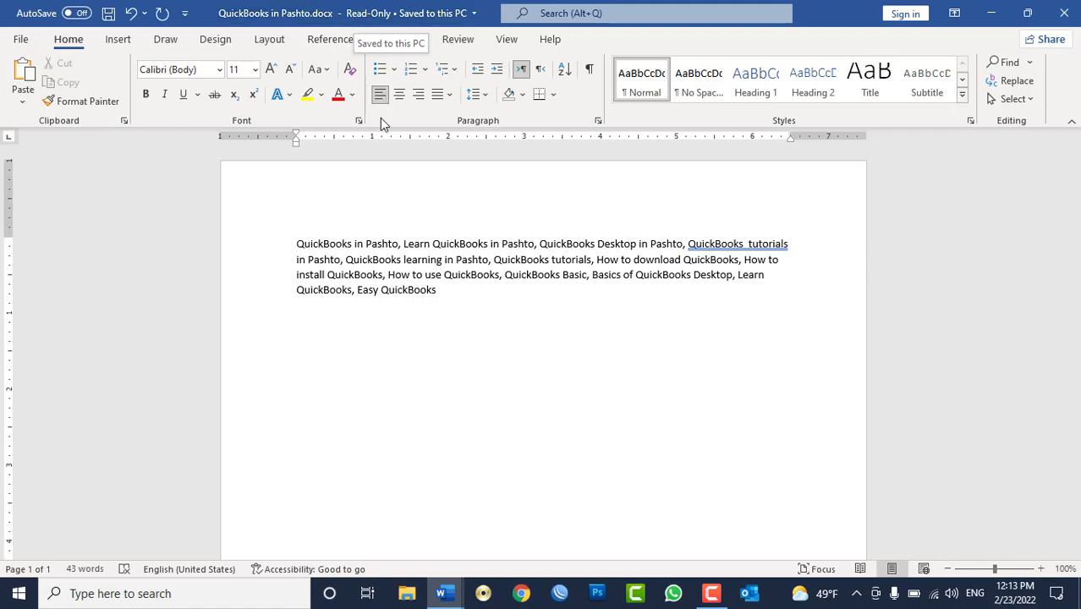
key(ctrl+n)
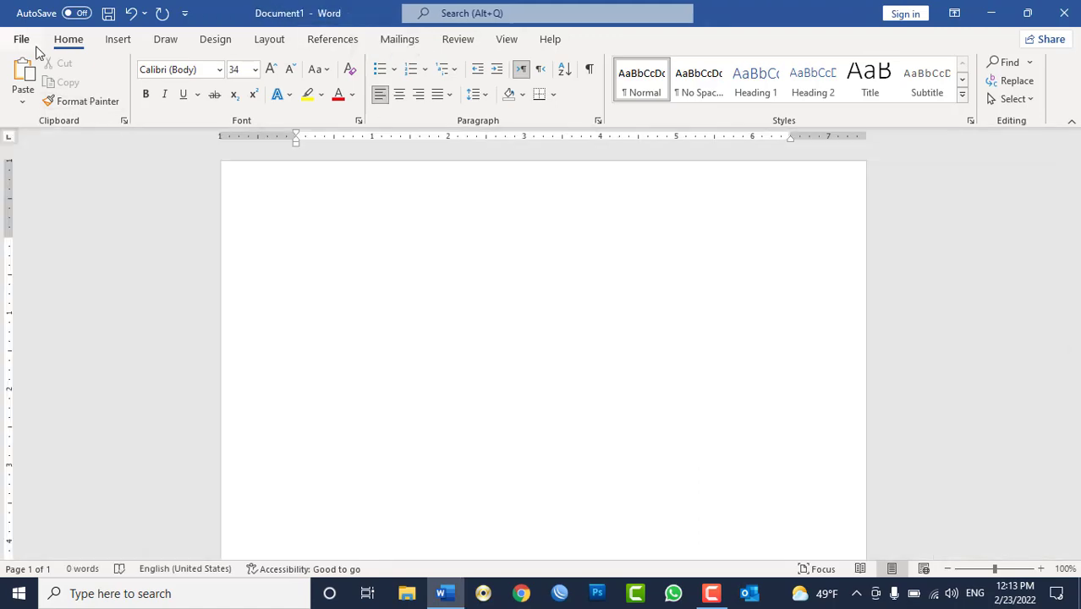
Step: Open QuickBooks in Pashto.docx as a copy via File > Open > Browse
click(29, 43)
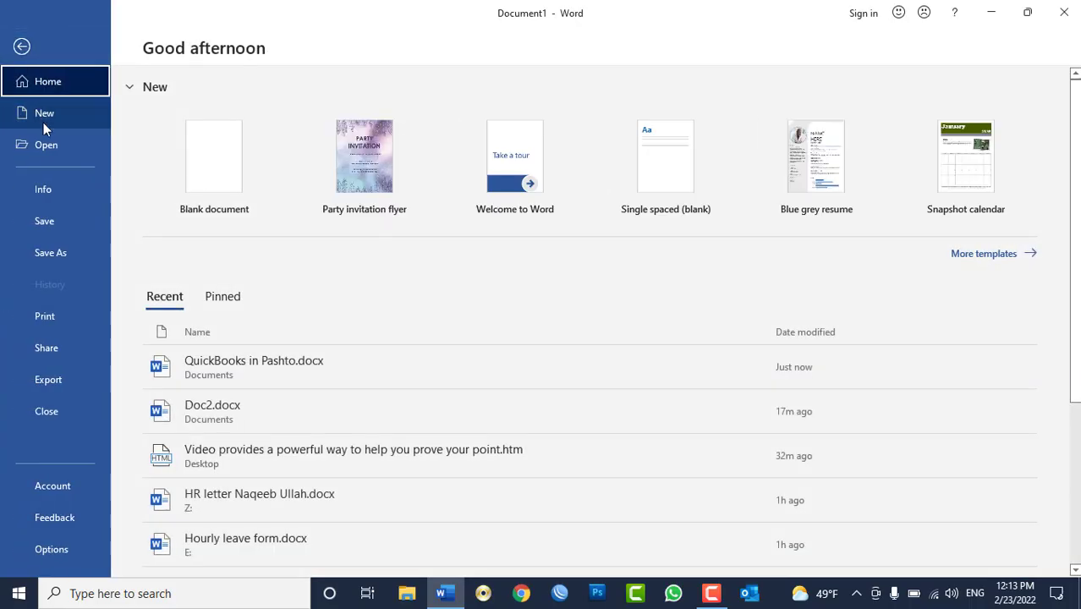
click(49, 144)
click(202, 269)
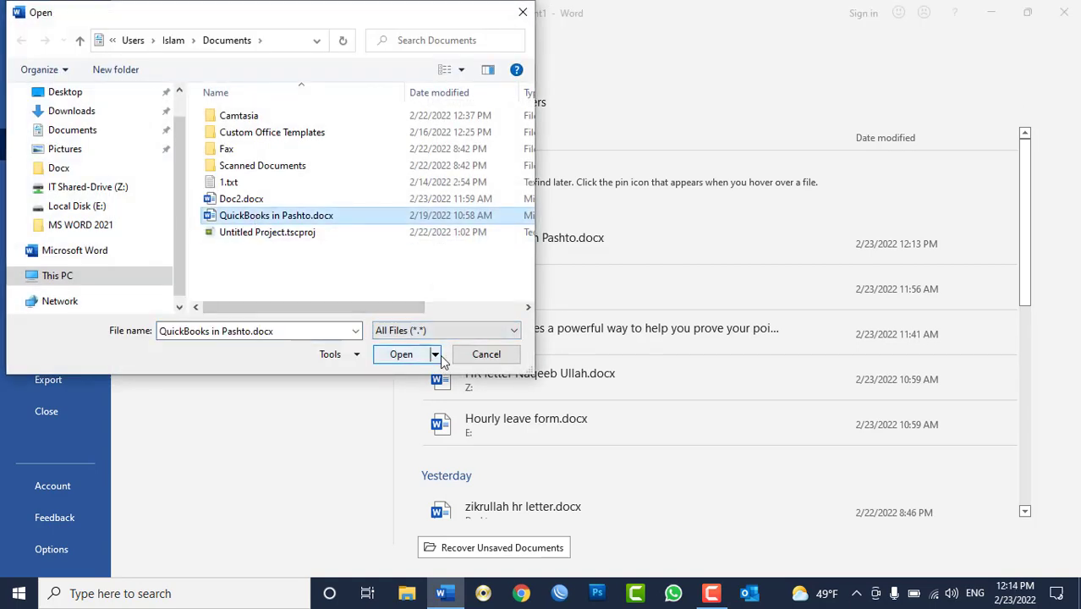
click(435, 354)
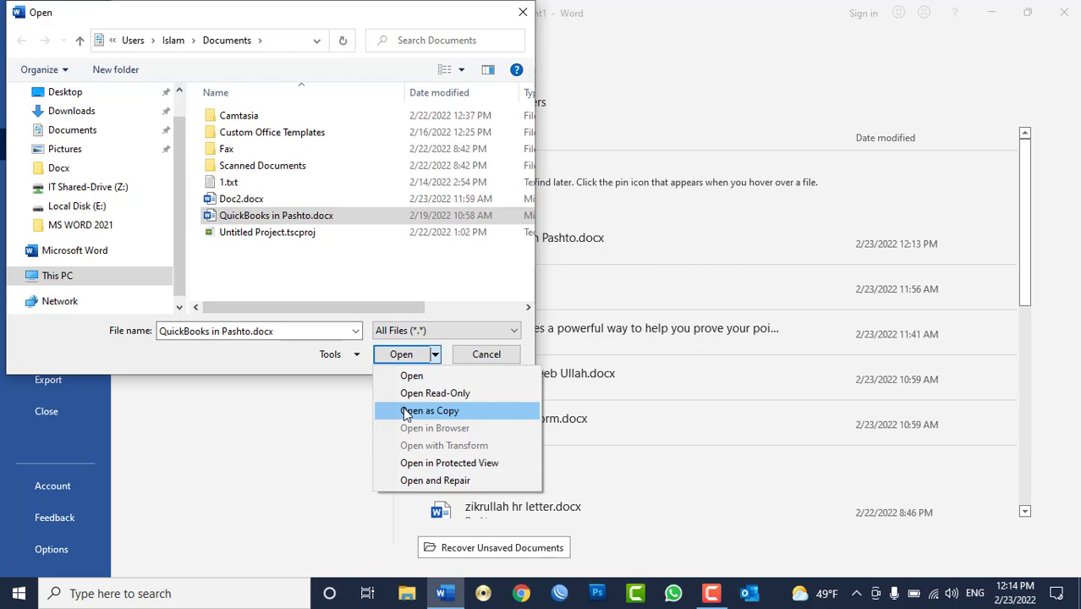
click(405, 413)
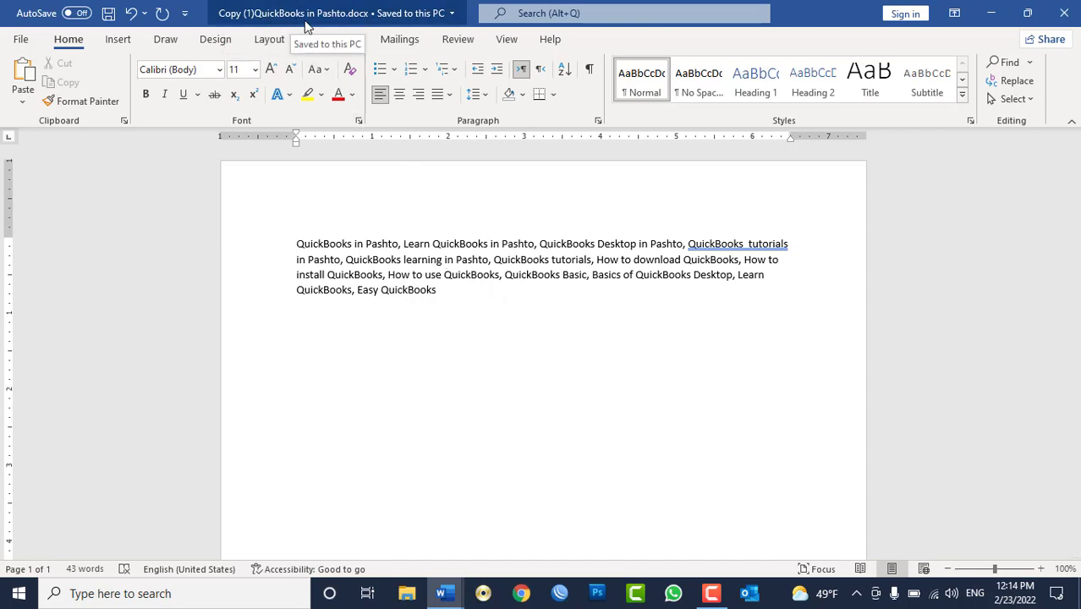
Step: Add the lines 'Sadfsa Fsadf Asf Asd Fasd Fd' below the paragraph and save the copy
click(483, 306)
key(Return)
text(Sadfsa Fsadf Asf Asd Fasd)
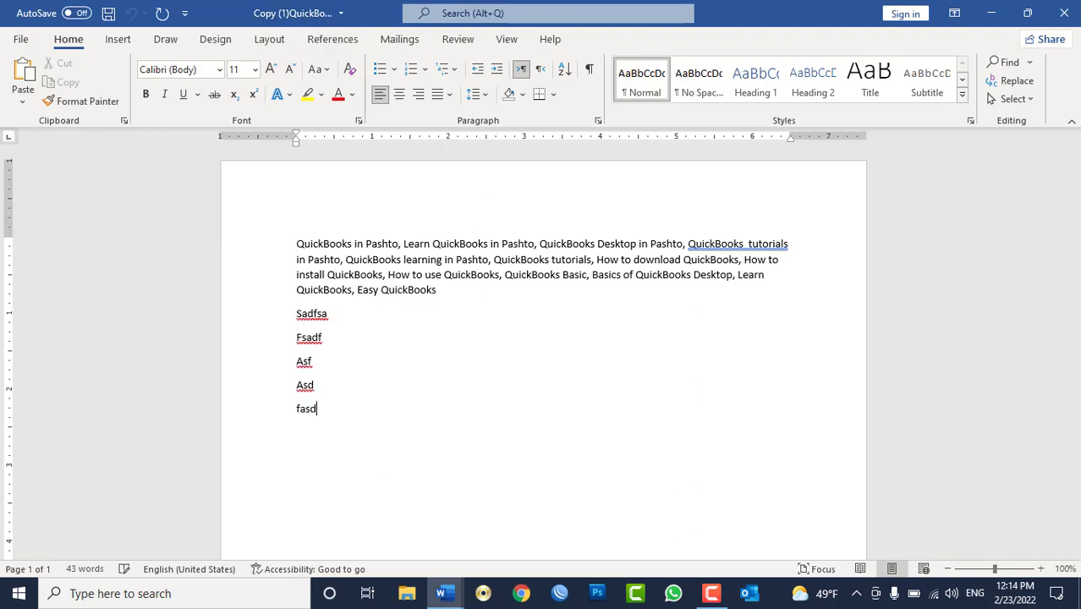
text( Fd)
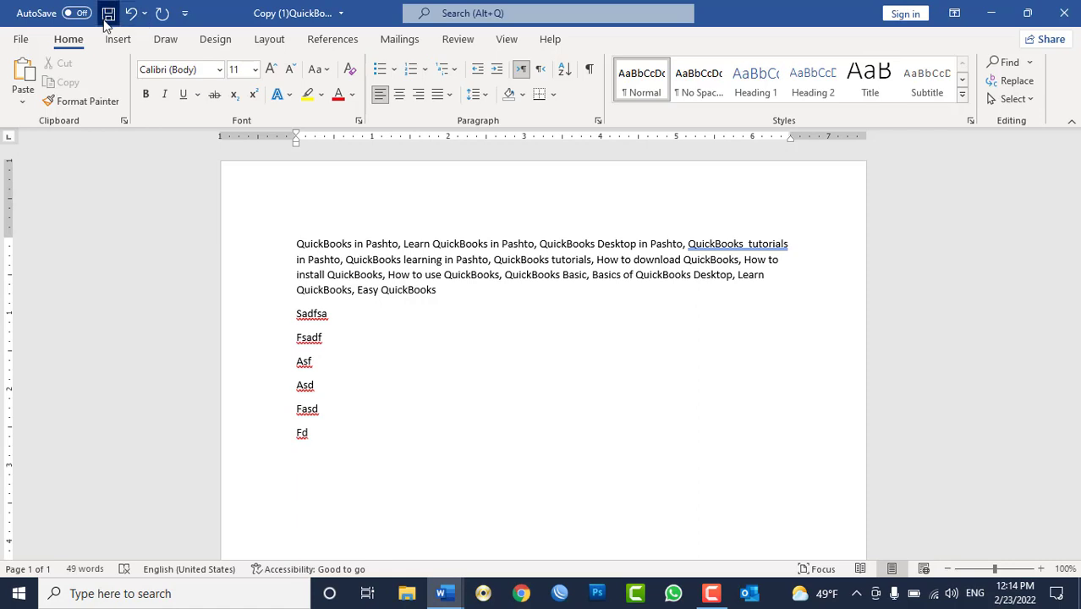
click(108, 13)
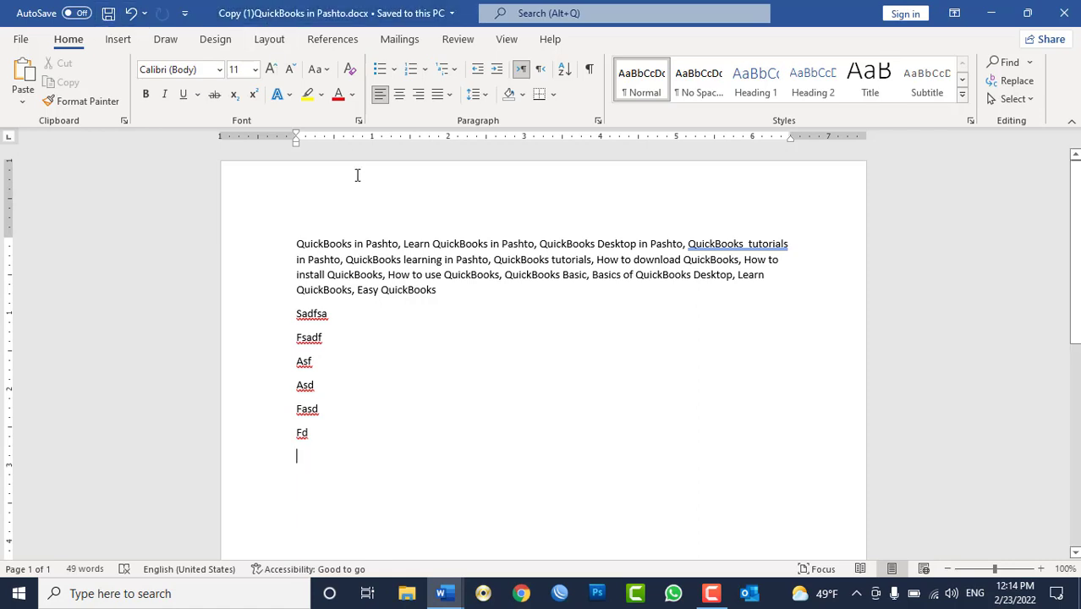
Step: Cancel the Open dialog, close the copy, and quit Word discarding Document1's changes
click(20, 39)
click(60, 150)
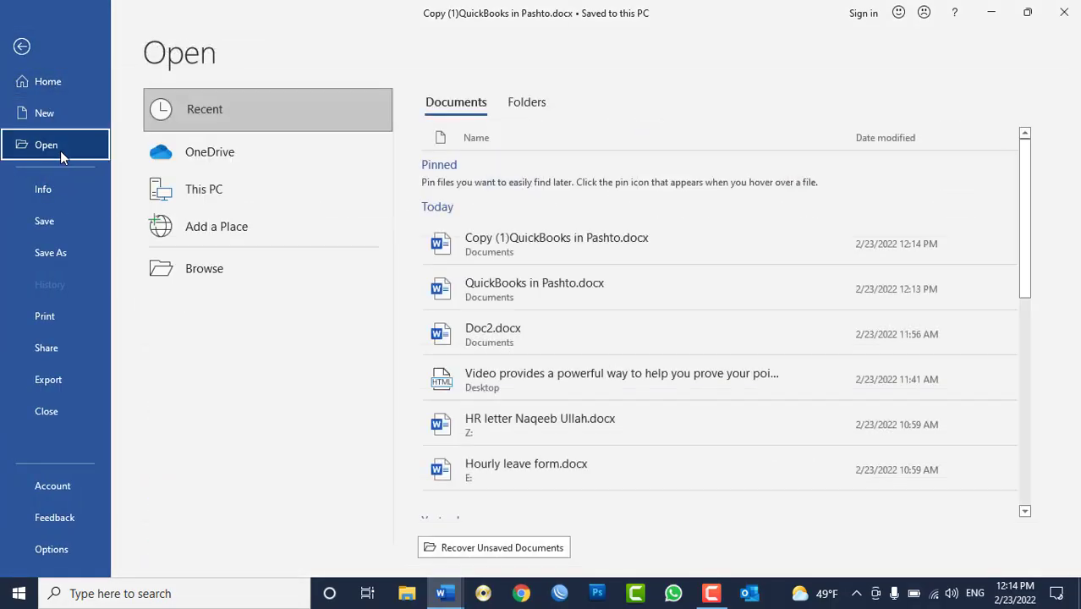
click(189, 269)
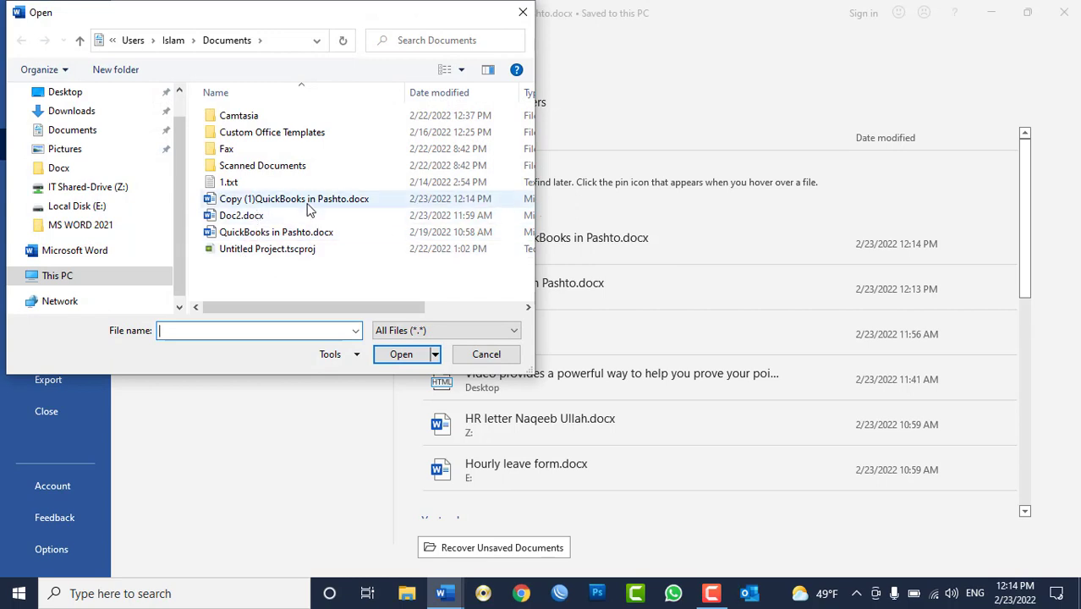
click(510, 359)
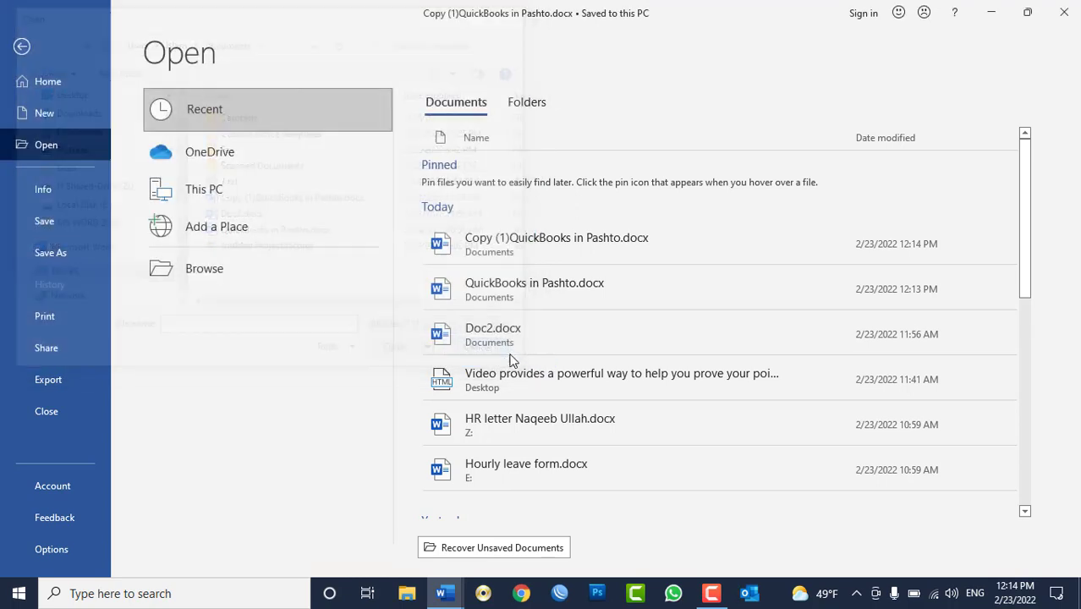
click(1065, 13)
click(1064, 12)
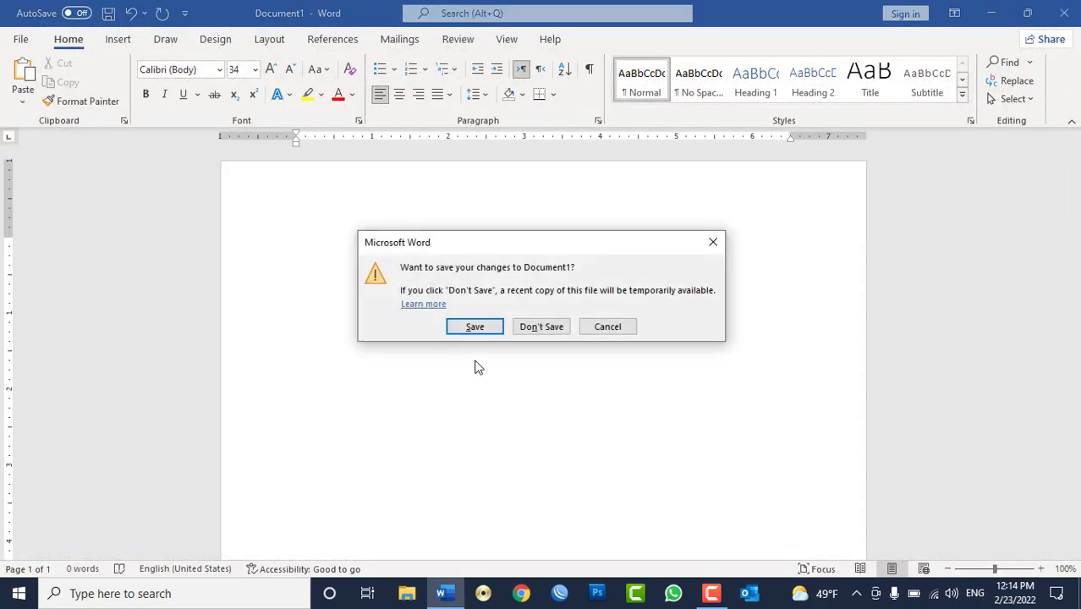
click(551, 327)
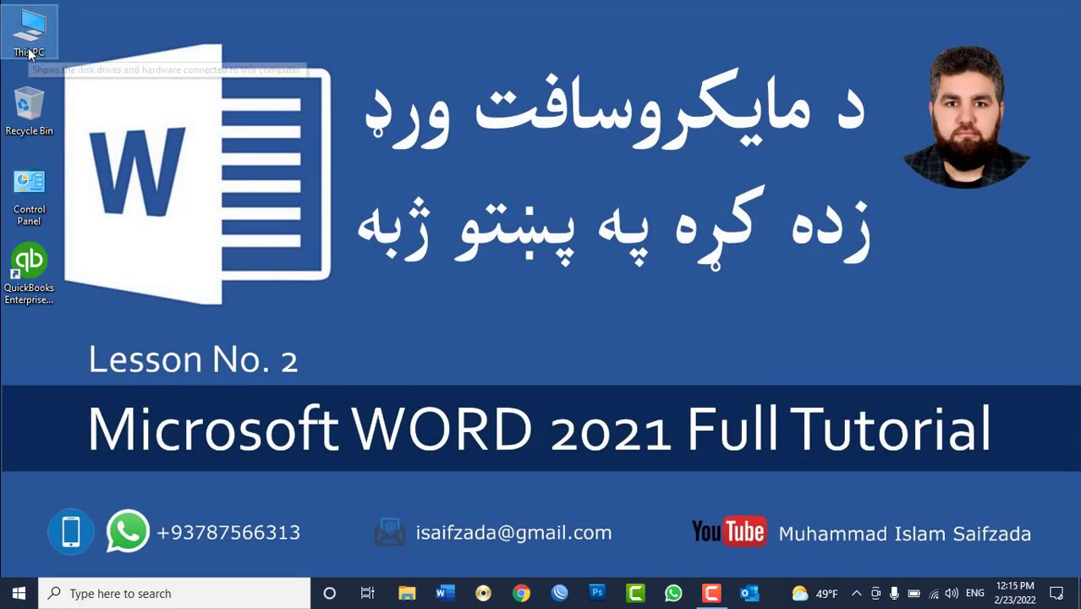
Step: Navigate File Explorer to Documents and delete Copy (1)QuickBooks in Pashto.docx
double_click(31, 54)
click(67, 207)
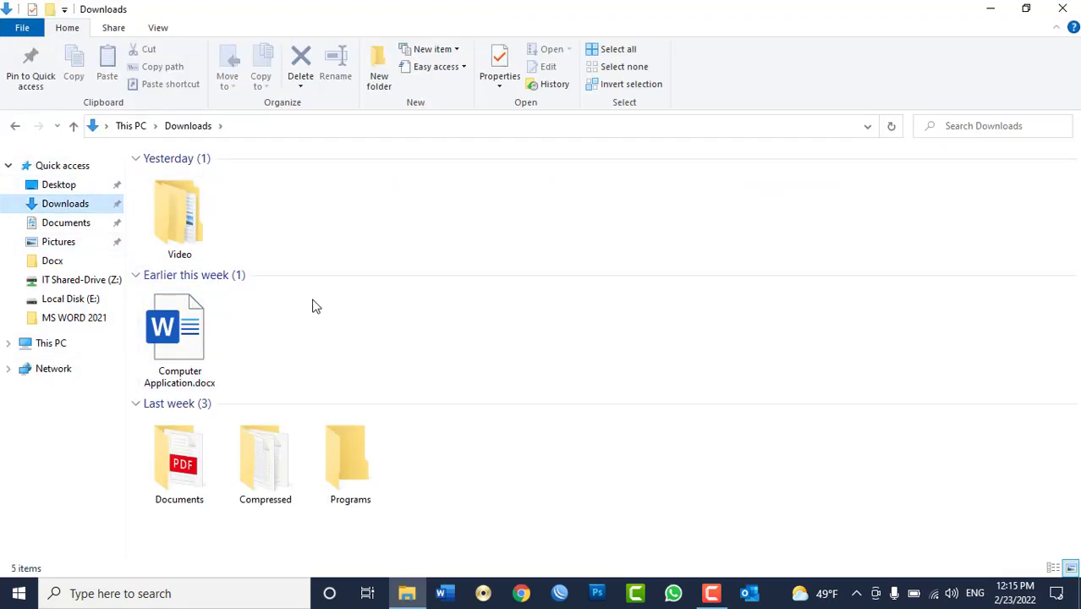
double_click(199, 477)
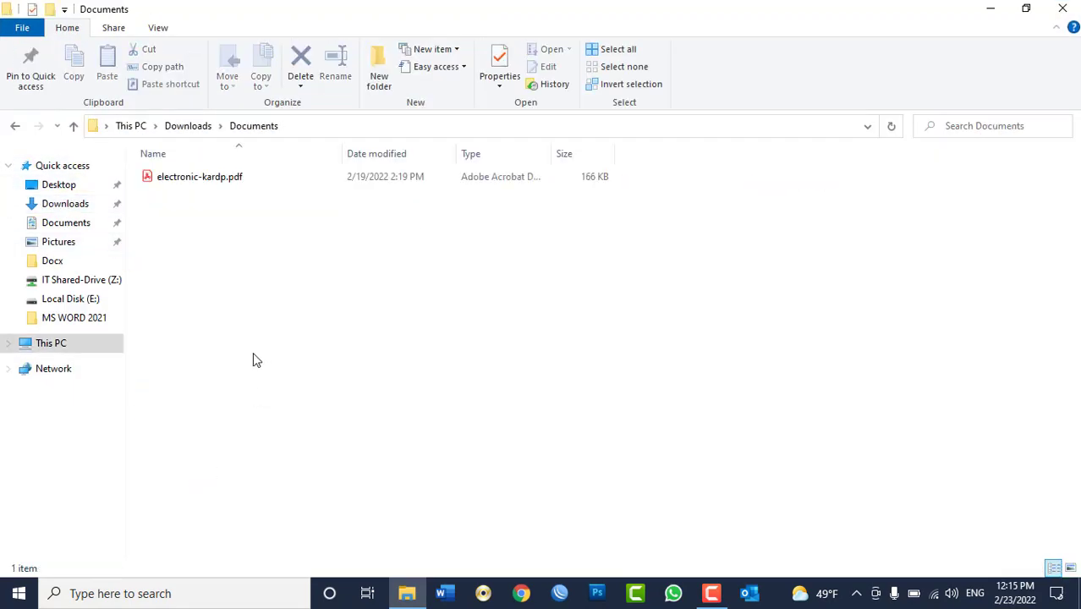
click(70, 225)
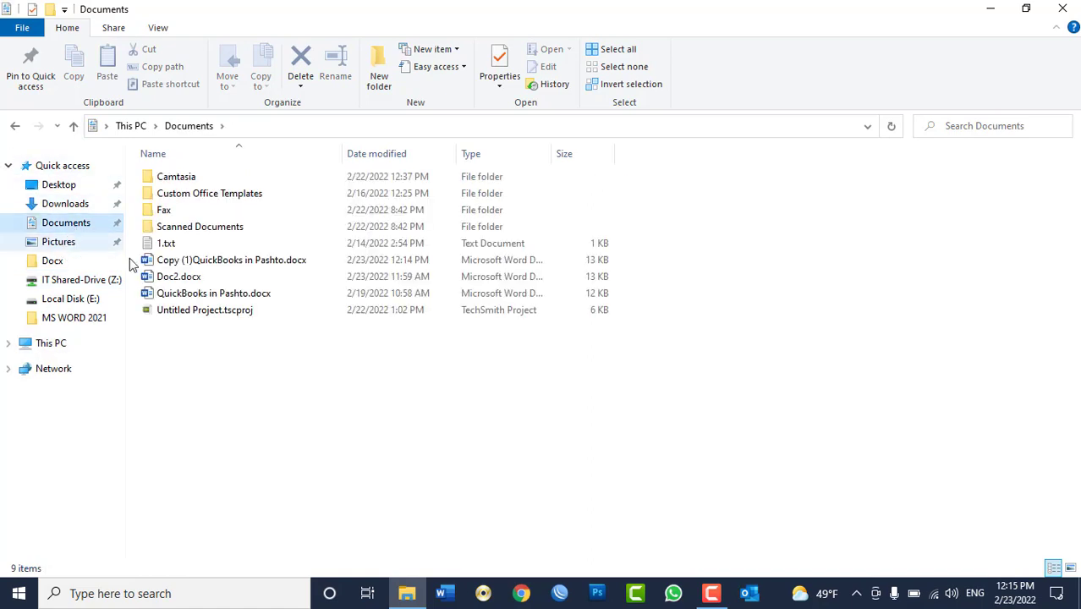
click(201, 296)
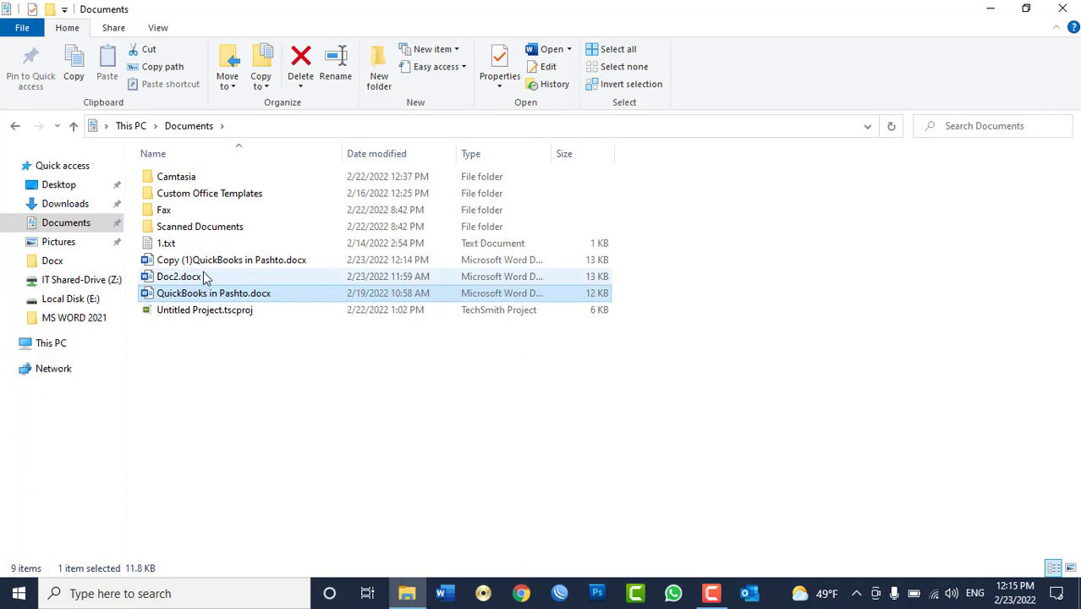
click(201, 265)
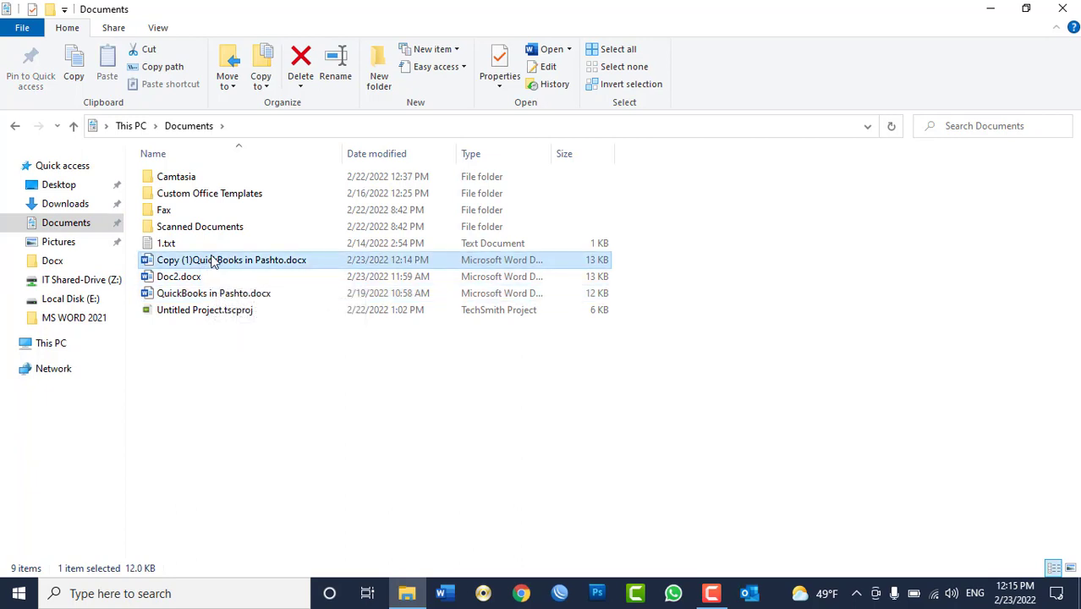
key(Delete)
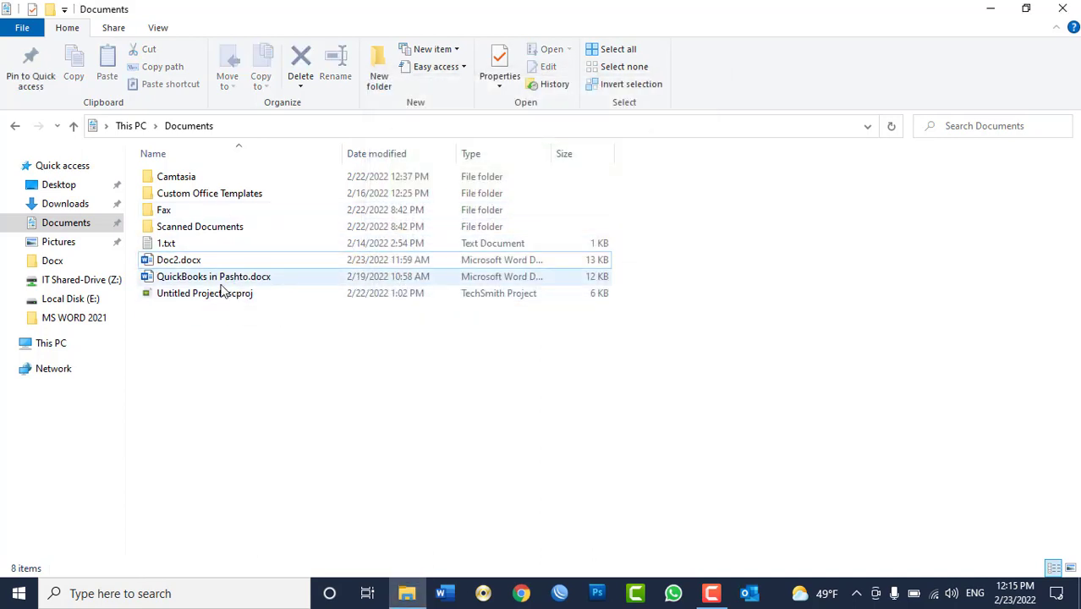
Step: Duplicate QuickBooks in Pashto.docx by copy-paste, then delete the pasted QuickBooks in Pashto - Copy.docx
click(223, 284)
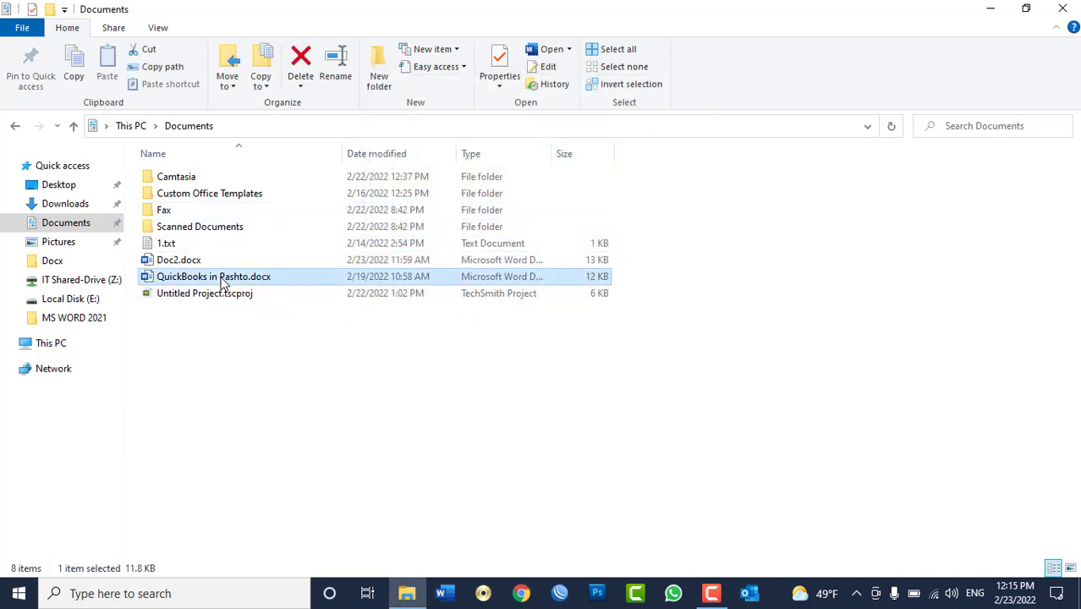
right_click(223, 284)
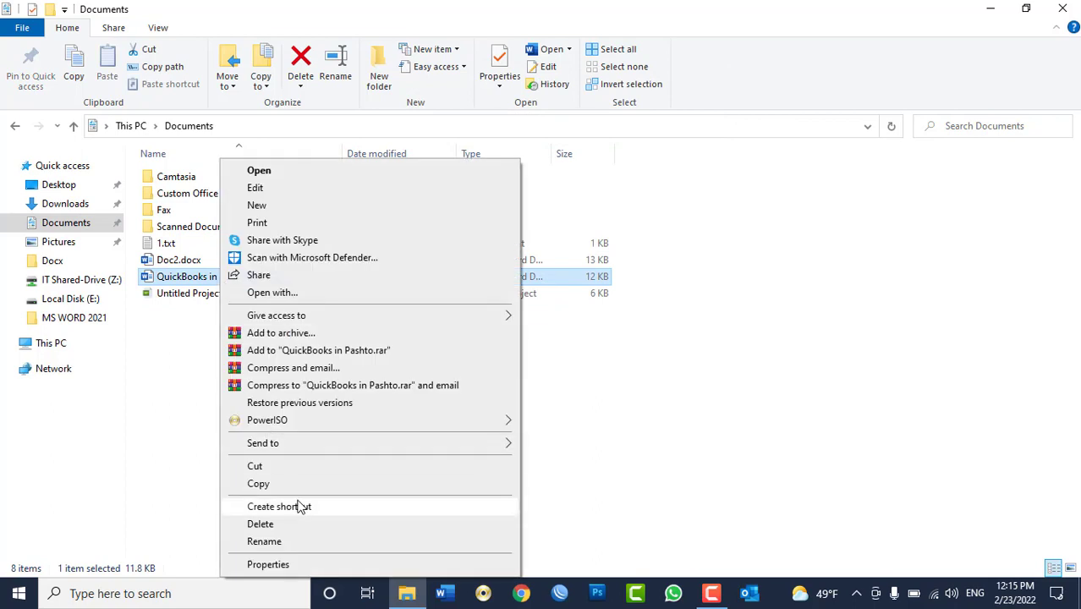
click(300, 483)
right_click(326, 428)
click(368, 308)
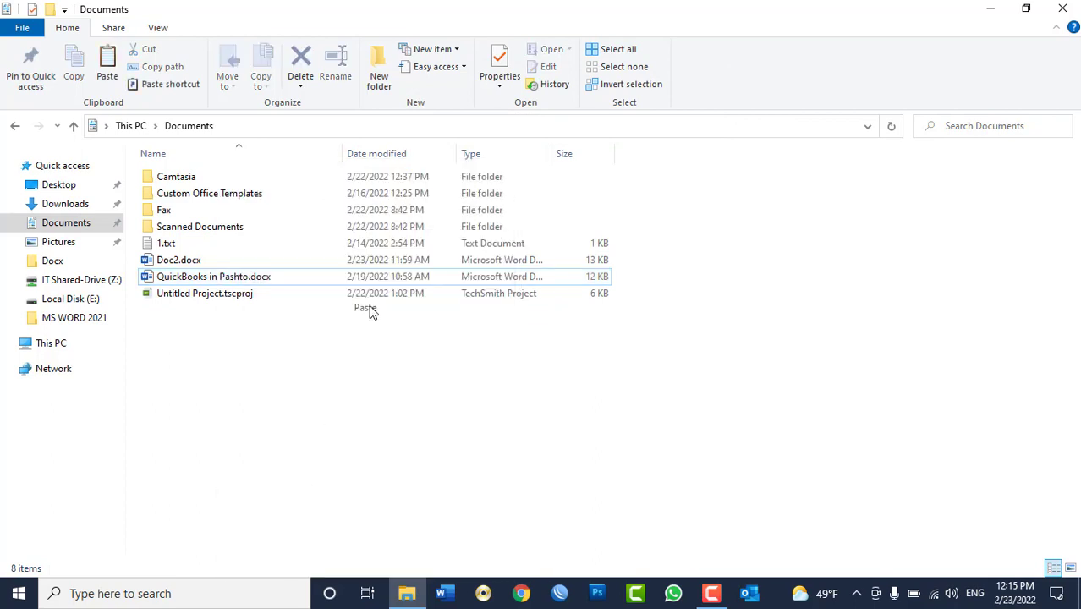
click(230, 330)
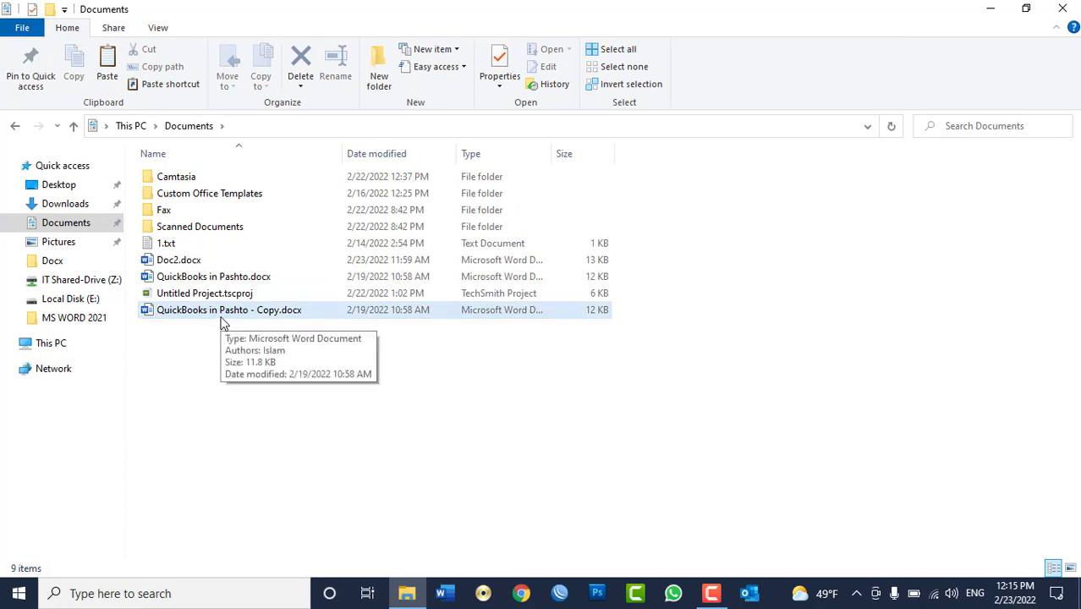
click(221, 319)
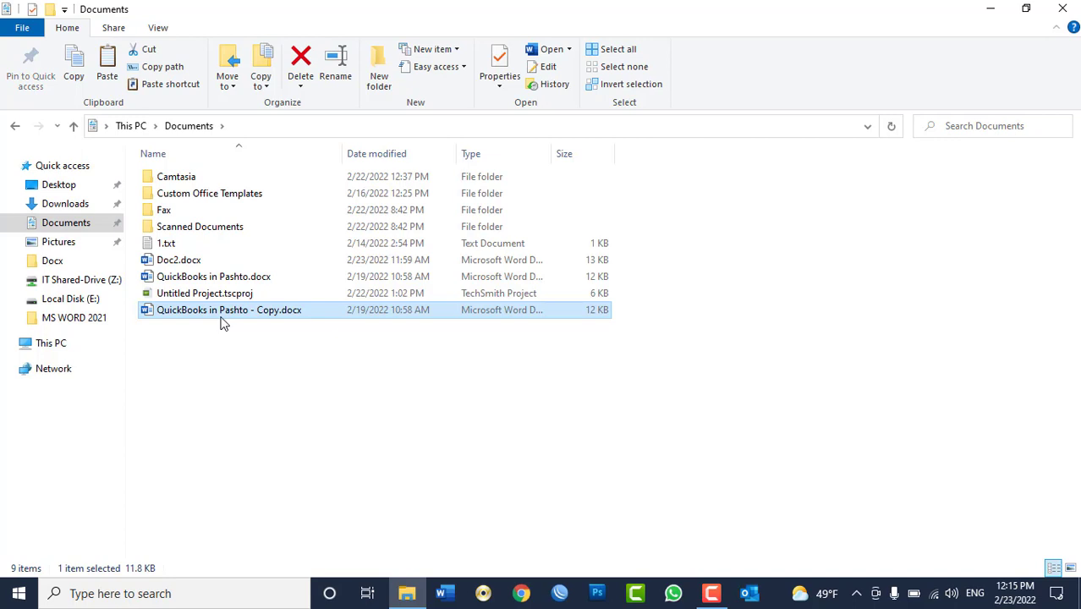
key(Delete)
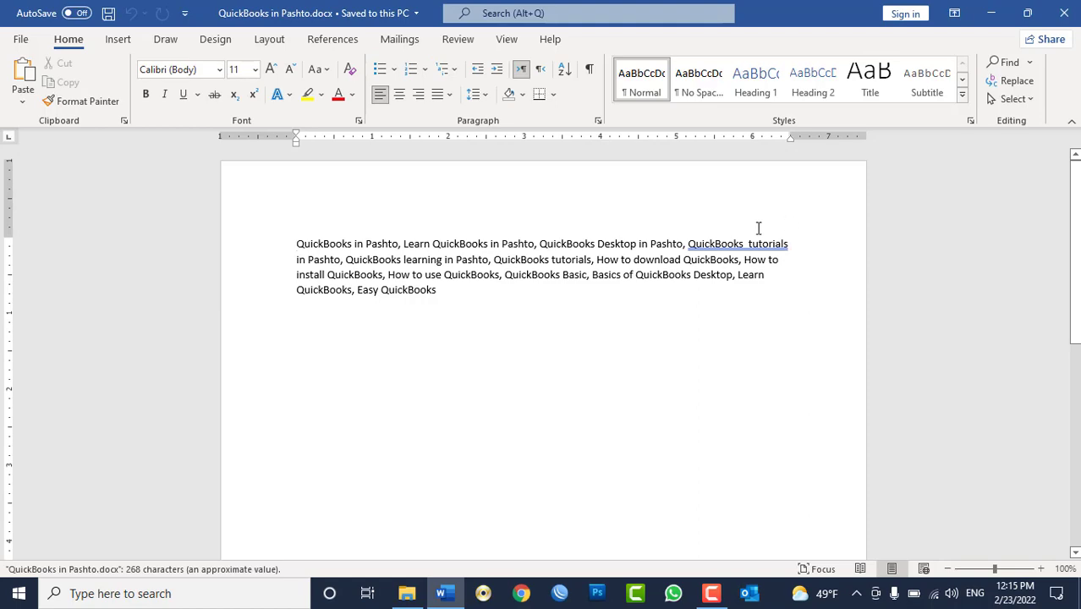
Step: Open QuickBooks in Pashto.docx from the computer through File > Open > Browse
click(26, 42)
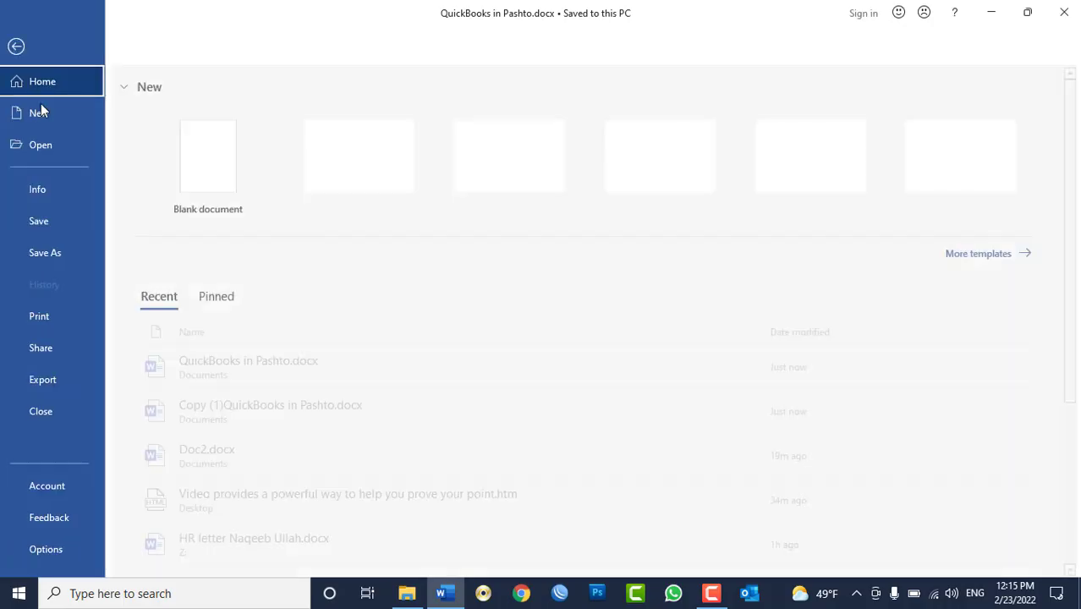
click(40, 144)
click(204, 268)
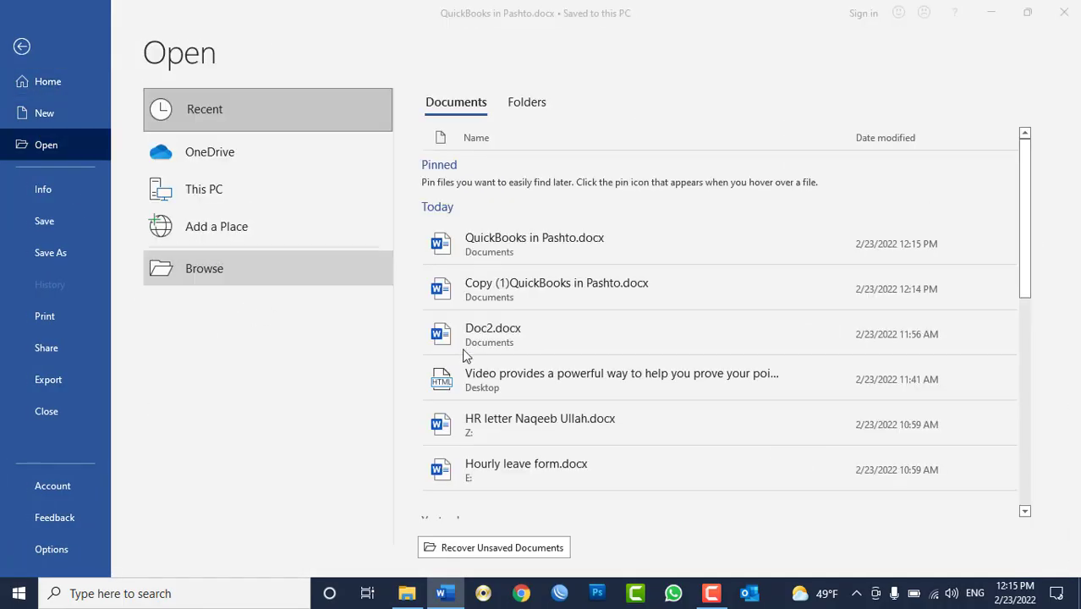
click(279, 215)
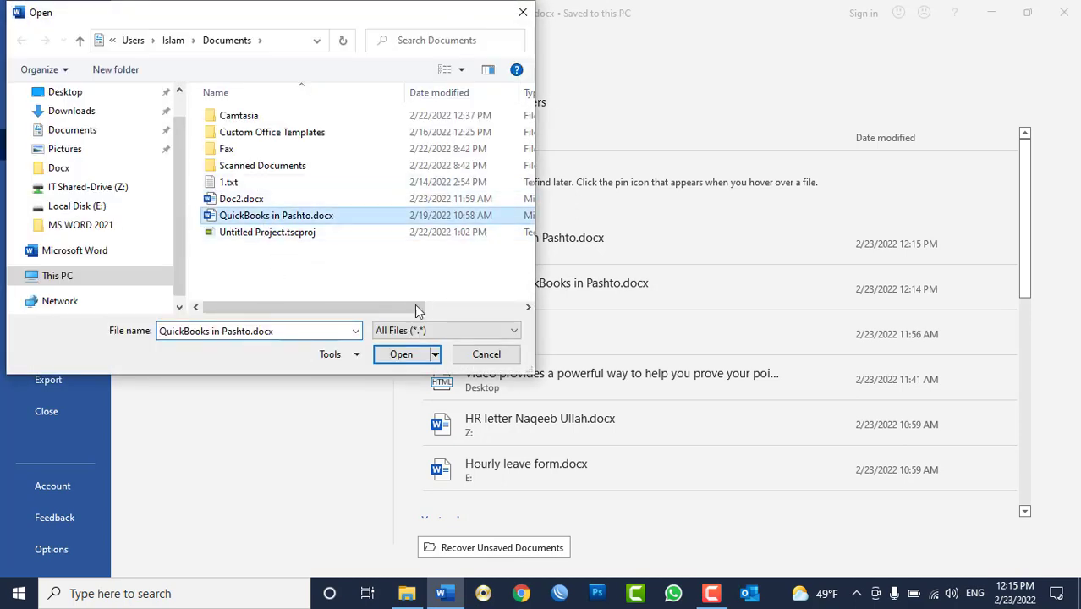
click(435, 355)
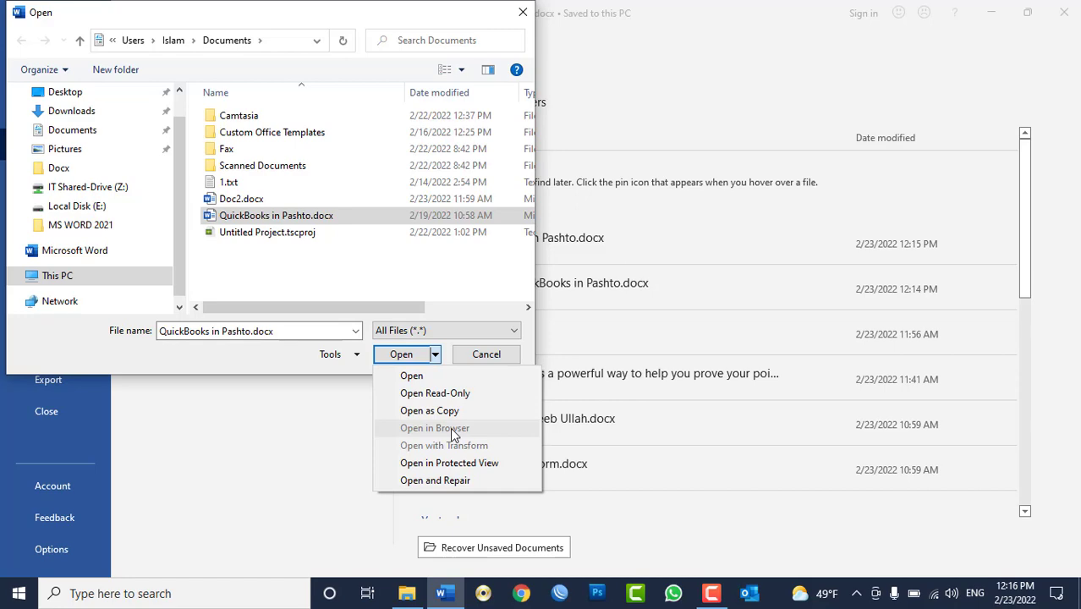
click(324, 275)
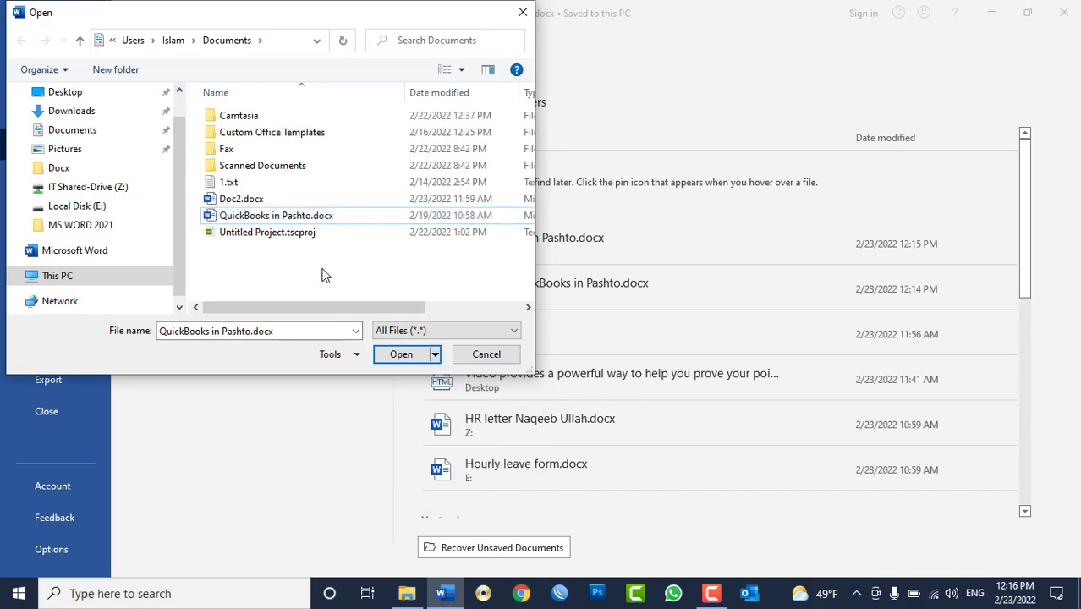
click(493, 358)
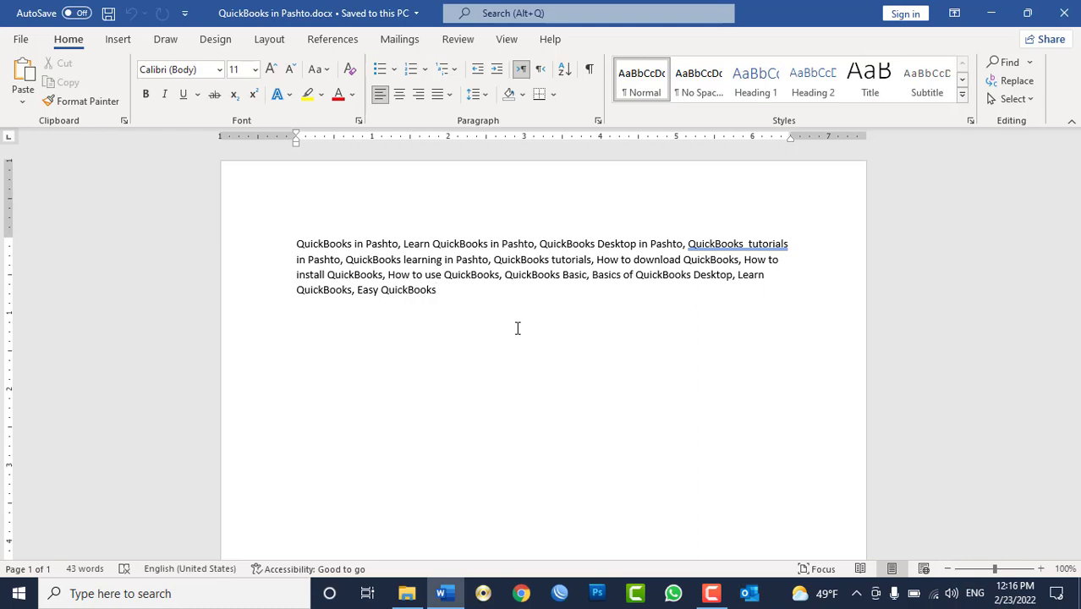
Step: Select and deselect the keyword paragraph, clear the desktop, and launch Notepad via Run
drag(439, 296, 293, 245)
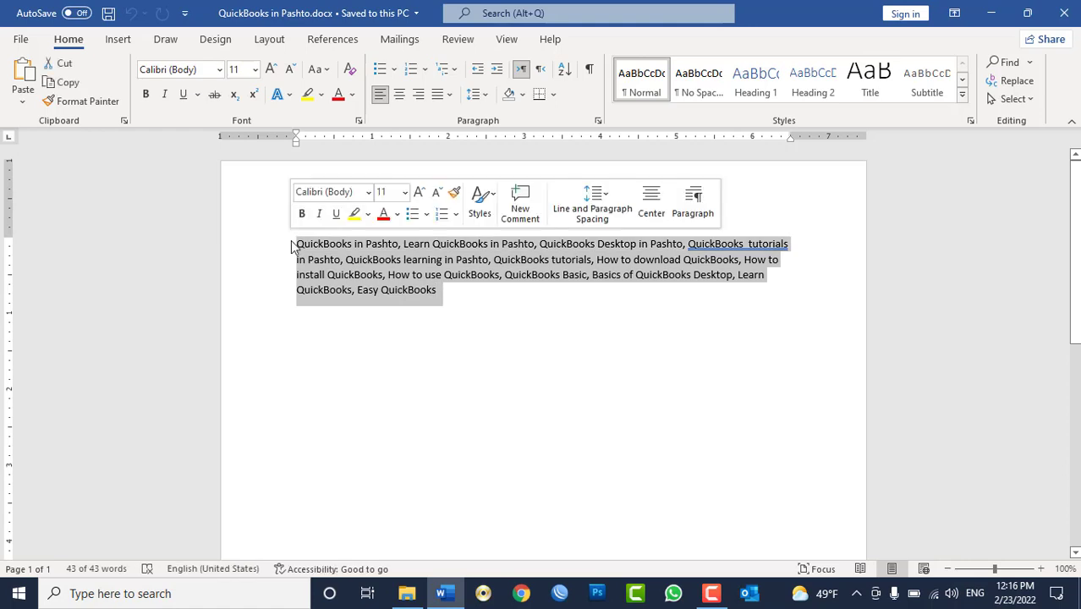
click(459, 290)
click(445, 597)
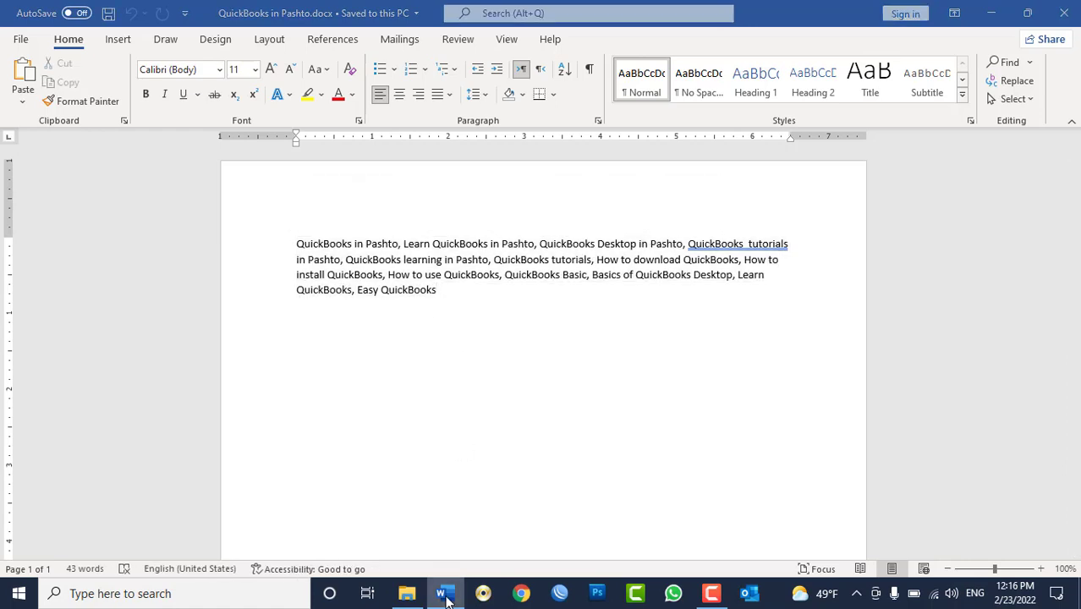
click(990, 10)
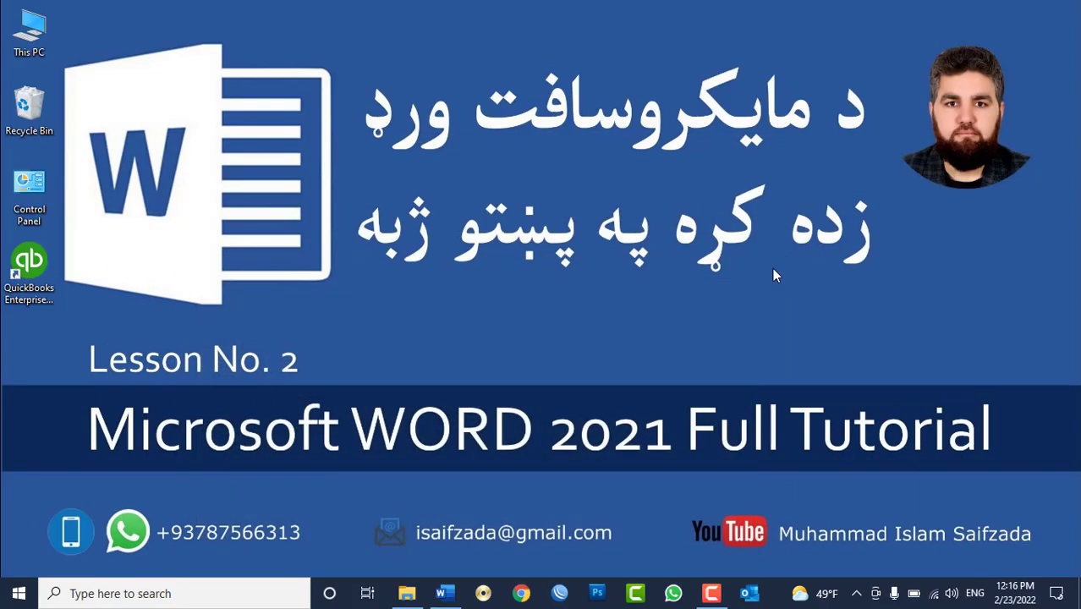
key(super+r)
text(notepad)
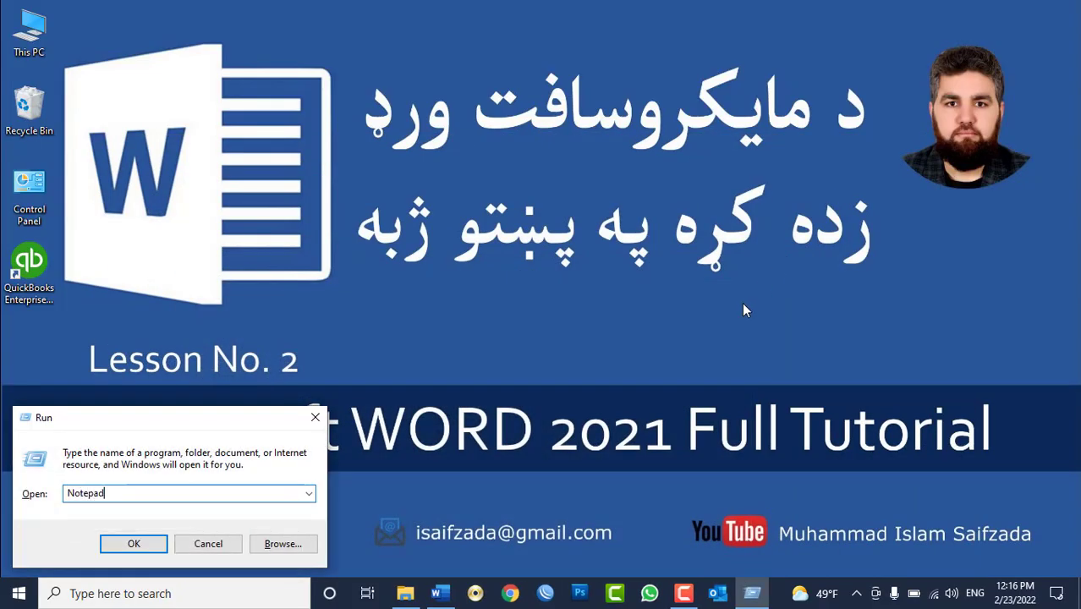
key(Return)
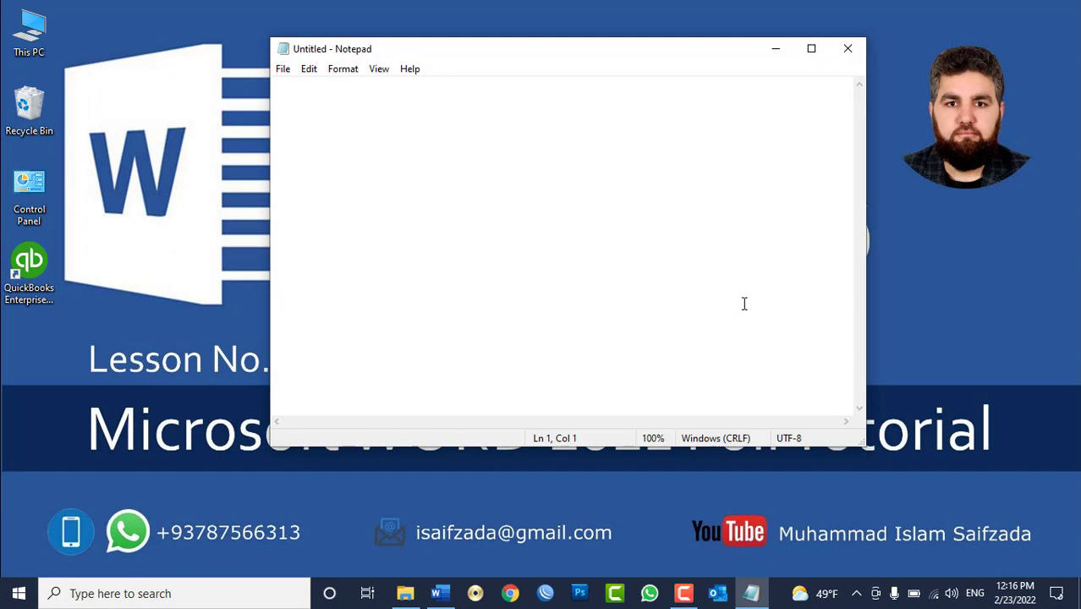
Step: Type the opening <HTML> and <Marquee> tags on separate lines in Notepad
text(<HTML)
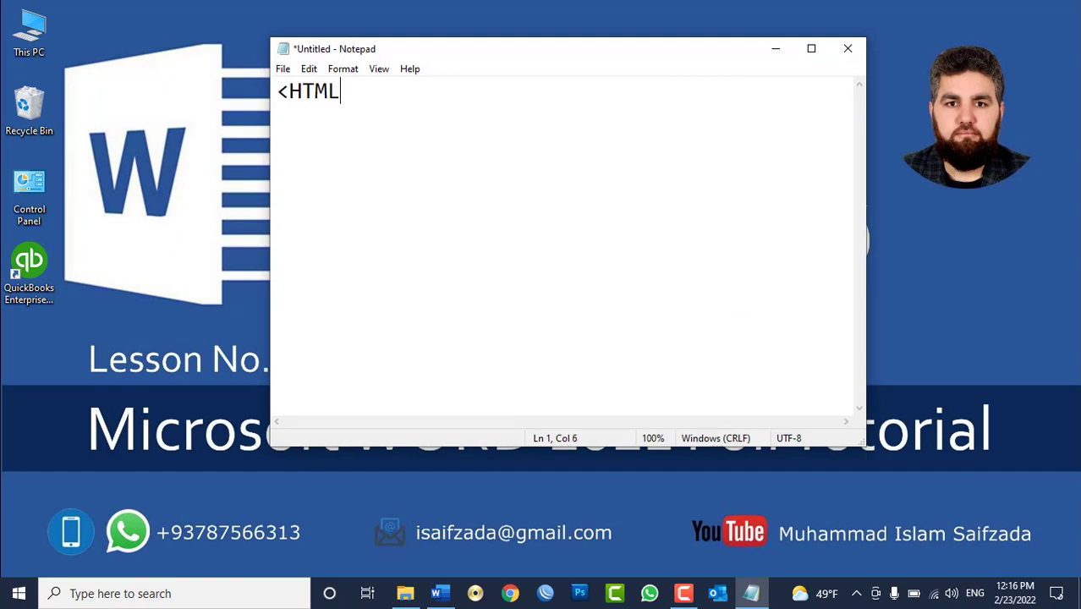
text(>)
key(Return)
key(Return)
key(Return)
text(<H)
text(TML?)
key(BackSpace)
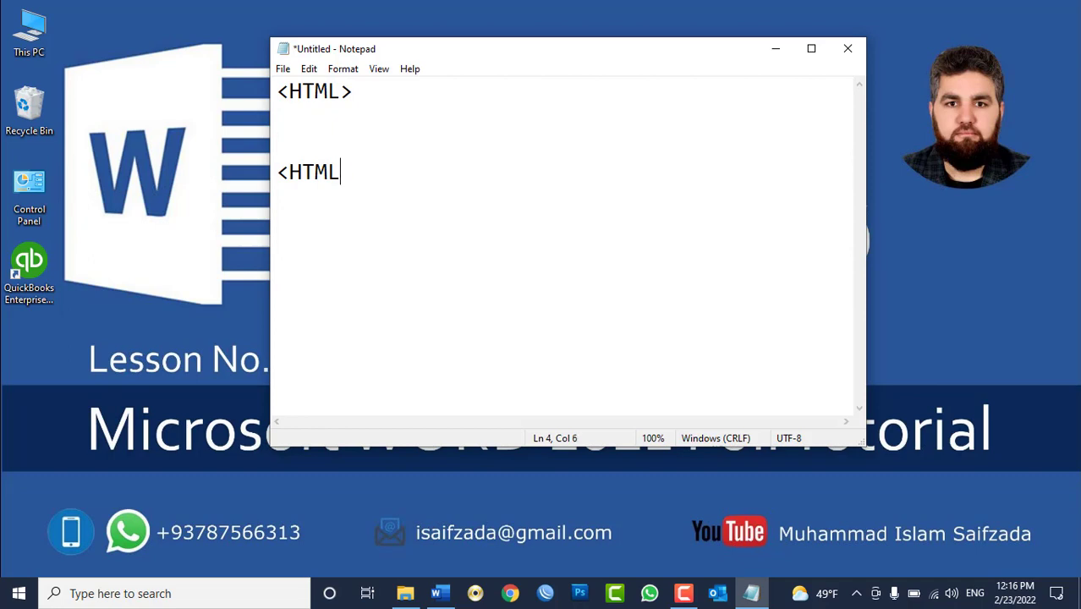
text(>)
key(Up)
text(<Mar)
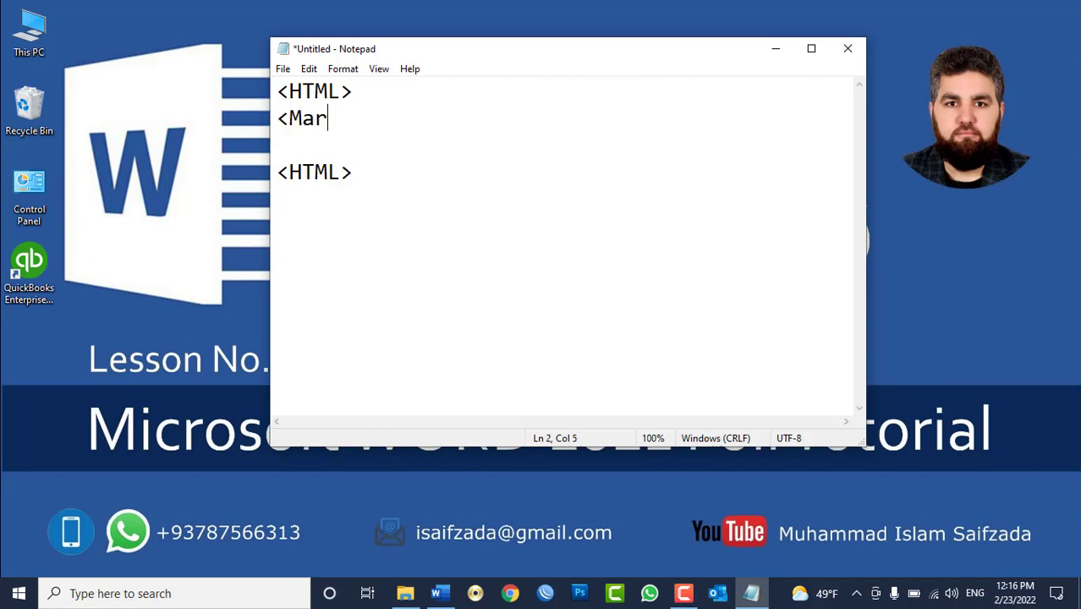
text(quee>)
key(Return)
key(Return)
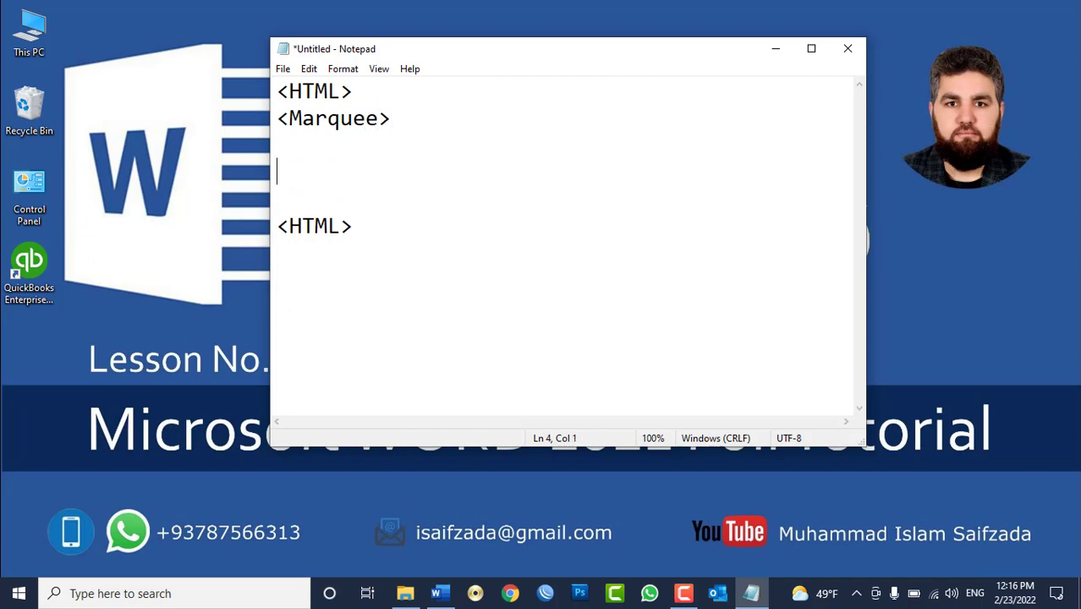
Step: Add closing </marquee> and </HTML> tags with 'welcome to afghanistan' between them
text(</)
text(marquee>)
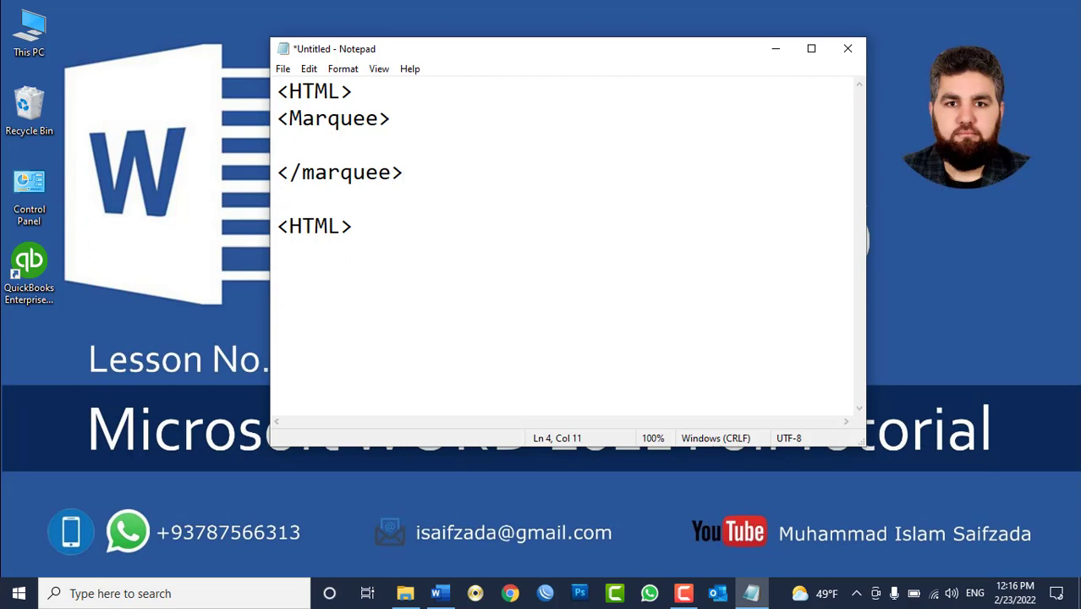
click(287, 232)
text(/)
click(299, 142)
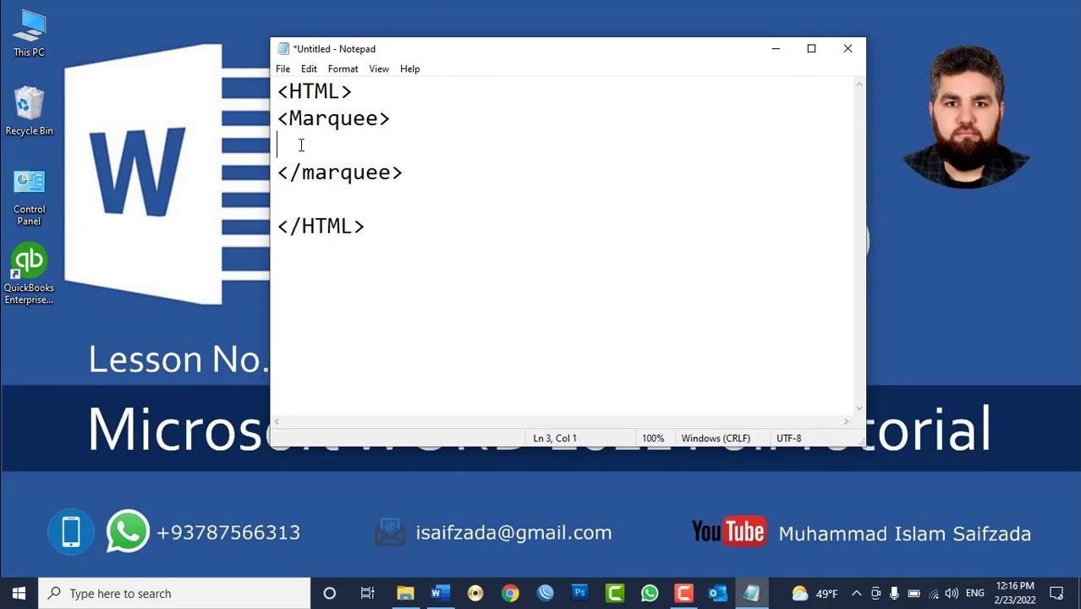
text(welcome to afghan)
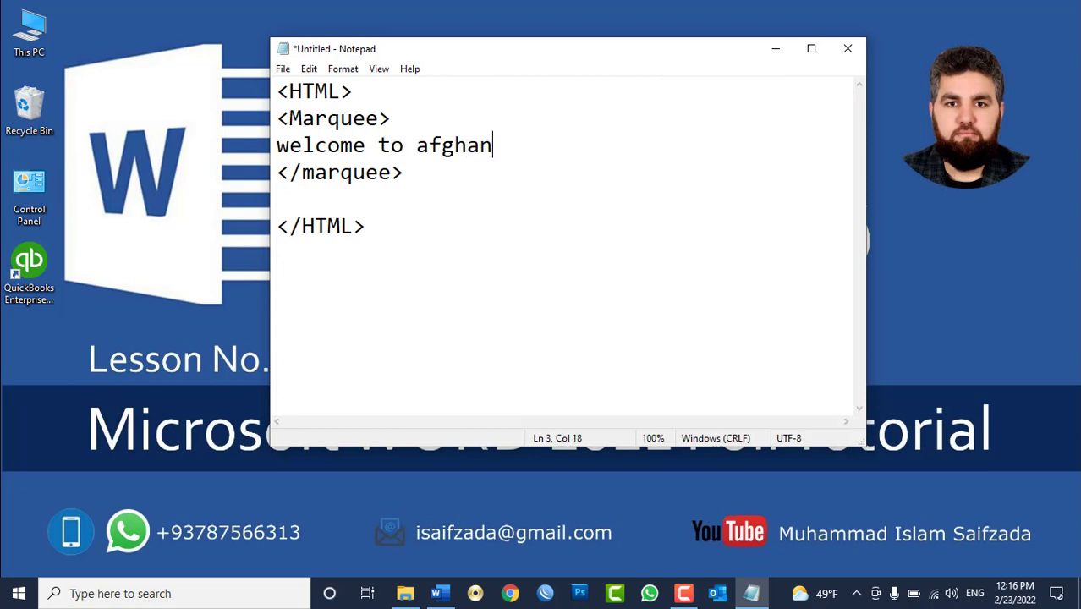
text(istan)
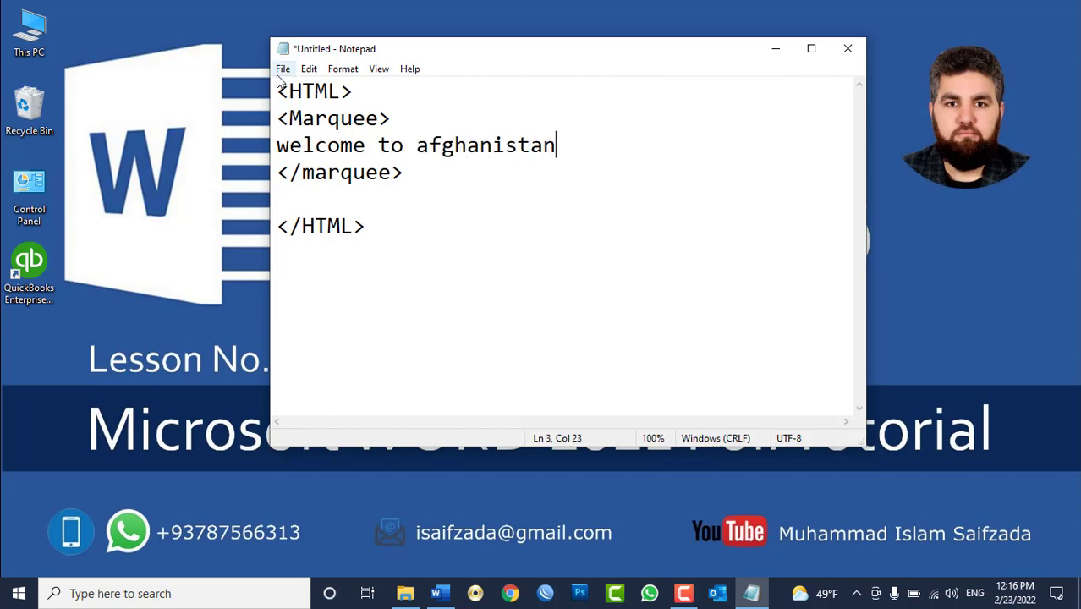
click(283, 69)
Step: Save the marquee page to the Desktop as Islam.html and close Notepad
click(310, 140)
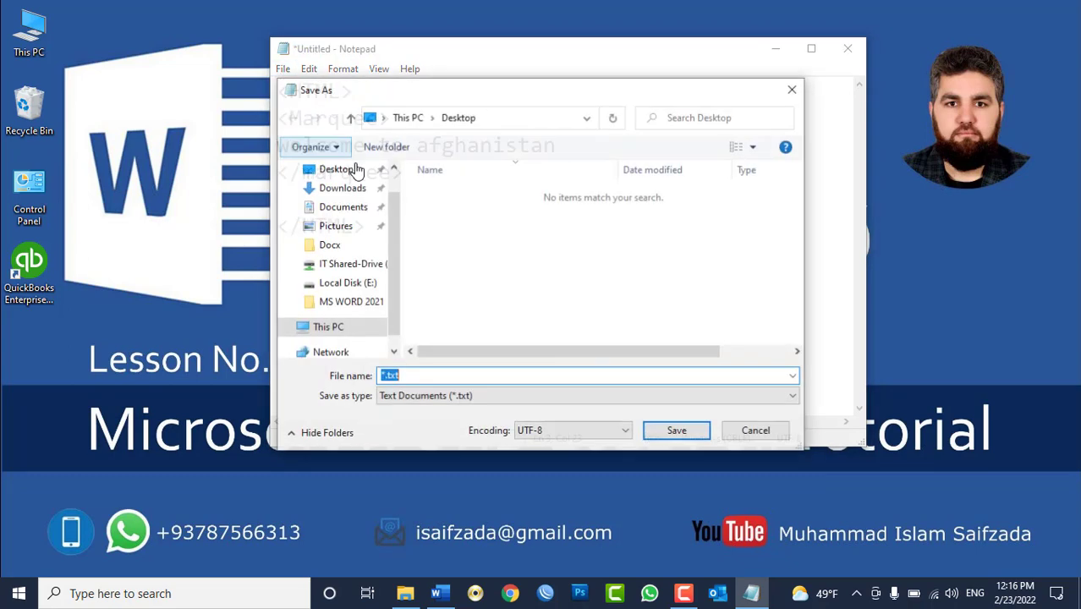
click(415, 377)
double_click(416, 377)
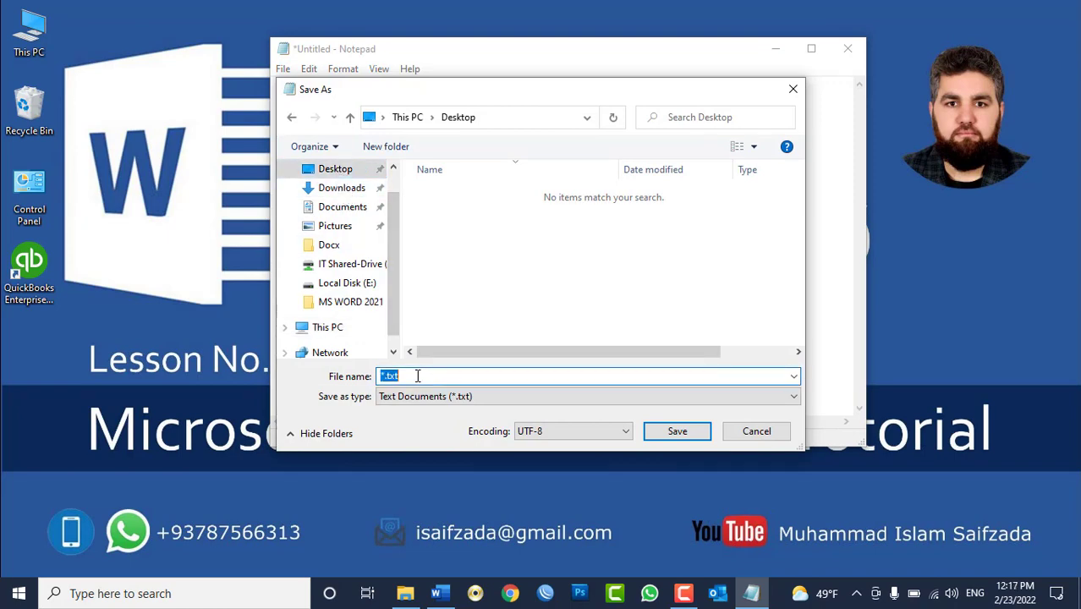
text(Islam.html)
key(Return)
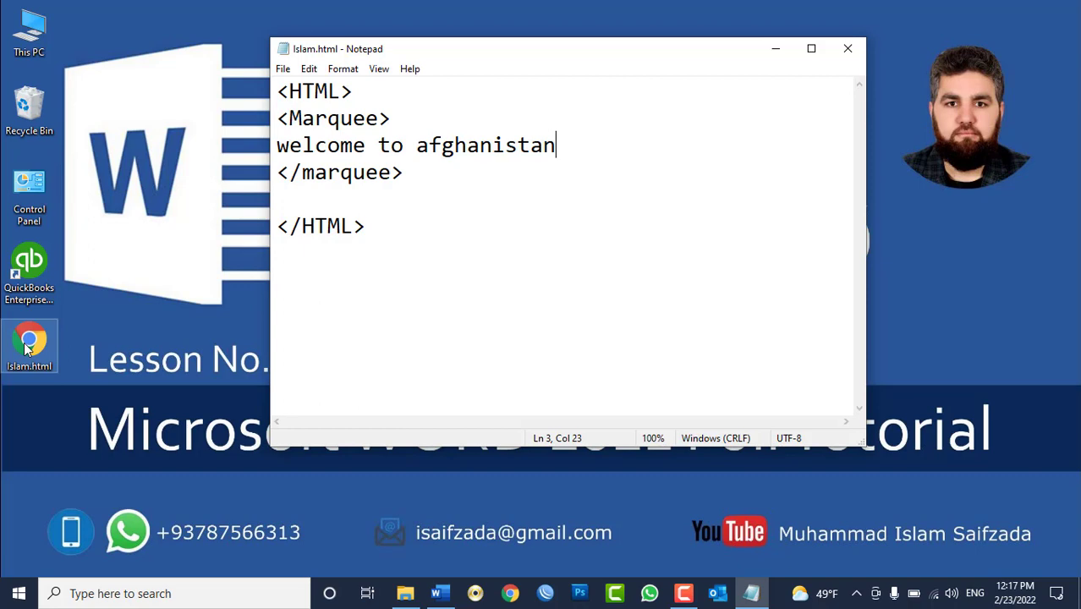
click(846, 49)
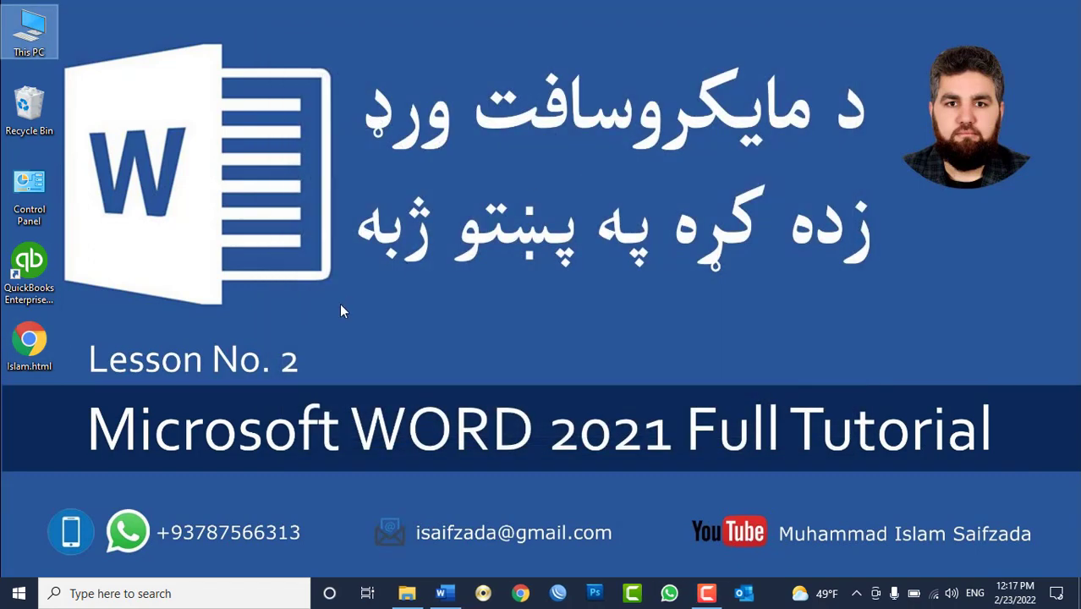
click(46, 356)
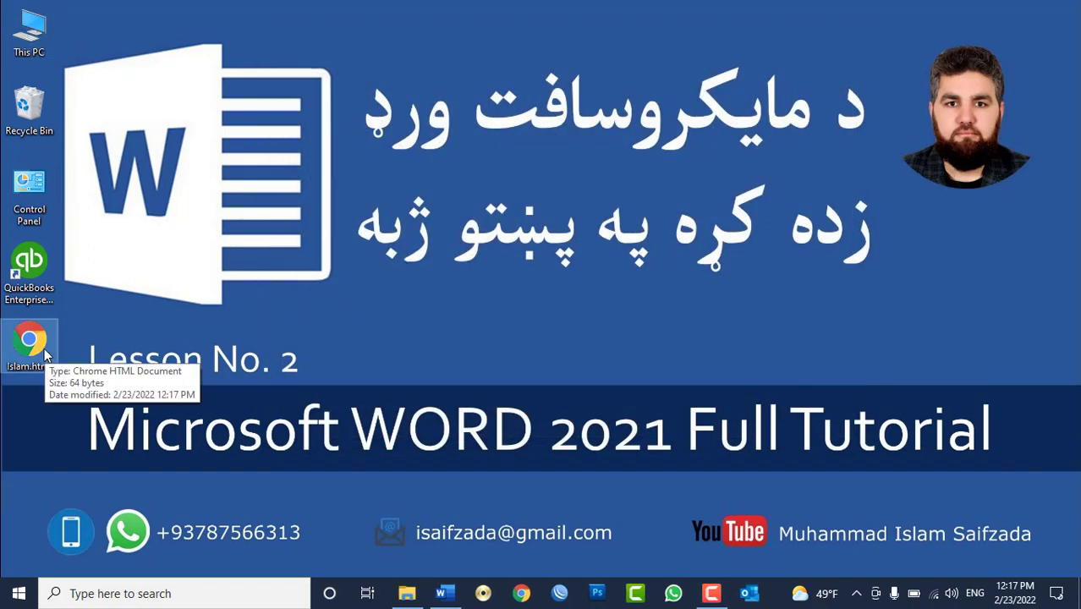
double_click(38, 352)
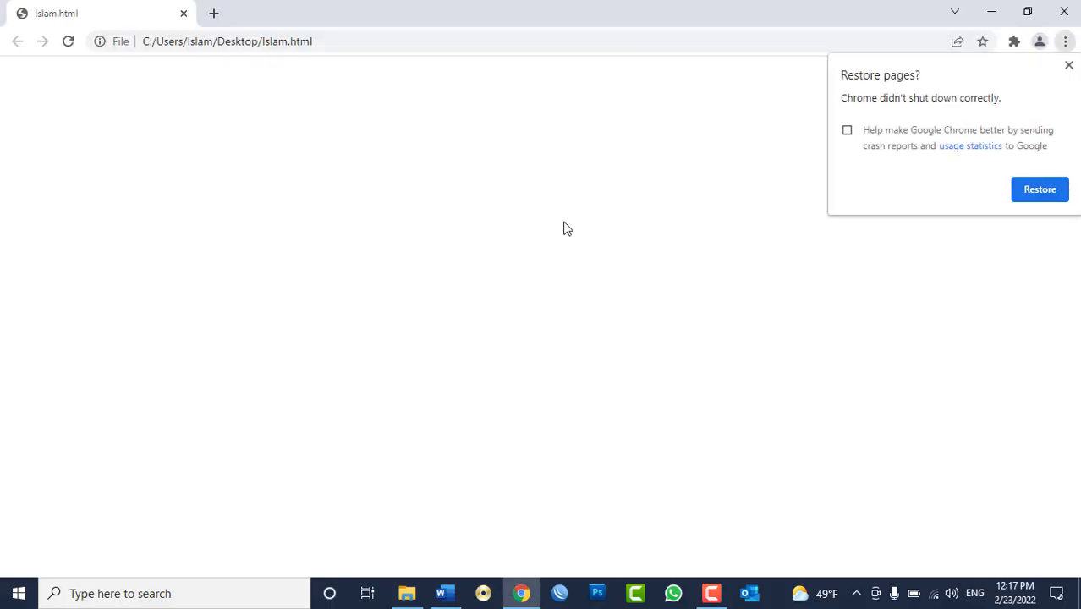
click(1068, 65)
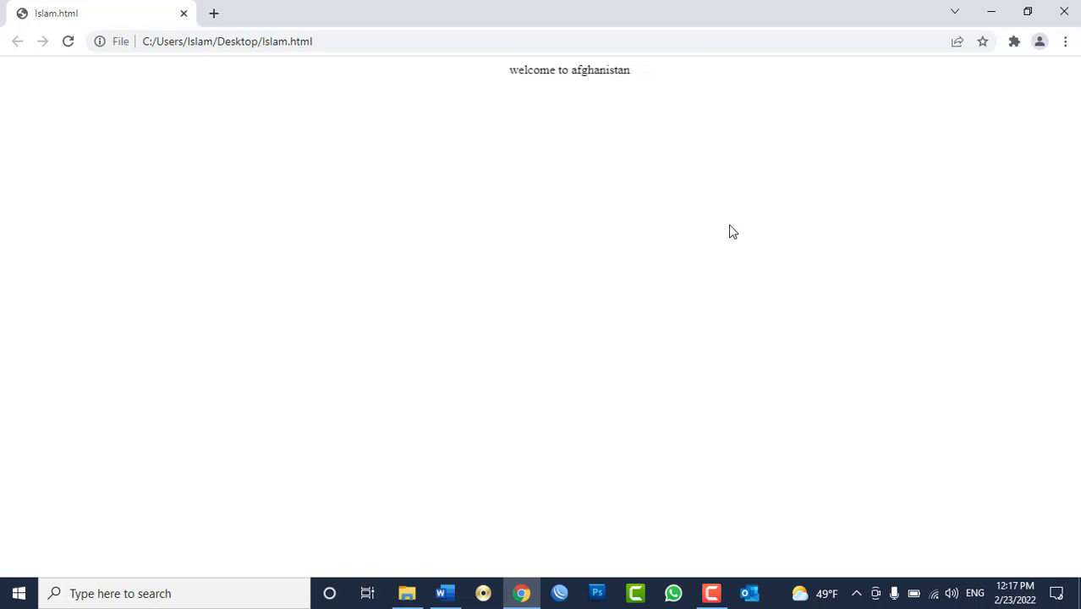
click(1067, 9)
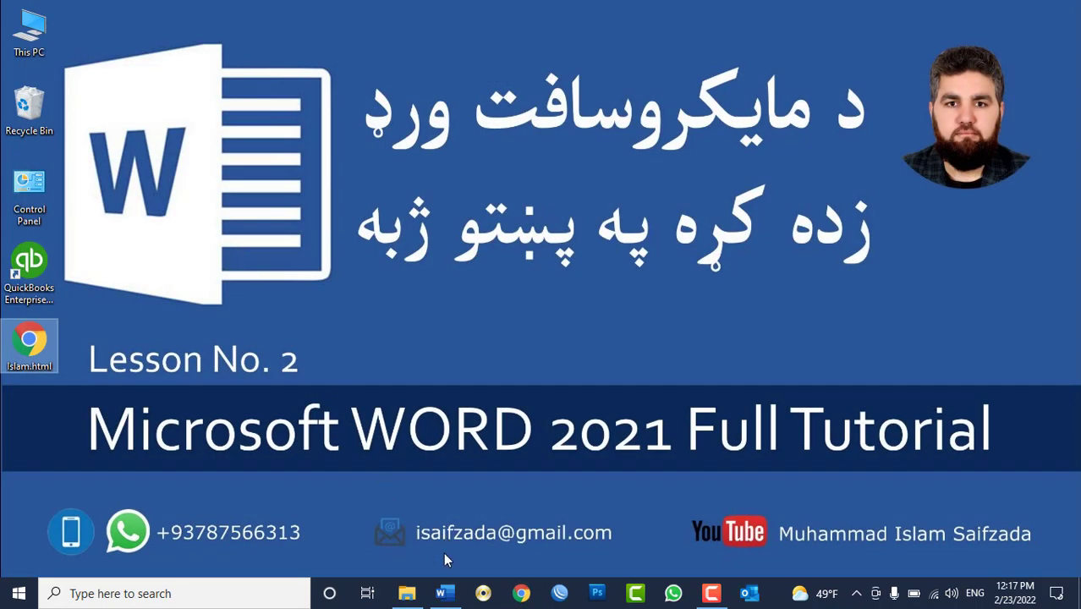
Step: Restore Word and close the QuickBooks in Pashto document with Ctrl+W
click(441, 593)
click(447, 295)
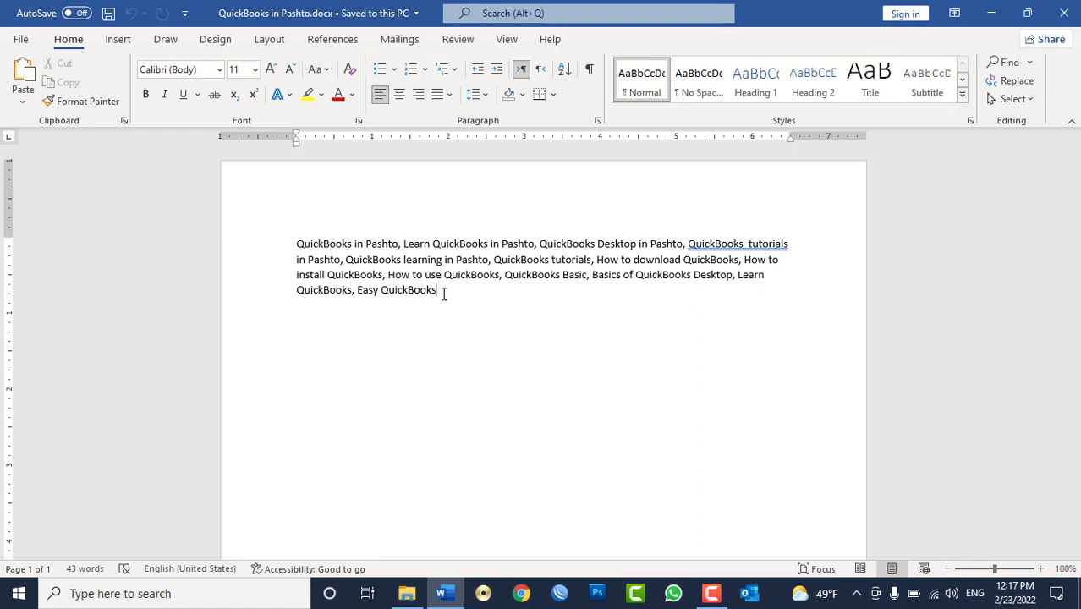
key(ctrl+w)
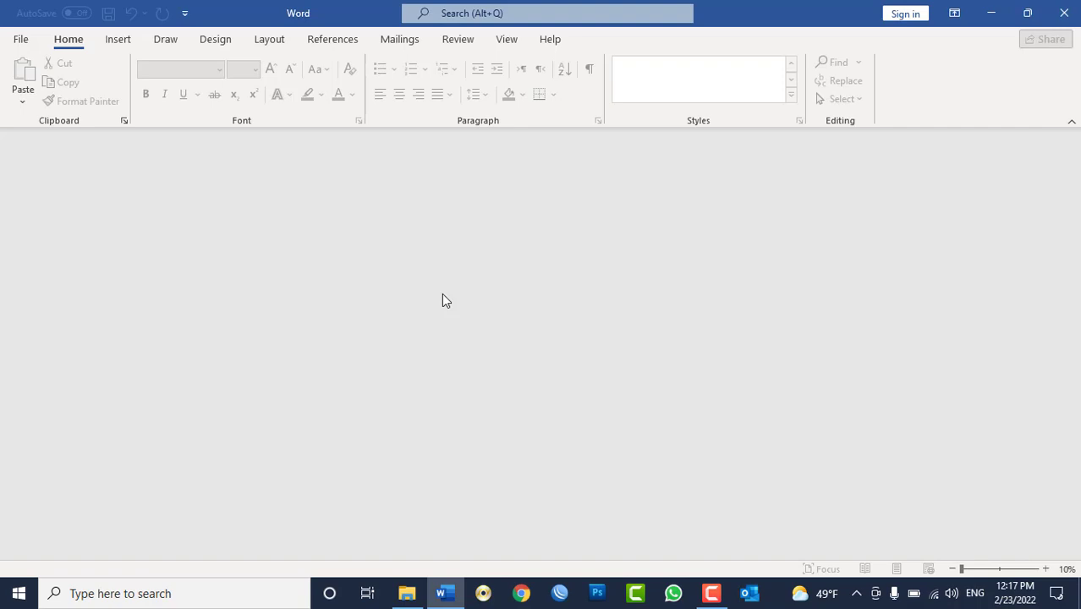
Step: Browse to Islam.html on the Desktop and open it in the web browser
click(14, 42)
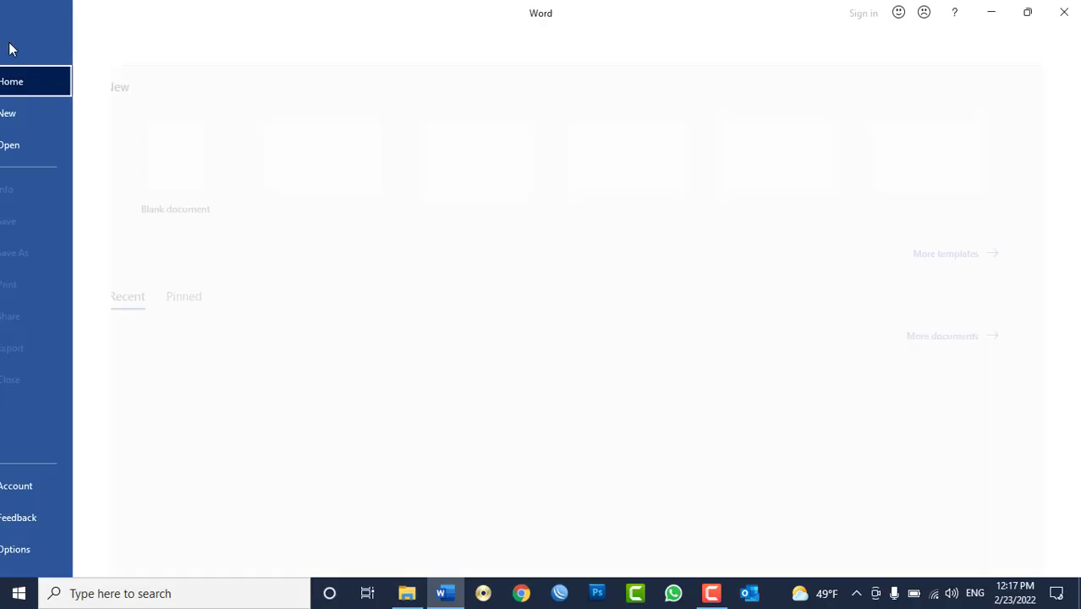
click(38, 144)
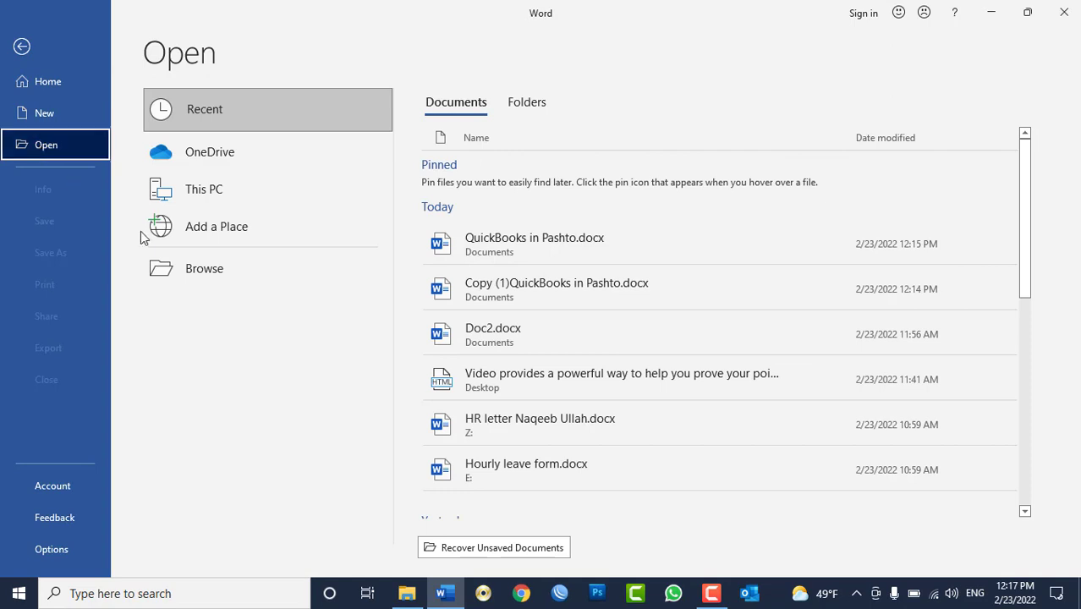
click(195, 278)
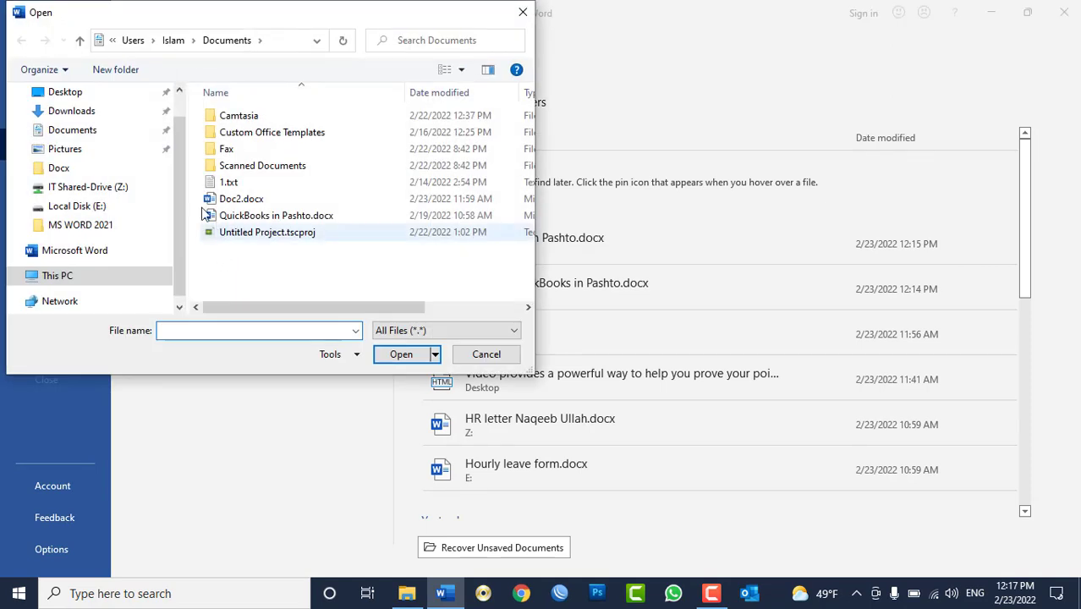
click(52, 91)
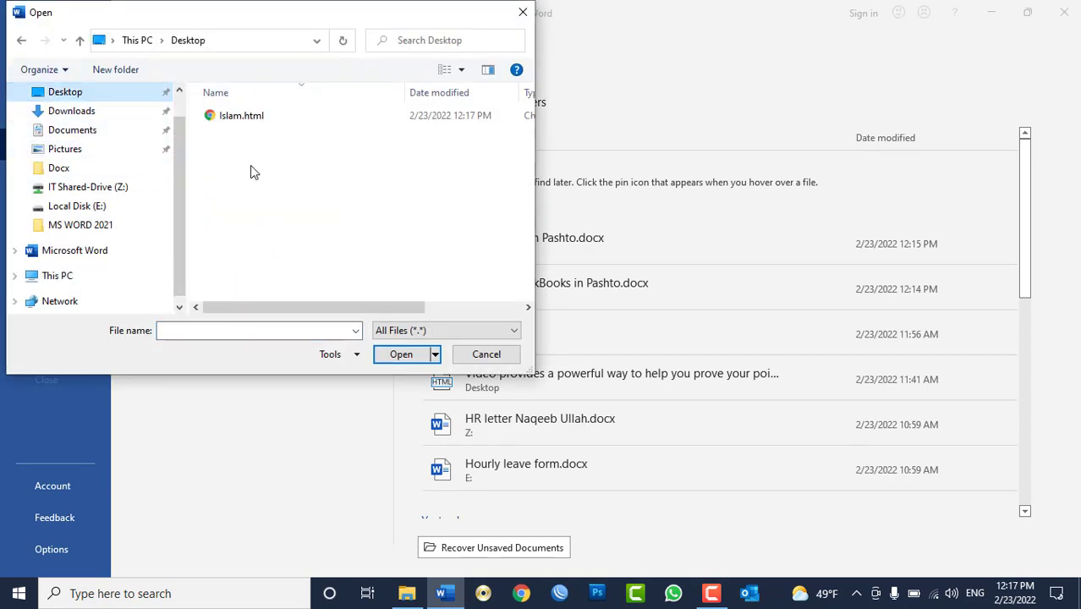
click(249, 118)
click(434, 354)
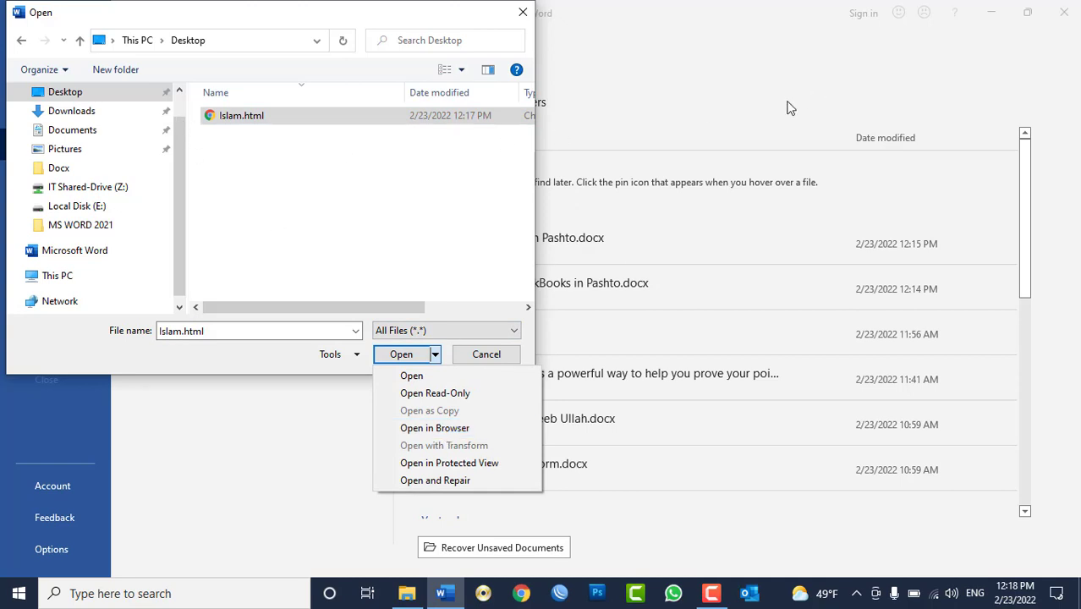
click(405, 429)
Step: Accept the security notice so Islam.html displays in Chrome
click(580, 367)
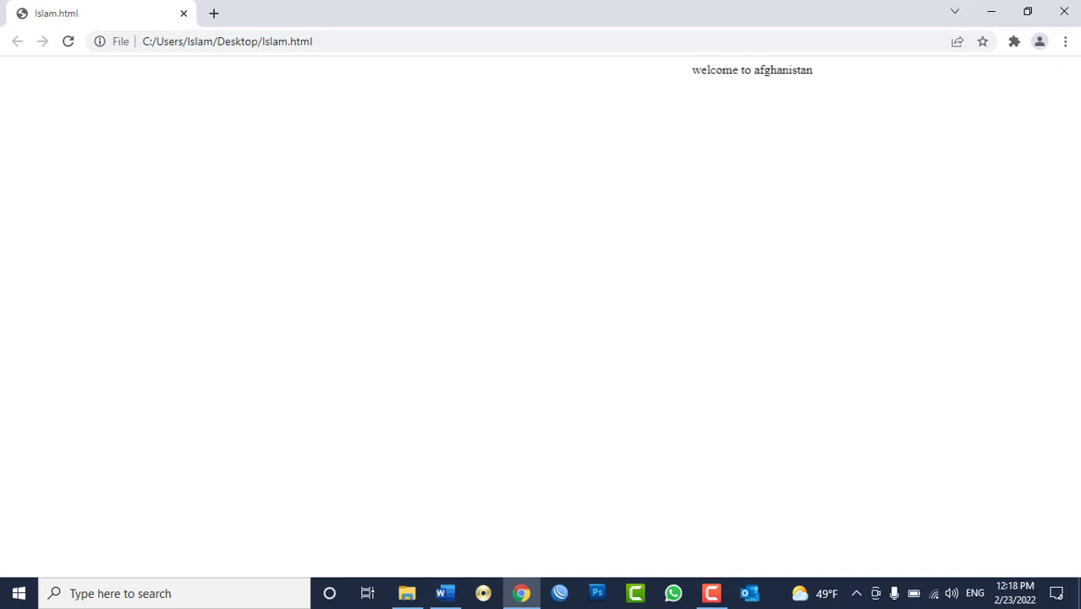
Step: Close Chrome, decline Word as default web editor, and delete the broken image placeholder
click(1062, 12)
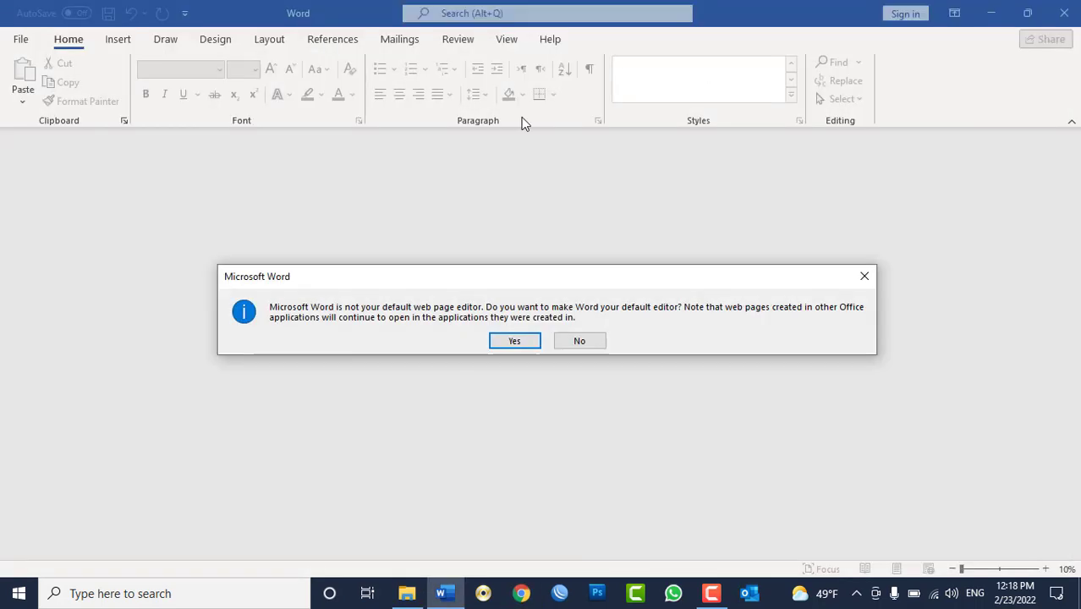
click(575, 341)
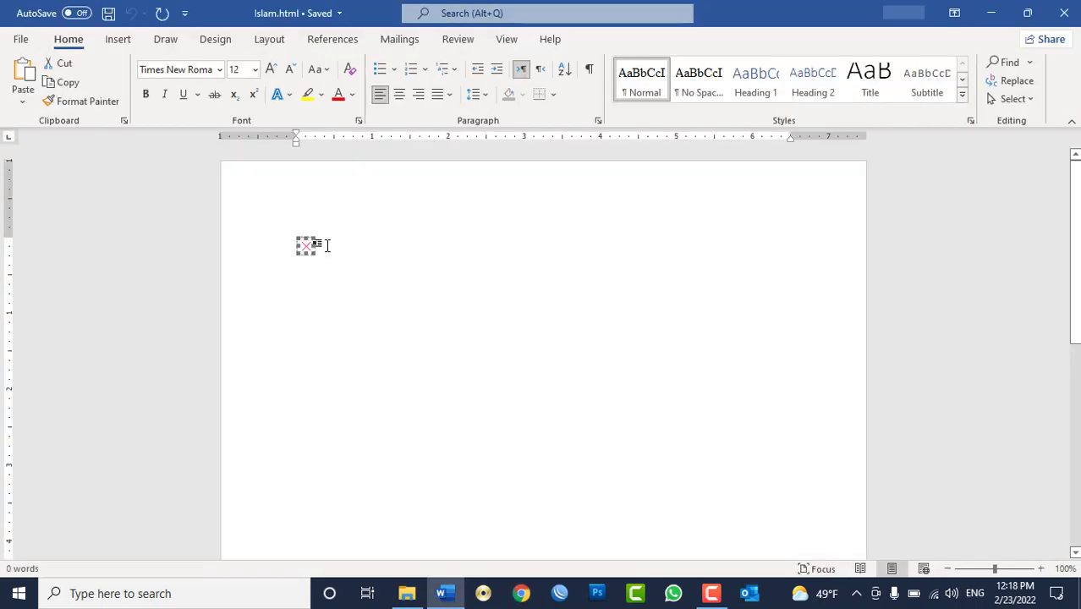
key(Delete)
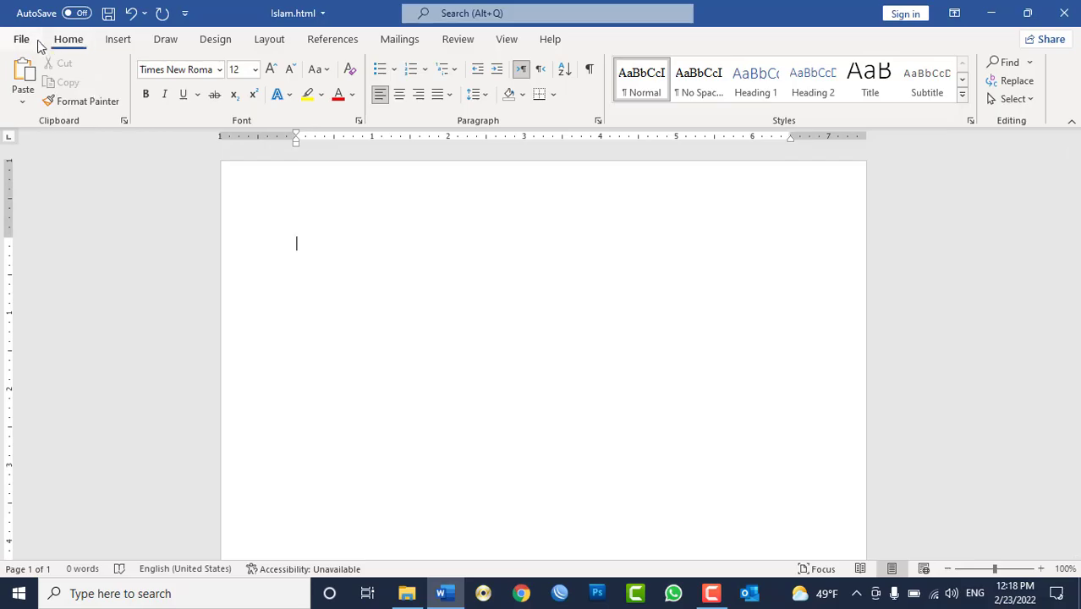
Step: Browse for a file in Word's Open dialog, viewing then dismissing the Open options
click(37, 42)
click(63, 142)
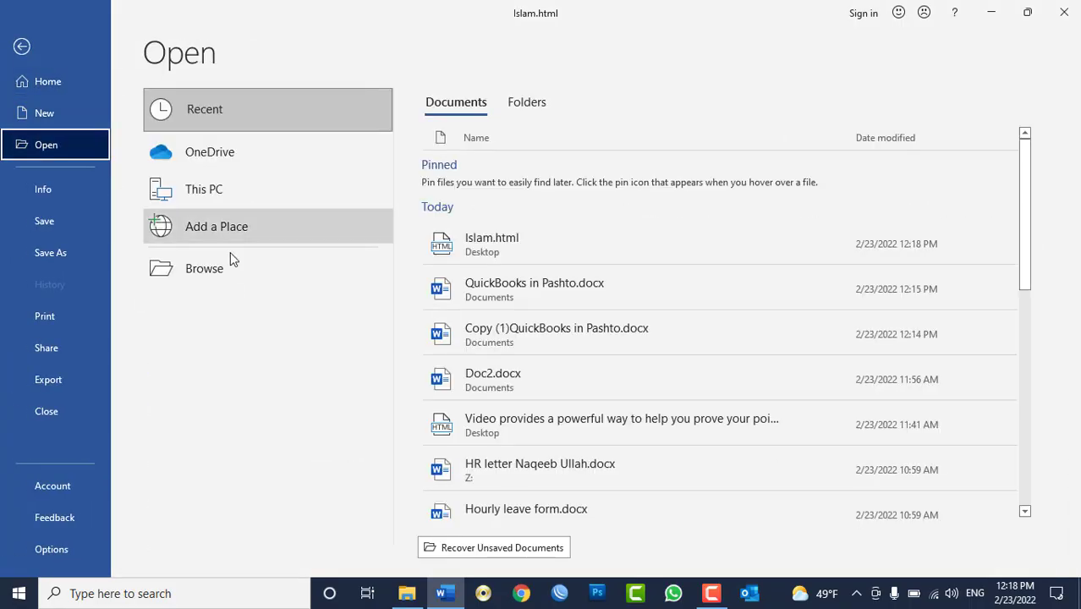
click(357, 279)
click(435, 354)
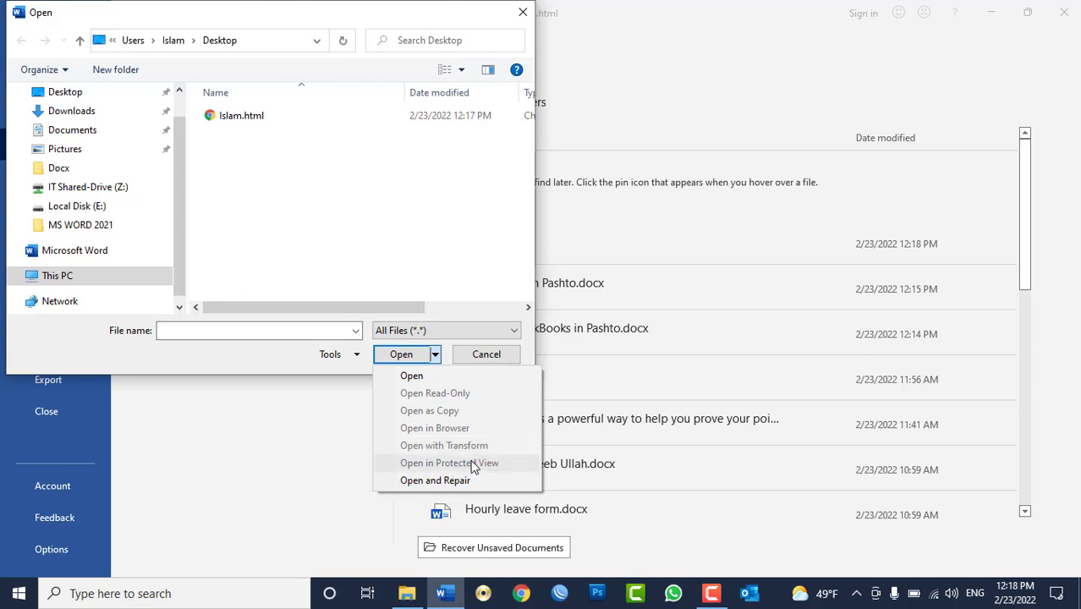
click(80, 111)
Step: Open QuickBooks in Pashto.docx from Documents in Protected View and try to edit it
click(94, 135)
click(254, 215)
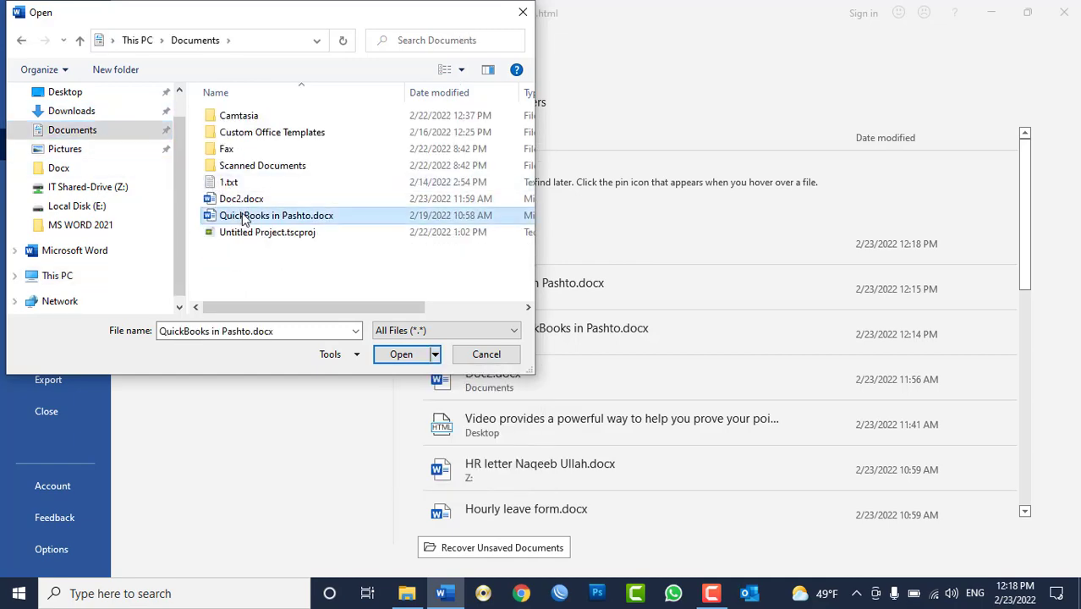
click(435, 354)
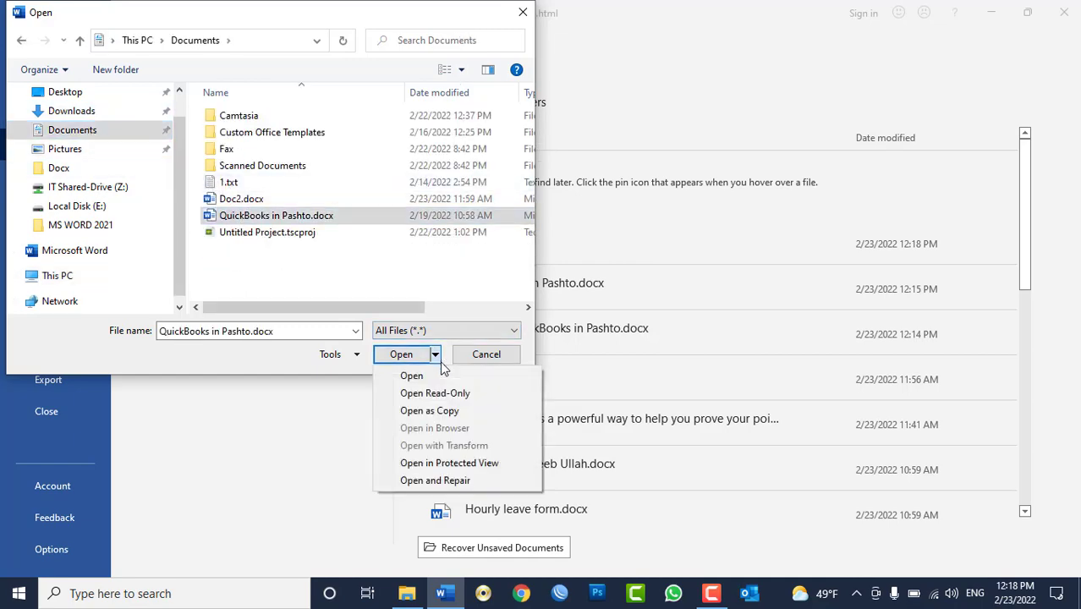
click(412, 462)
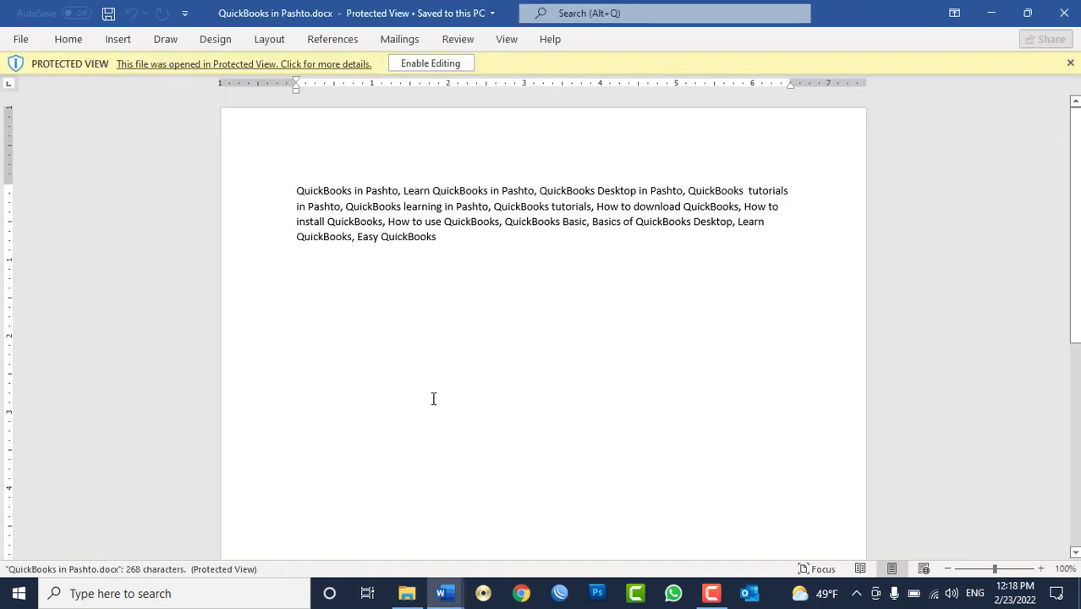
click(483, 332)
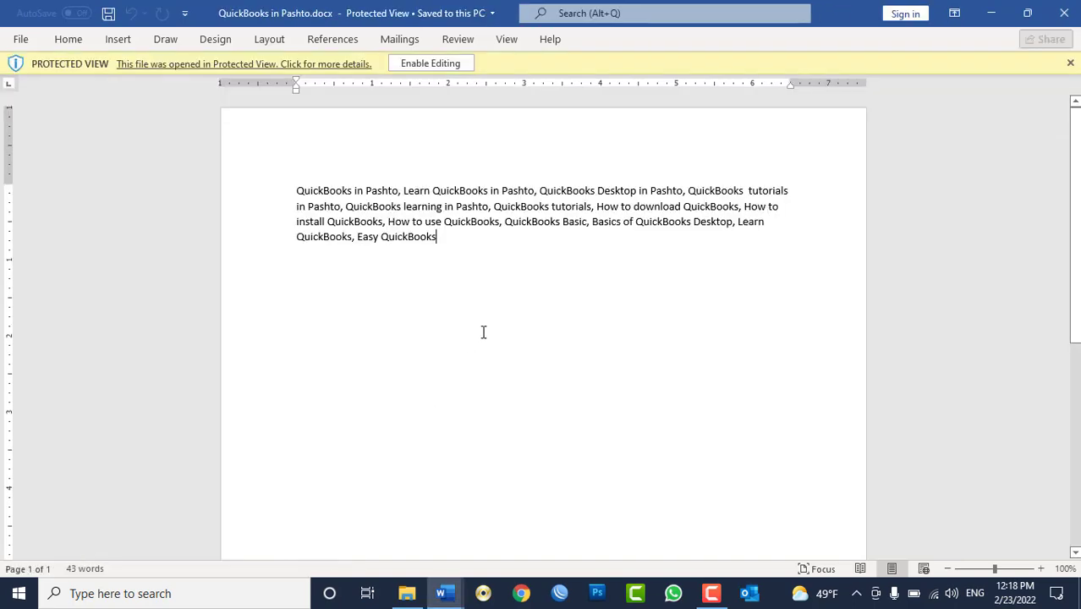
key(Return)
key(Return)
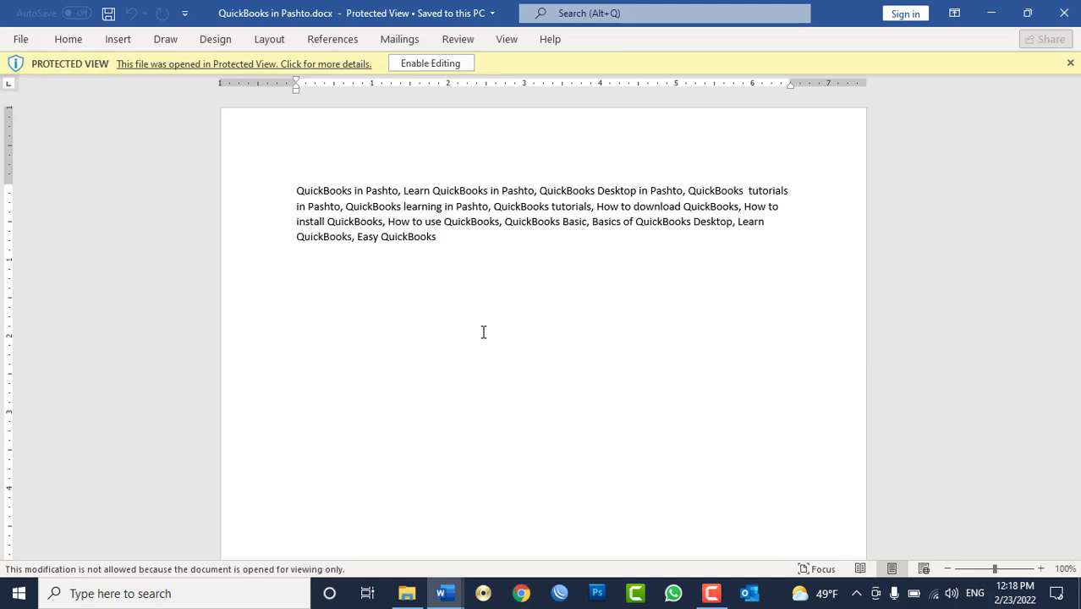
Step: Reopen QuickBooks in Pashto.docx from Documents using Open and Repair
key(alt+Tab)
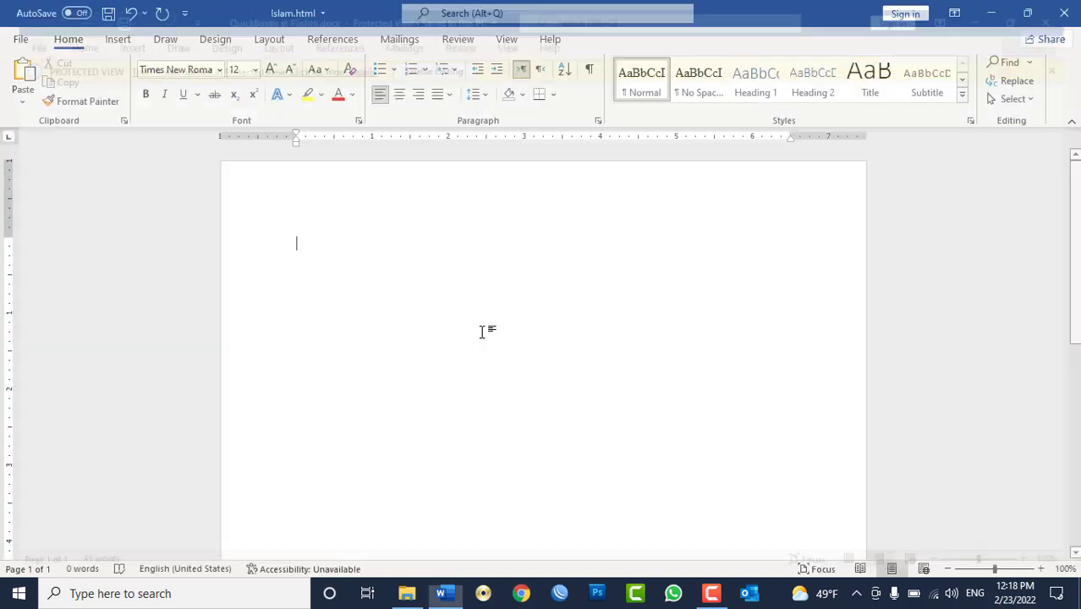
click(8, 38)
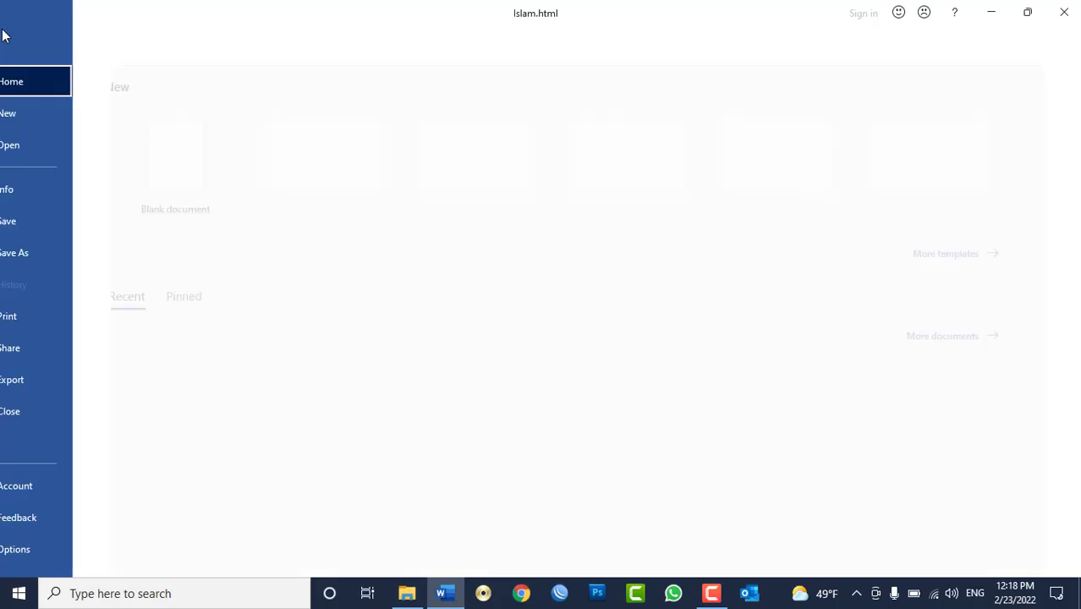
click(60, 145)
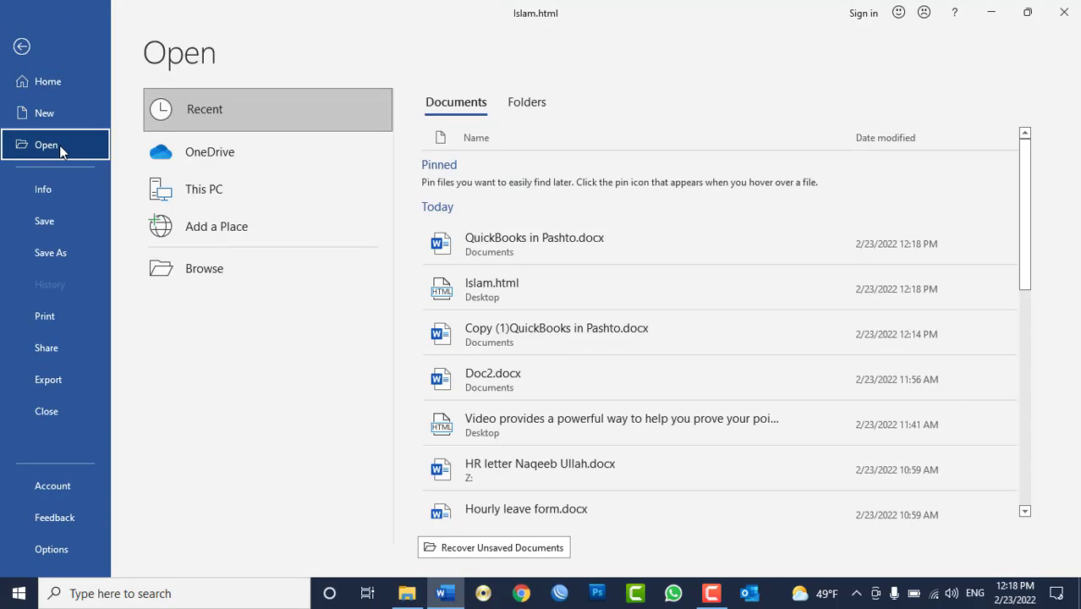
click(255, 273)
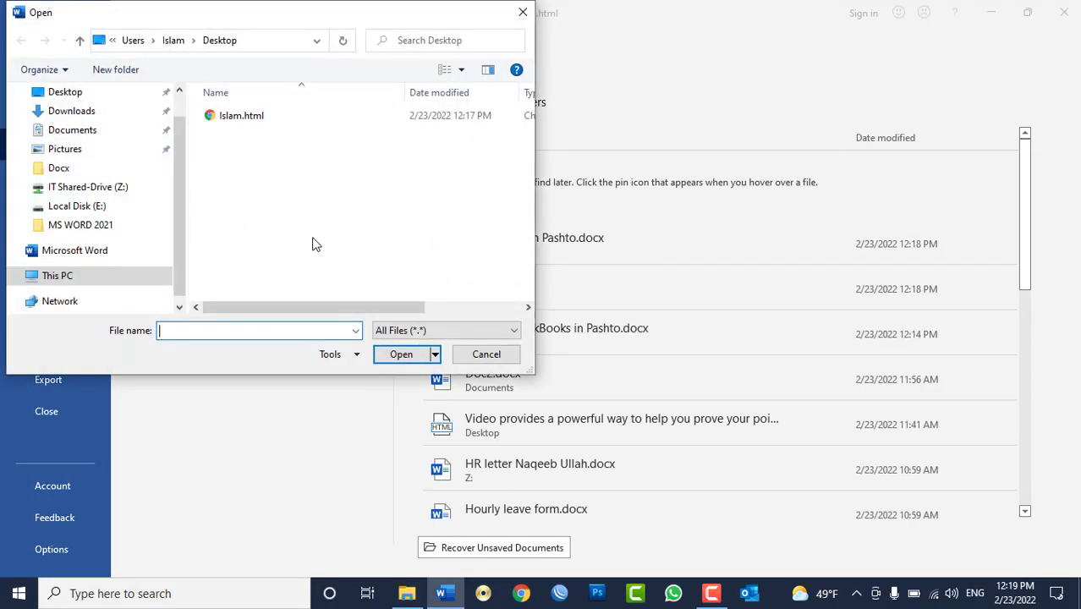
click(89, 133)
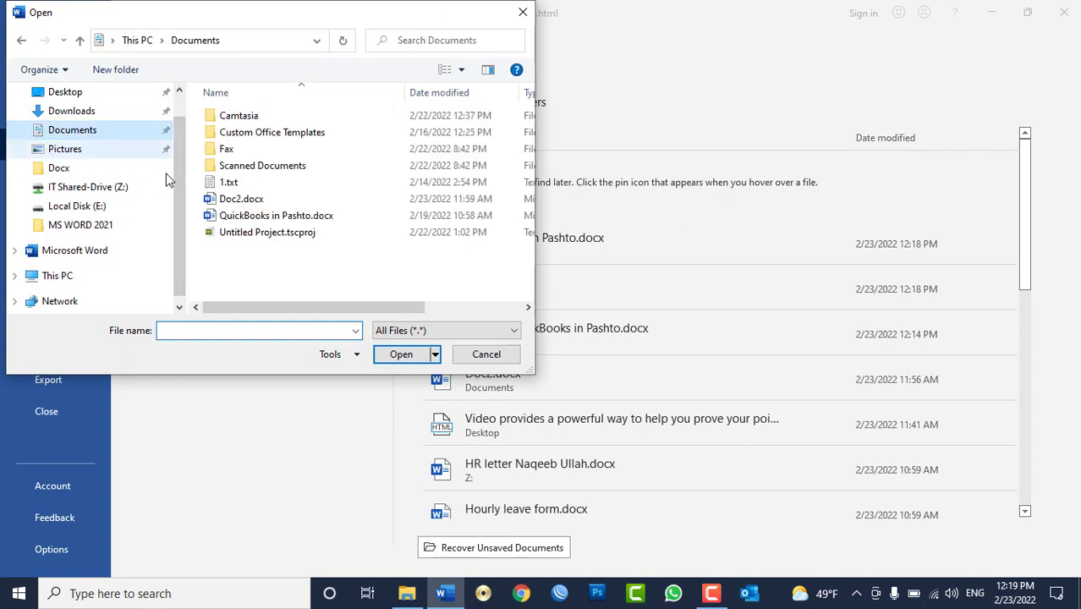
click(309, 218)
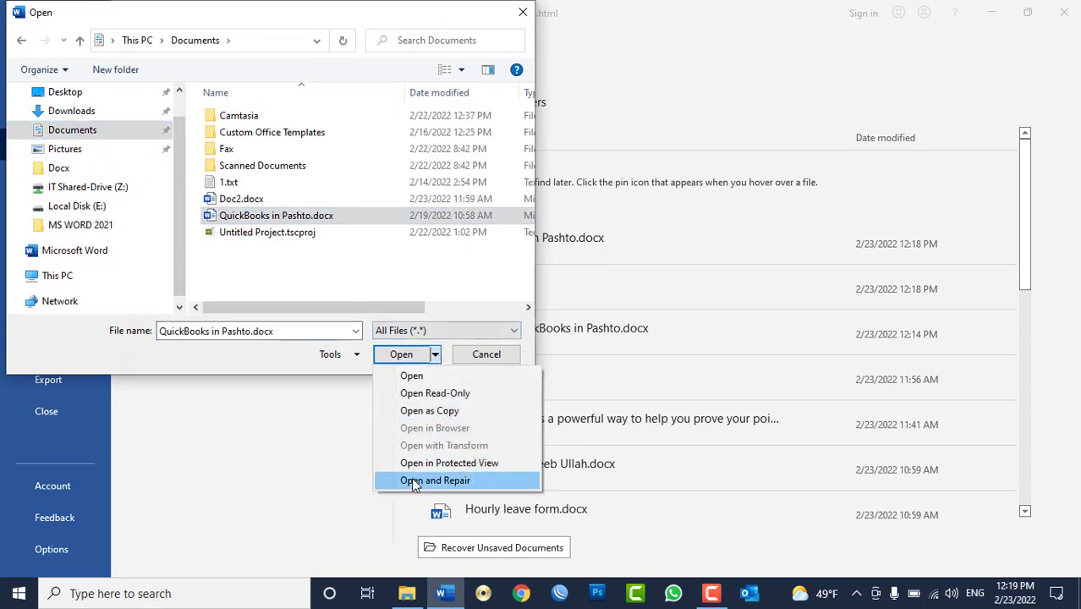
click(415, 480)
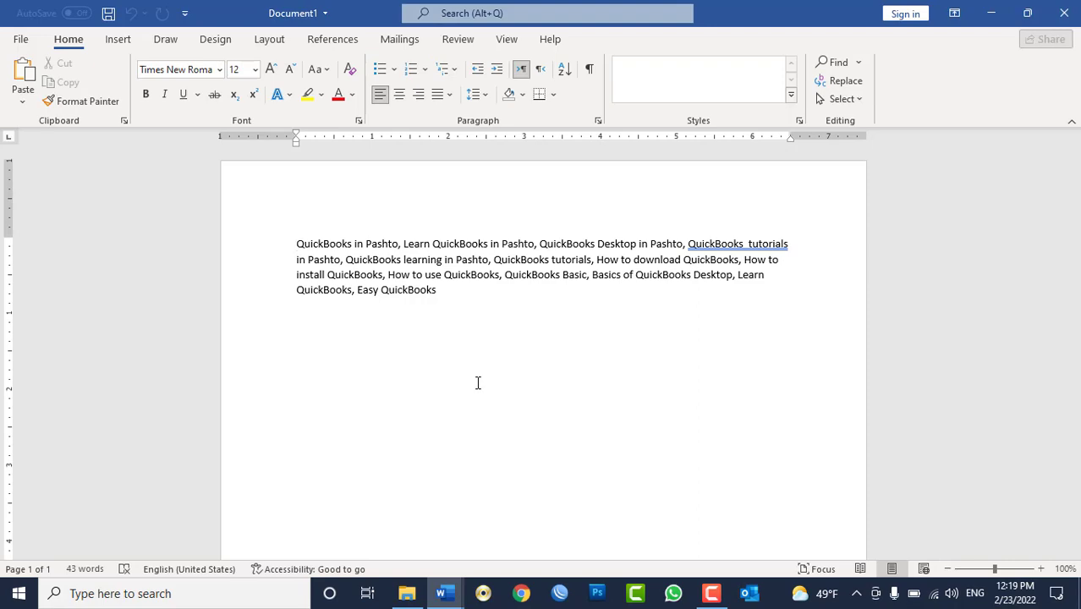
click(22, 39)
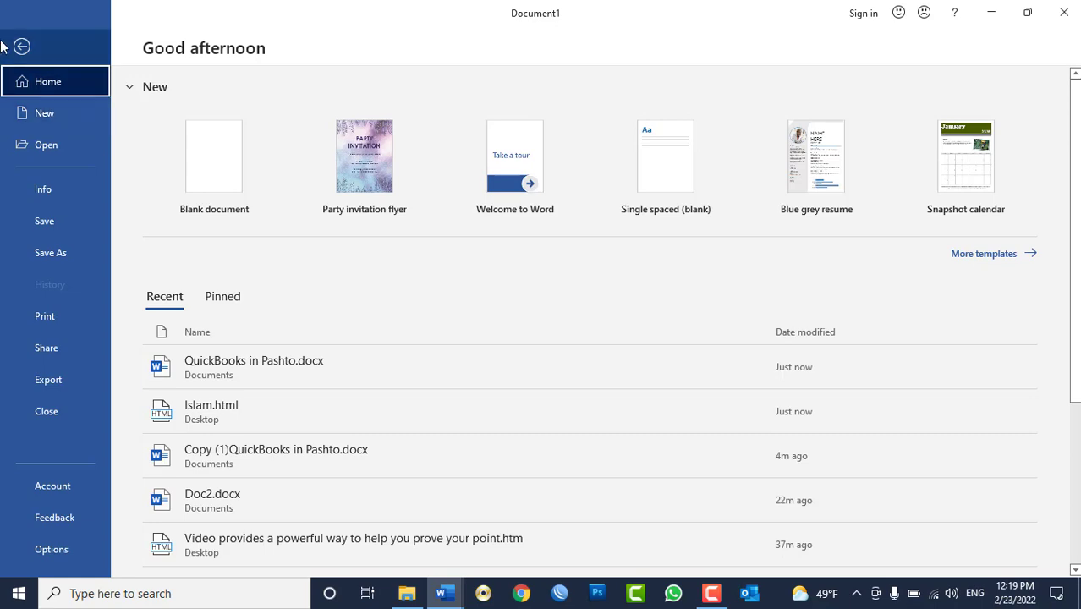
Step: Create a blank document, generate sample paragraphs with =rand(), then select and delete them all
click(187, 145)
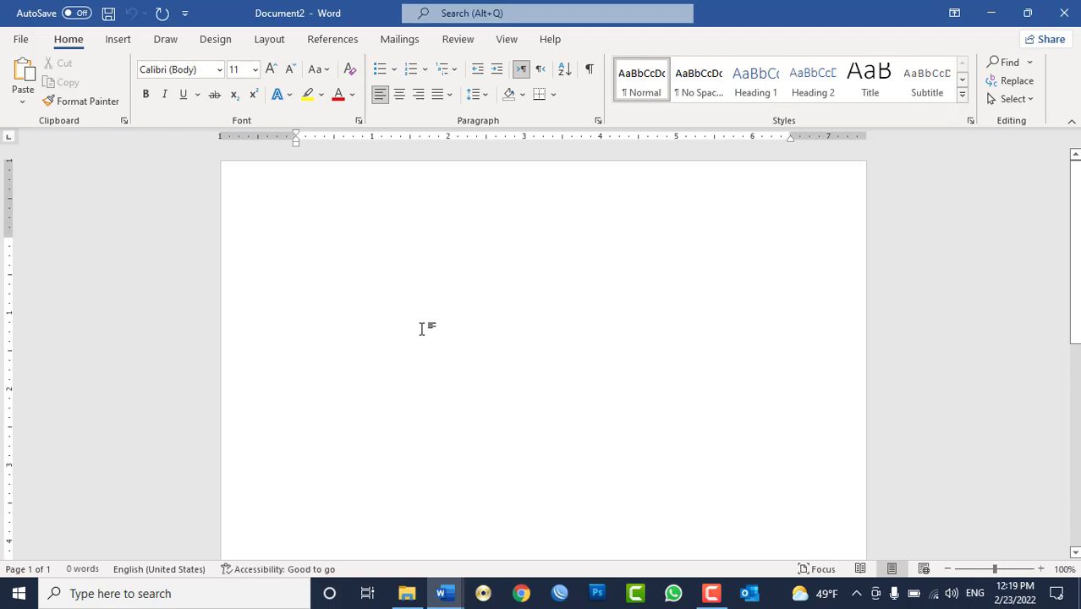
text(=r)
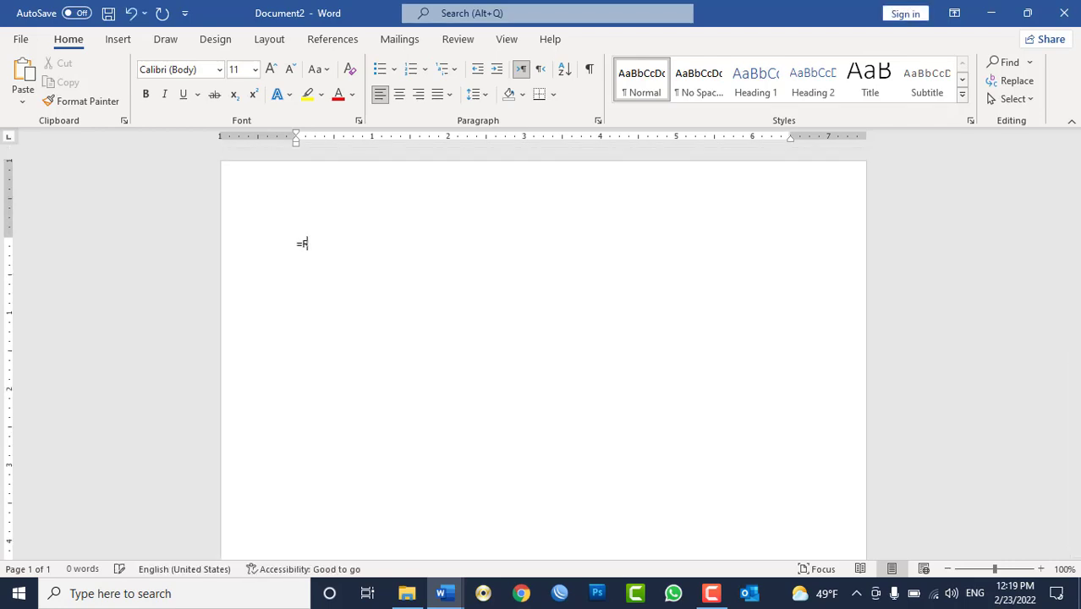
text(and())
key(Return)
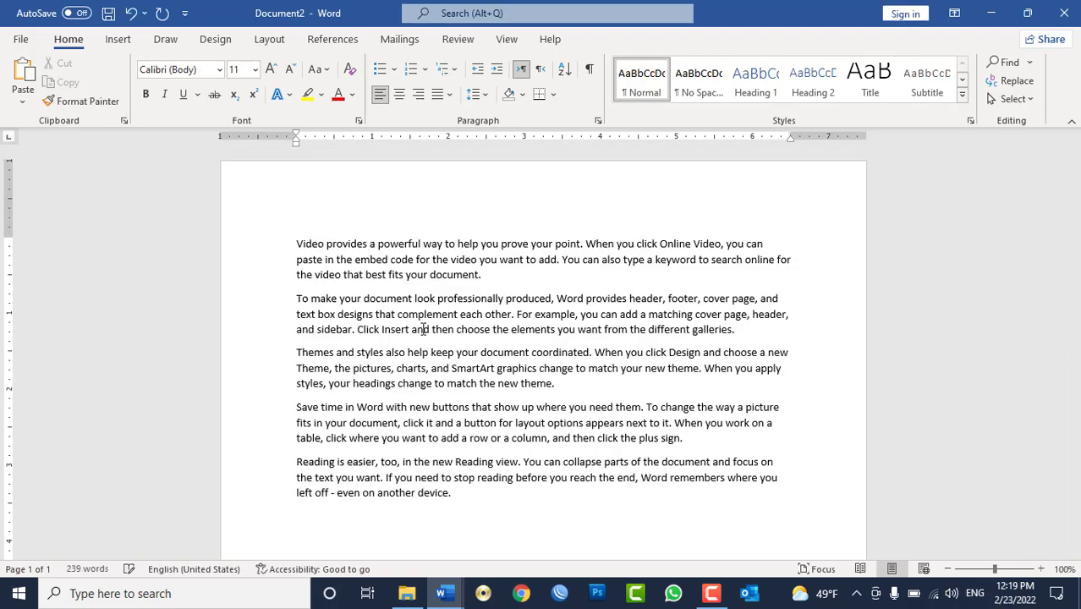
scroll(421, 328, down, 10)
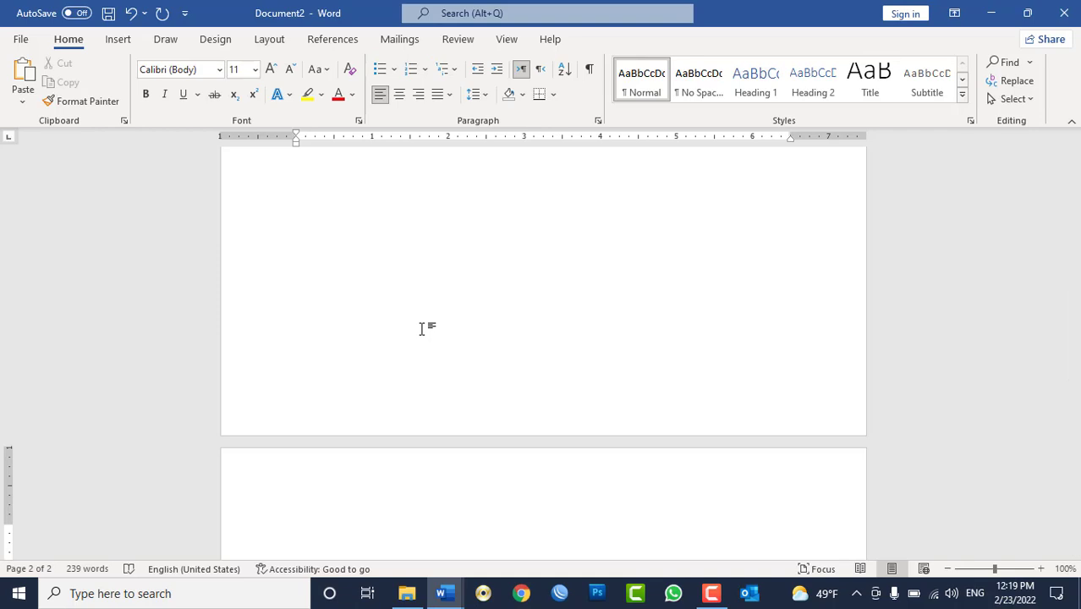
key(ctrl+a)
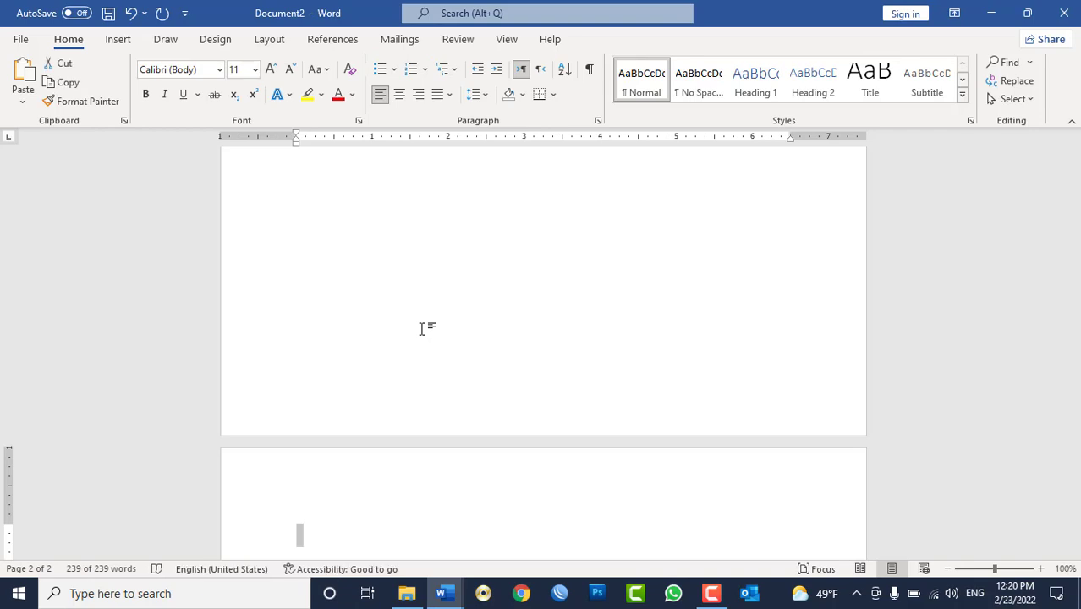
key(Delete)
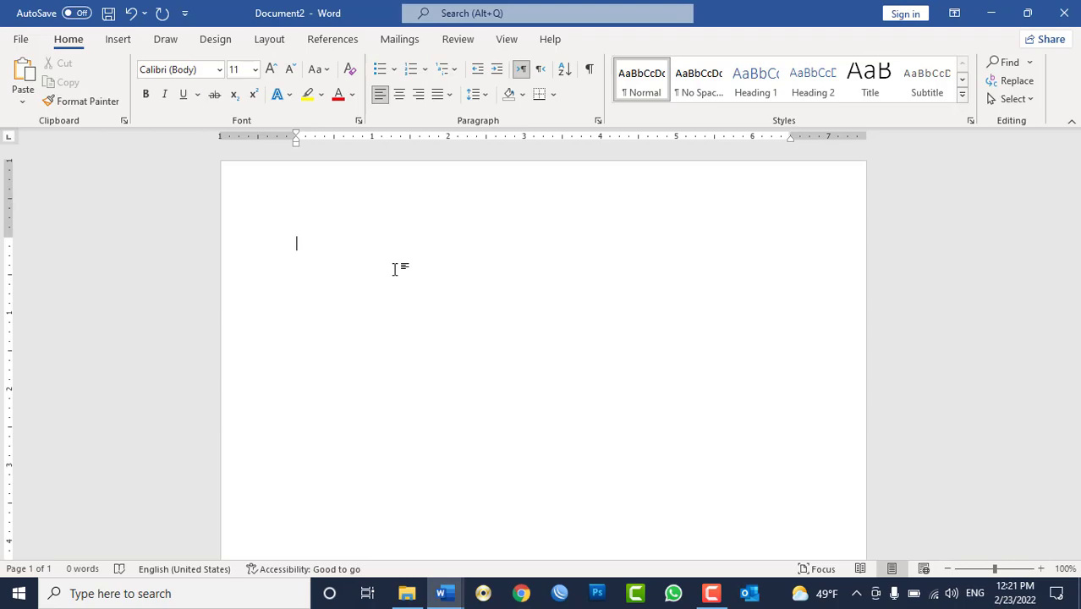
click(20, 39)
click(47, 148)
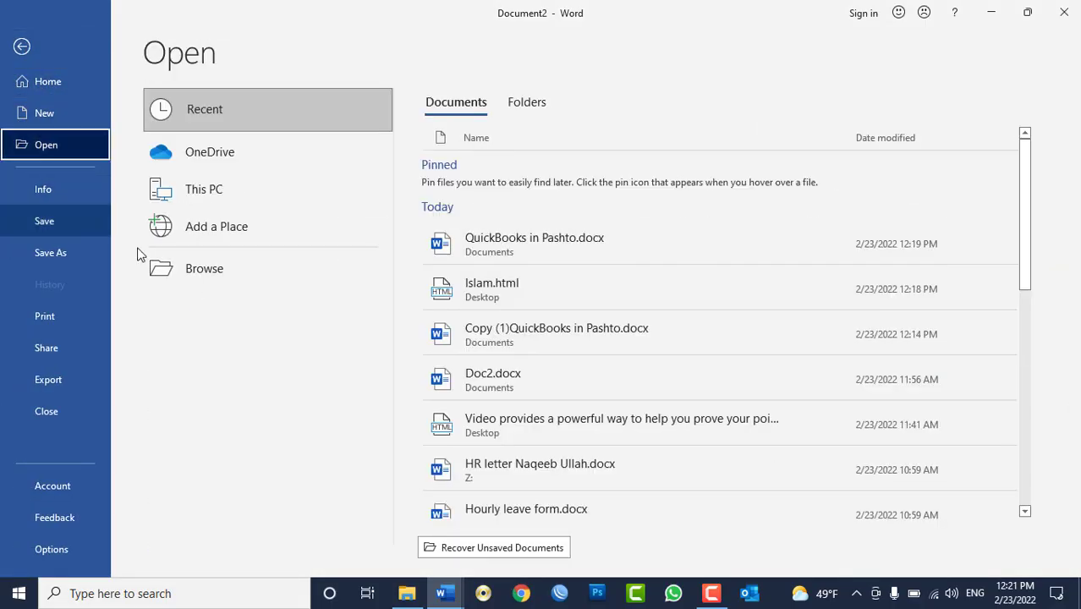
click(188, 280)
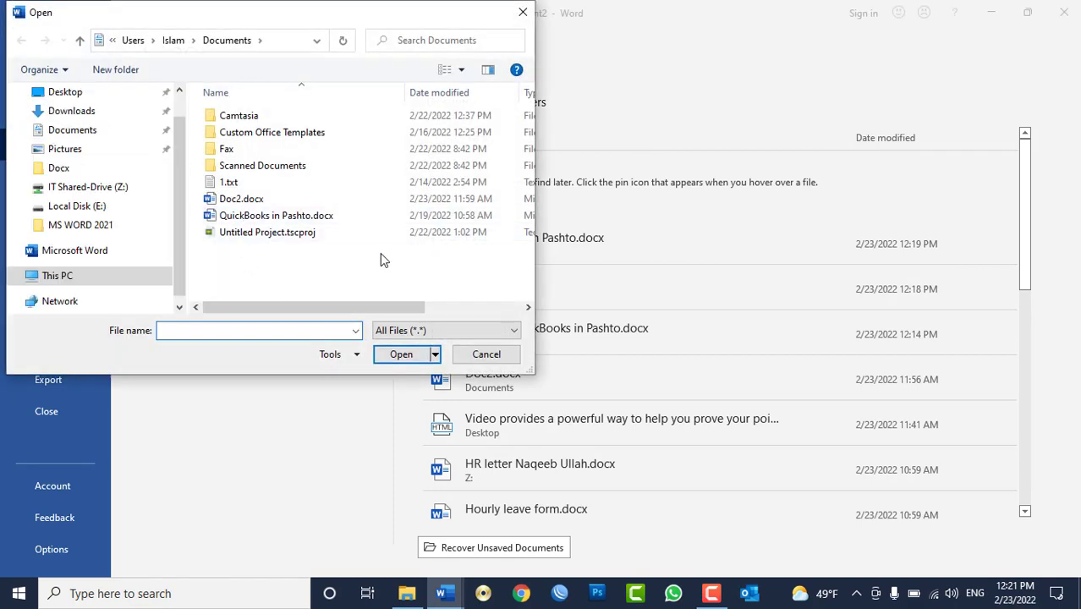
click(434, 353)
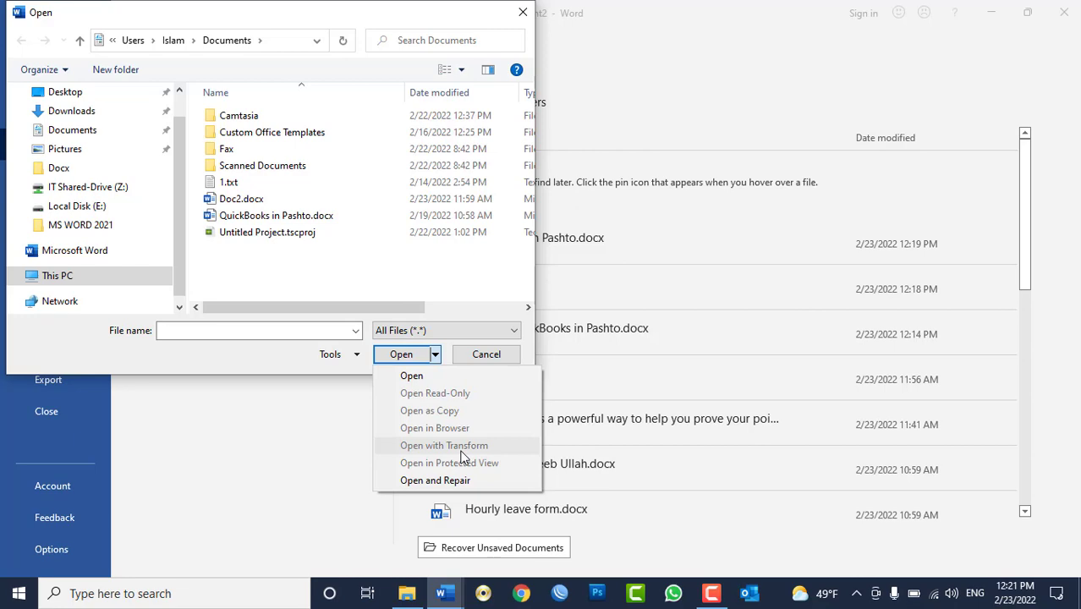
key(Escape)
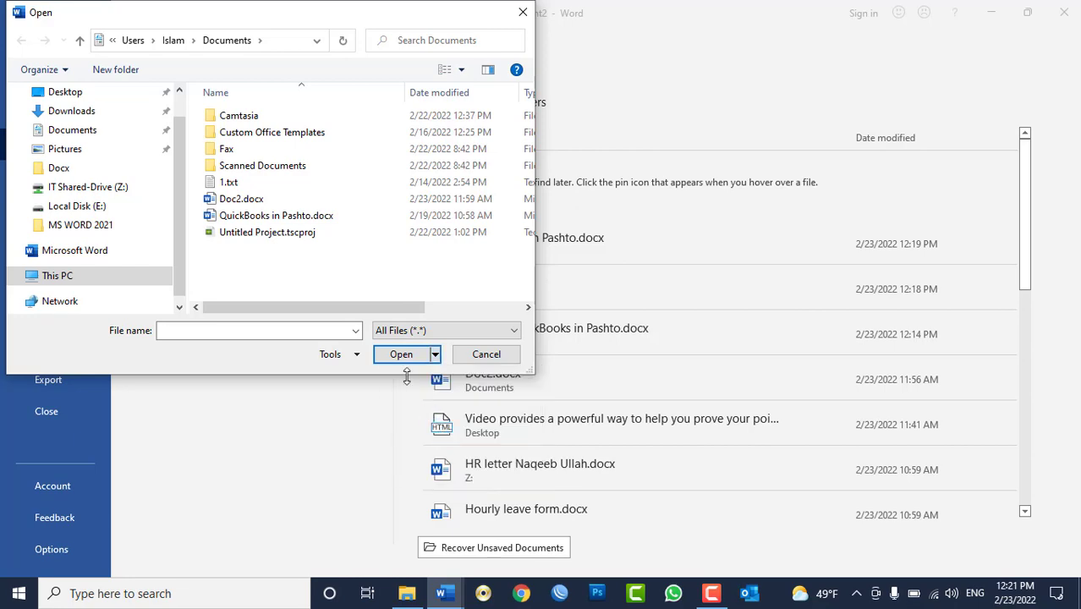
key(Escape)
key(Escape)
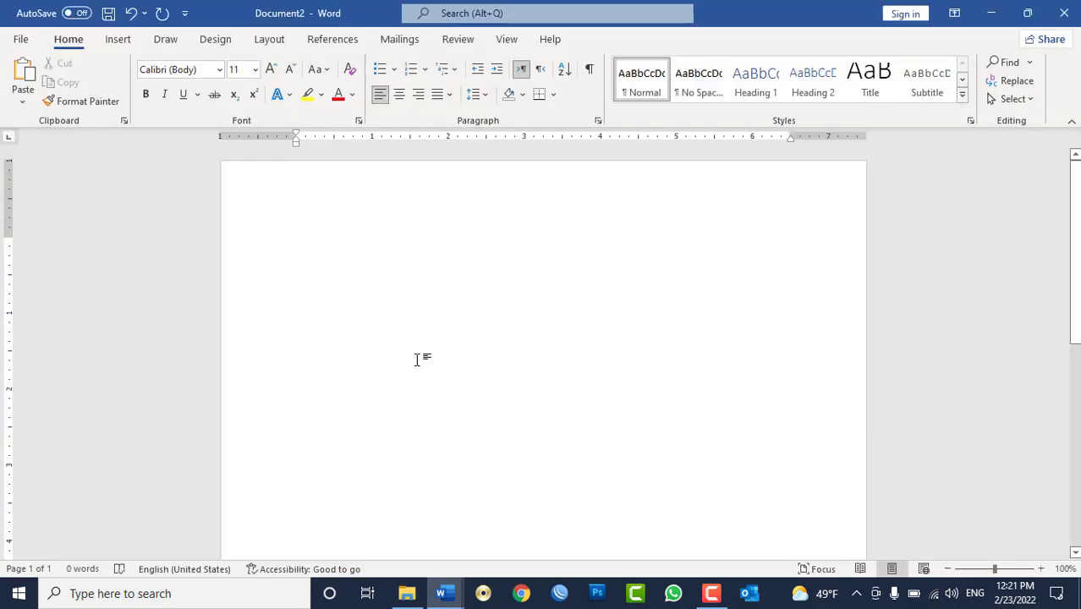
Step: Create new blank documents with Ctrl+N, then open and leave the Open page
key(ctrl+n)
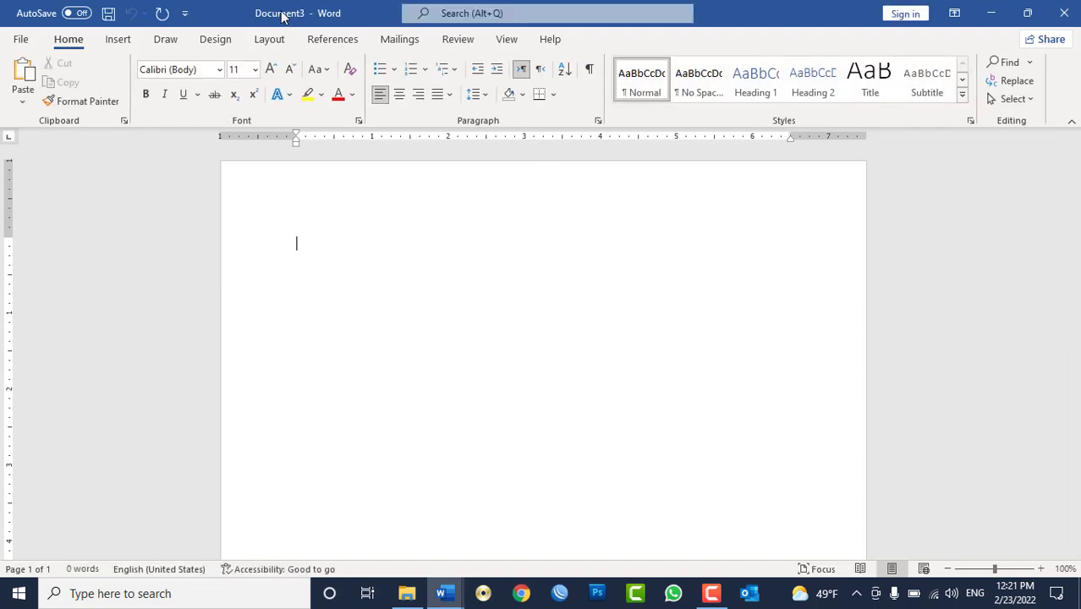
key(ctrl+n)
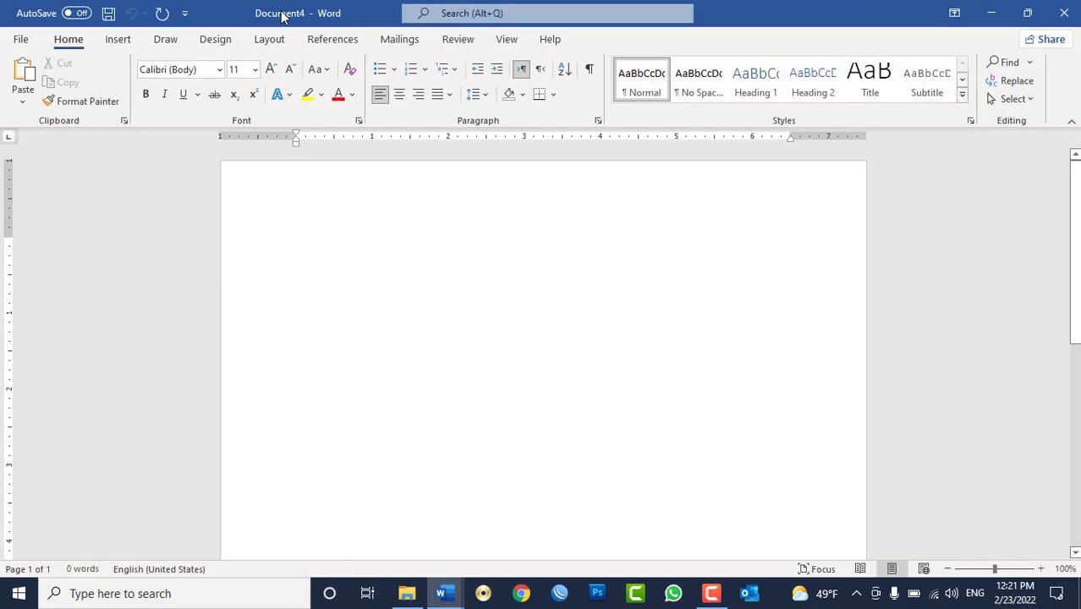
key(ctrl+n)
key(ctrl+o)
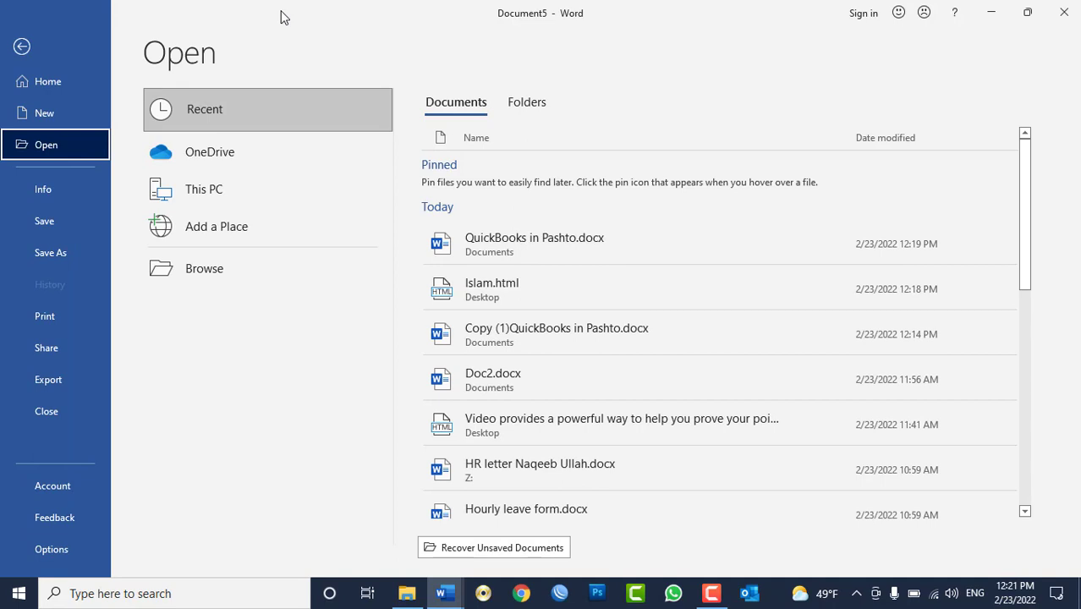
key(Escape)
Step: Launch Excel by entering excel in the Windows Run dialog
key(super+r)
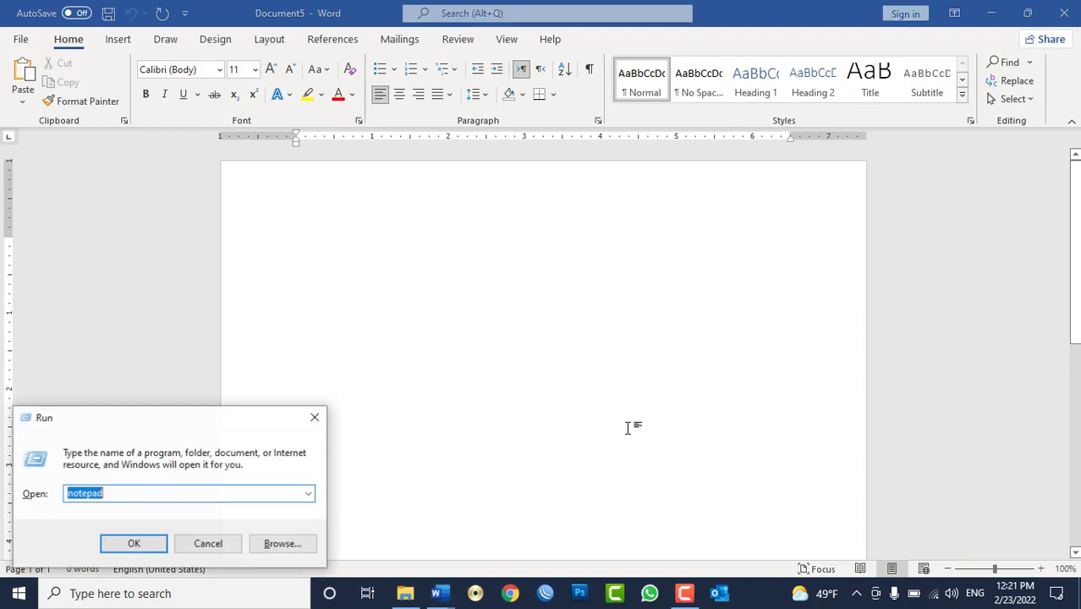
text(e)
key(BackSpace)
text(excel)
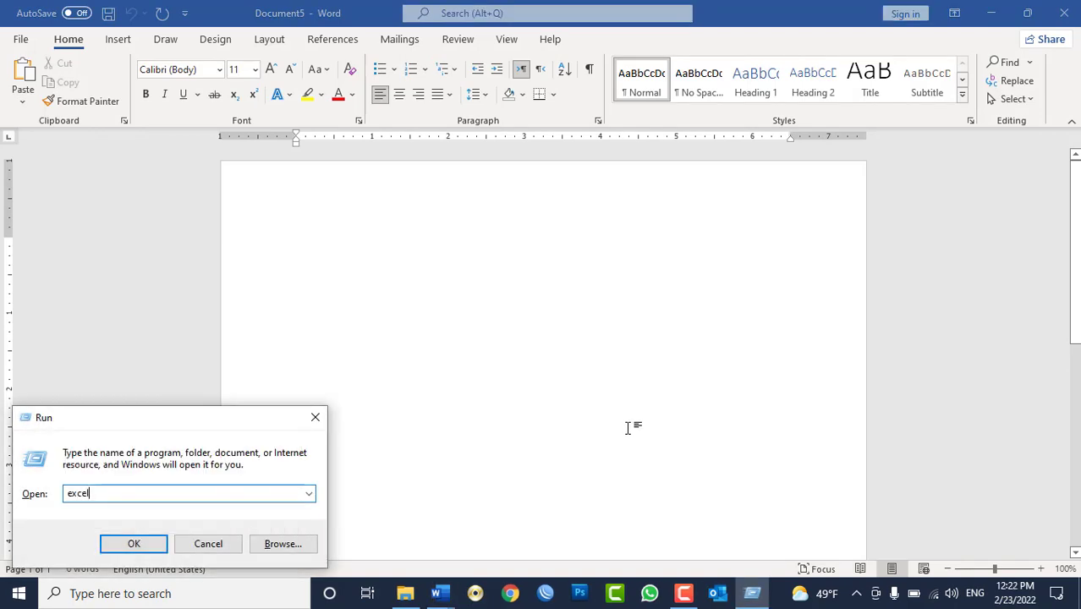
key(Return)
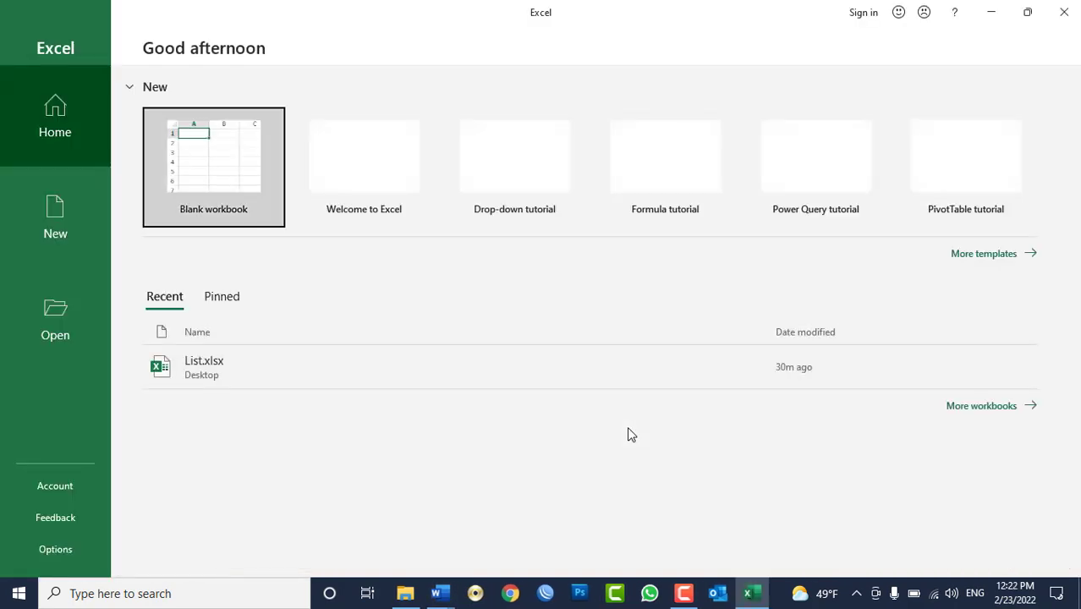
Step: Create three blank Excel workbooks, Book1 to Book3
key(Return)
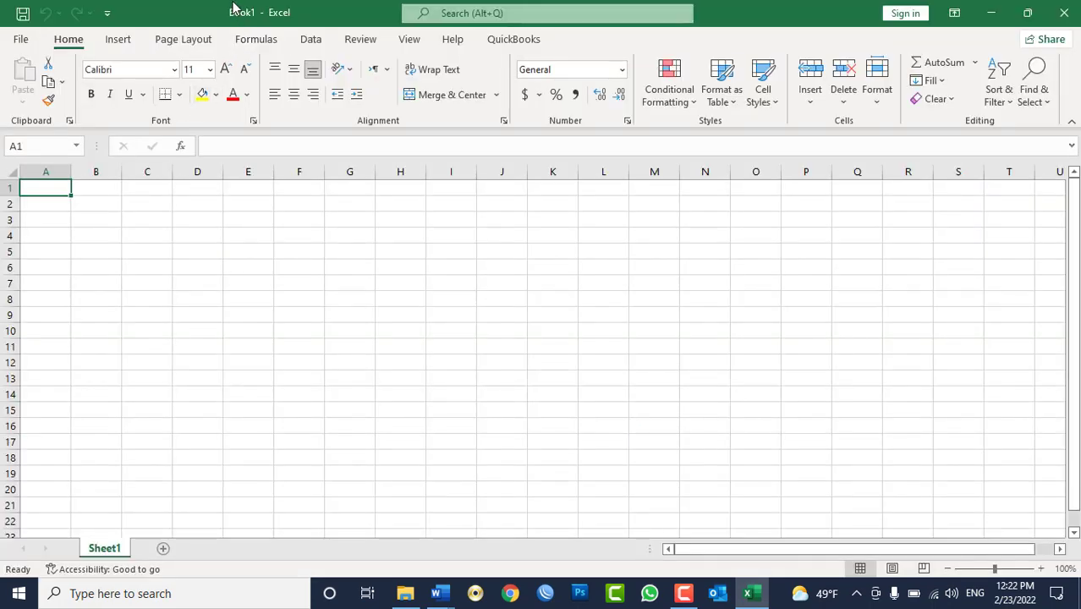
key(ctrl+n)
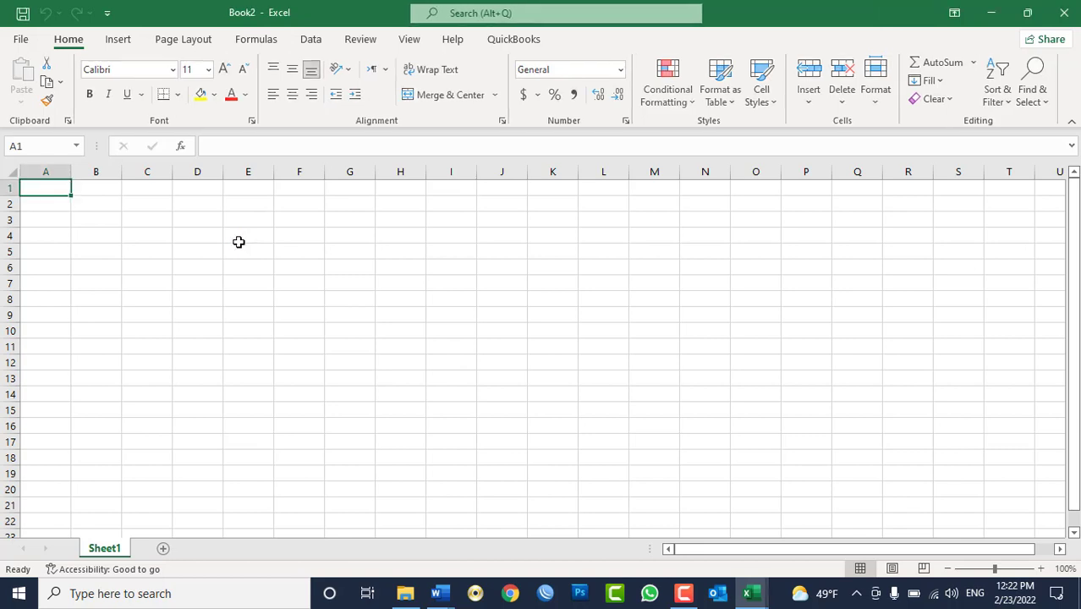
key(ctrl+n)
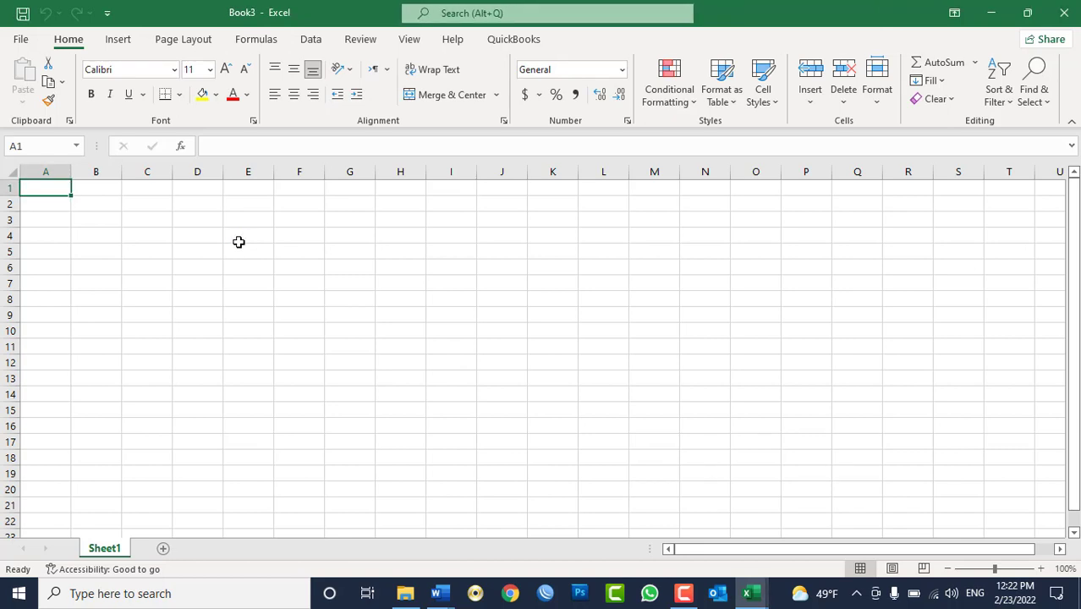
key(ctrl+o)
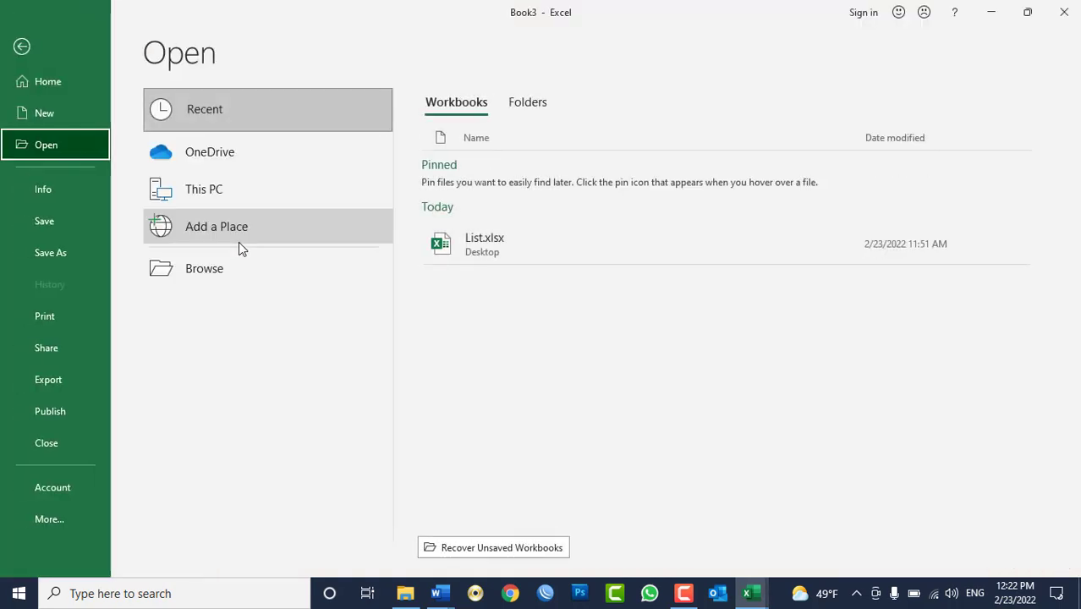
Step: Close Book3, Book2 and Book1, exiting Excel
click(1063, 12)
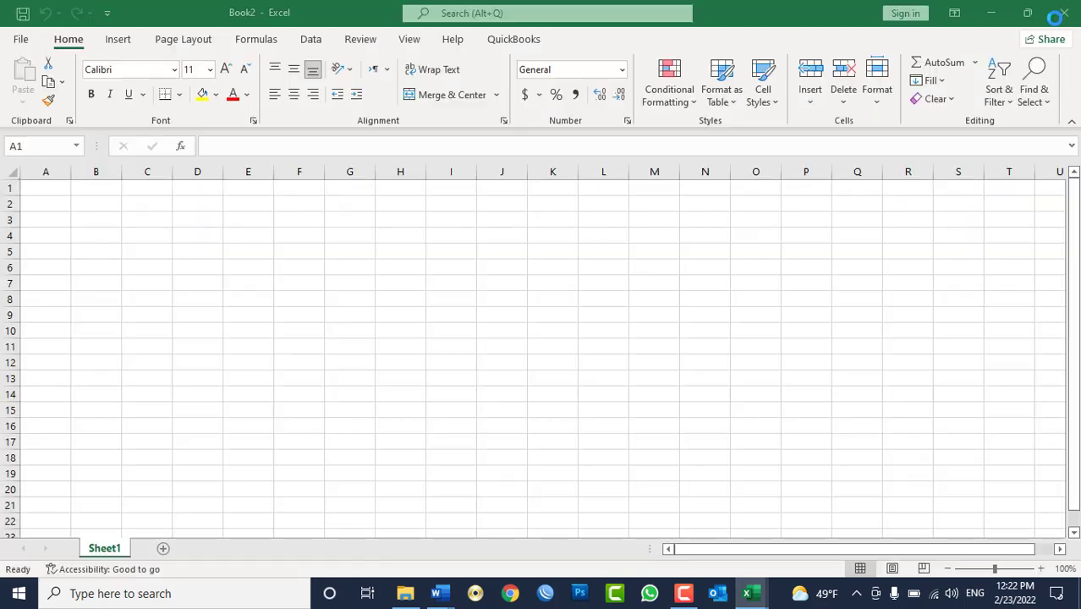
click(1064, 12)
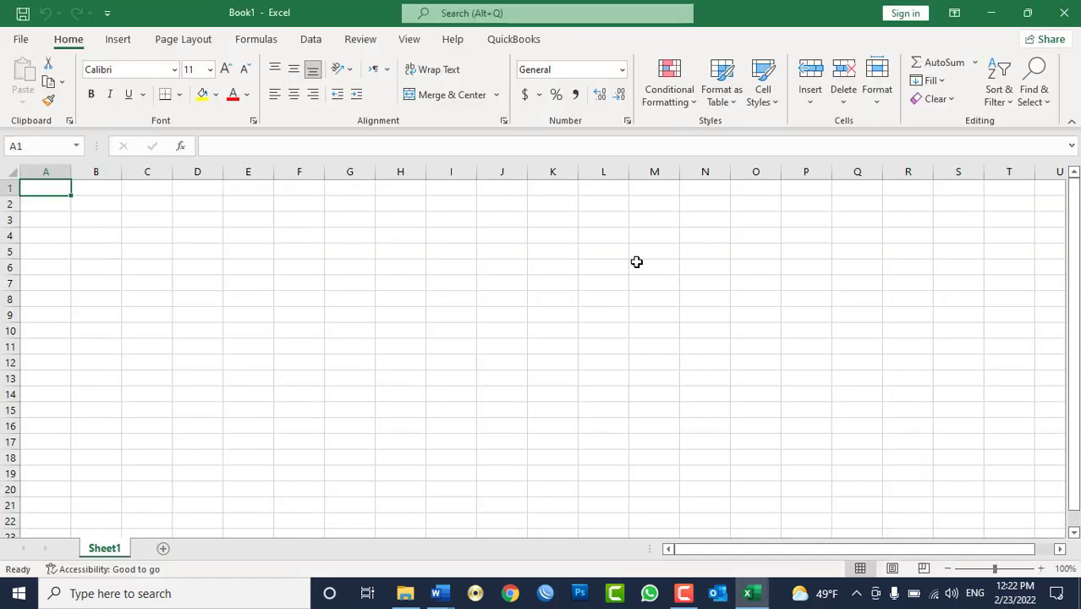
click(1063, 13)
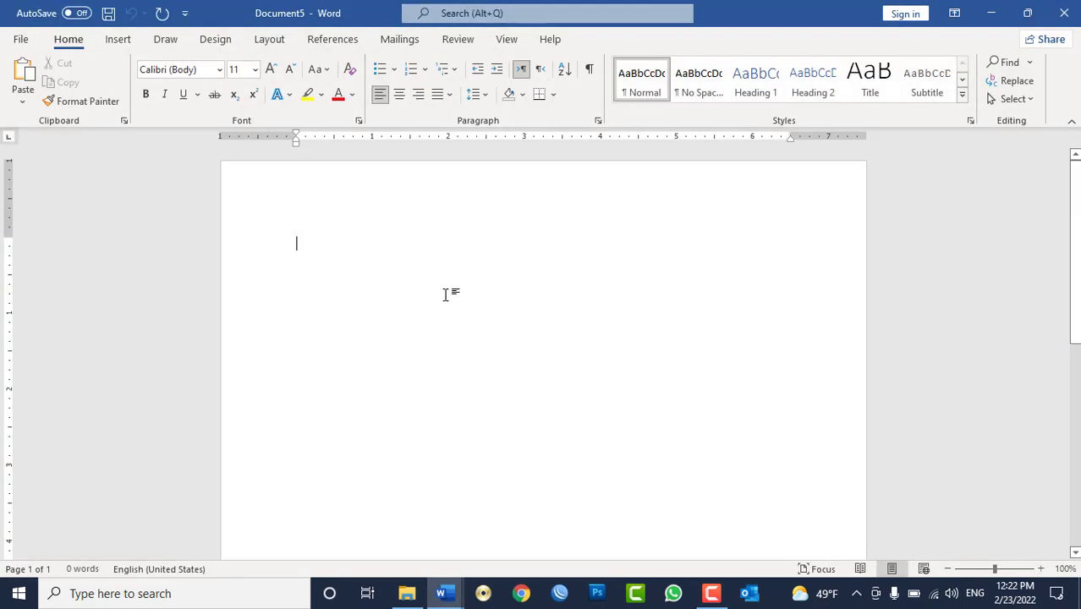
Step: Close the blank documents Document5, Document3, Document2 and Document1 without saving
click(1064, 12)
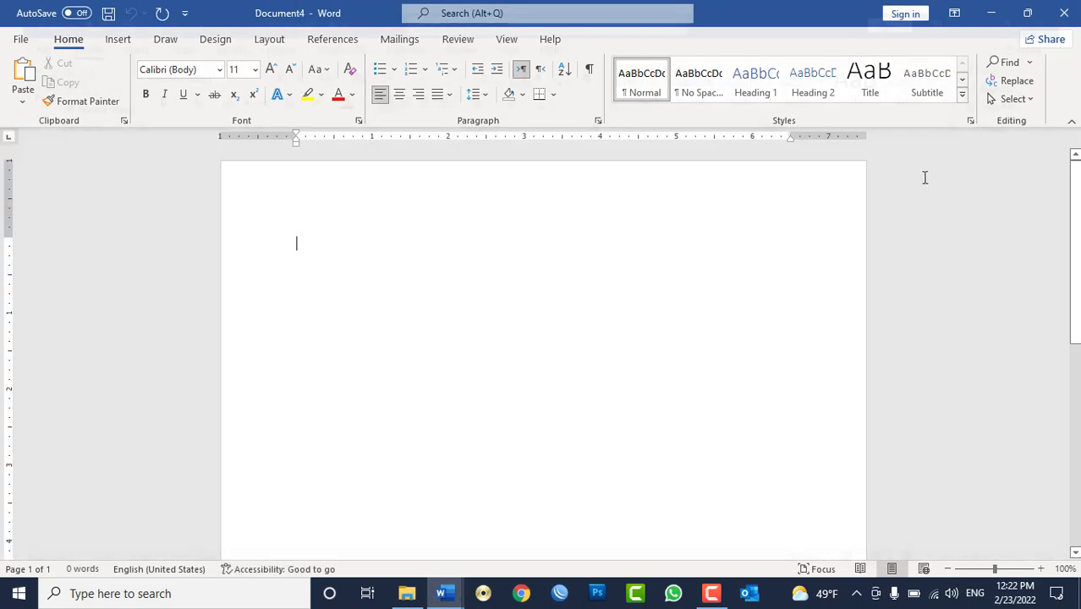
key(alt+F4)
key(alt+F4)
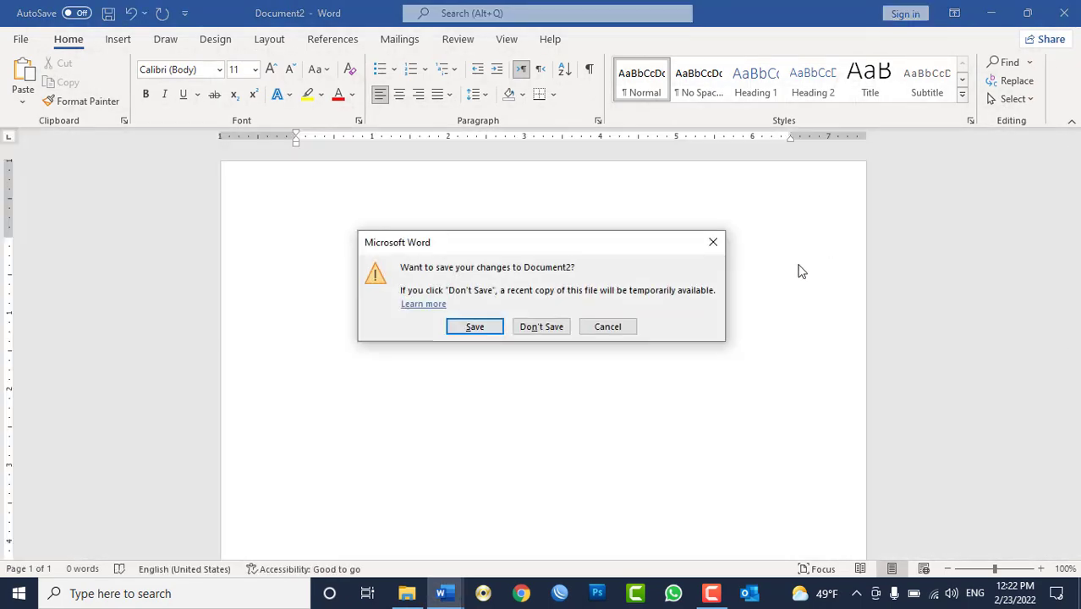
click(616, 333)
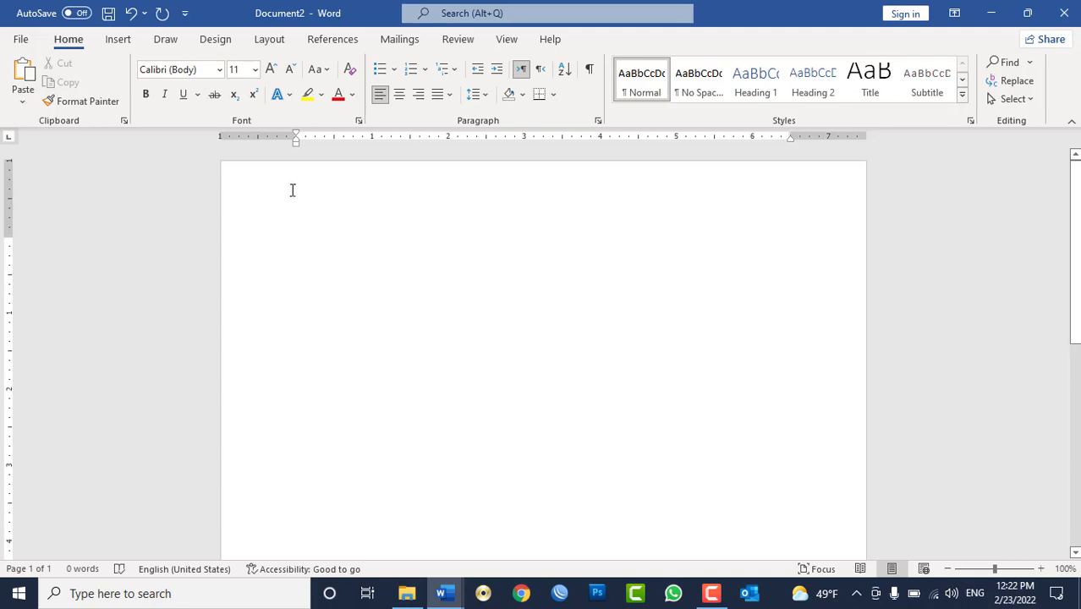
key(ctrl+w)
key(Return)
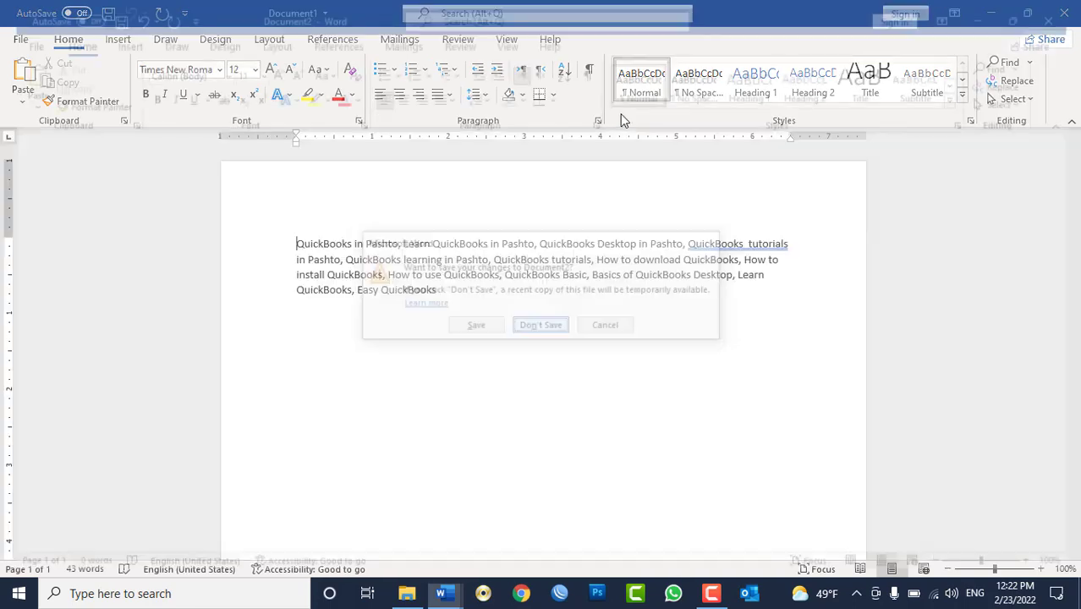
key(ctrl+w)
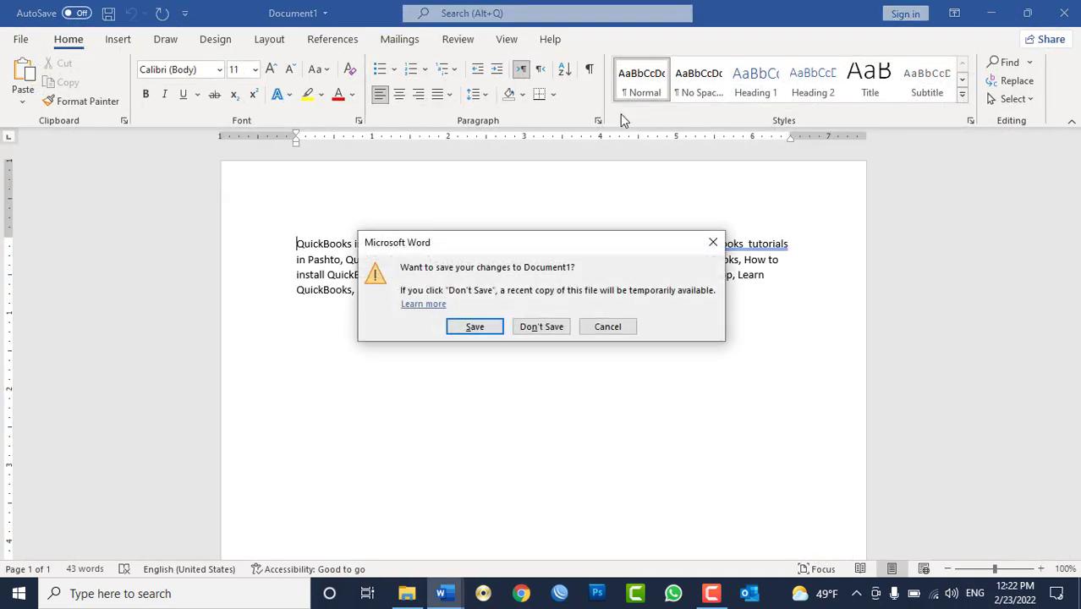
key(Tab)
key(Return)
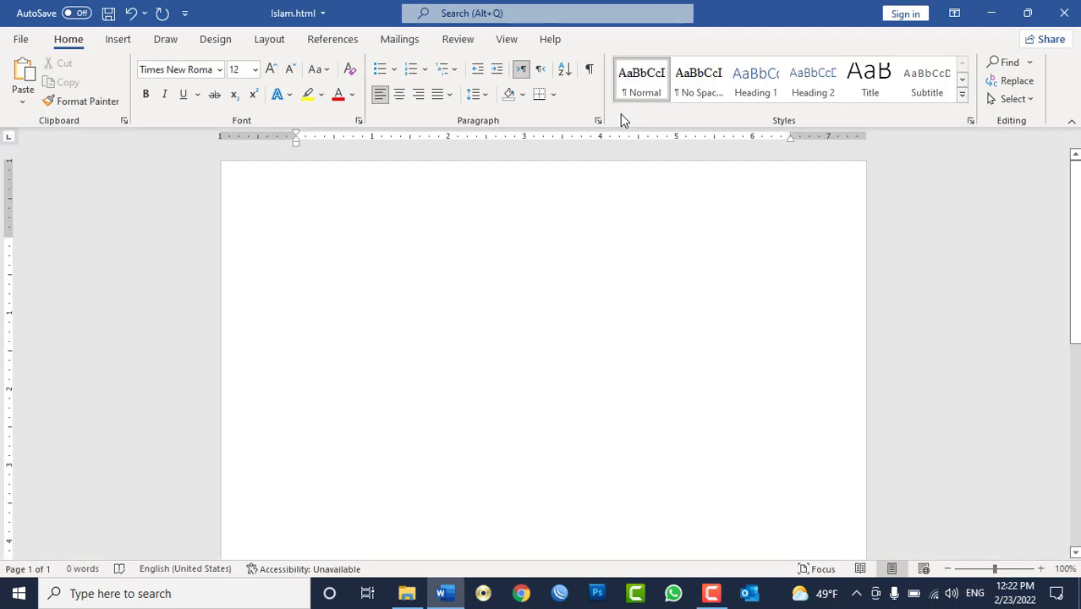
Step: Open QuickBooks in Pashto.docx from the recent files list
click(20, 39)
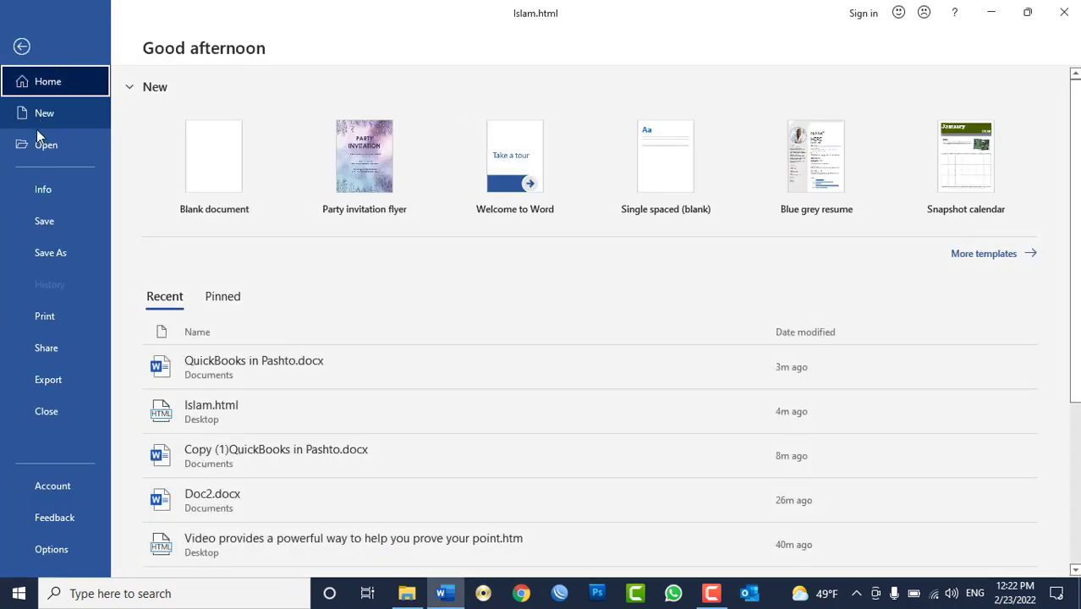
click(53, 189)
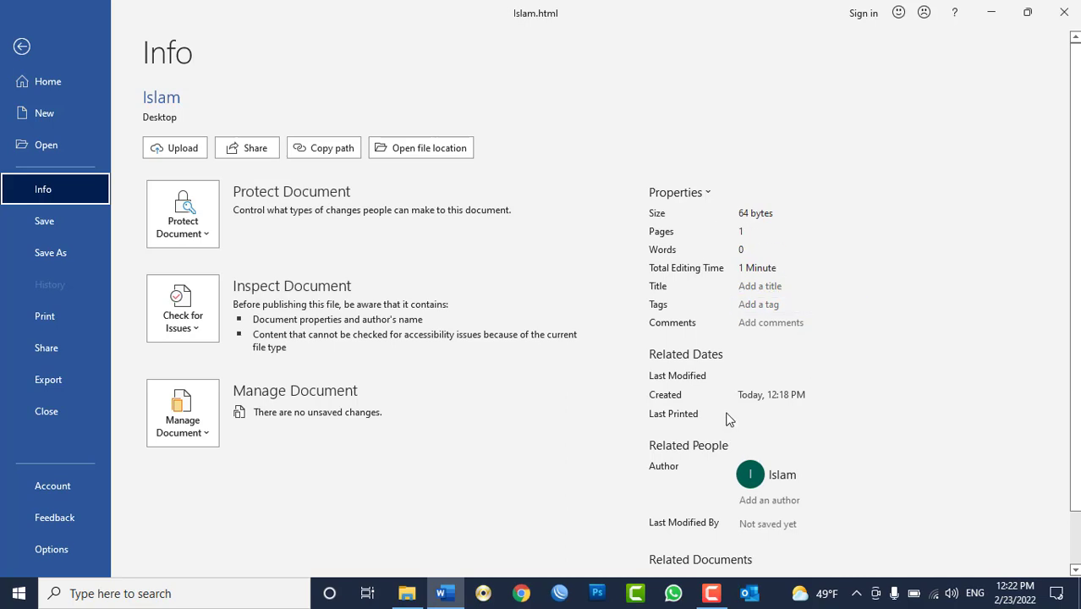
click(73, 144)
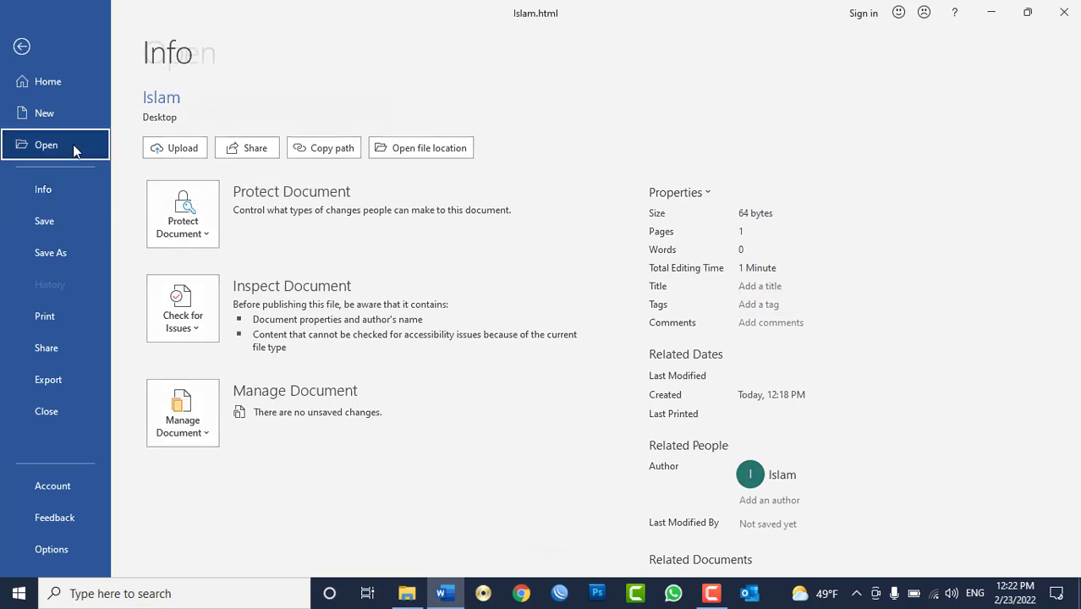
click(508, 244)
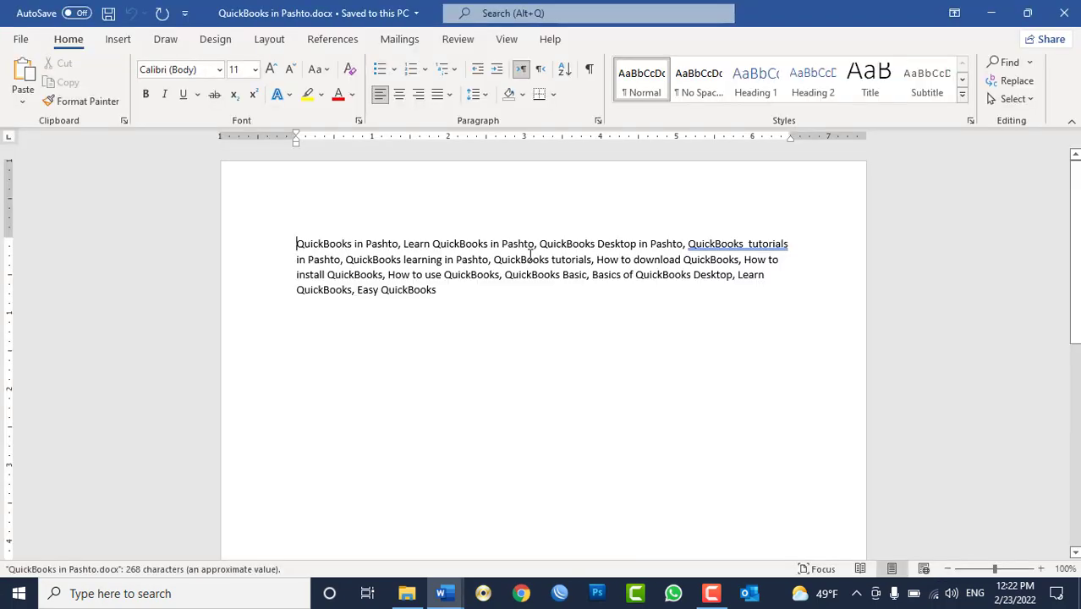
Step: Display the Info page for QuickBooks in Pashto.docx showing 11.8KB, 1 page, 43 words
click(21, 42)
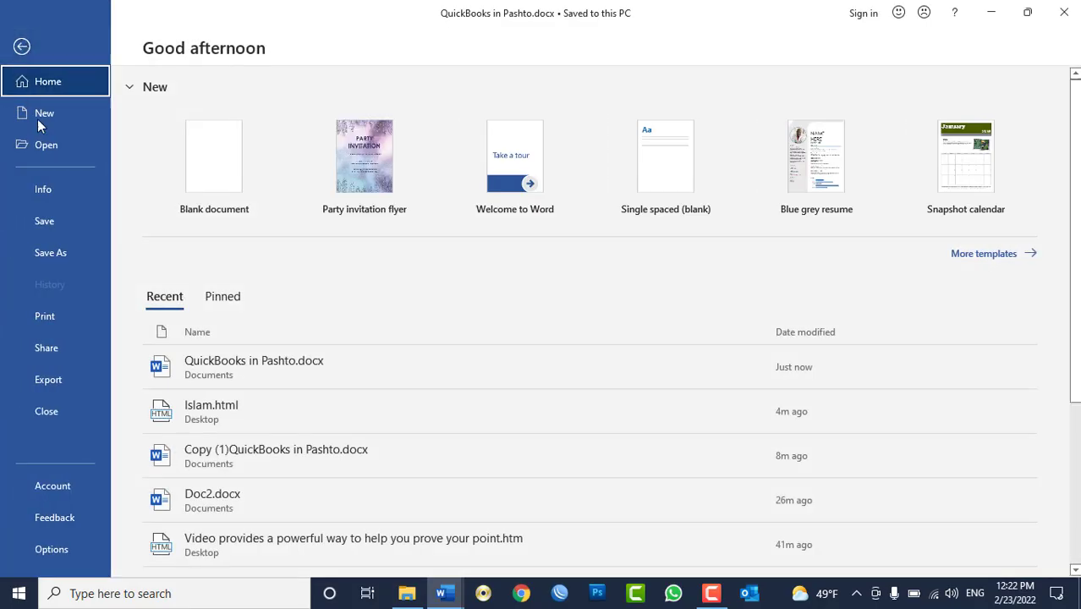
click(60, 186)
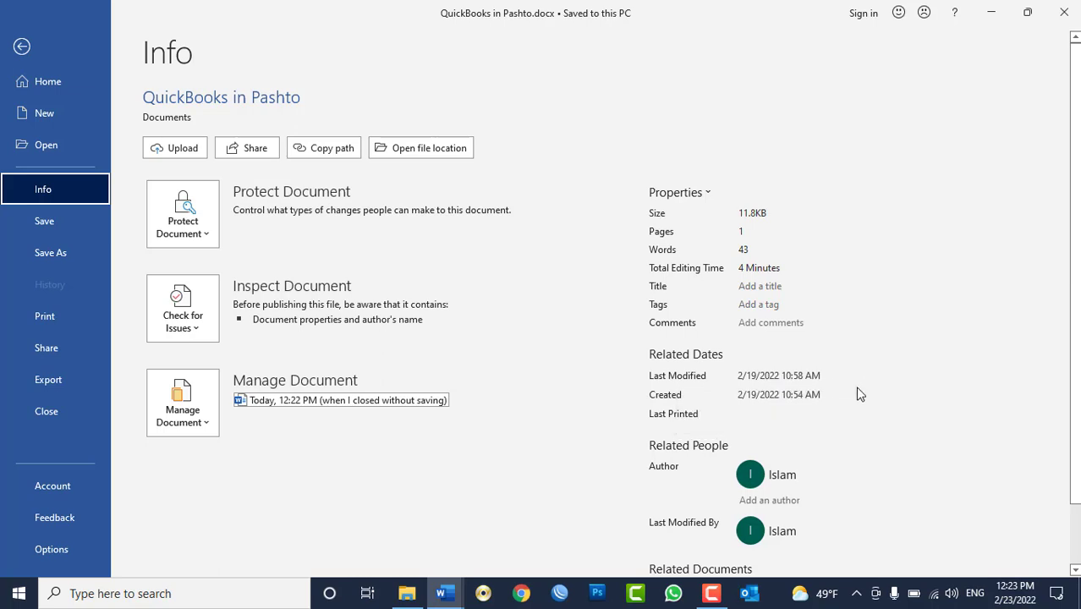
Step: Add a 'Welcome to afghanistan' line below the QuickBooks paragraph and save the document
key(Escape)
click(568, 327)
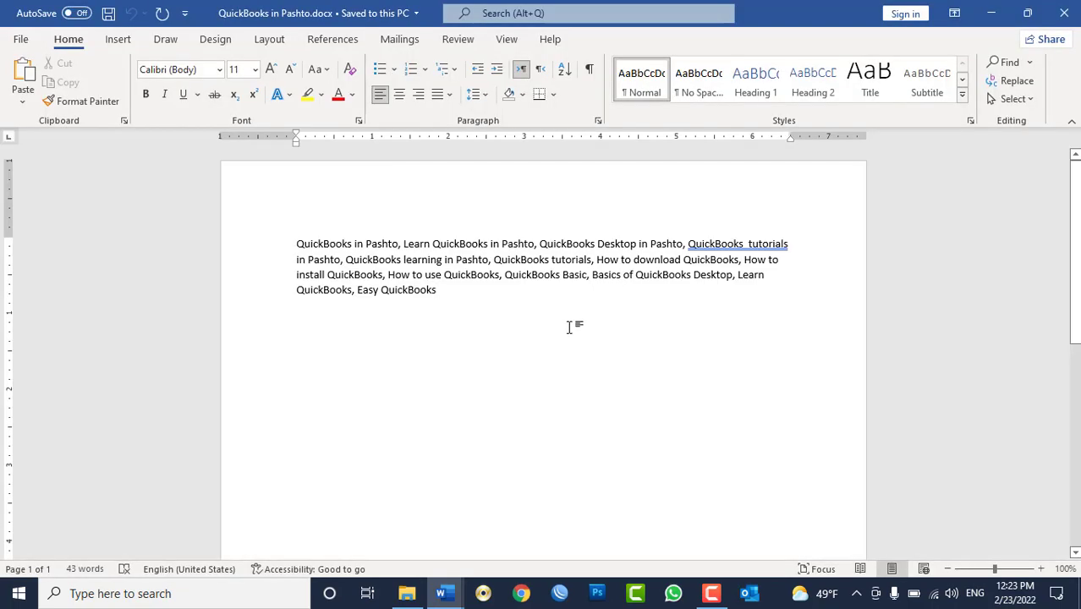
key(Return)
text(Welcome  )
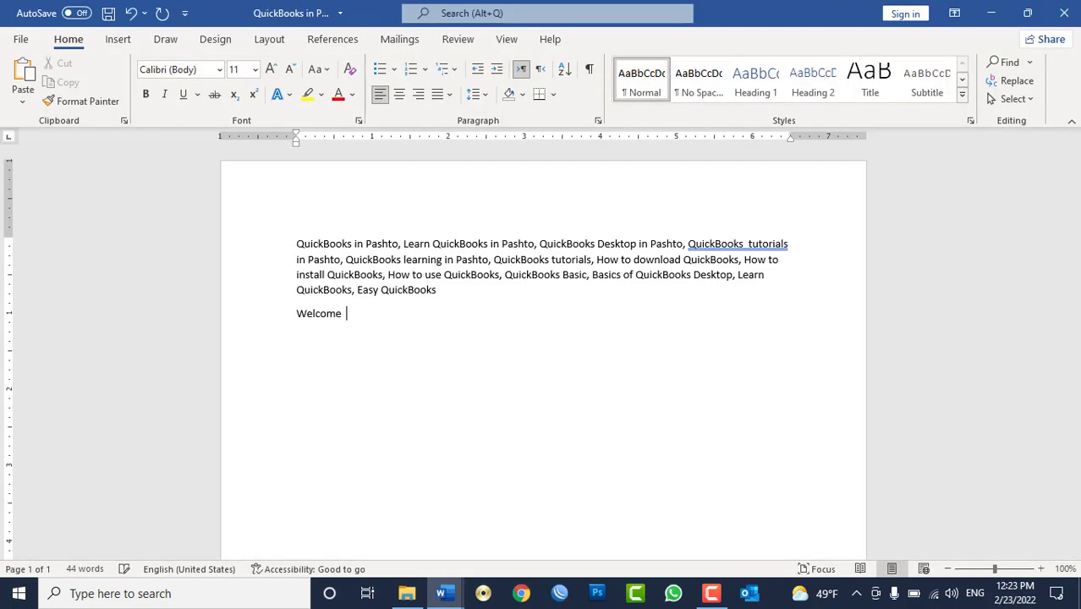
text(to afghanistan)
key(ctrl+s)
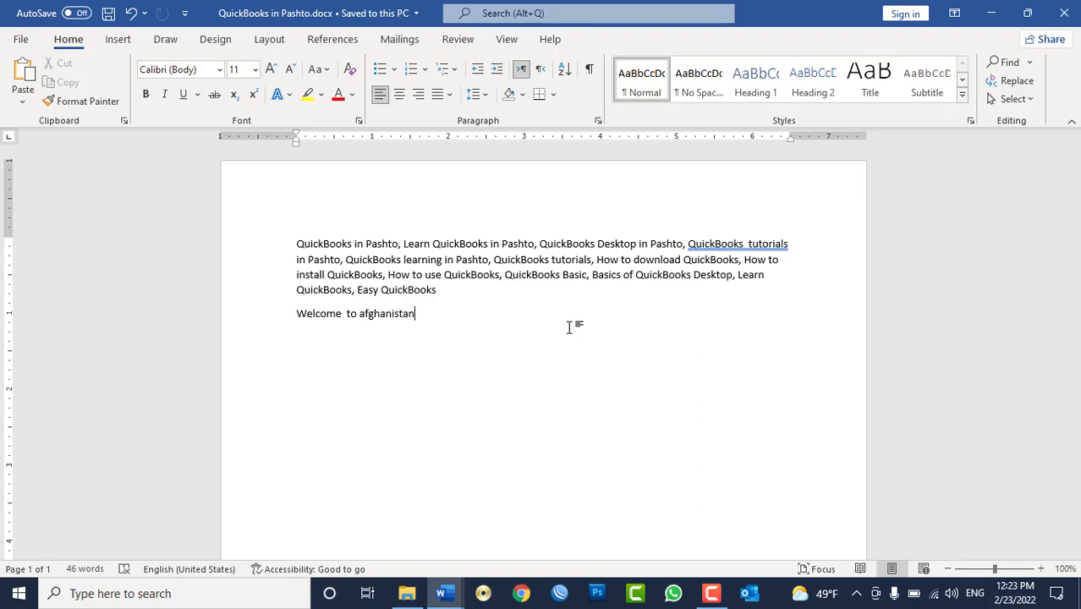
click(19, 39)
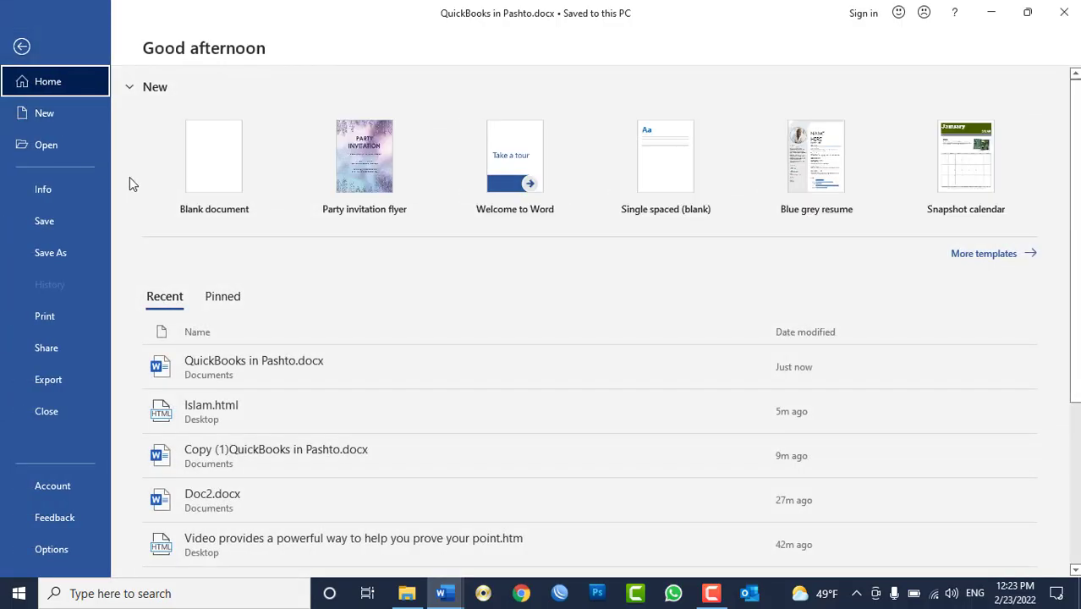
Step: Review the updated Info page (11.9KB, 46 words), then bring up the Windows Start menu
click(85, 192)
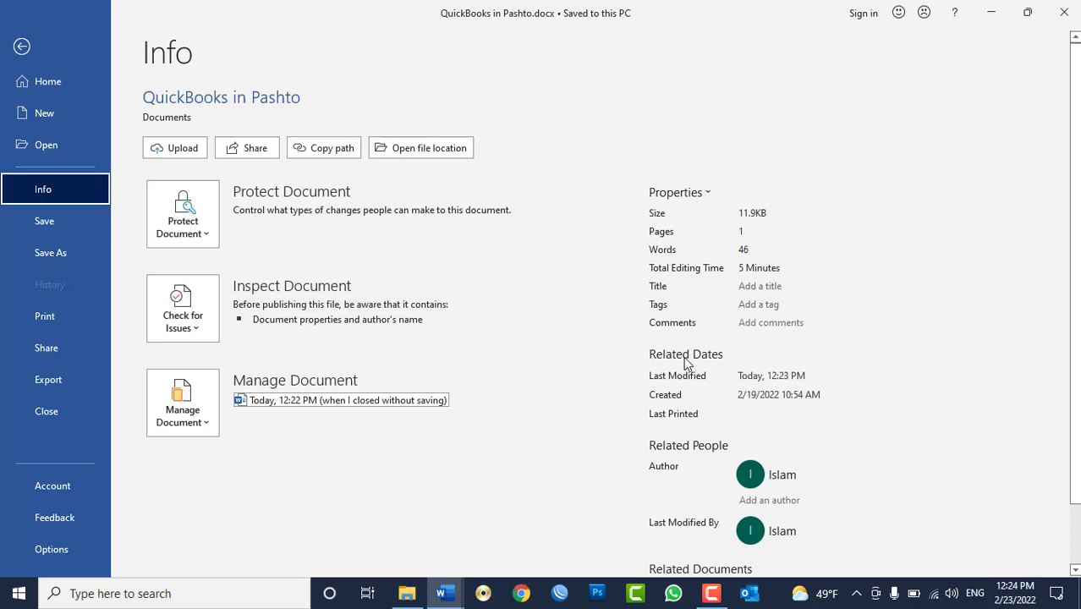
scroll(683, 357, down, 1)
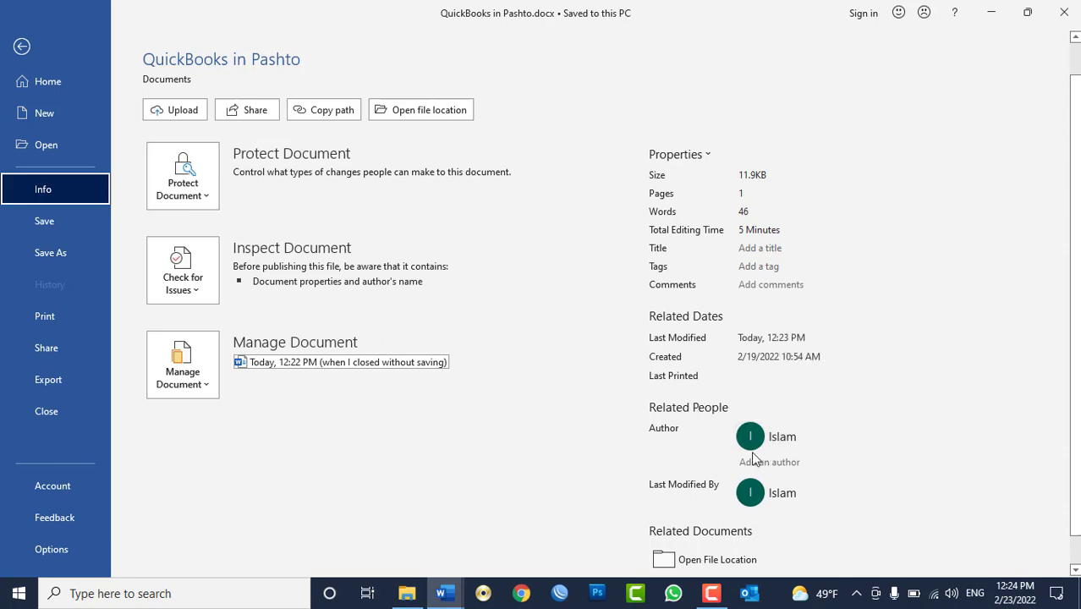
click(18, 592)
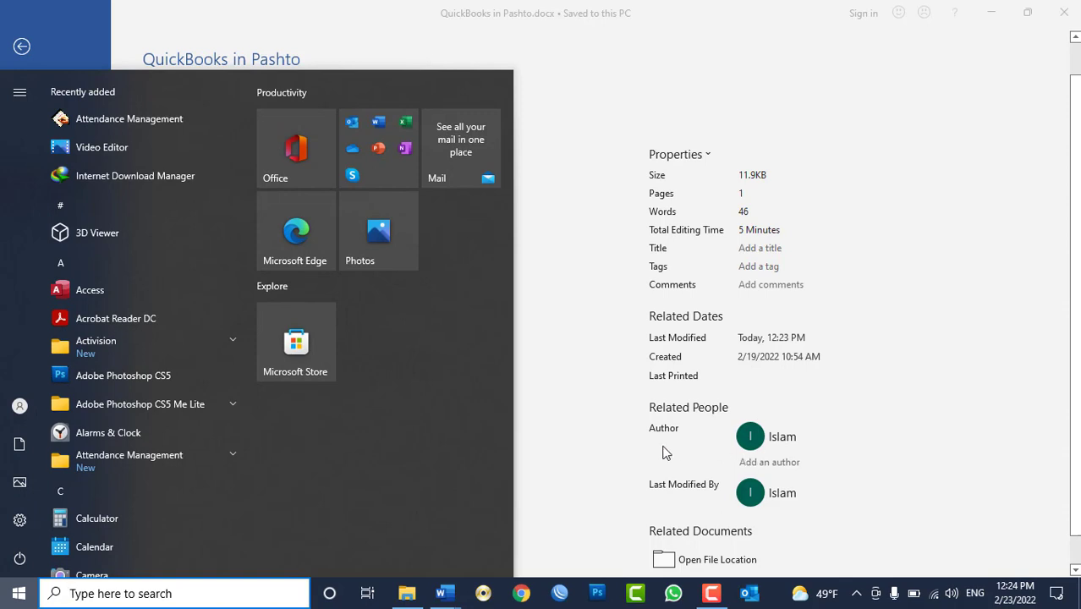
Step: Check the account options in the Start menu, then dismiss it to return to Word
click(18, 410)
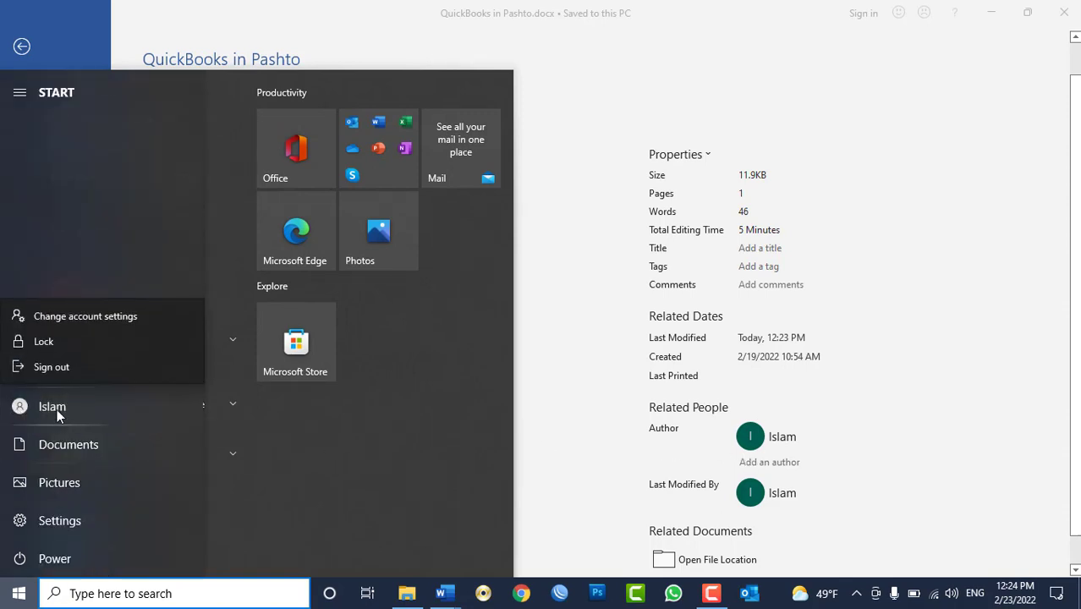
click(930, 390)
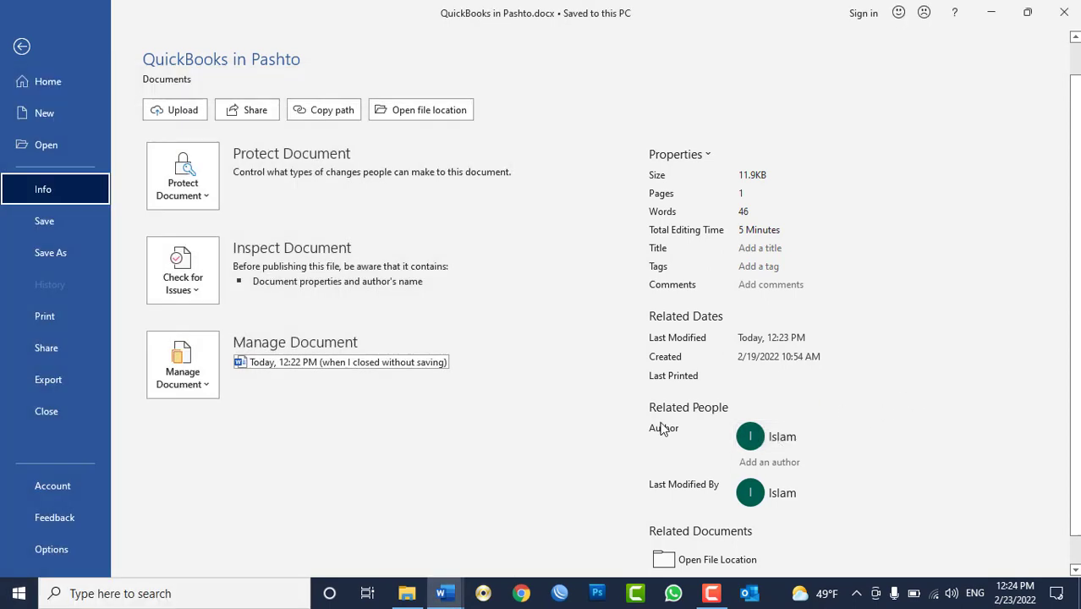
click(757, 462)
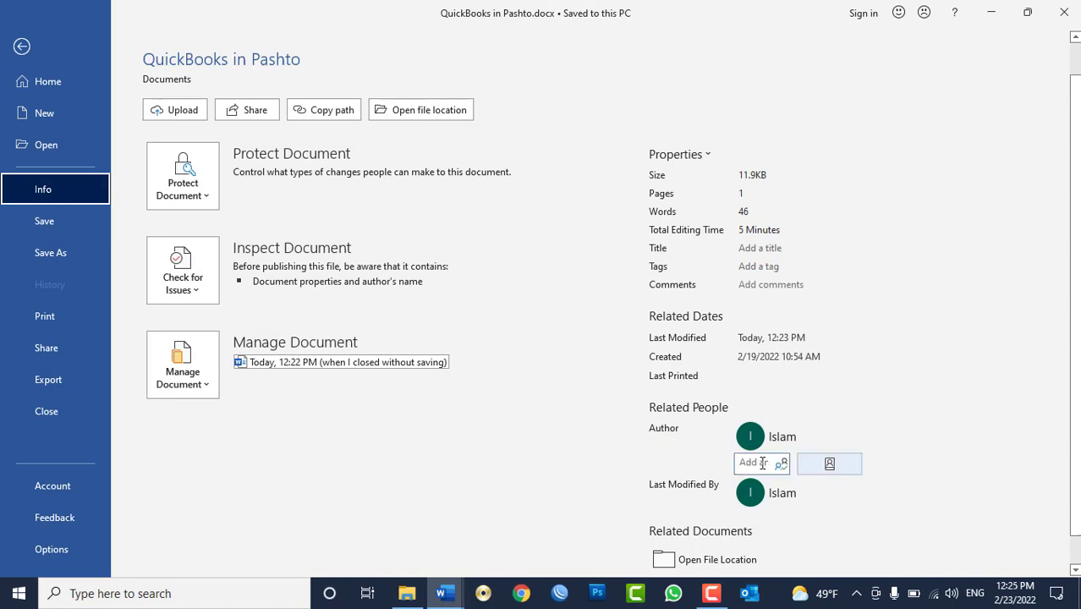
click(762, 463)
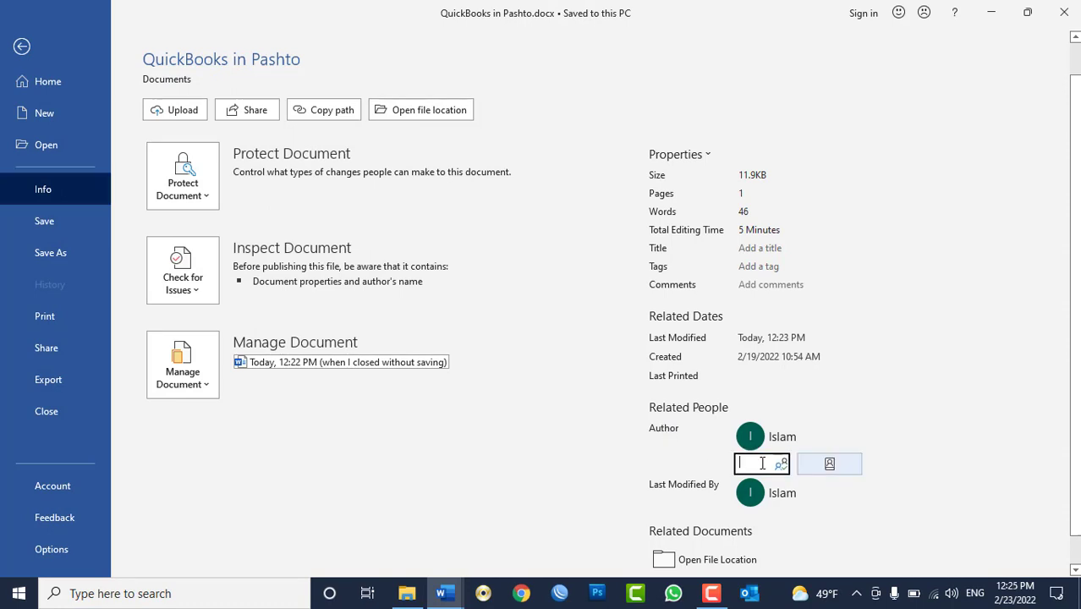
click(965, 401)
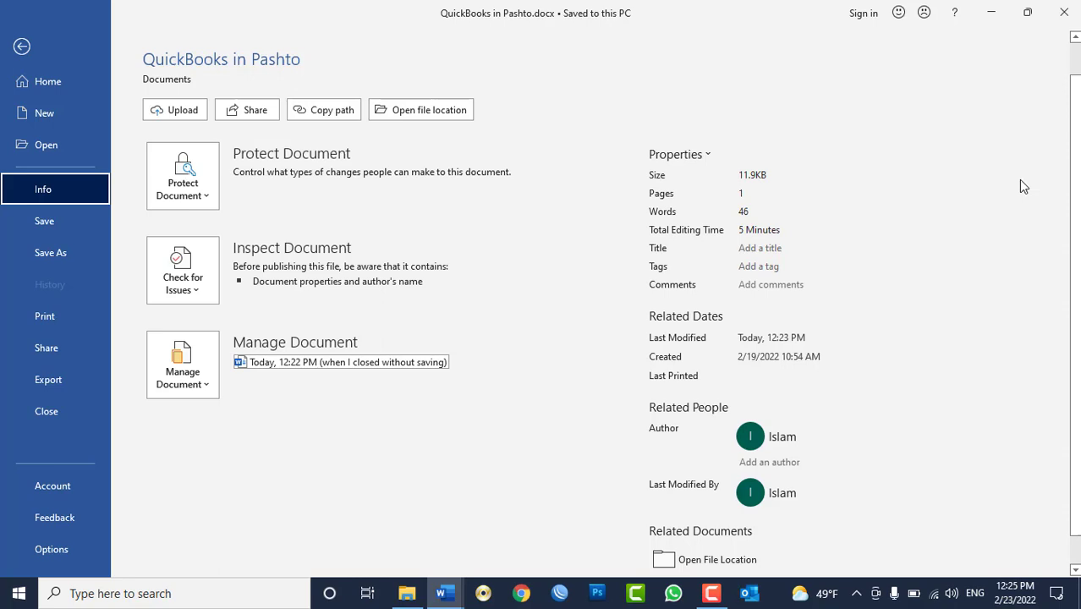
scroll(1020, 185, down, 1)
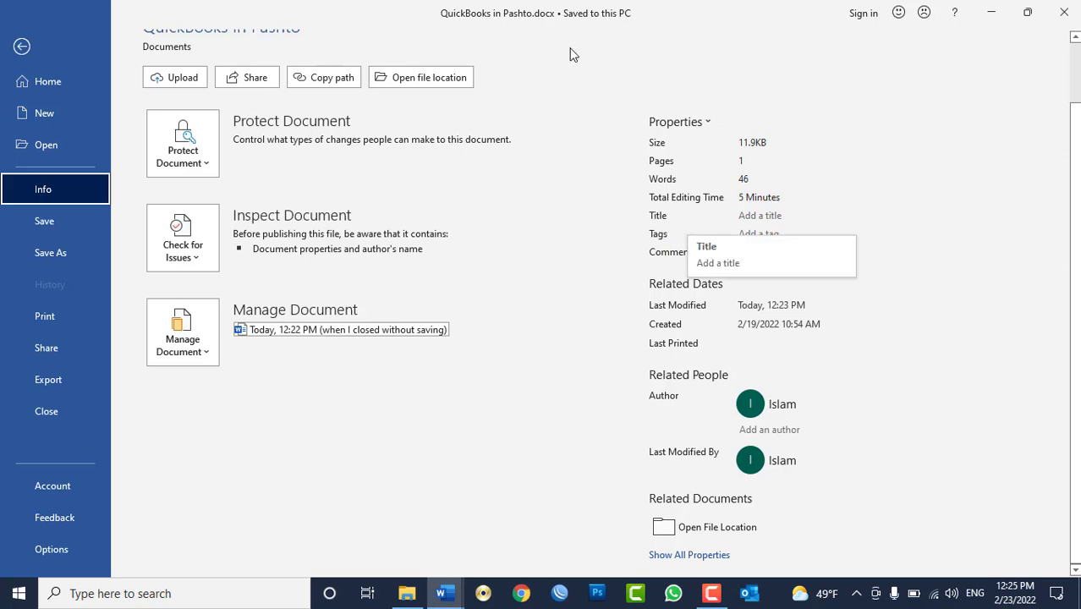
Step: Set the Title to 'About QuickBooks' and a comment describing QuickBooks Software
click(748, 217)
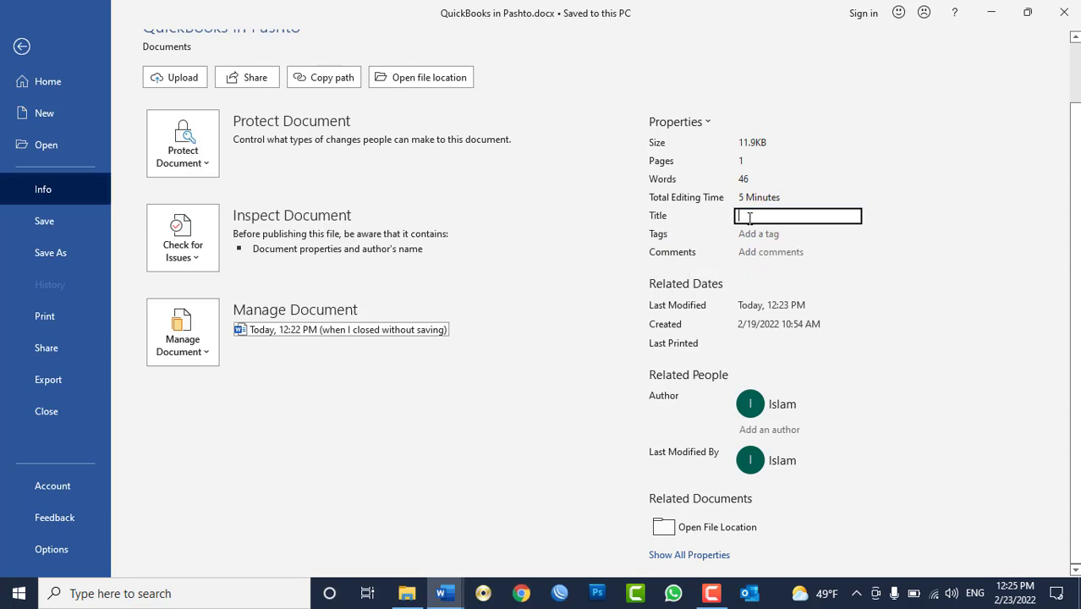
text(About Qui)
text(ckBooks)
click(779, 252)
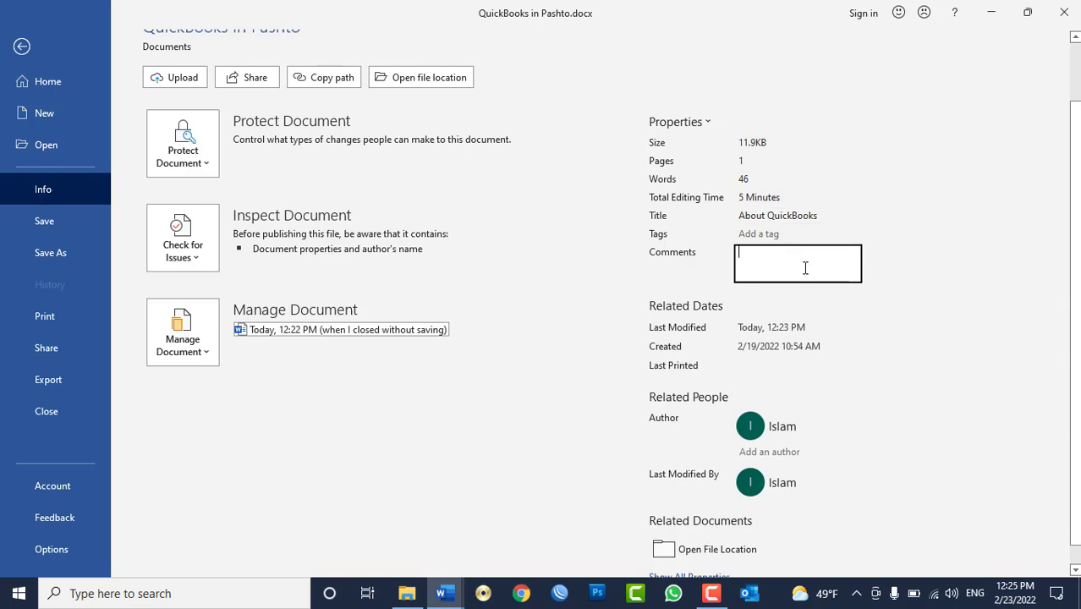
text(T)
text(his is a brife )
text(information )
text(about)
text(Uick)
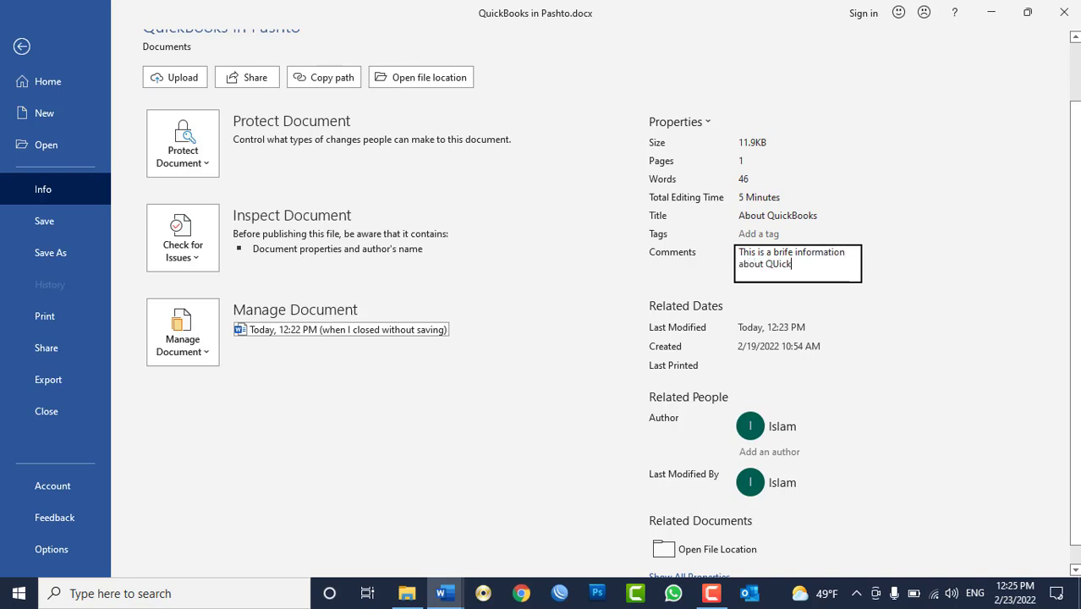
key(BackSpace)
key(BackSpace)
key(BackSpace)
key(BackSpace)
text(uickBooks)
text( Software)
Step: Review the comment, then close the QuickBooks document, saving the changes
click(1018, 345)
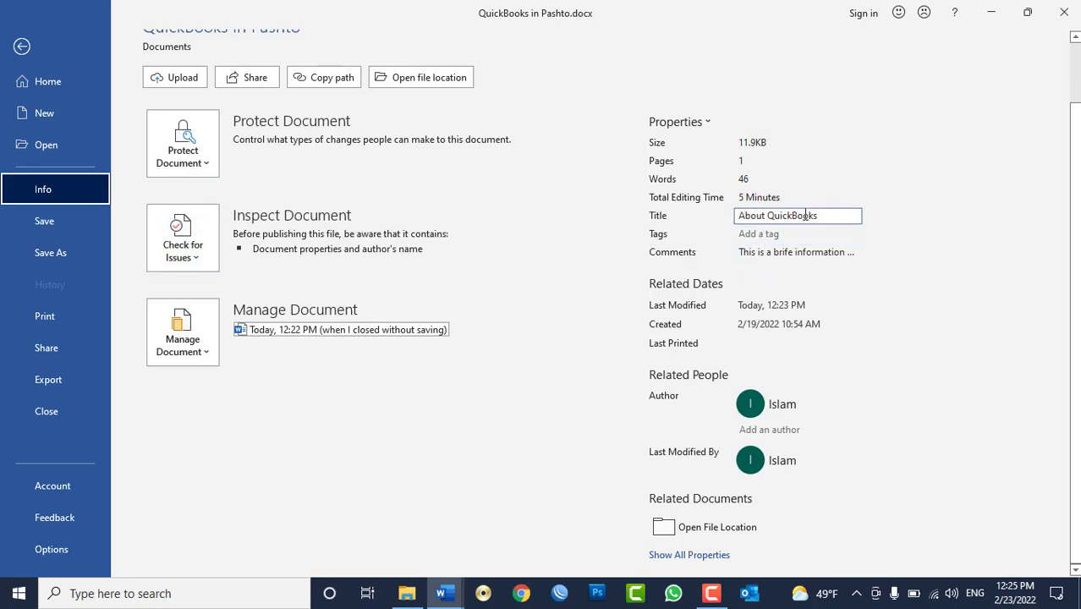
click(800, 257)
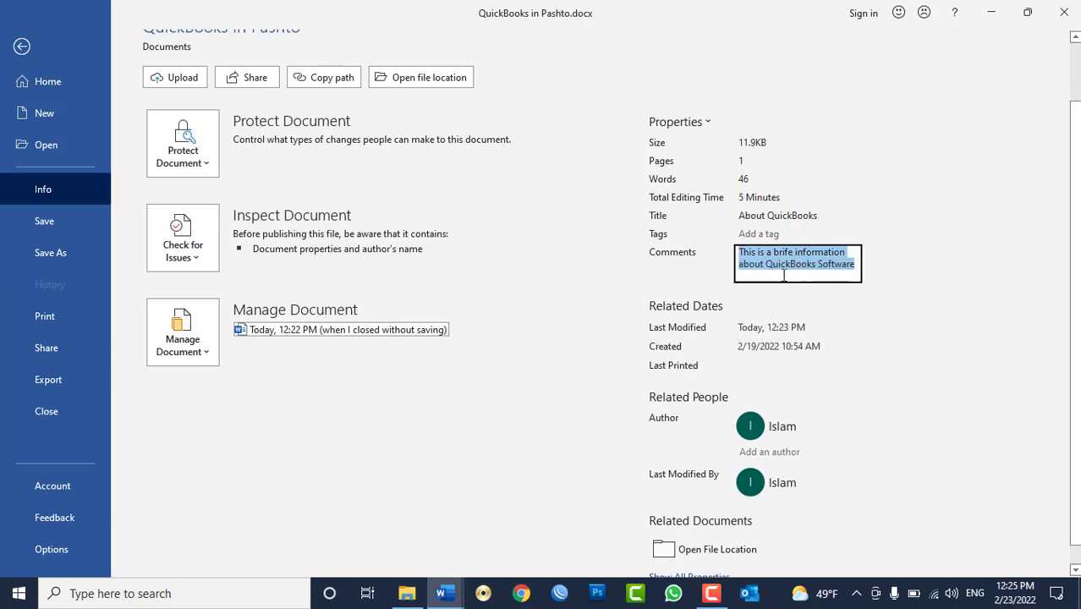
click(756, 256)
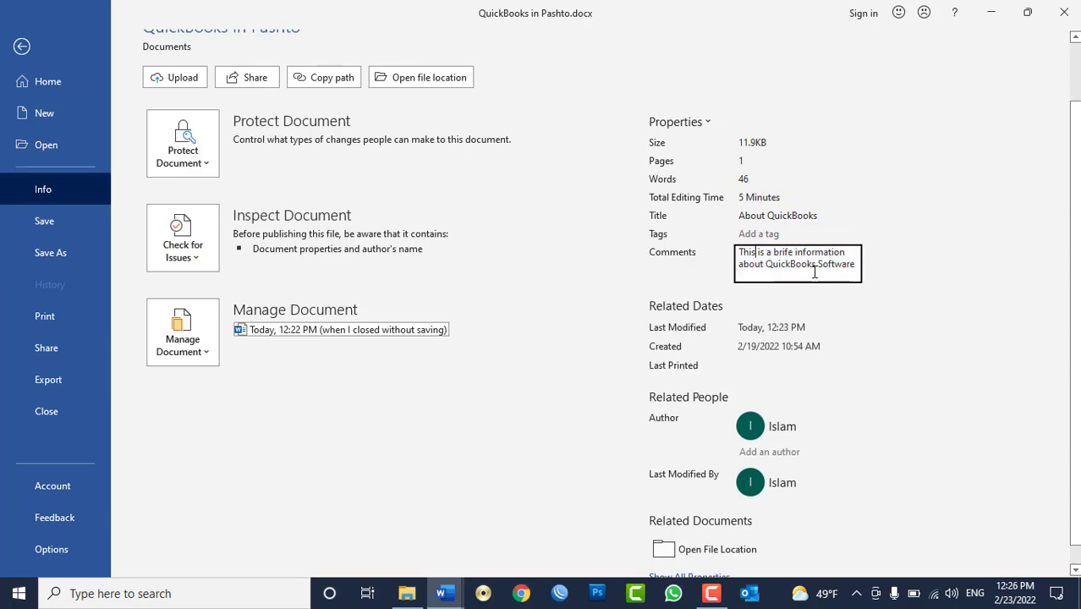
click(925, 237)
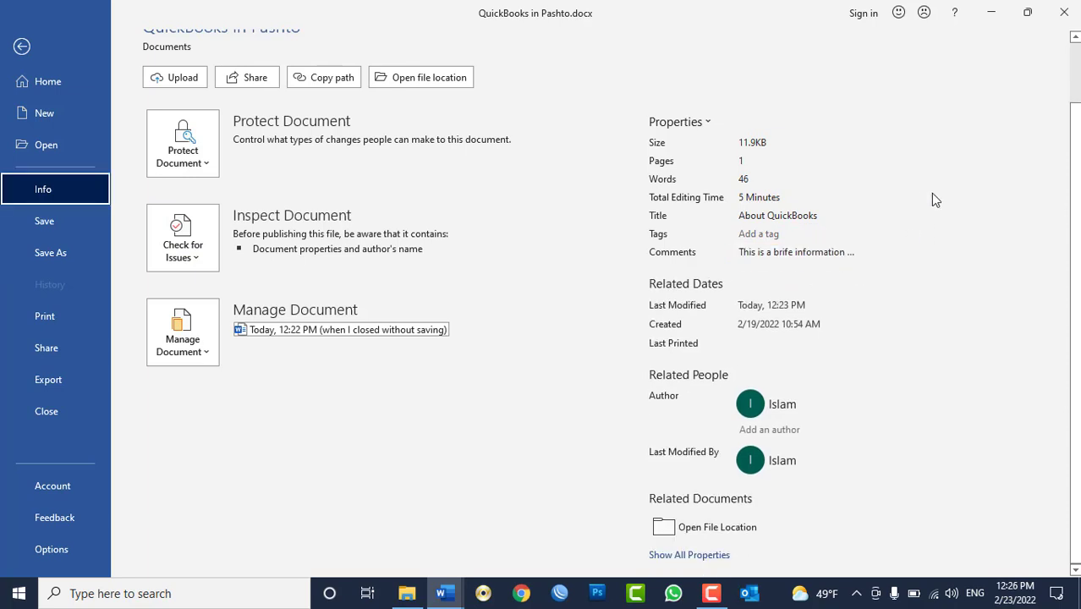
click(1063, 14)
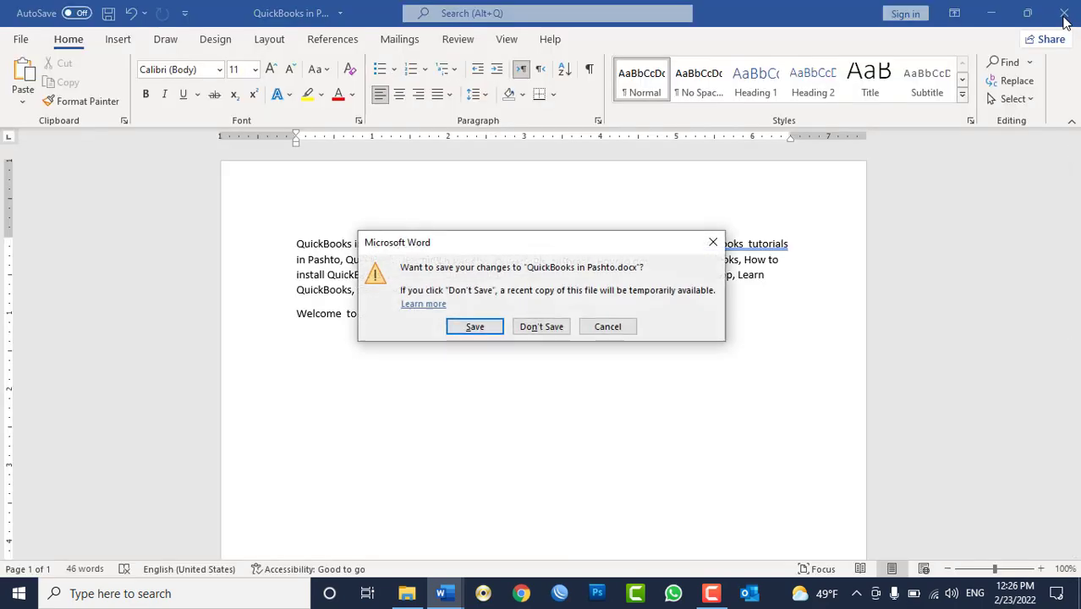
click(476, 336)
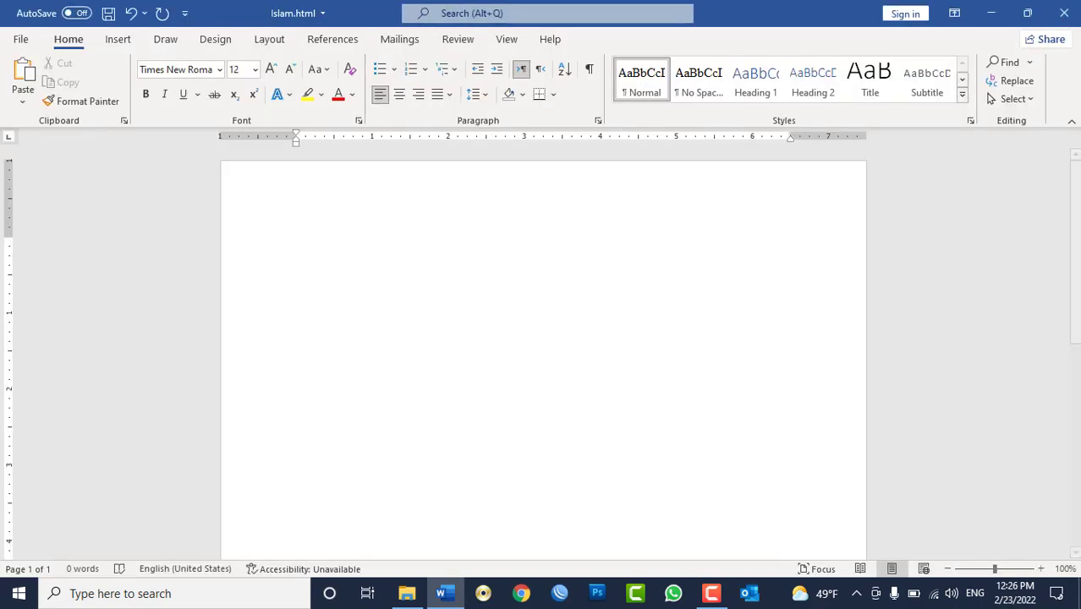
Step: Close Word without saving the blank HTML document and browse to the Documents folder
click(1063, 13)
click(539, 333)
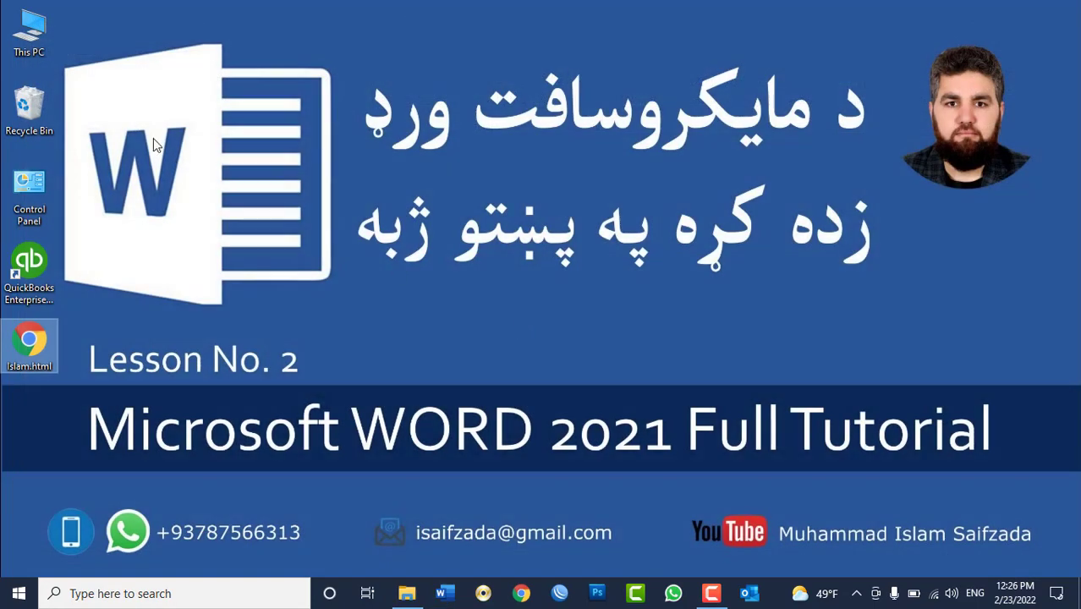
double_click(44, 23)
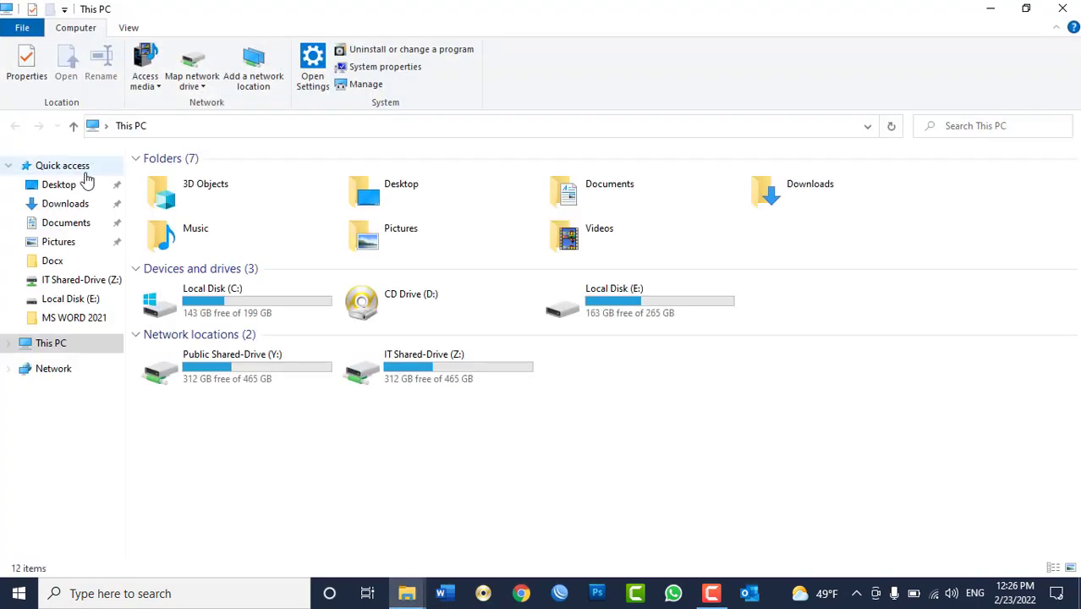
click(67, 205)
click(67, 226)
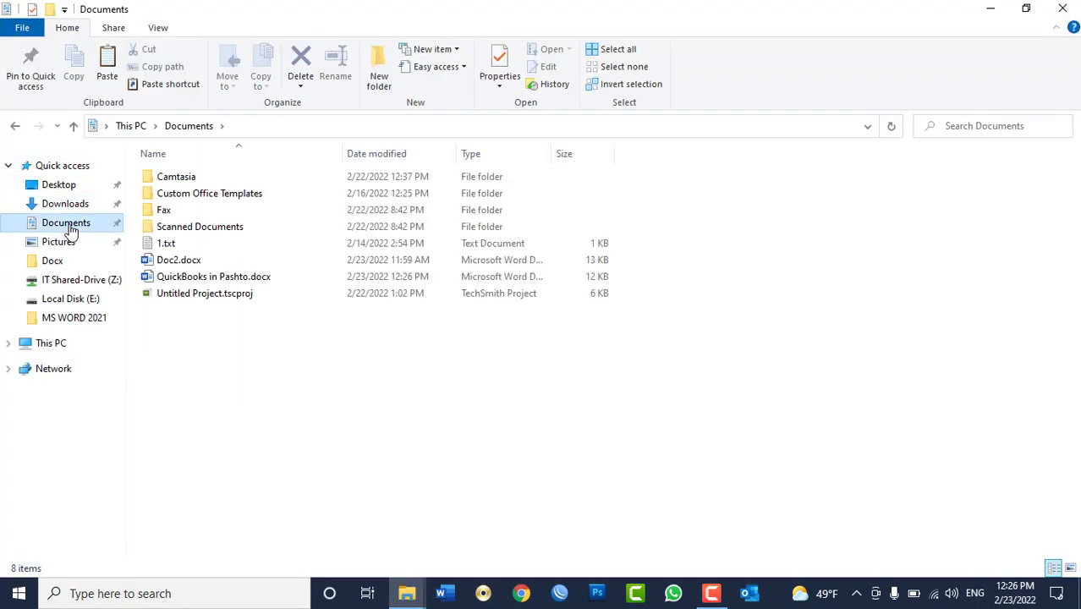
Step: Confirm QuickBooks in Pashto.docx's Details list Title 'About QuickBooks' and the comment
right_click(154, 284)
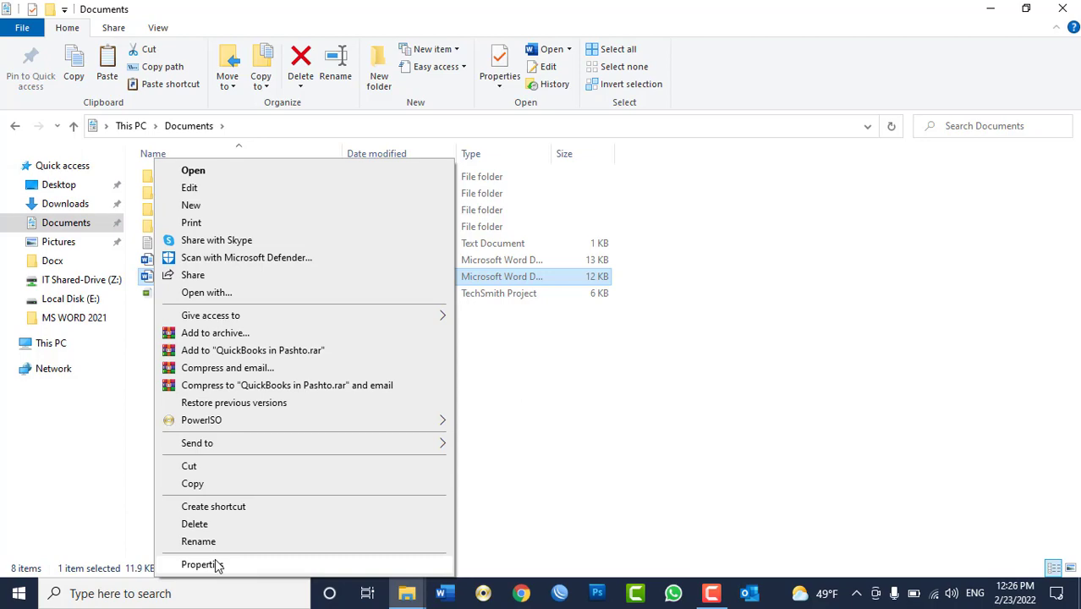
click(216, 565)
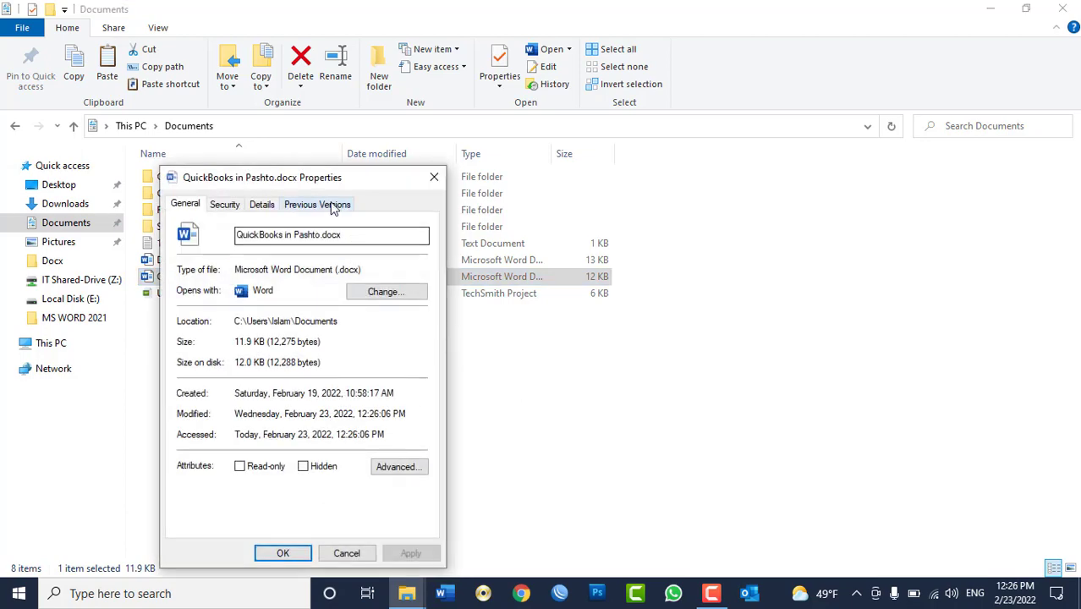
drag(334, 179, 773, 128)
click(708, 153)
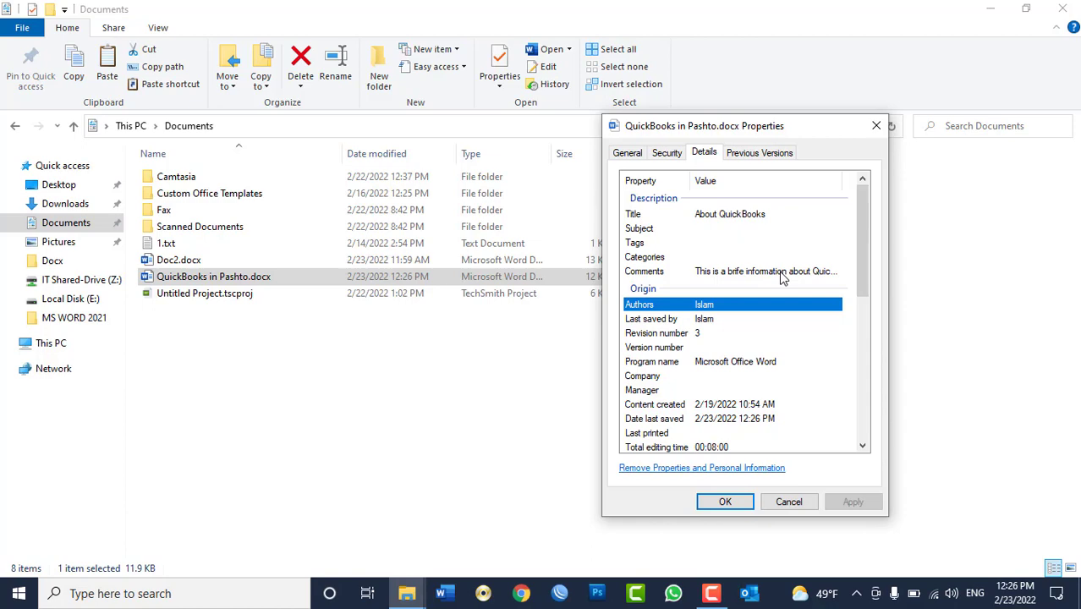
click(876, 125)
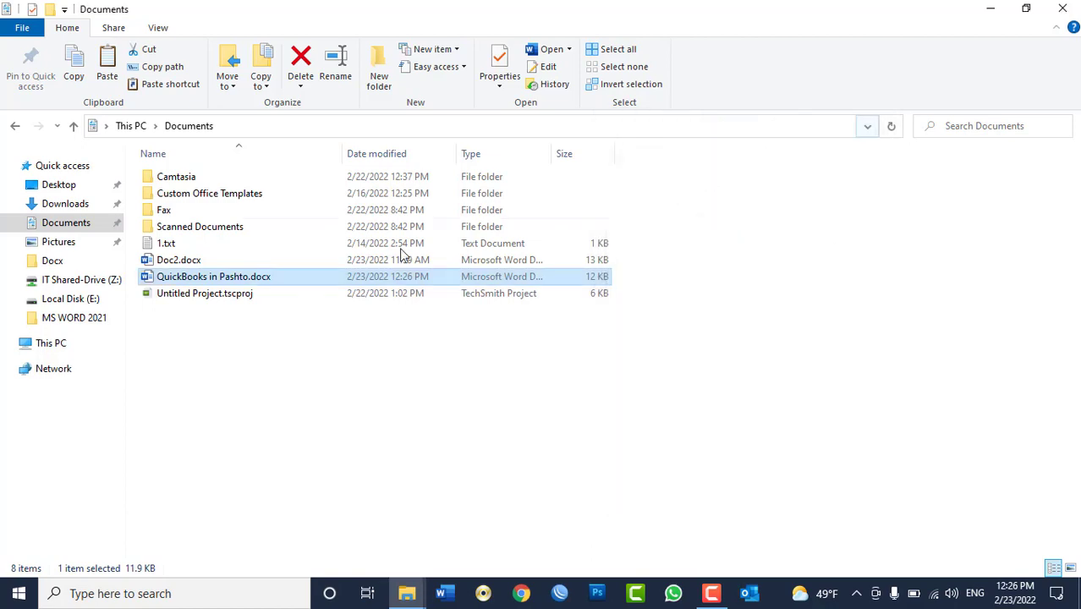
Step: Reopen QuickBooks in Pashto.docx and show all its properties on the Info page
double_click(228, 279)
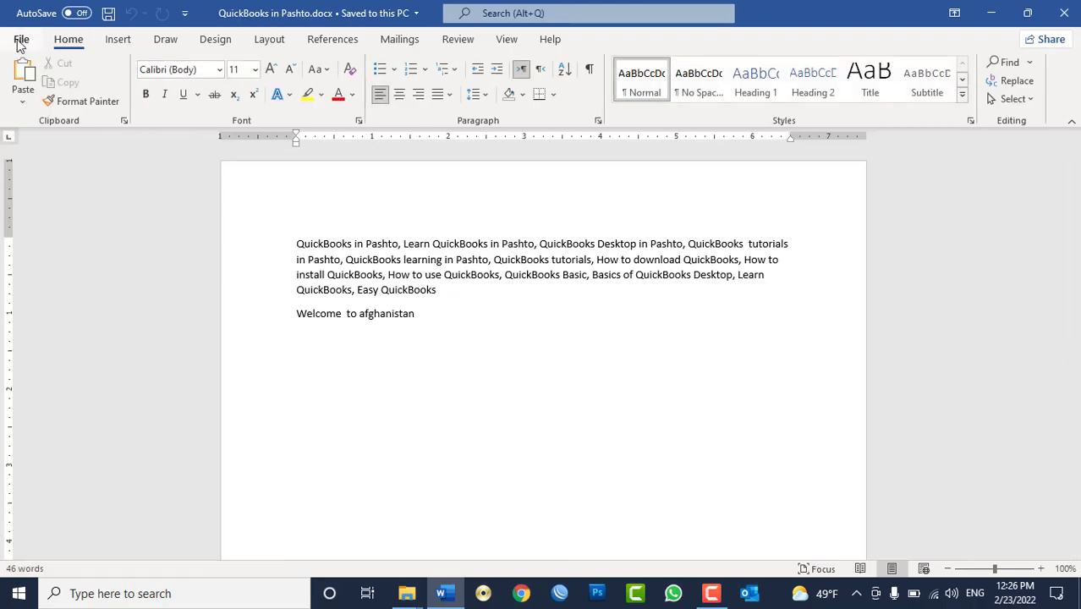
click(24, 40)
click(82, 200)
scroll(718, 385, down, 2)
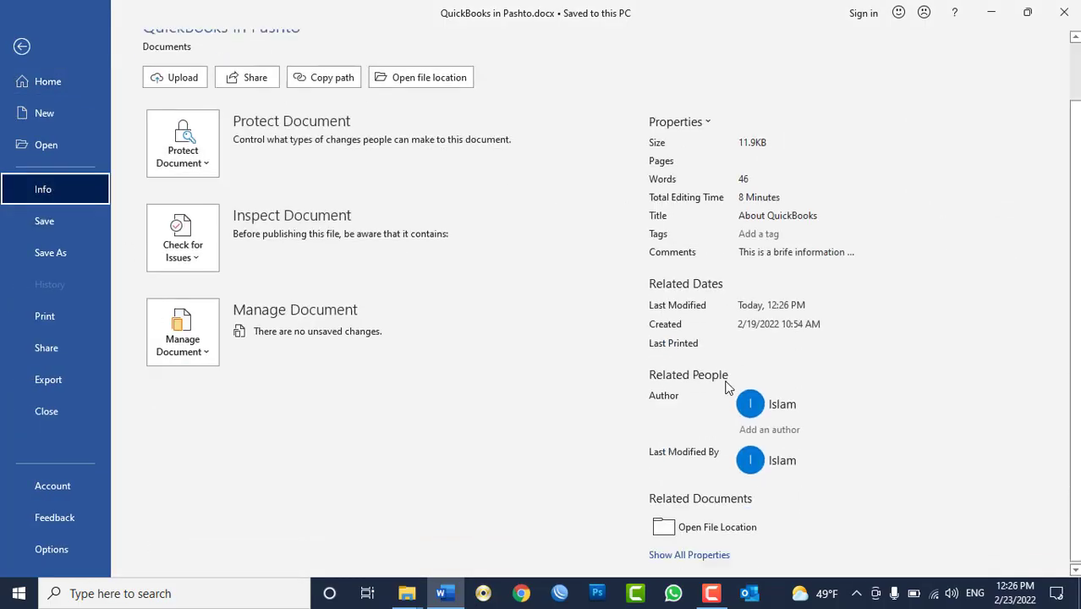
click(718, 554)
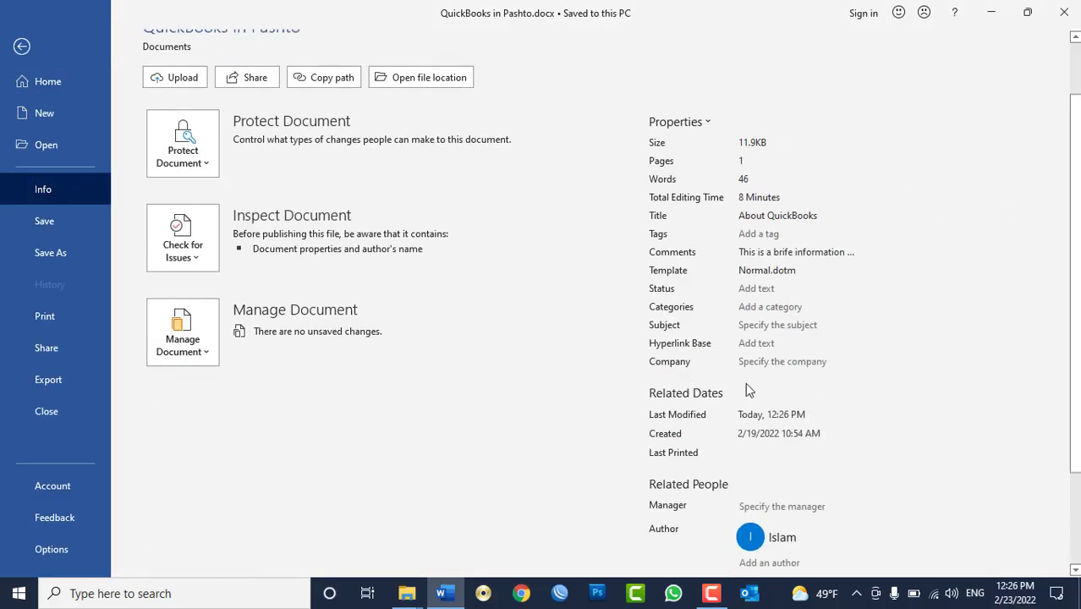
scroll(786, 338, down, 1)
scroll(792, 381, down, 1)
scroll(790, 402, up, 3)
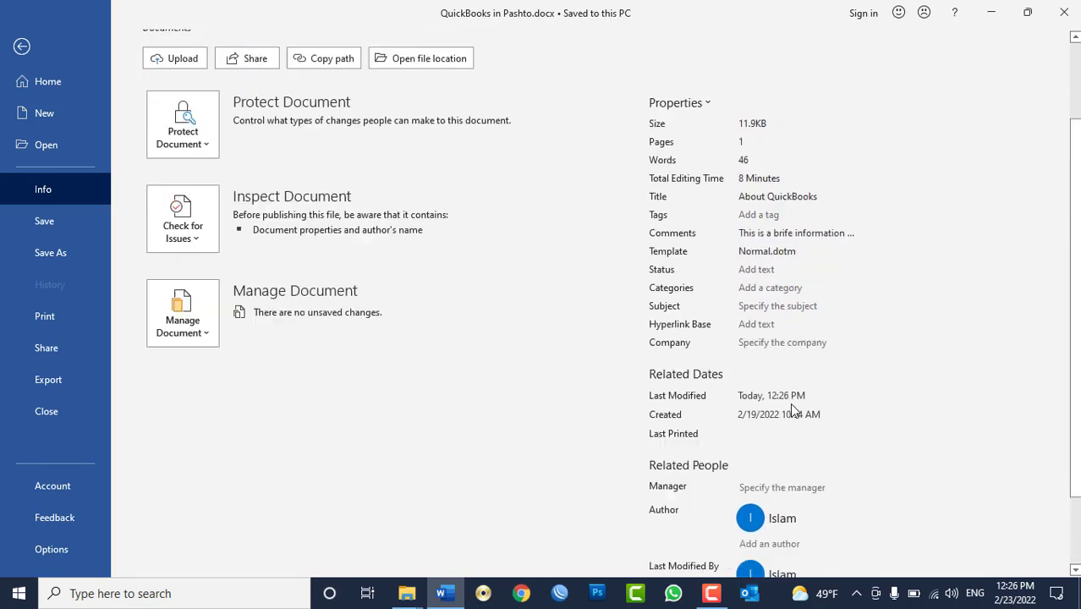
scroll(790, 403, up, 2)
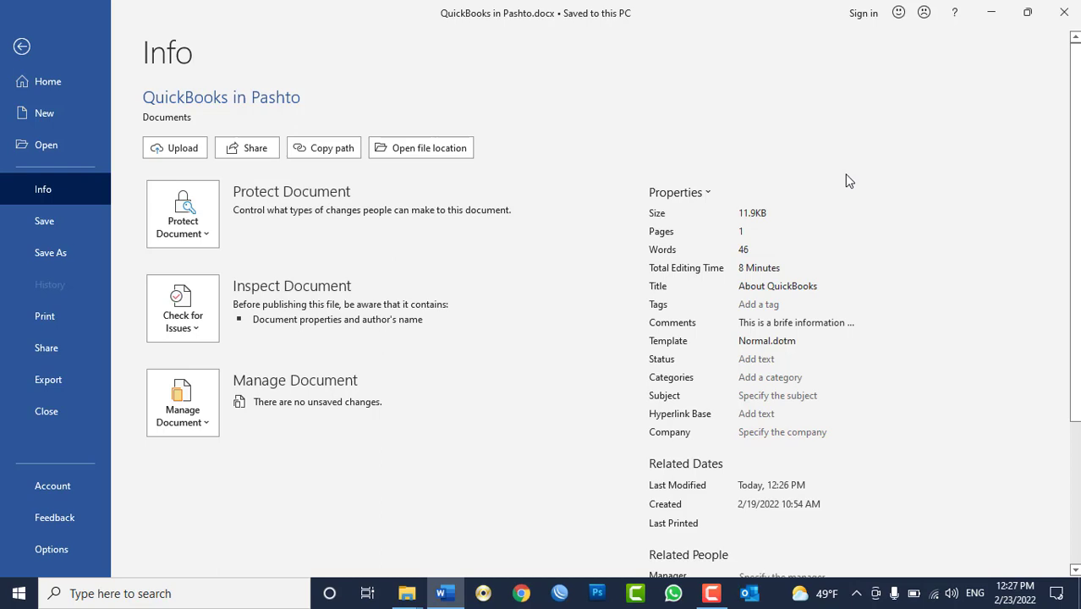
scroll(824, 268, down, 3)
scroll(829, 372, down, 1)
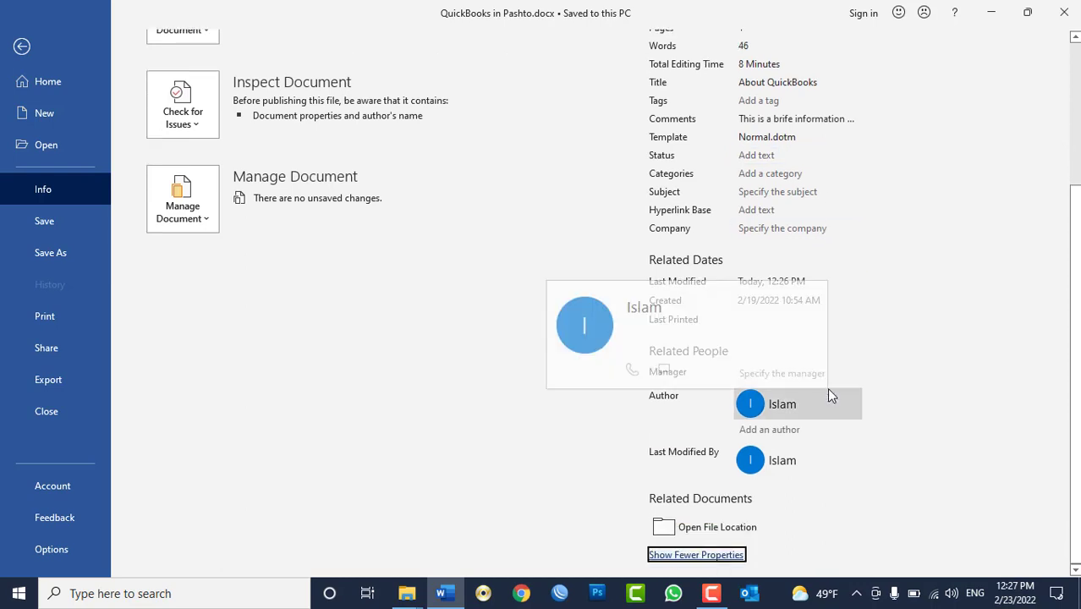
Step: View the author's contact card, then close and reopen the document from Recent files
click(826, 387)
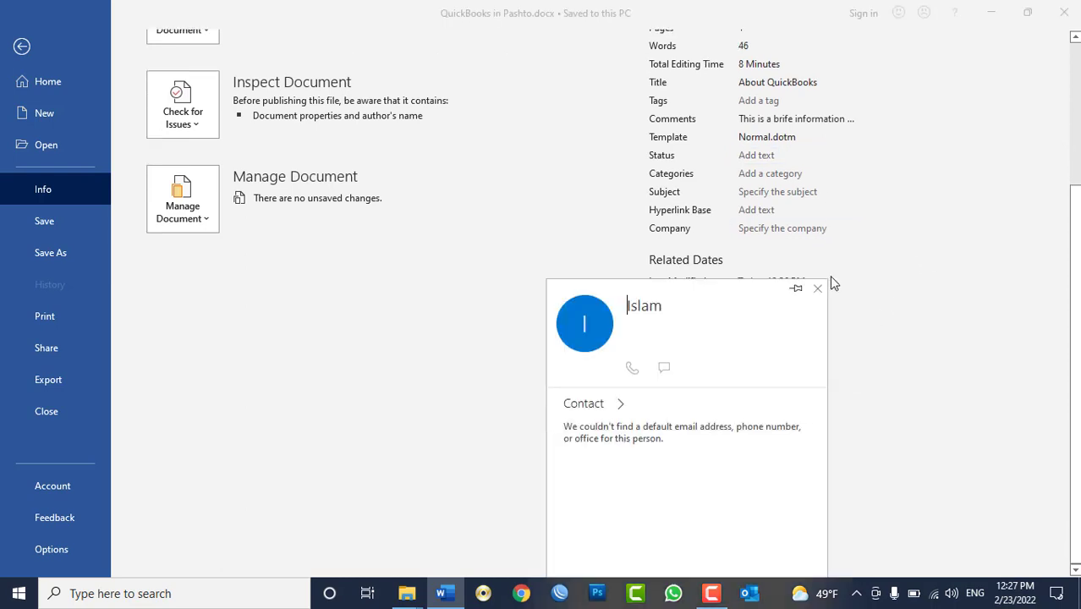
key(Escape)
scroll(812, 207, up, 4)
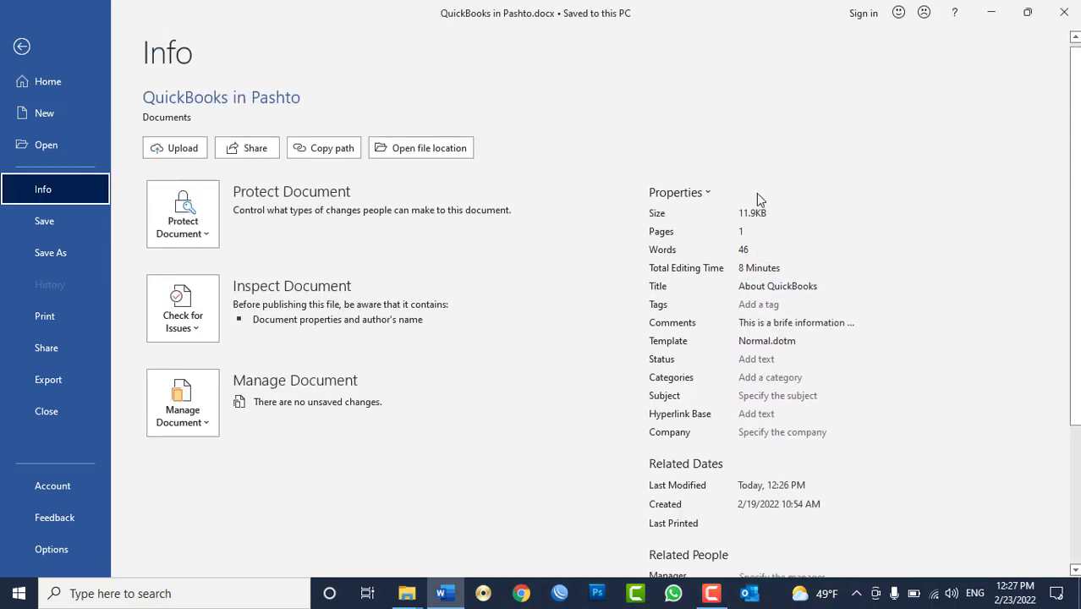
key(Escape)
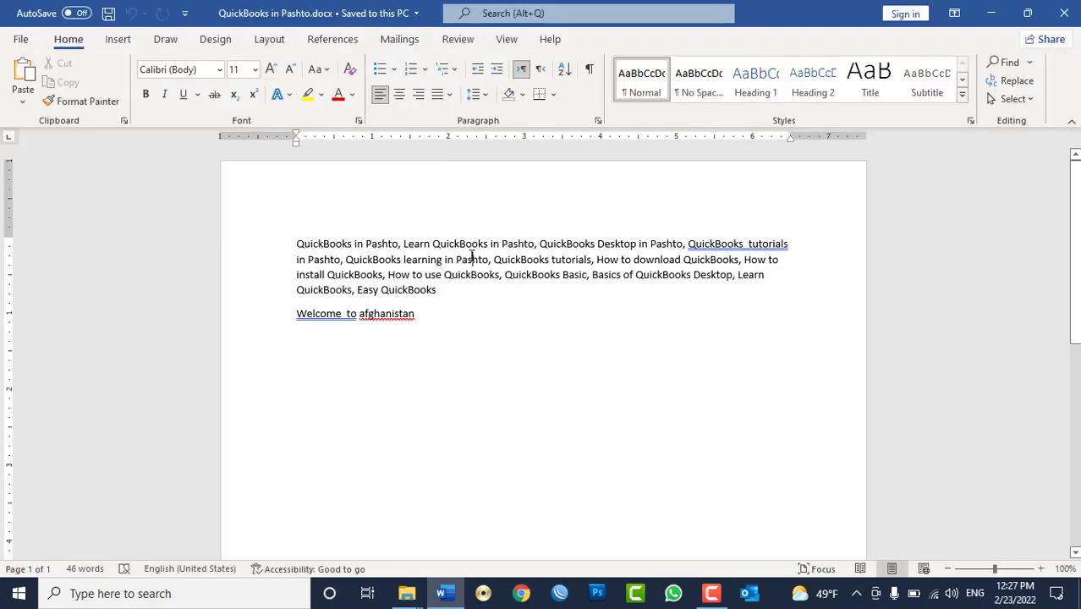
key(ctrl+w)
click(21, 39)
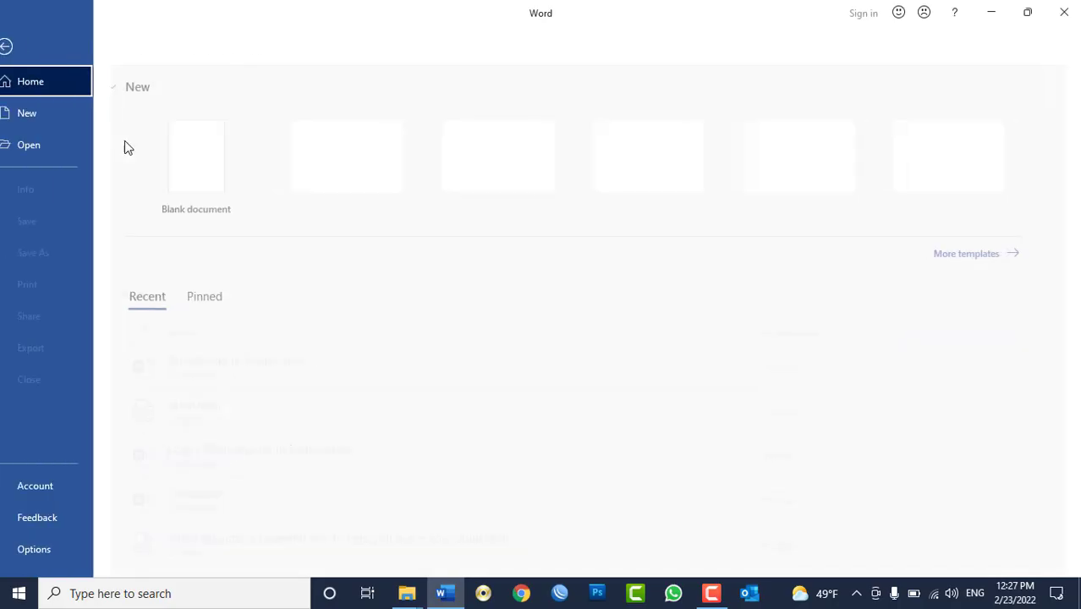
click(300, 369)
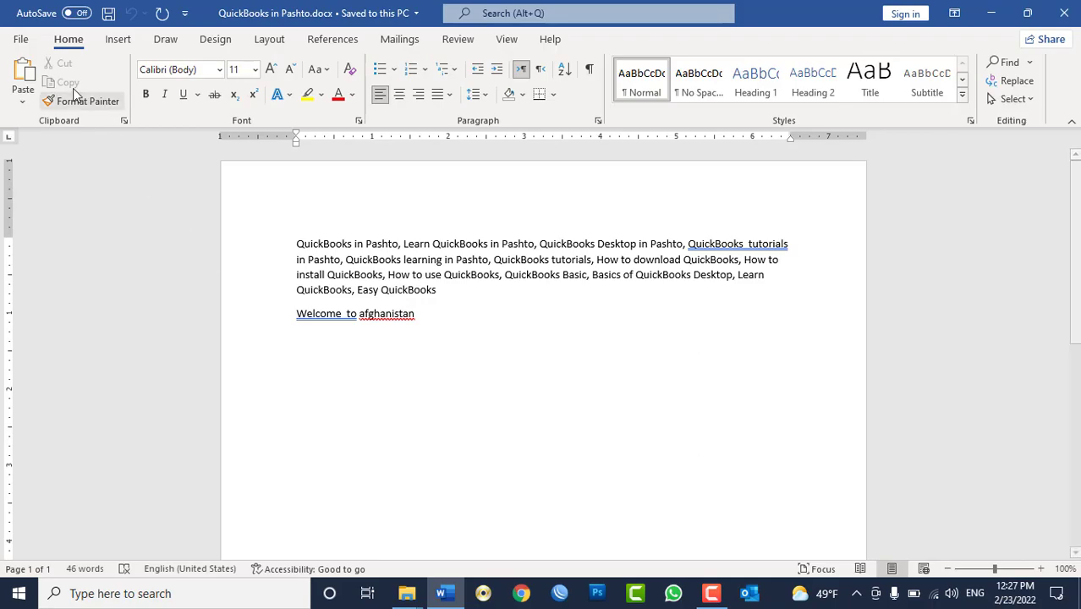
click(23, 42)
click(48, 187)
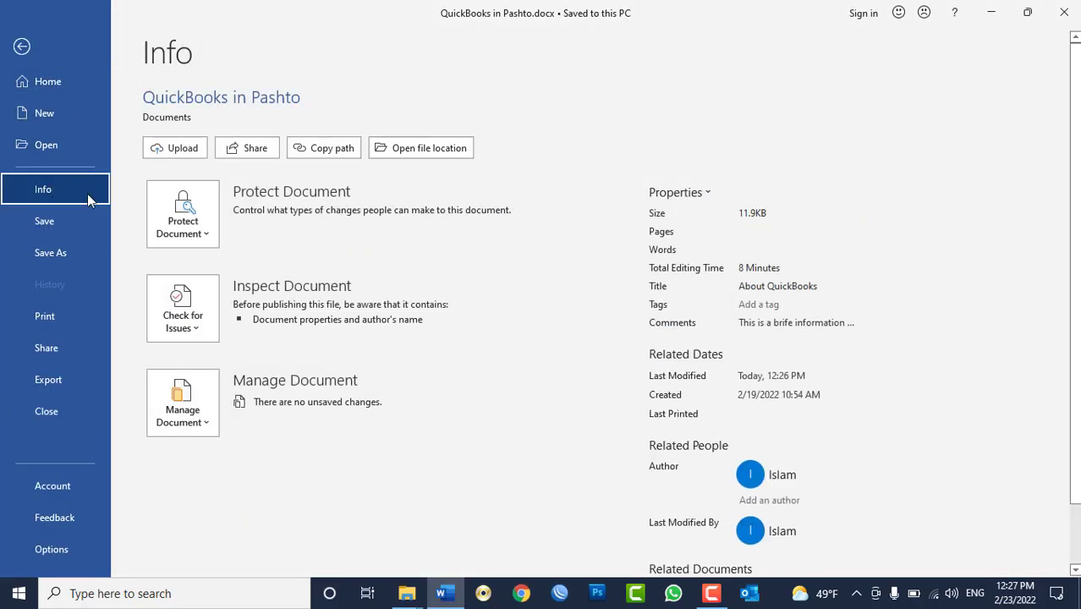
scroll(804, 423, down, 2)
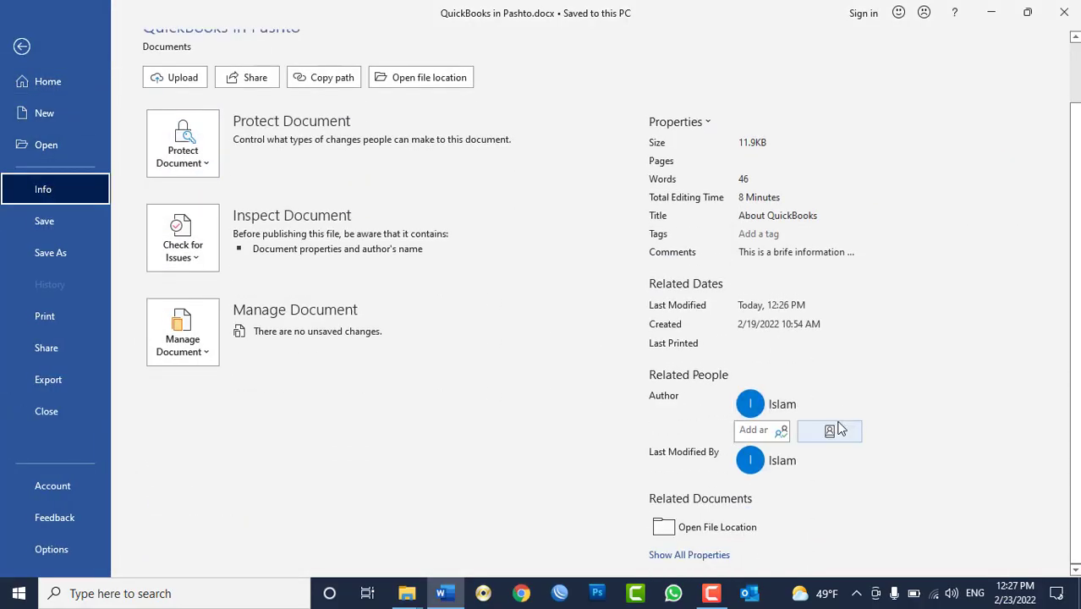
click(700, 528)
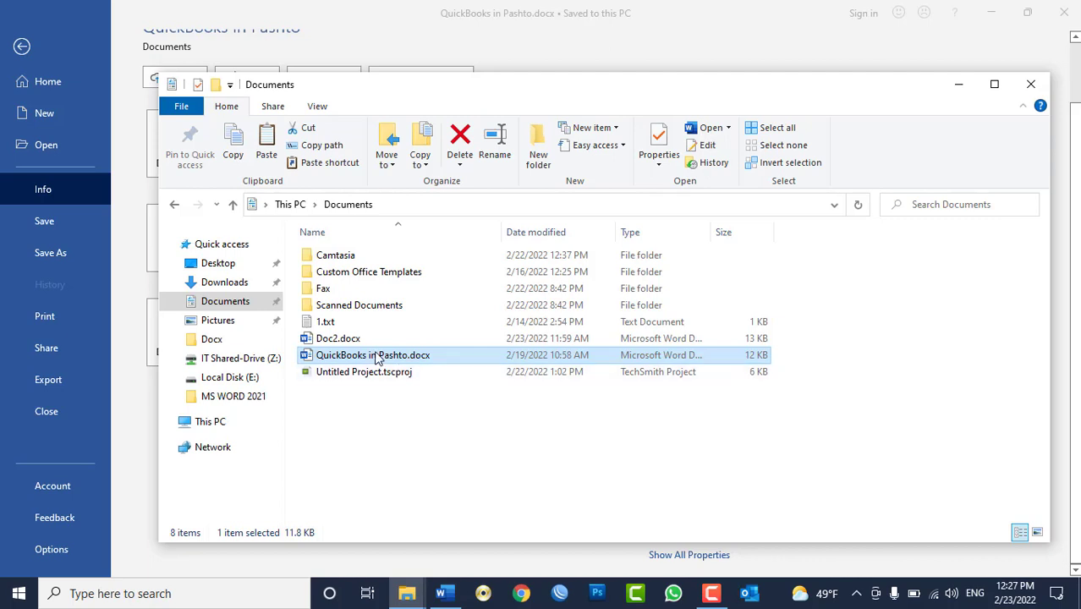
mouse_move(377, 359)
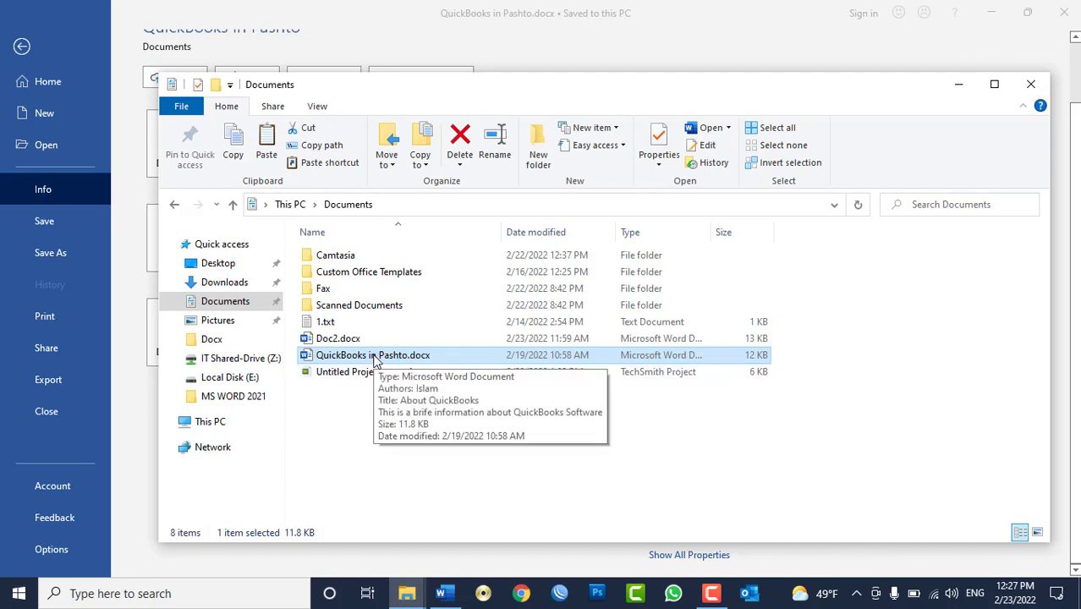
click(1030, 84)
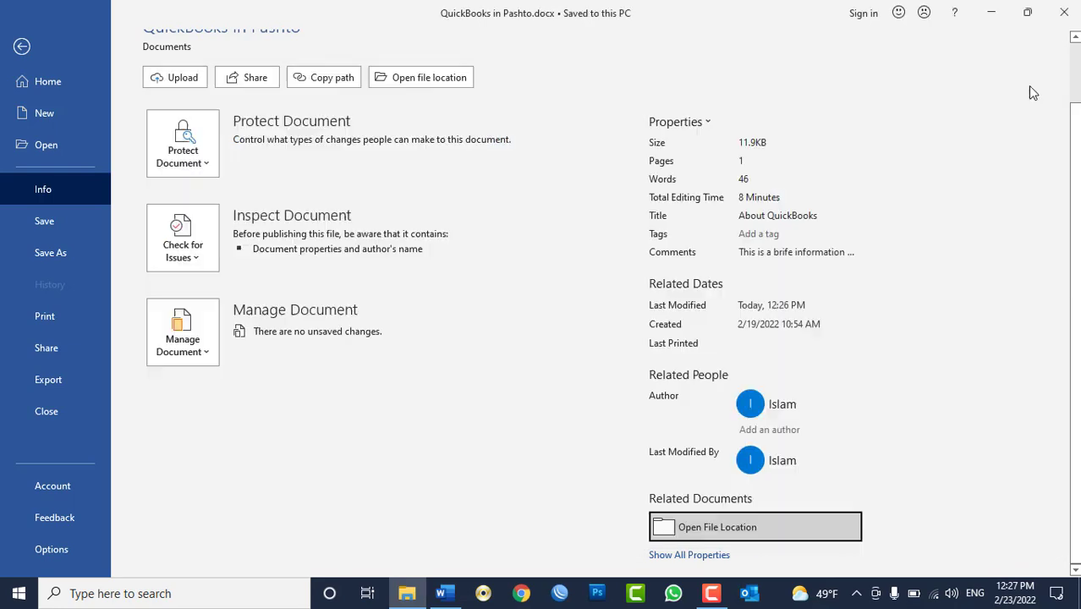
scroll(782, 296, up, 2)
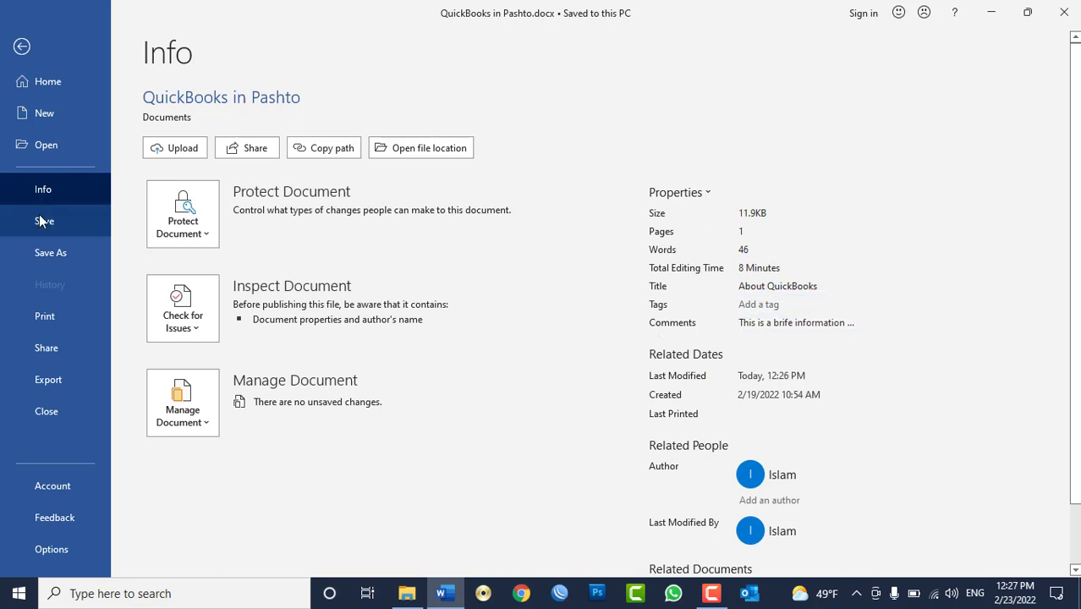
click(50, 192)
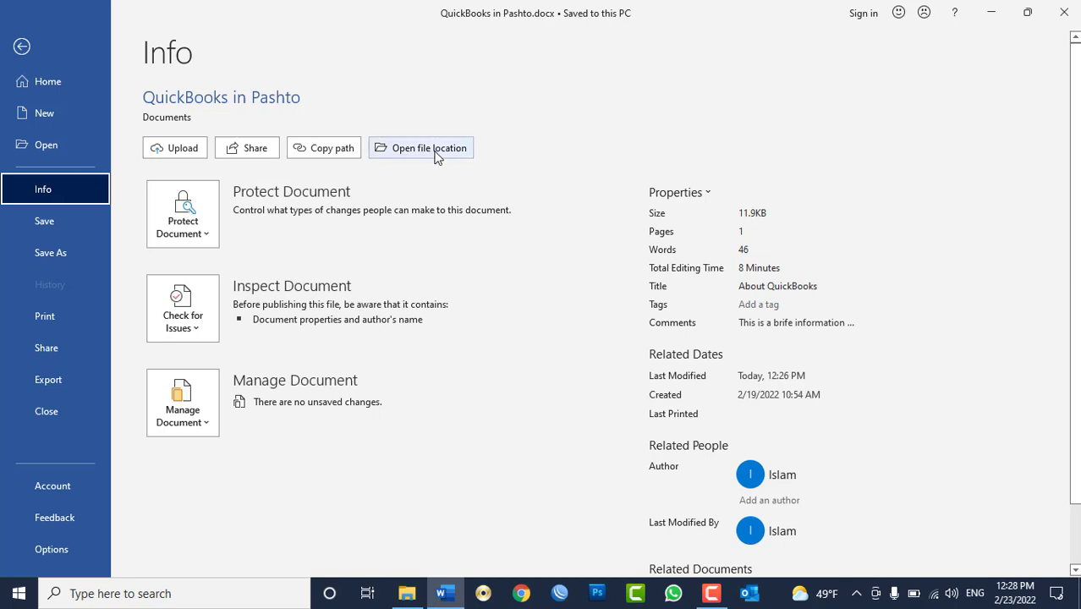
click(326, 150)
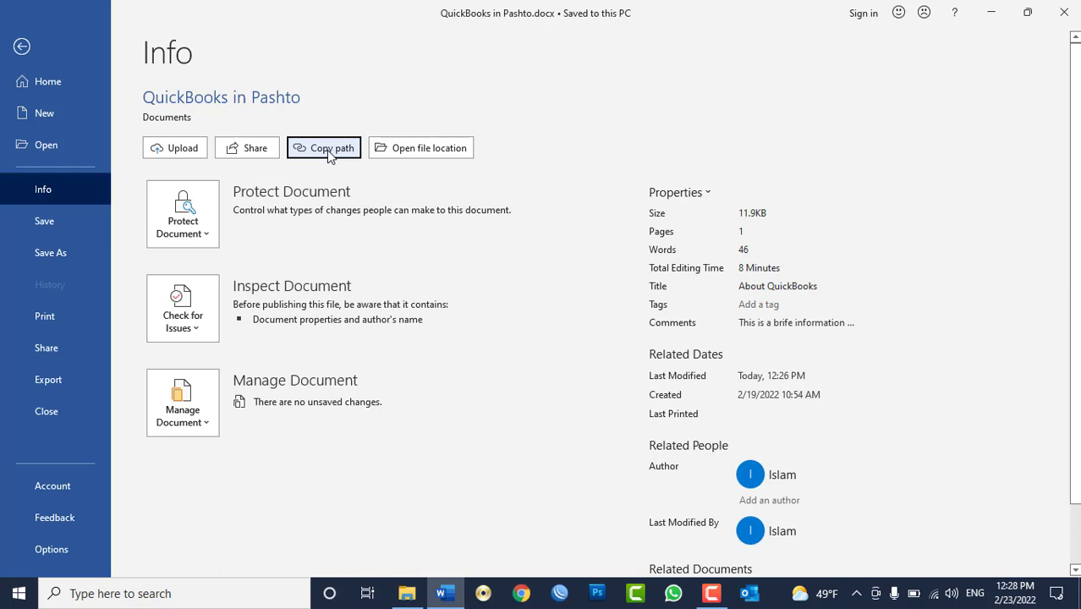
key(super+r)
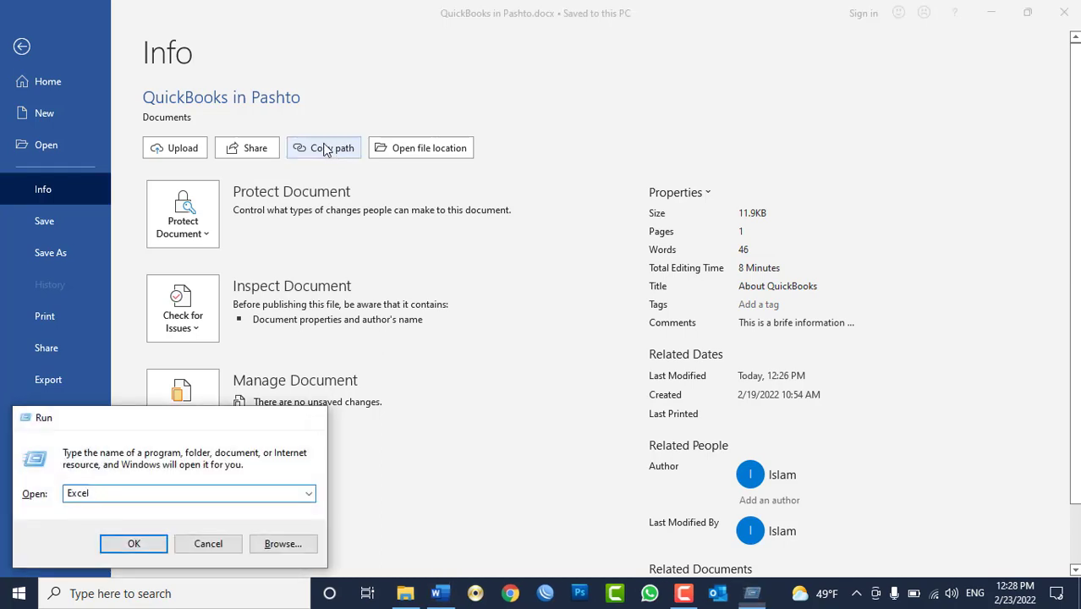
key(Return)
key(super+r)
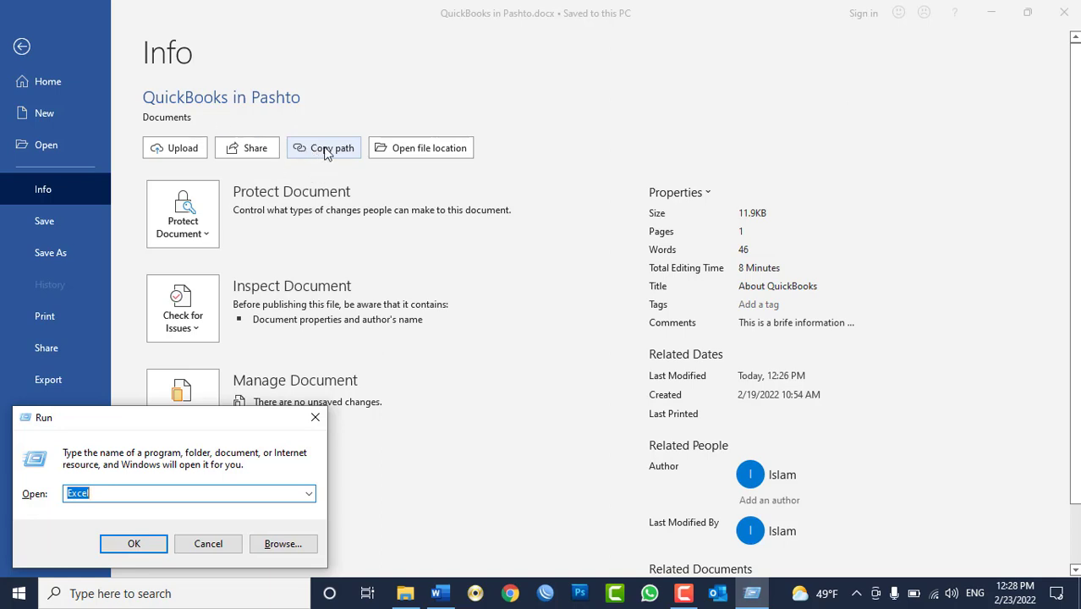
text(C:\Users\Islam\Documents\QuickBooks in Pashto.docx)
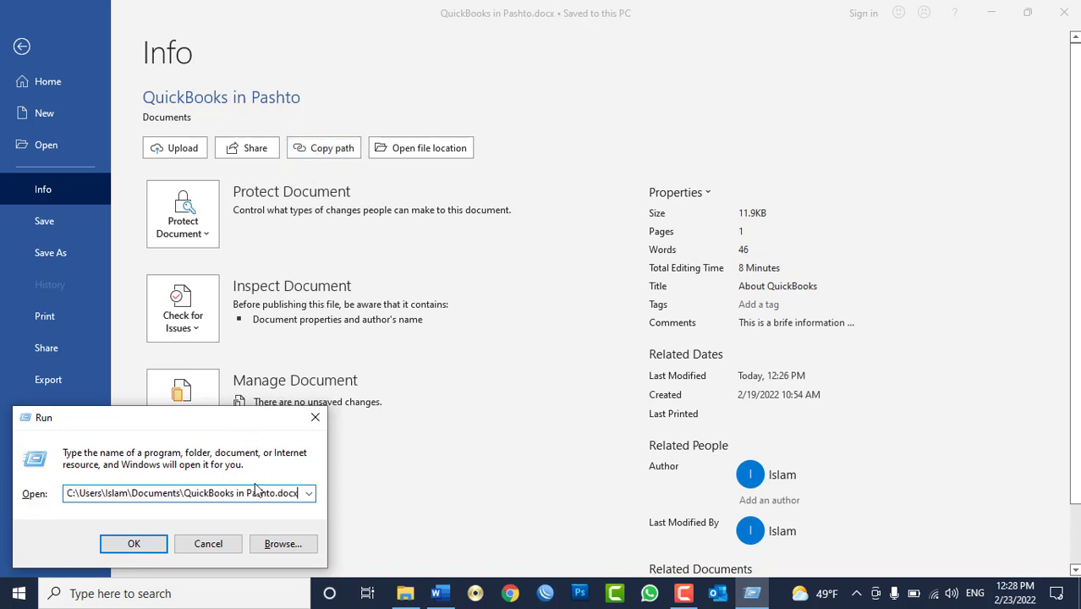
key(Return)
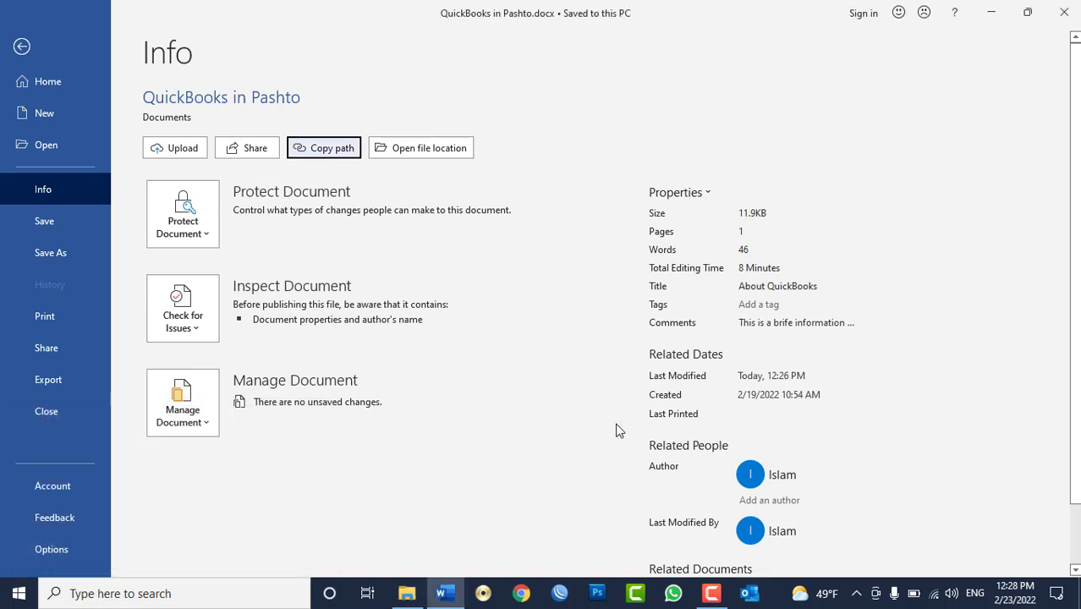
key(super+r)
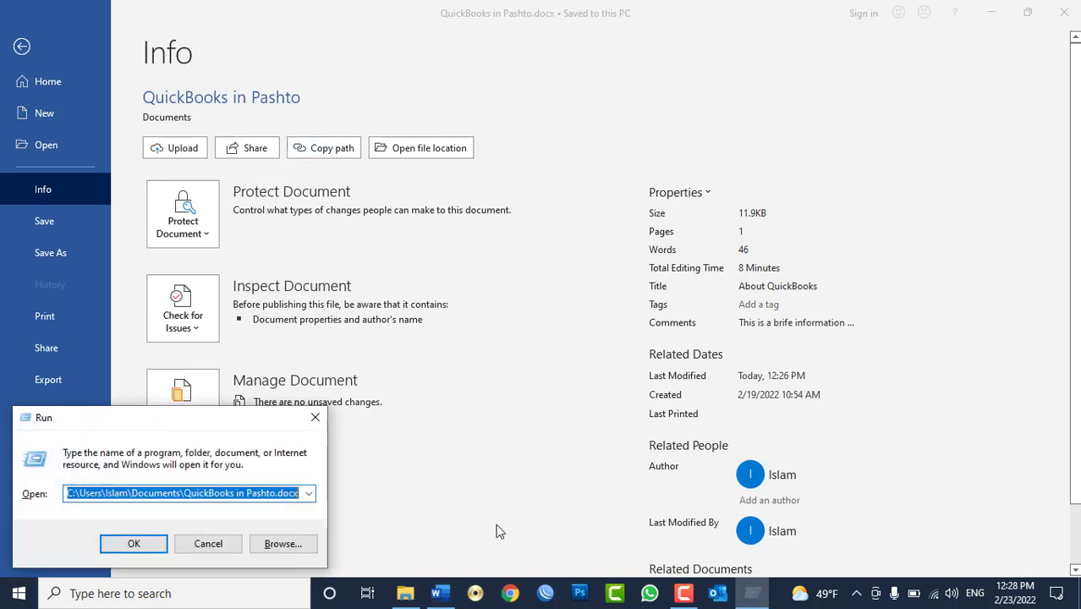
key(BackSpace)
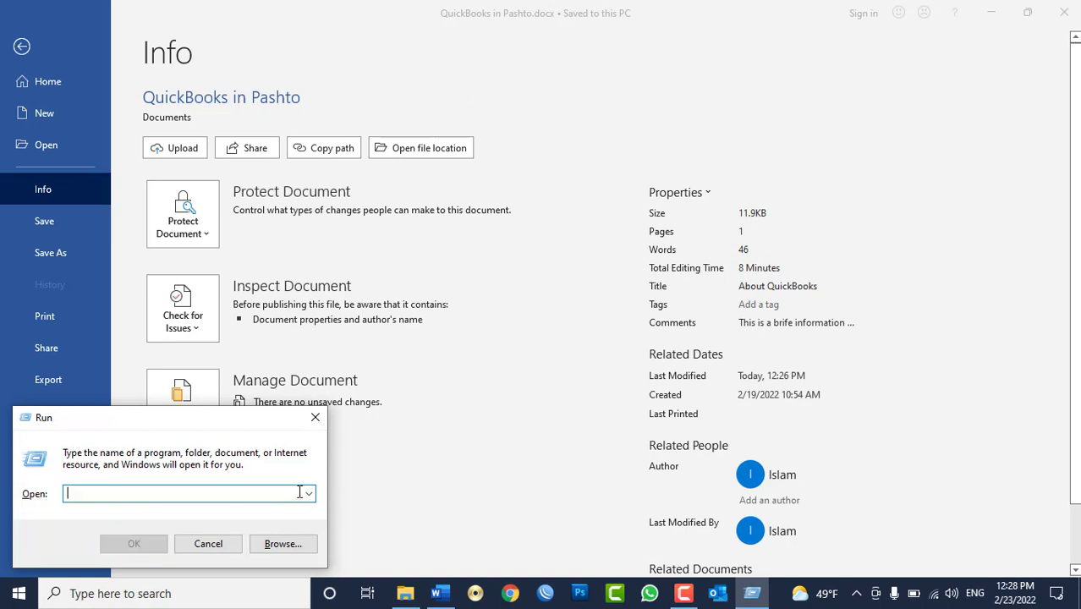
text(C:\Users\Islam\Documents\QuickBooks in Pashto.docx)
key(BackSpace)
key(BackSpace)
key(BackSpace)
key(BackSpace)
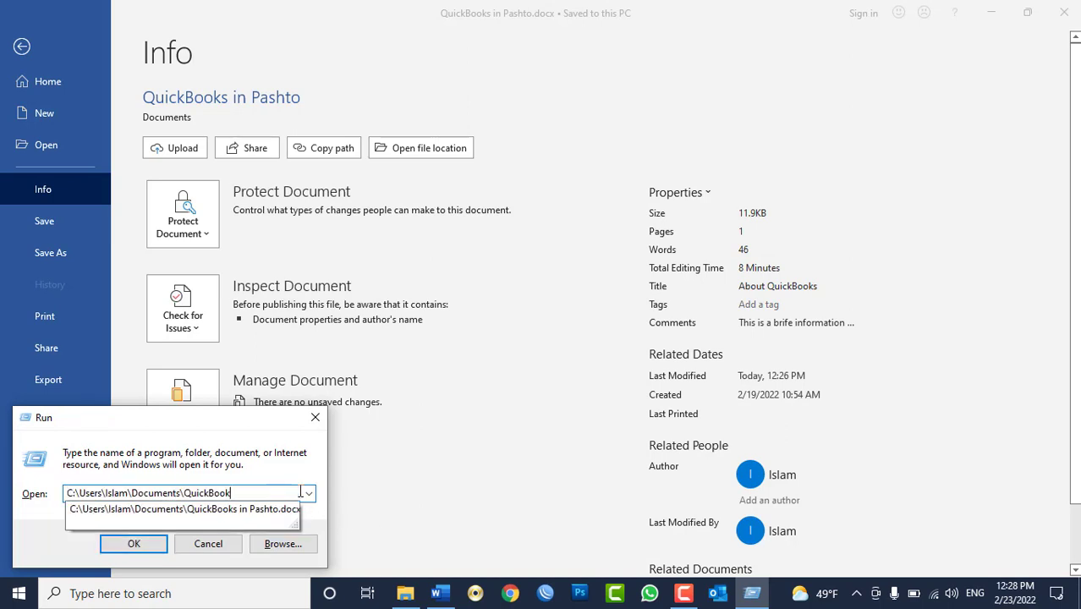
key(BackSpace)
key(BackSpace)
key(BackSpace)
key(BackSpace)
key(BackSpace)
key(BackSpace)
key(Return)
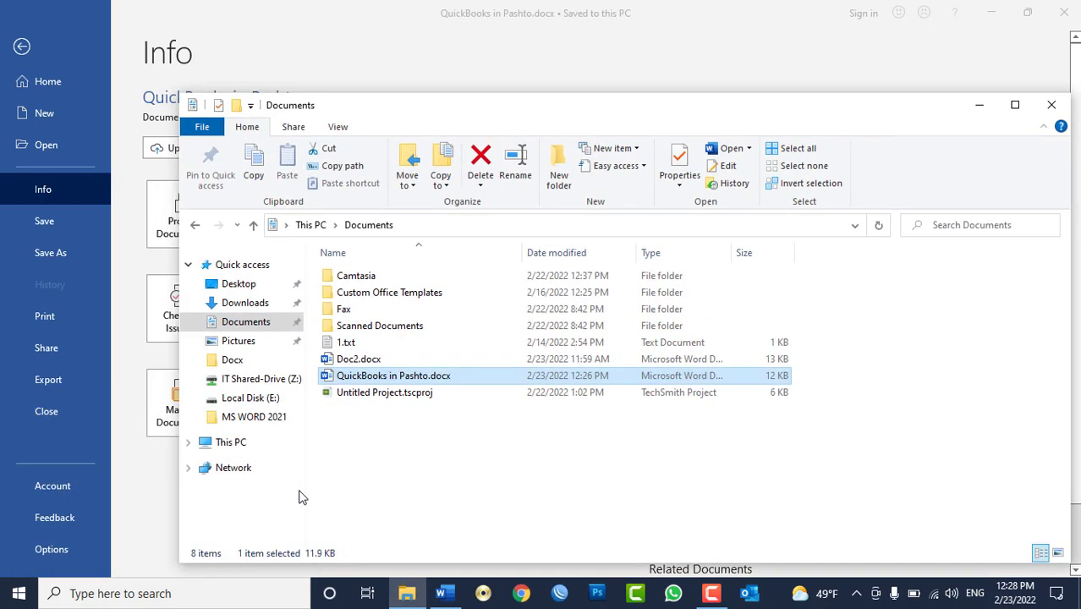
click(1052, 105)
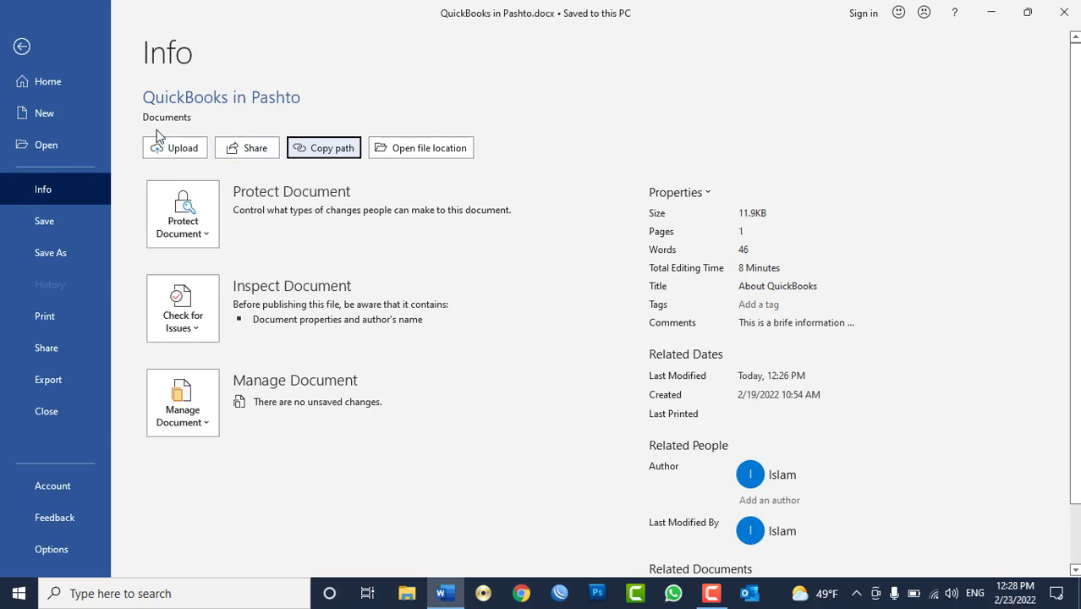
Step: Glance at the Protect Document options, then delete the 'Welcome to afghanistan' line
click(195, 236)
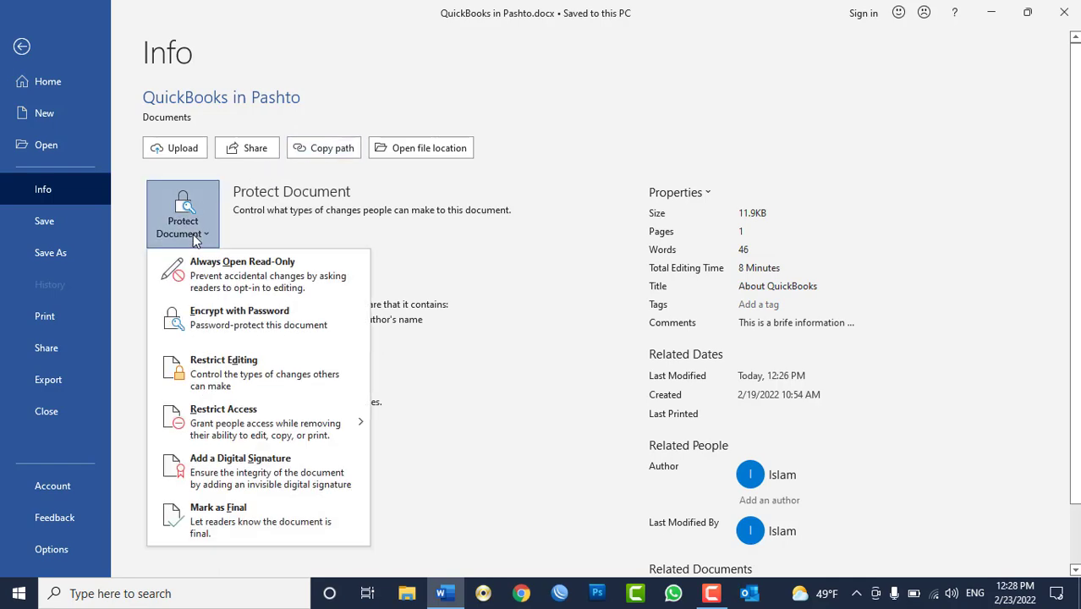
key(Escape)
key(Escape)
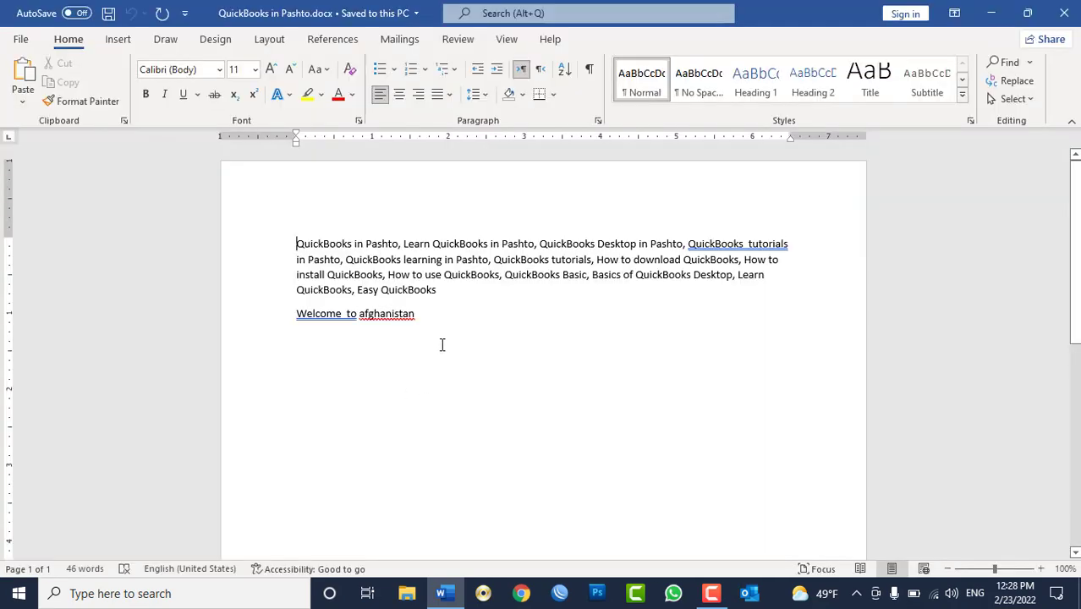
drag(438, 316, 269, 326)
key(BackSpace)
key(BackSpace)
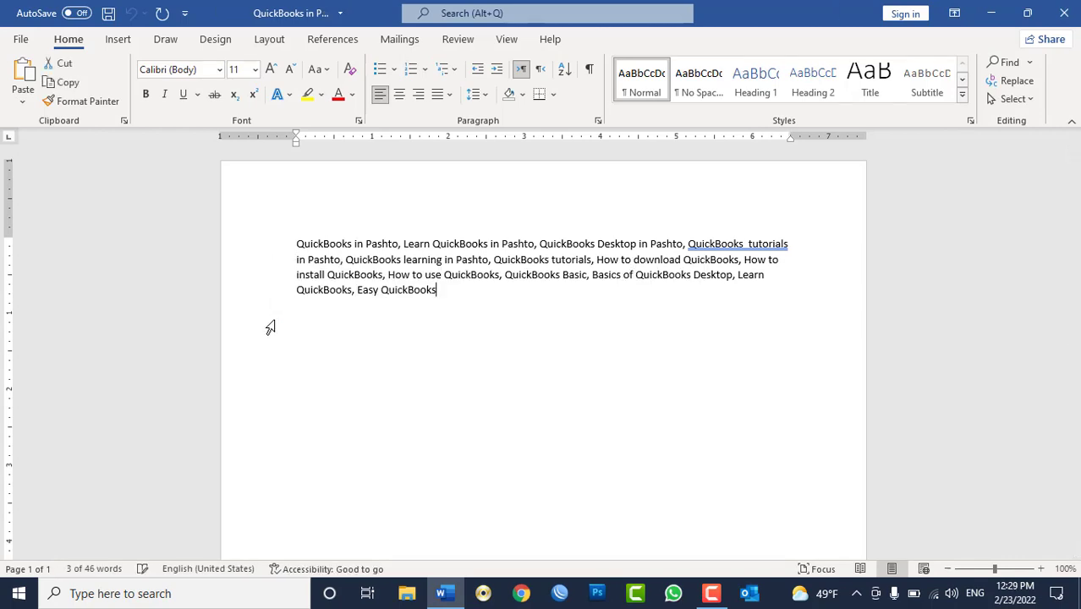
Step: Correct 'QuickBooks tutorials' to a single space, end the text with a period, and save
right_click(762, 243)
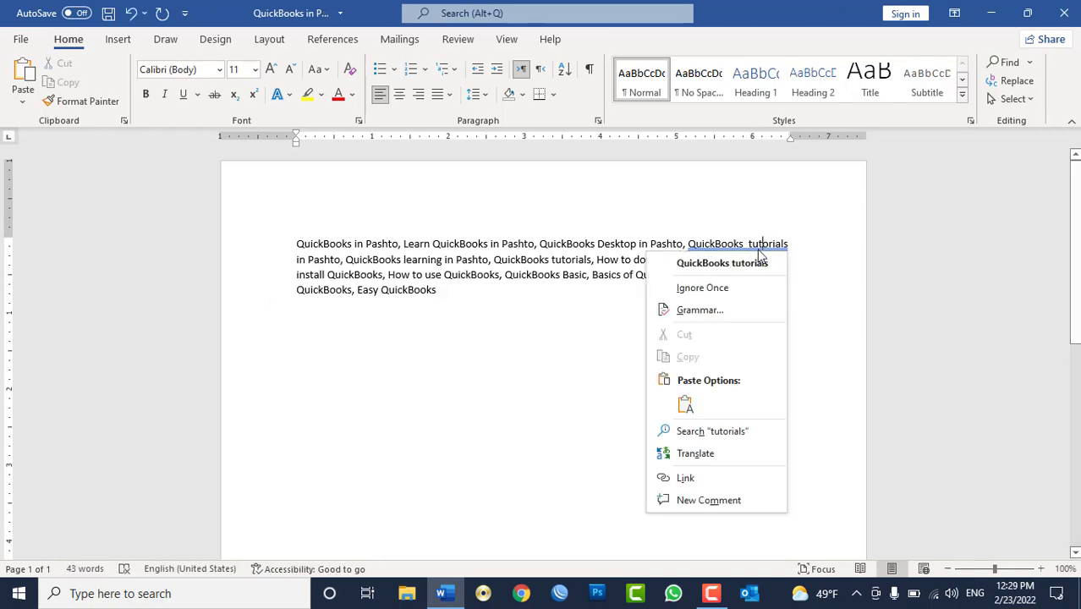
click(747, 264)
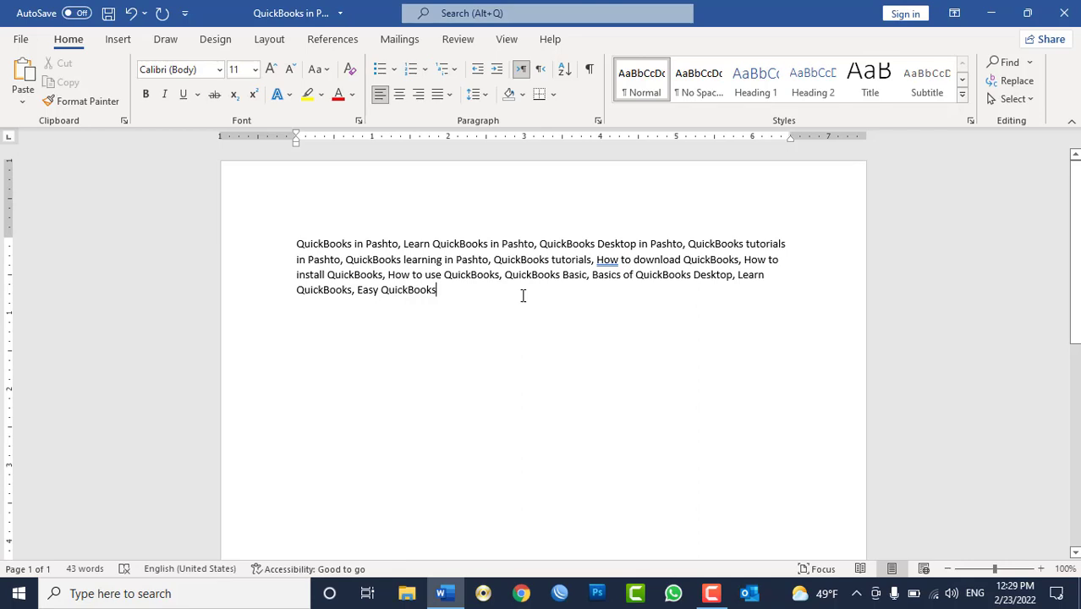
text(.)
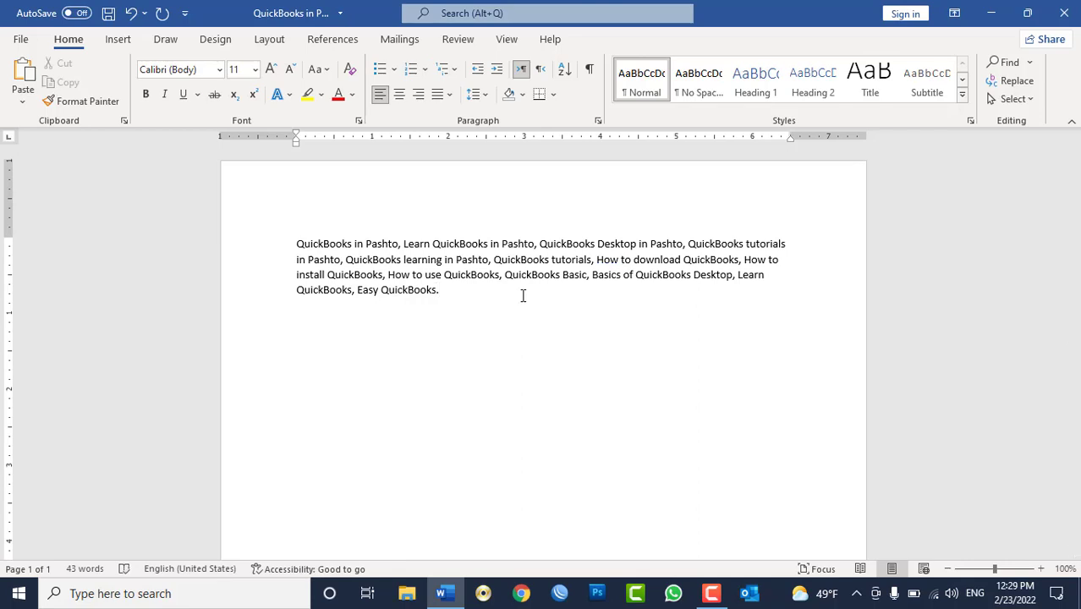
key(ctrl+s)
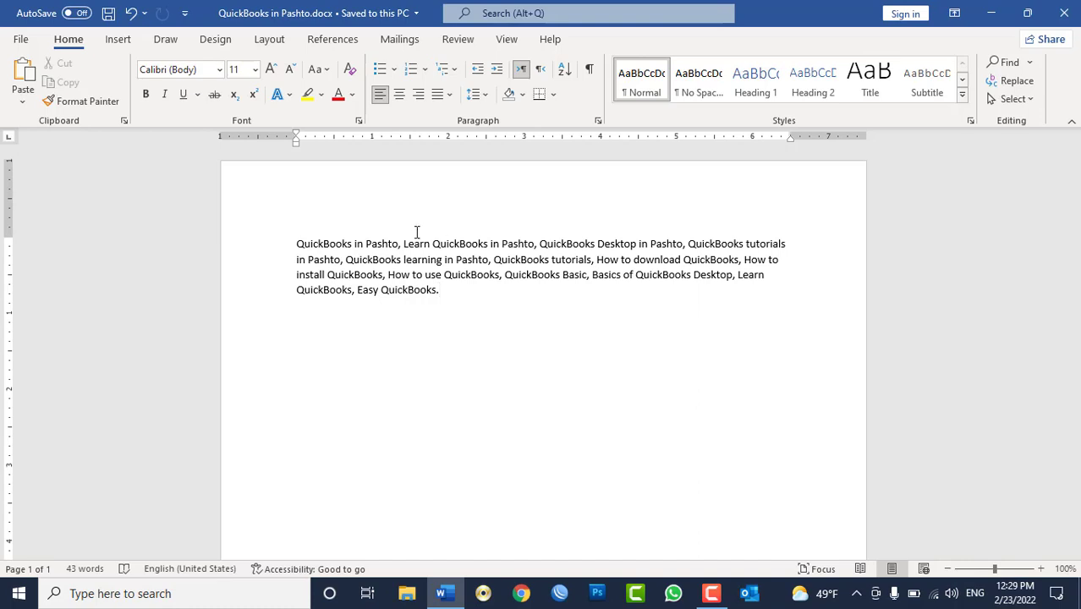
Step: Mark QuickBooks in Pashto.docx as final, confirm both notices, and close Word
click(25, 38)
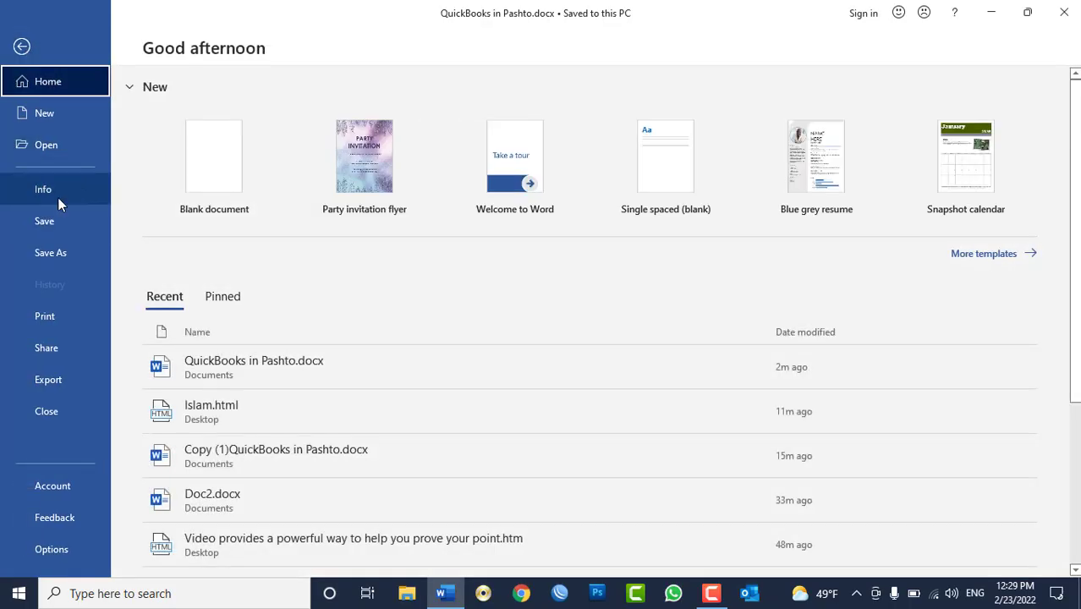
click(57, 193)
click(177, 237)
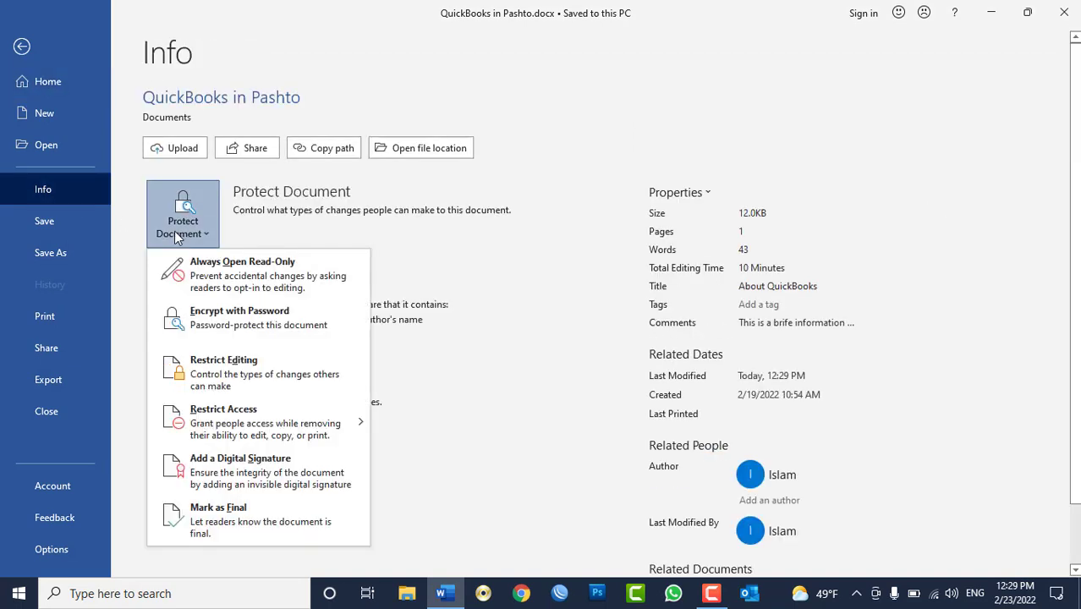
click(215, 520)
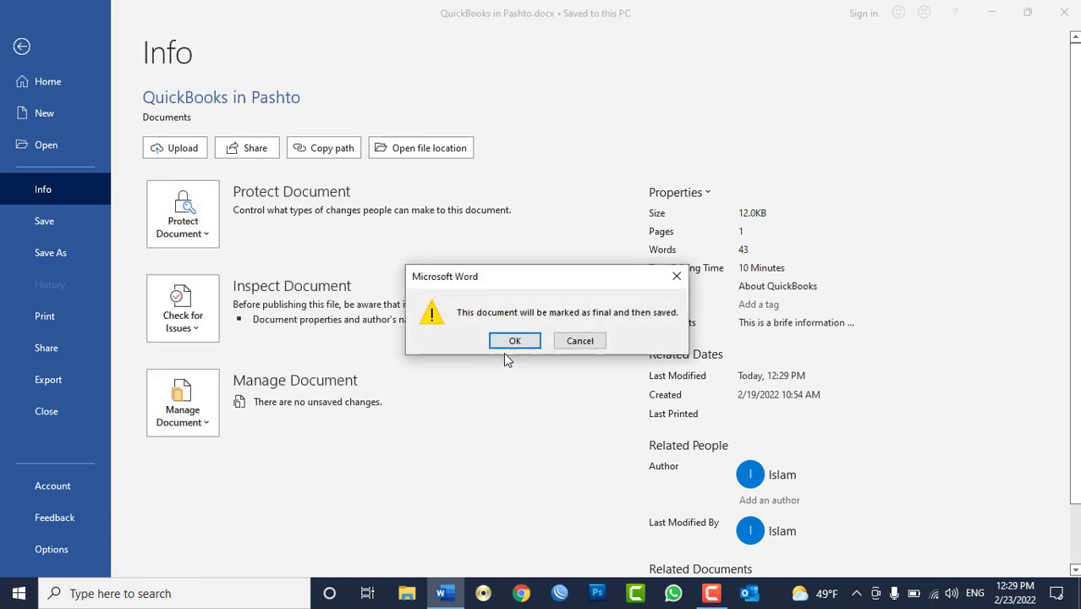
click(514, 341)
click(552, 363)
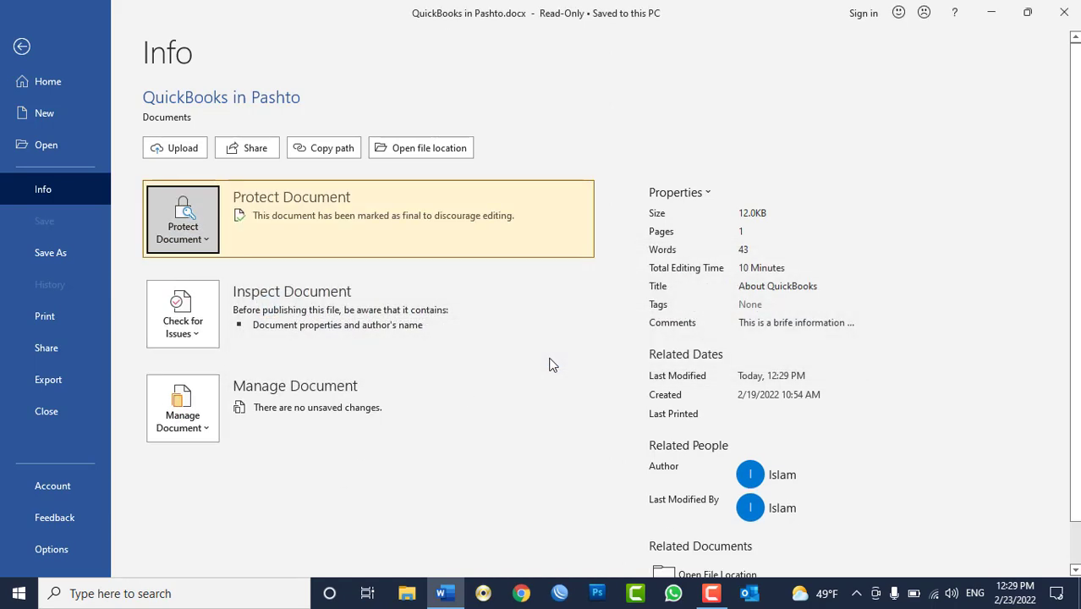
key(Escape)
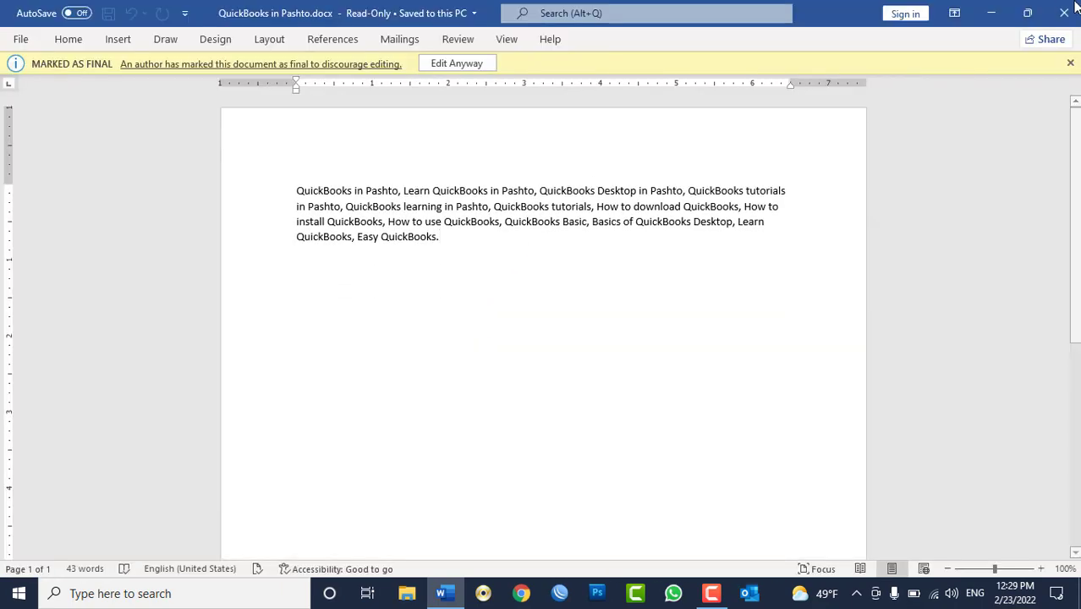
click(1067, 10)
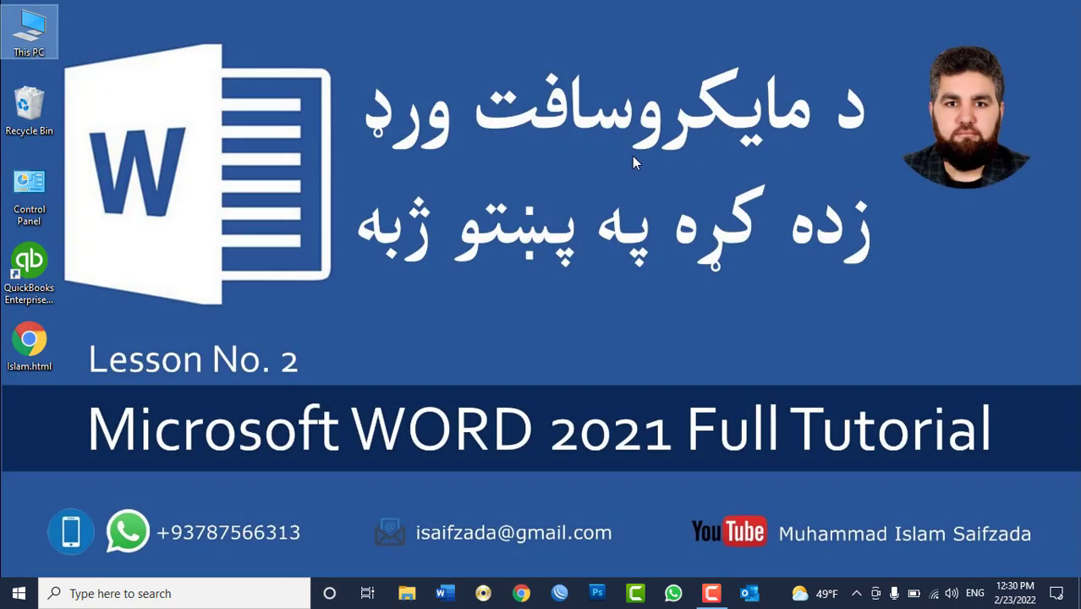
Step: Reopen QuickBooks in Pashto.docx from the Documents folder via This PC
double_click(28, 32)
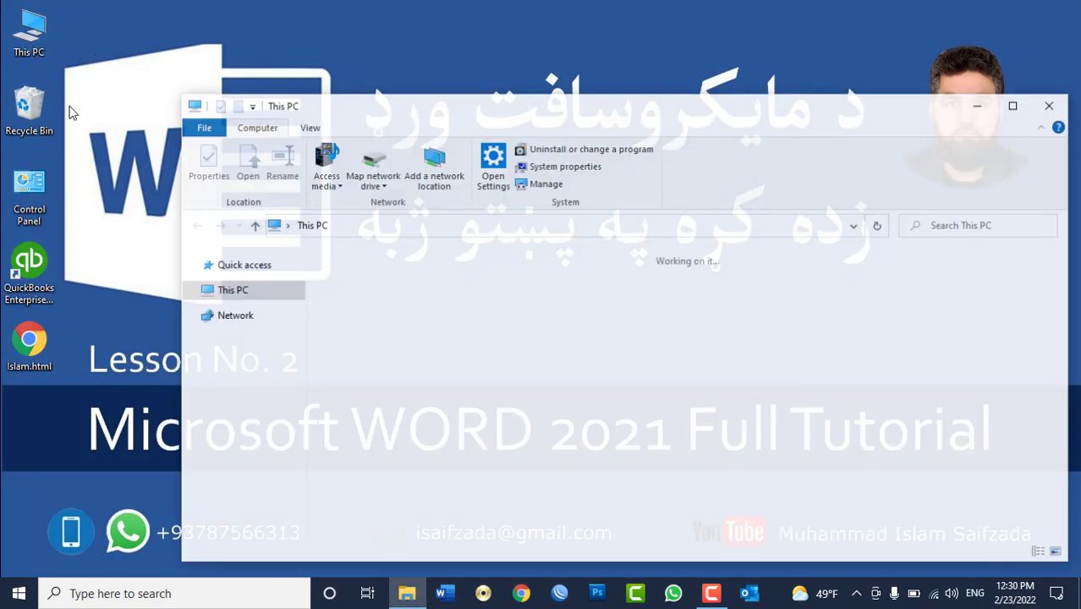
double_click(377, 104)
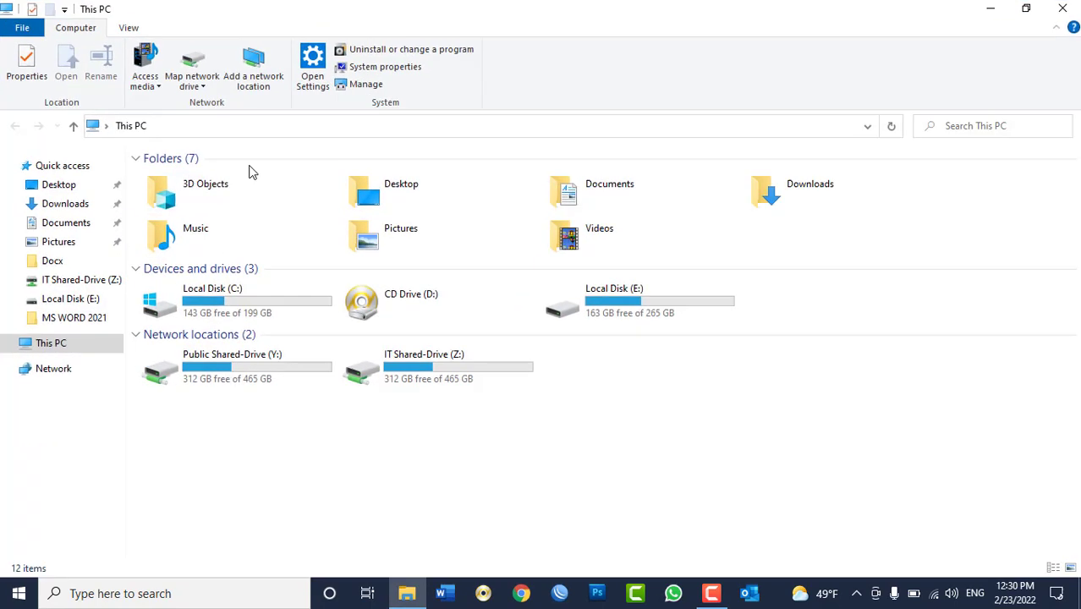
click(71, 230)
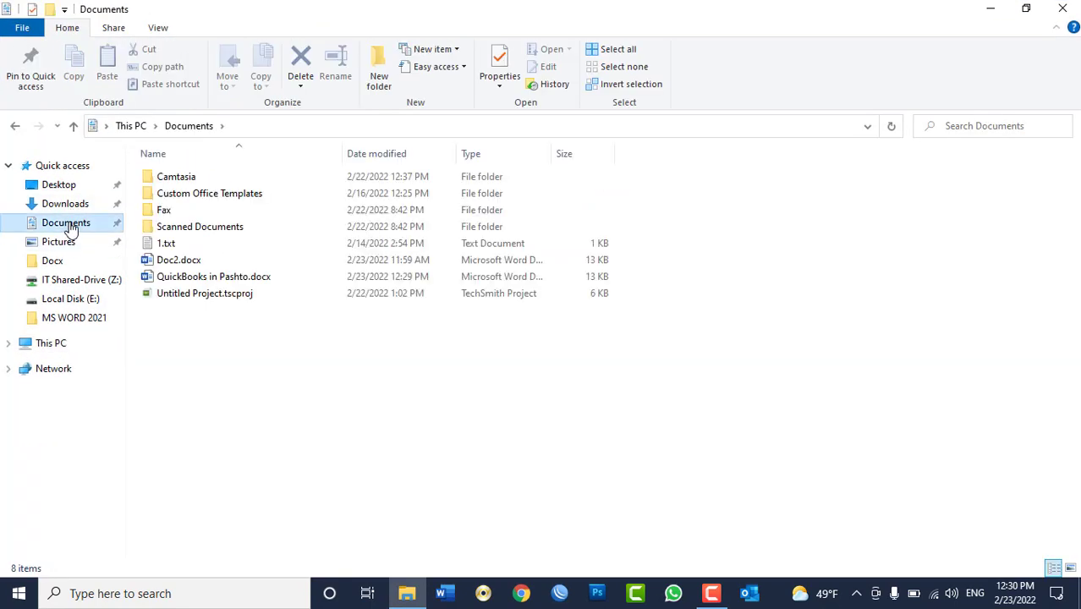
double_click(178, 282)
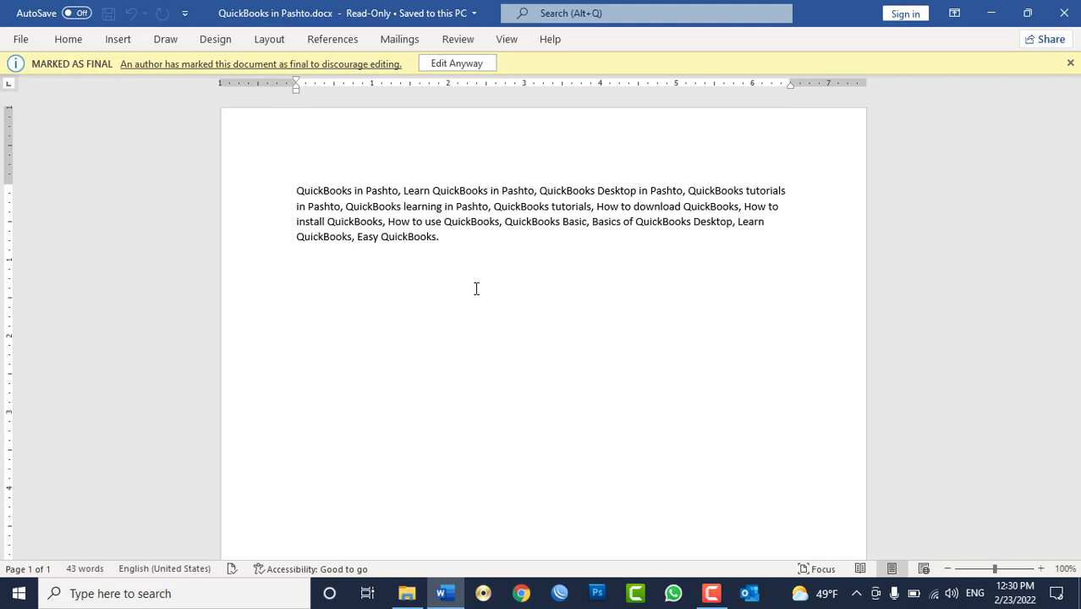
Step: Re-enable editing, add a period after 'Easy QuickBooks', and save
click(454, 65)
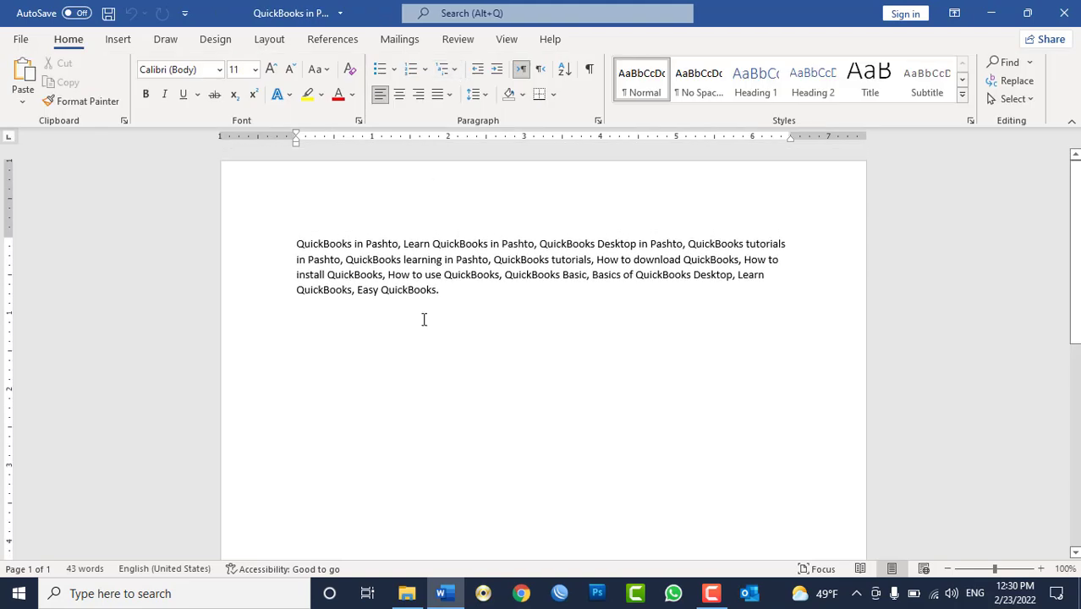
click(439, 290)
text(.)
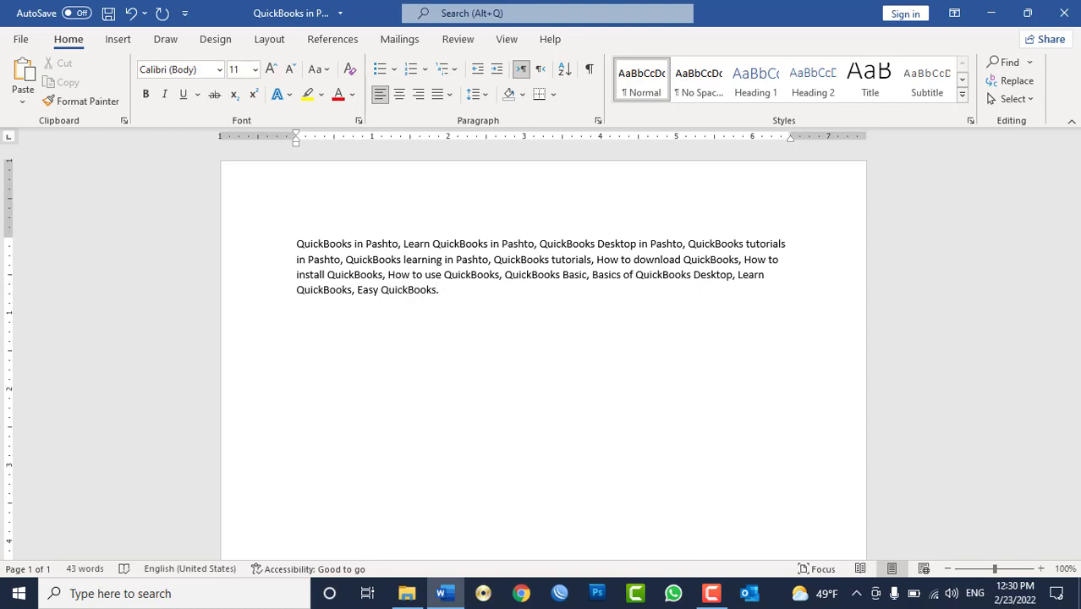
click(108, 13)
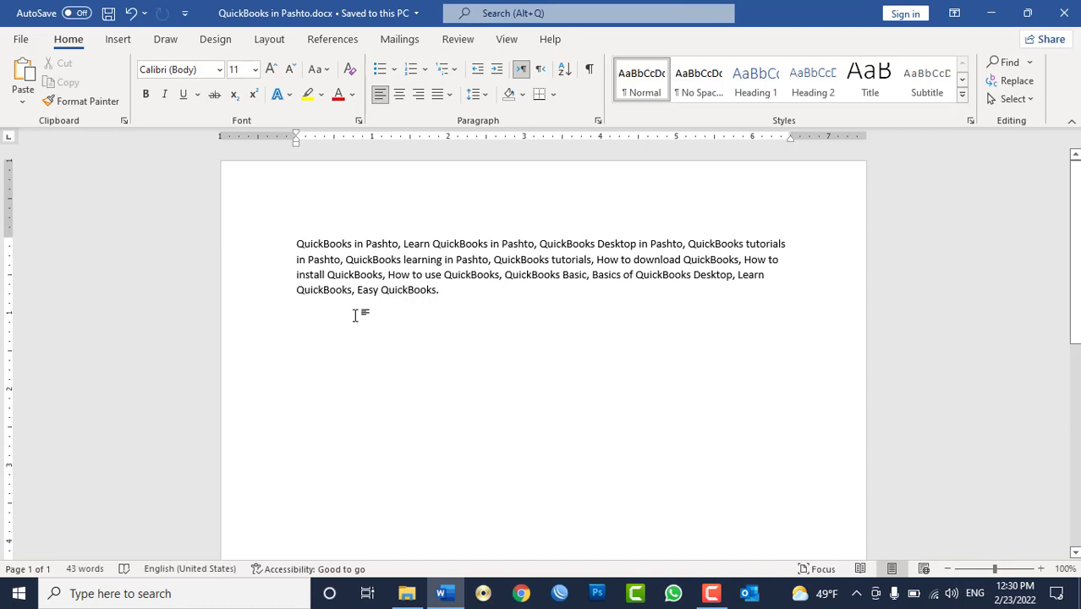
Step: Set the document to Always Open Read-Only under Protect Document
click(20, 38)
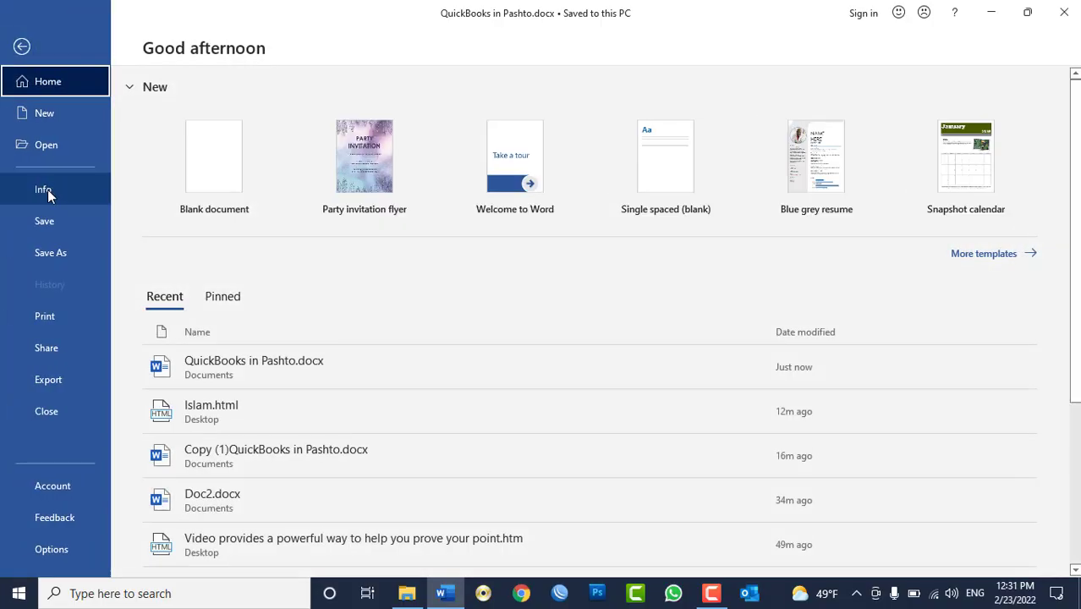
click(48, 189)
click(181, 230)
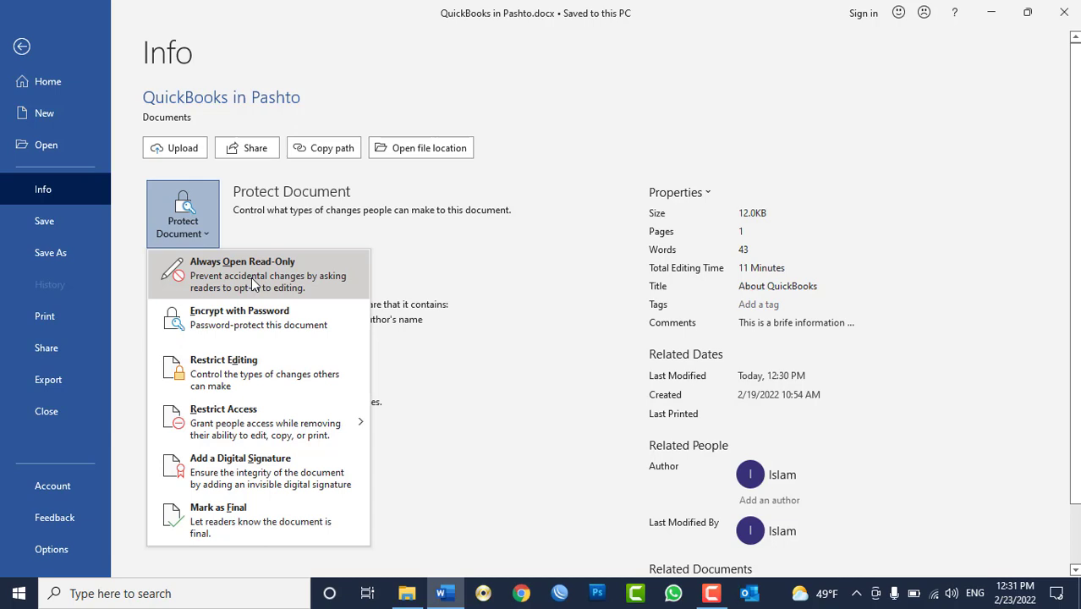
click(251, 282)
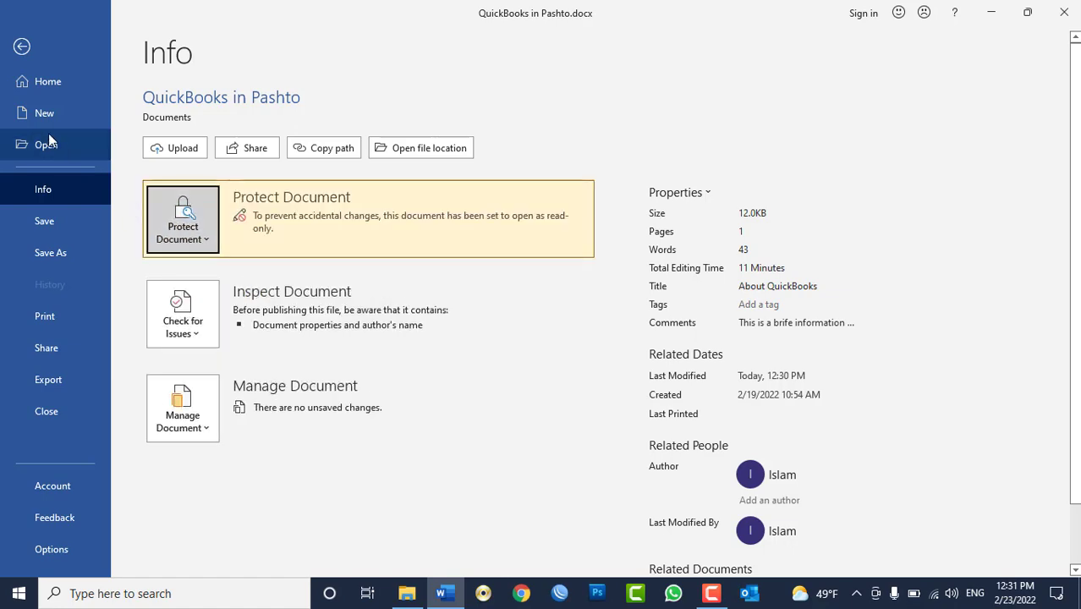
click(45, 221)
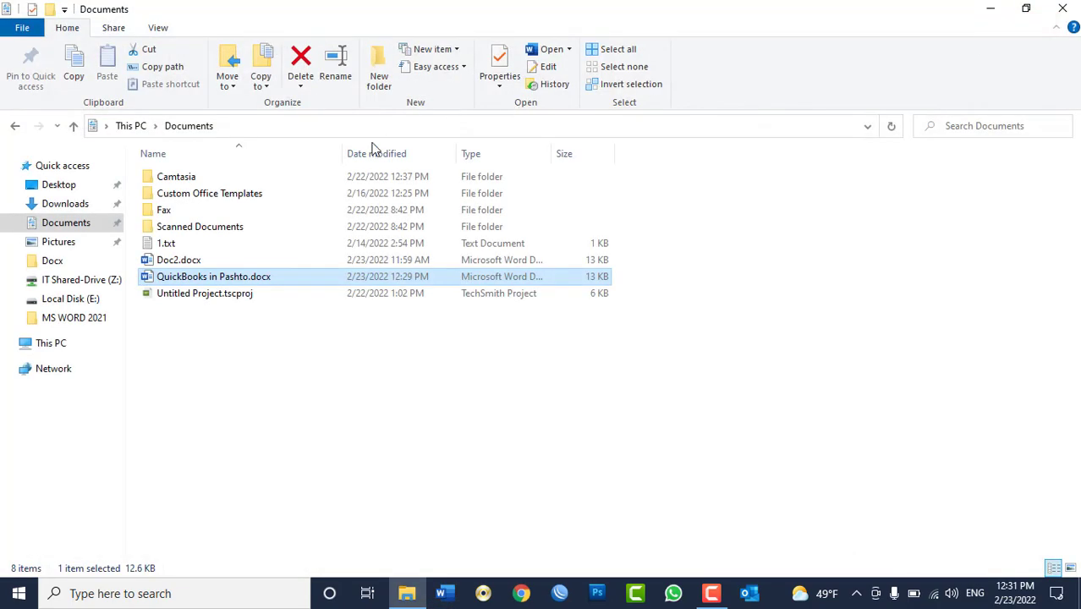
Step: Reopen QuickBooks in Pashto.docx, declining the read-only prompt to open it editable
click(273, 321)
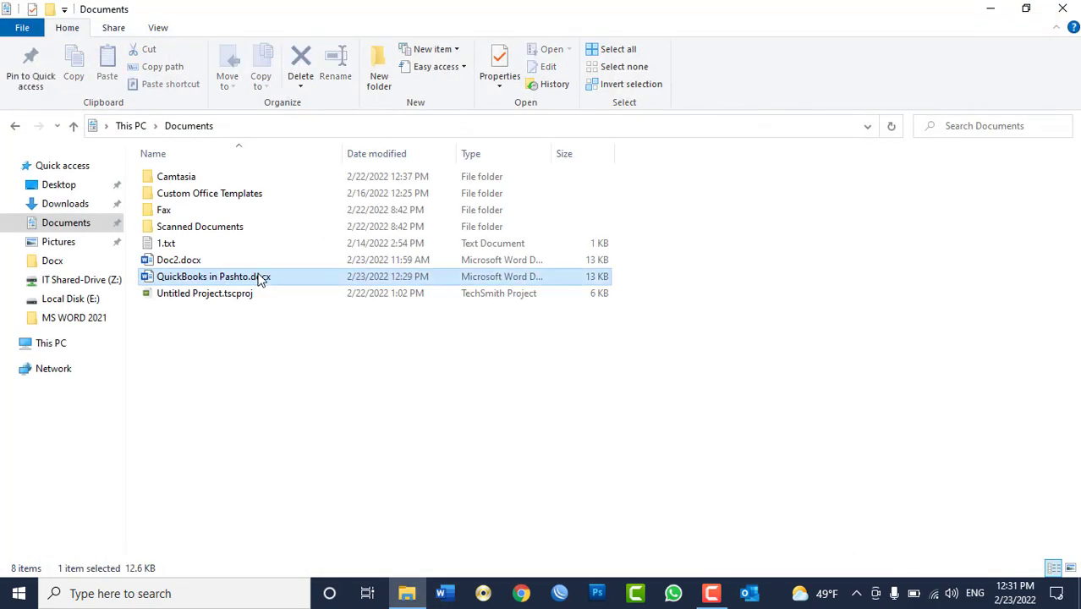
double_click(258, 278)
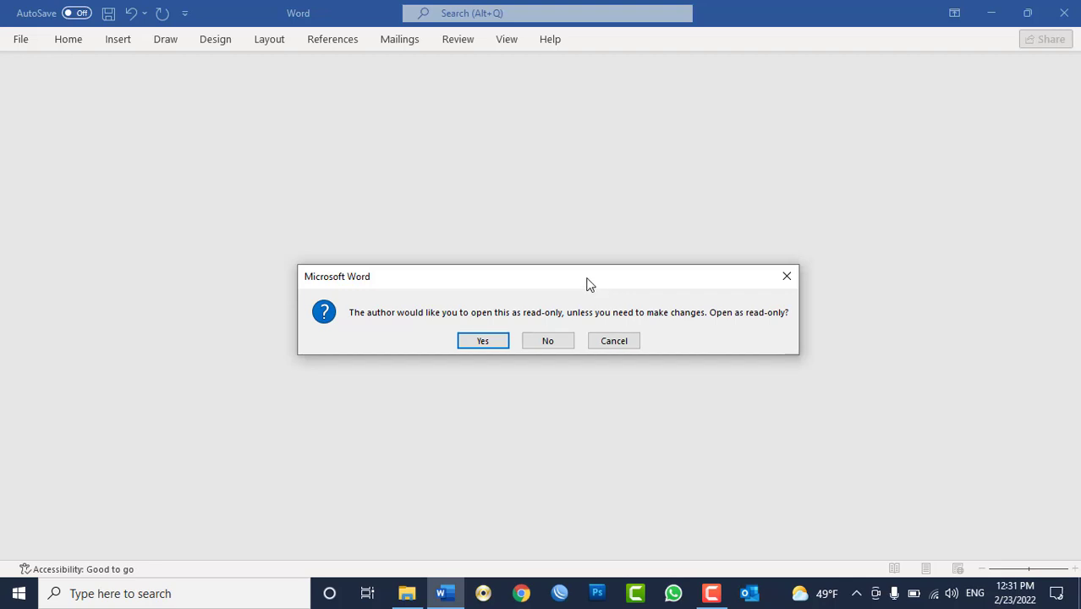
drag(586, 276, 591, 253)
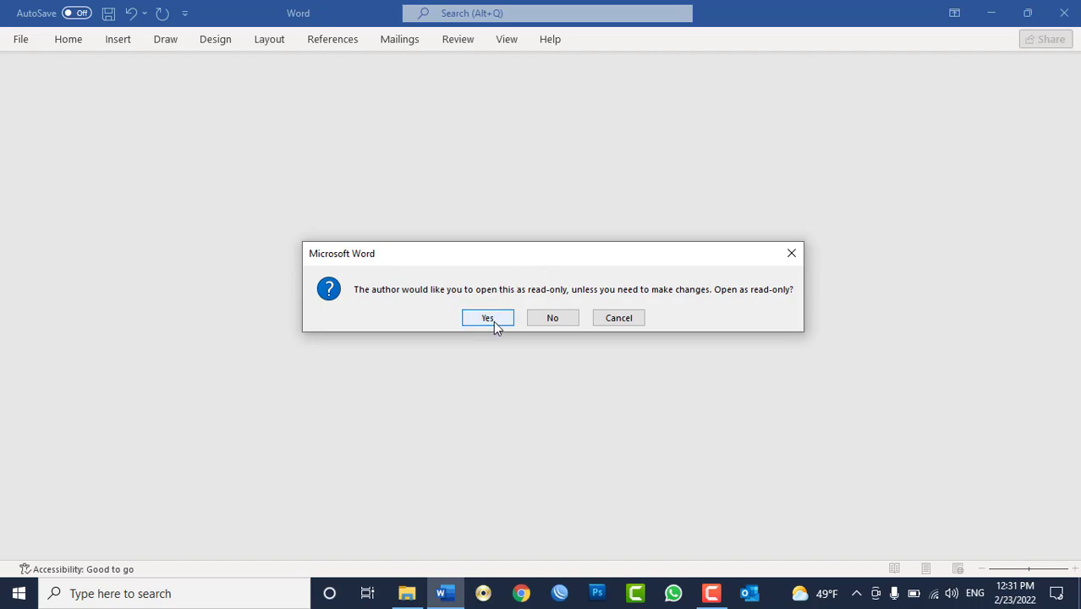
click(550, 319)
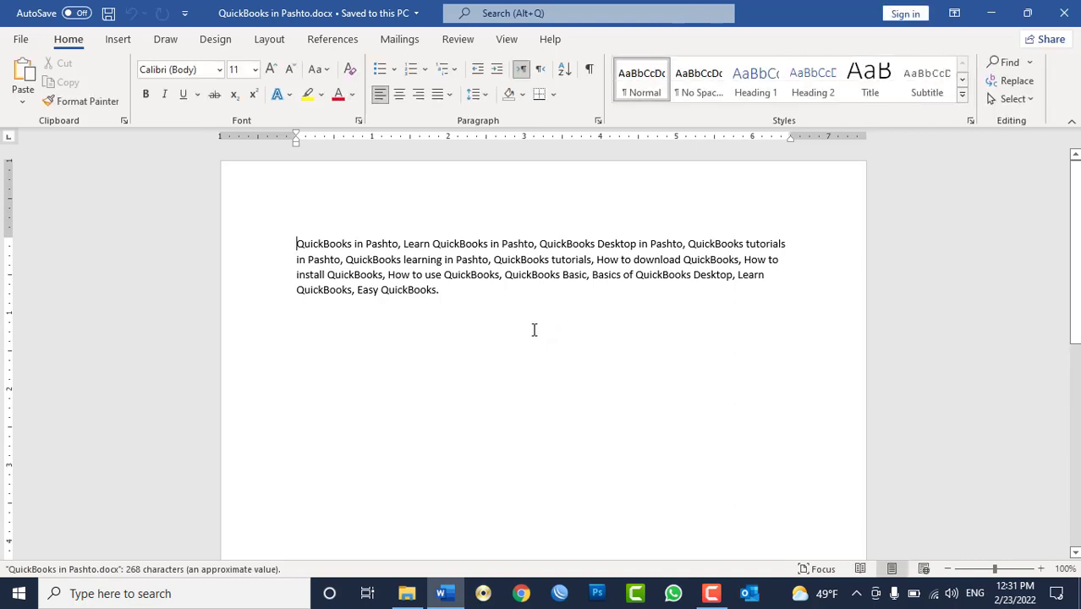
Step: Type test text 'sdfasfasfas Sdf Safd Asd', close without saving, and reopen the file
key(ctrl+End)
text(sdfasfasfas)
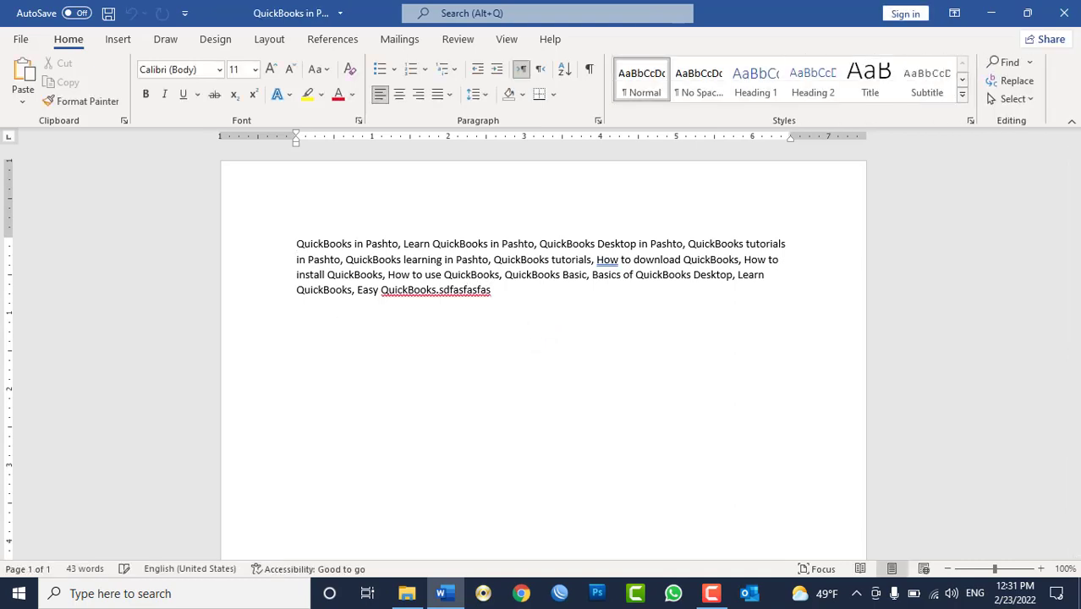
text( Sdf Safd Asd)
key(Return)
key(ctrl+w)
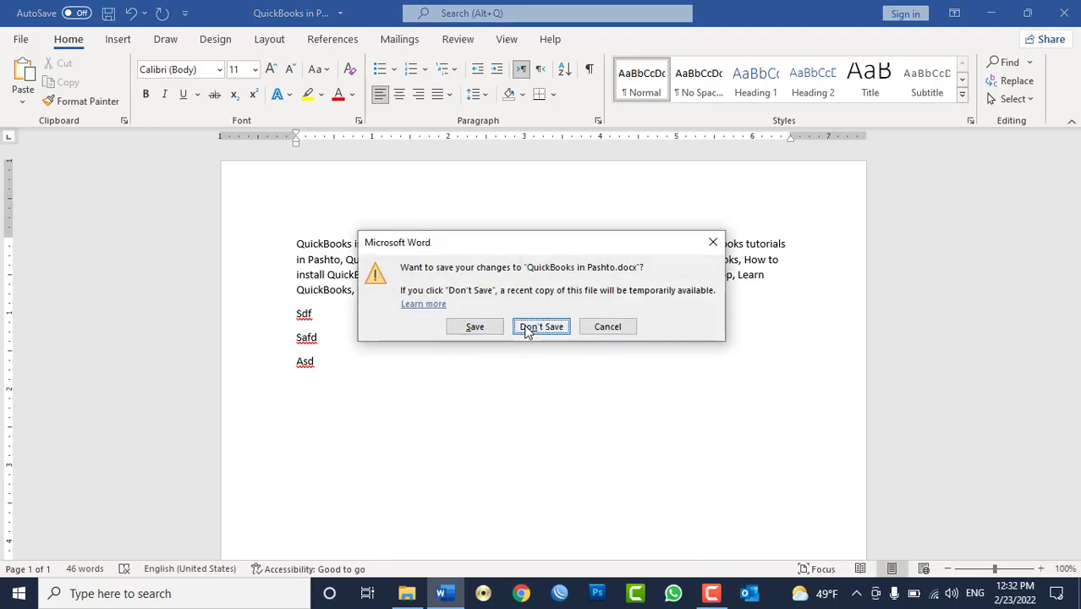
click(526, 327)
click(1064, 13)
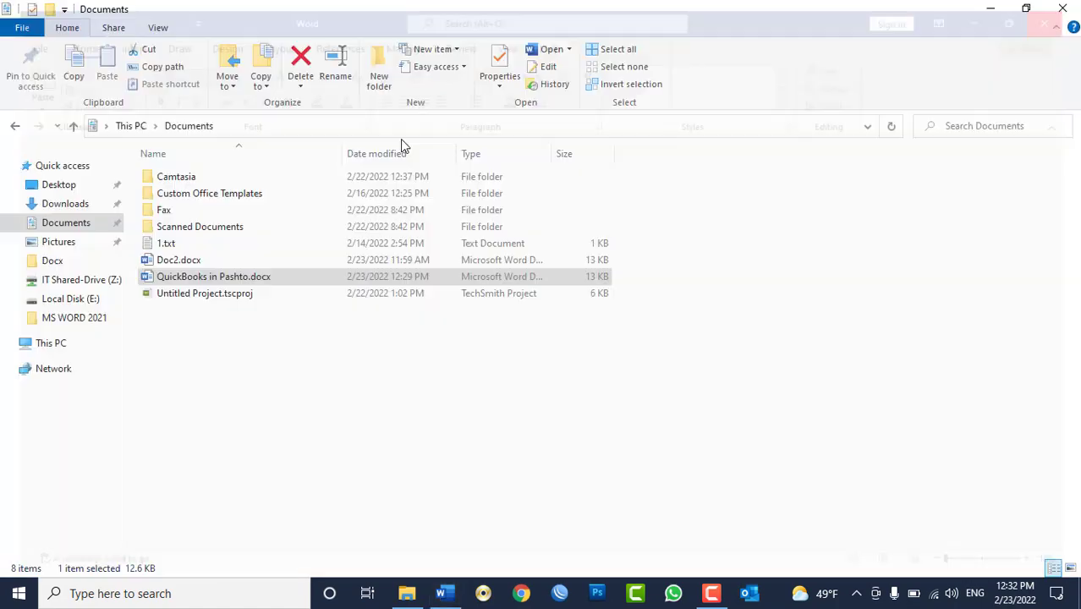
double_click(195, 278)
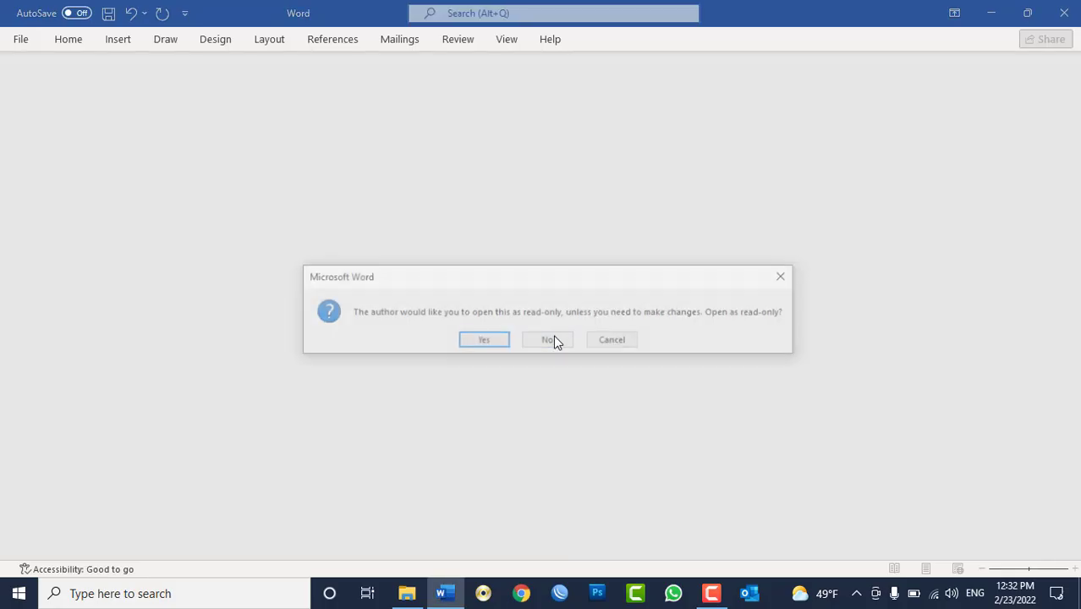
Step: Open the document read-only, check its Protect Document options, then start a blank document
click(486, 342)
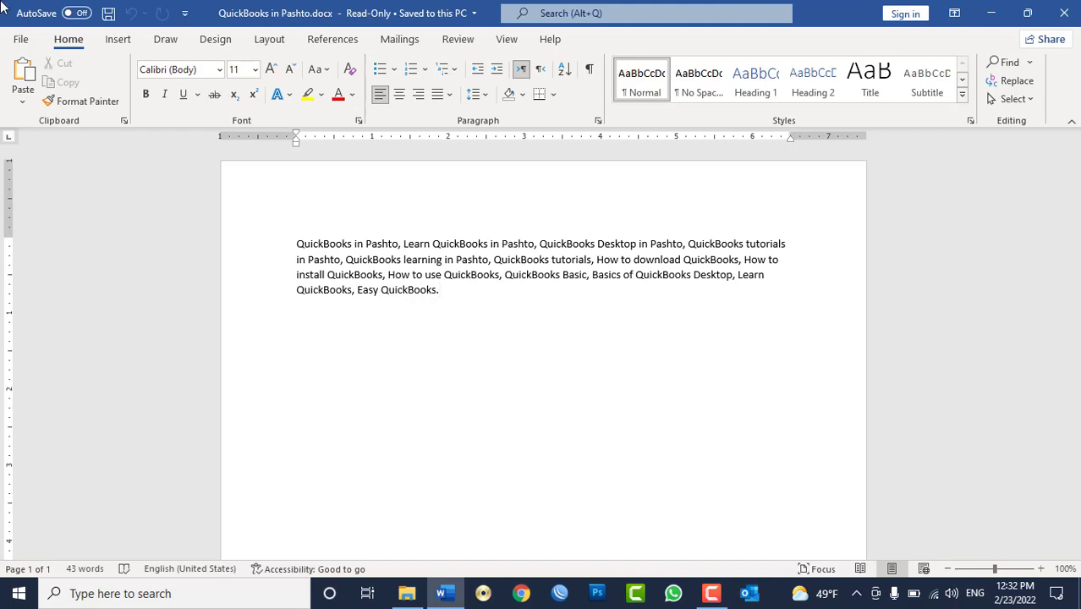
click(20, 39)
click(49, 190)
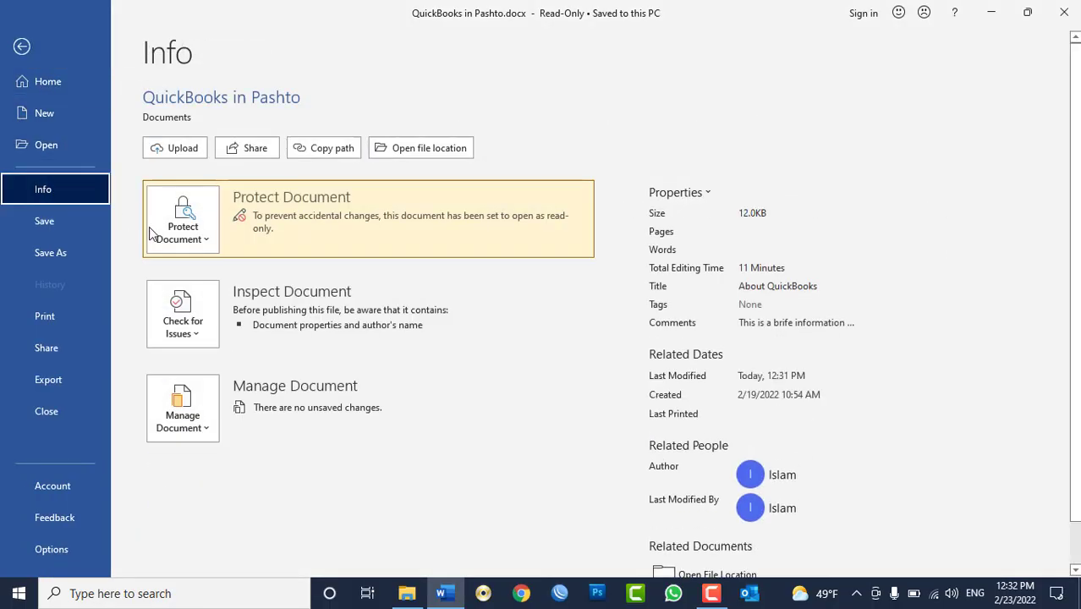
click(182, 228)
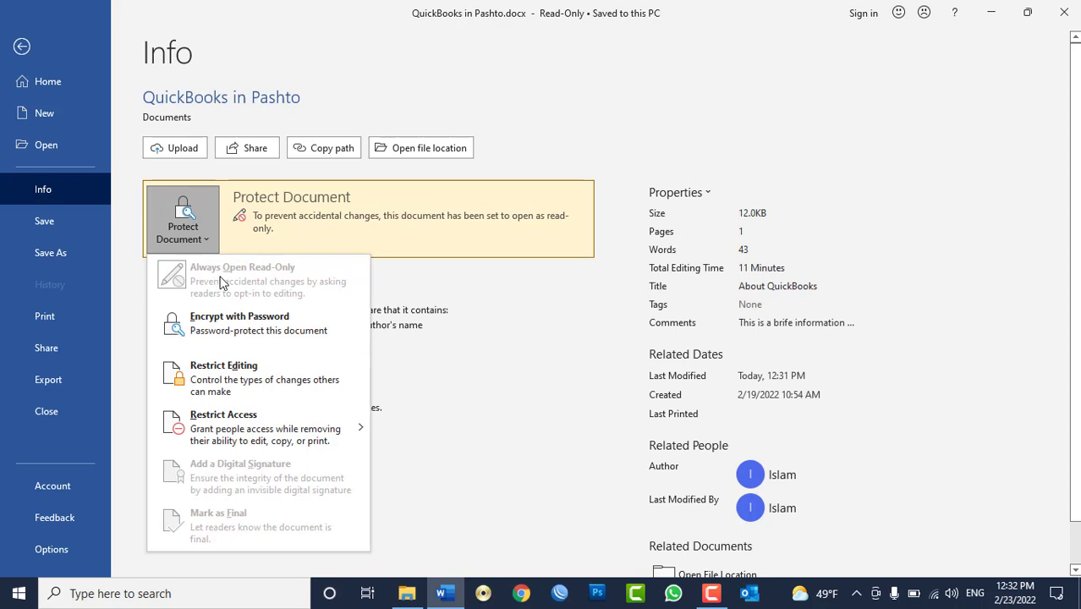
key(Escape)
key(Escape)
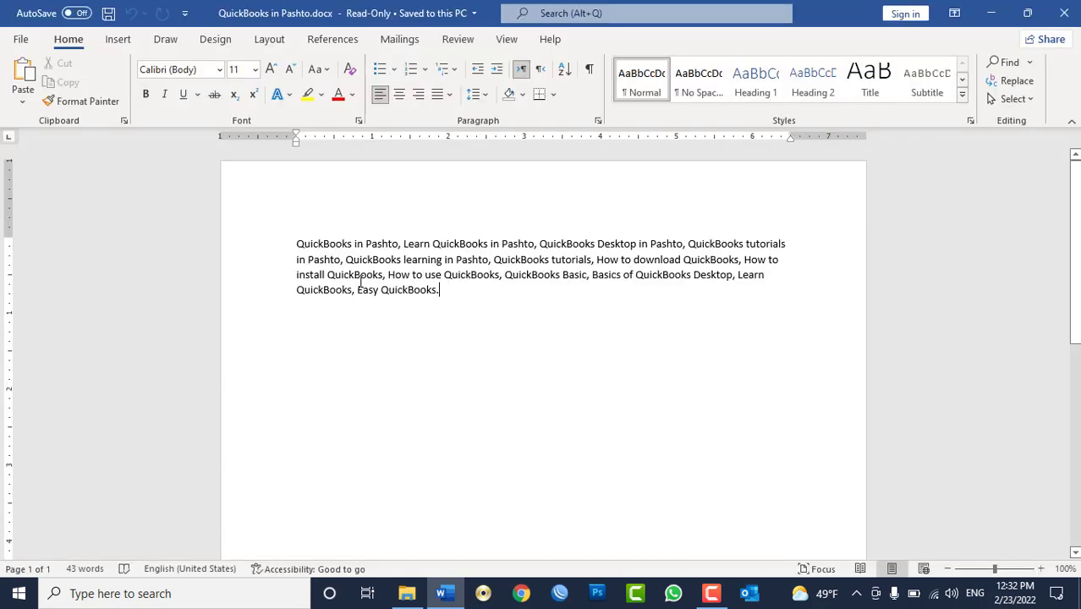
key(ctrl+n)
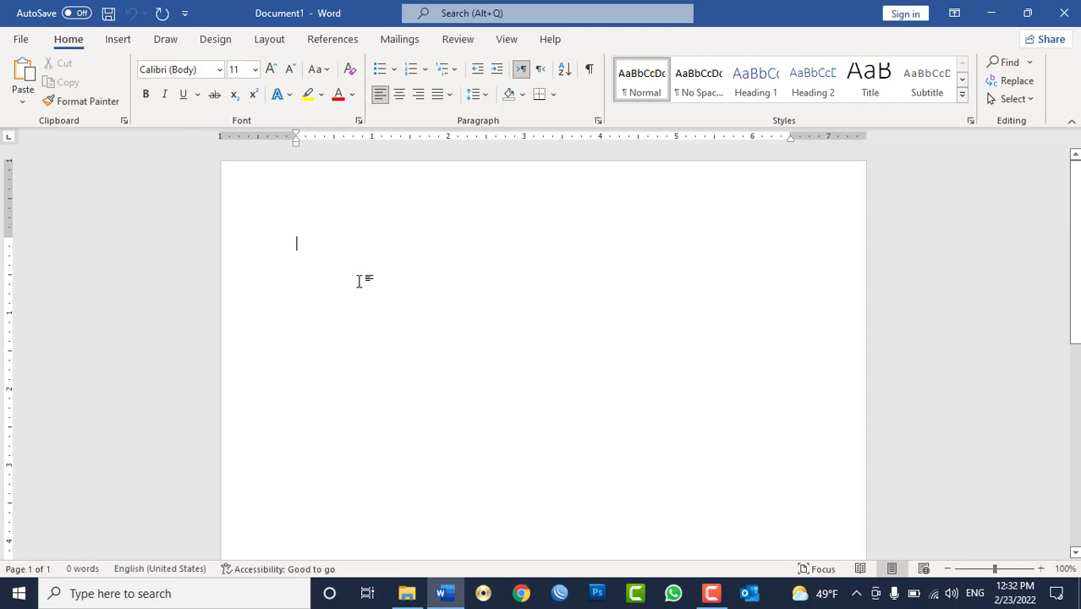
Step: Generate default sample paragraphs with =rand()
text(=ran)
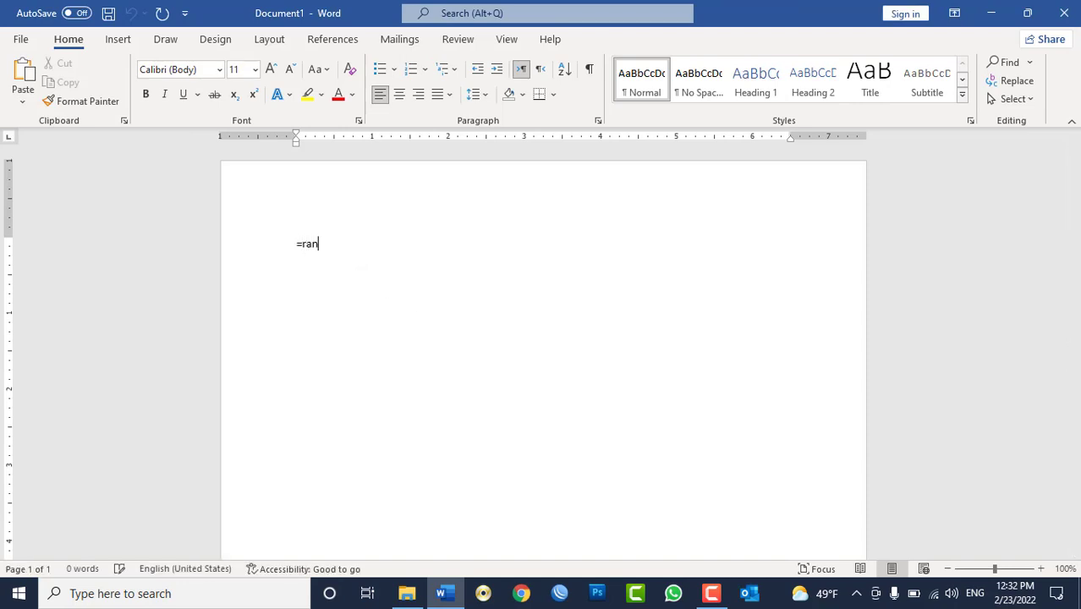
text(d())
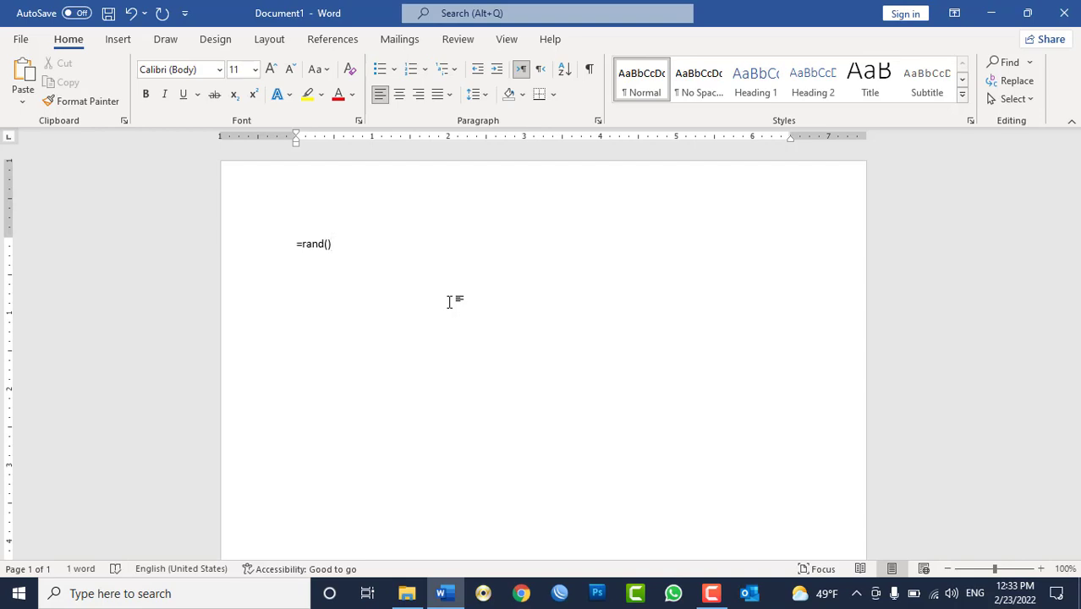
key(Return)
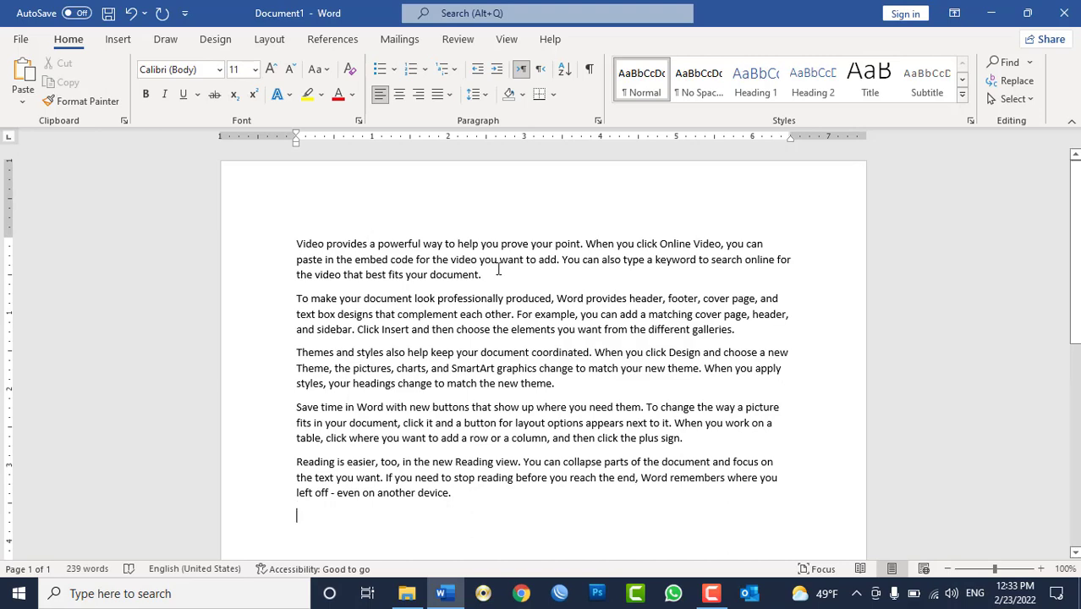
triple_click(440, 264)
click(495, 315)
click(488, 407)
Step: Replace all text with =rand(111), producing ten pages of sample text
key(ctrl+a)
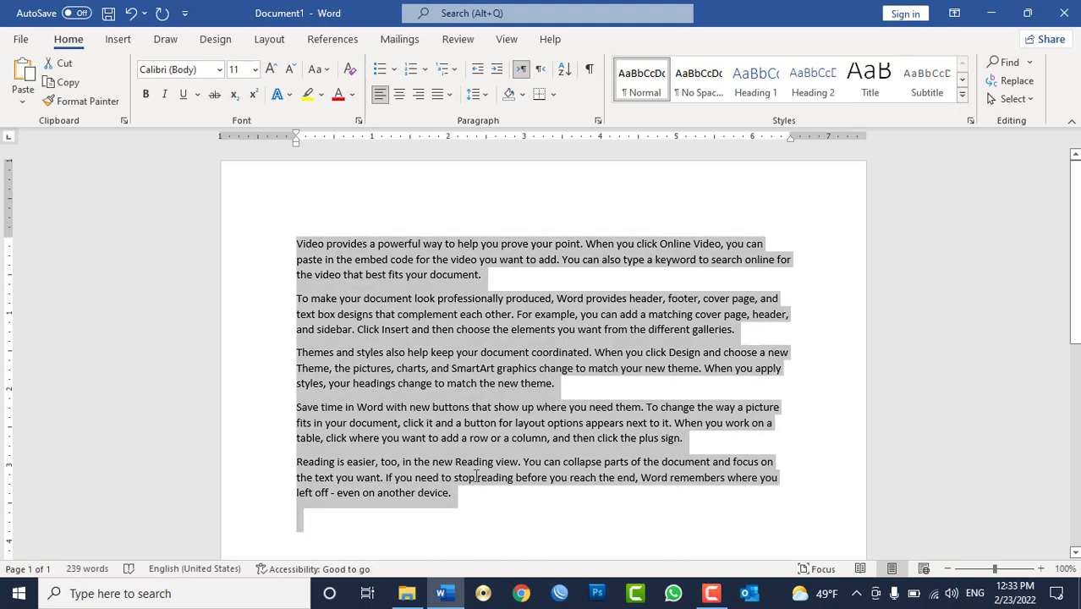
text(=rard(1)
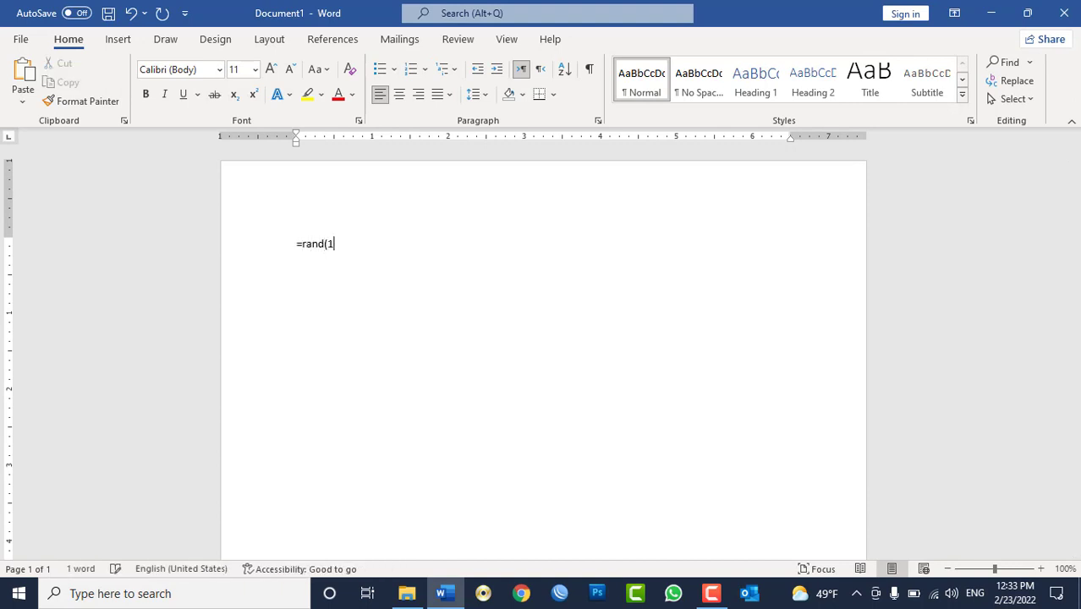
text())
key(Return)
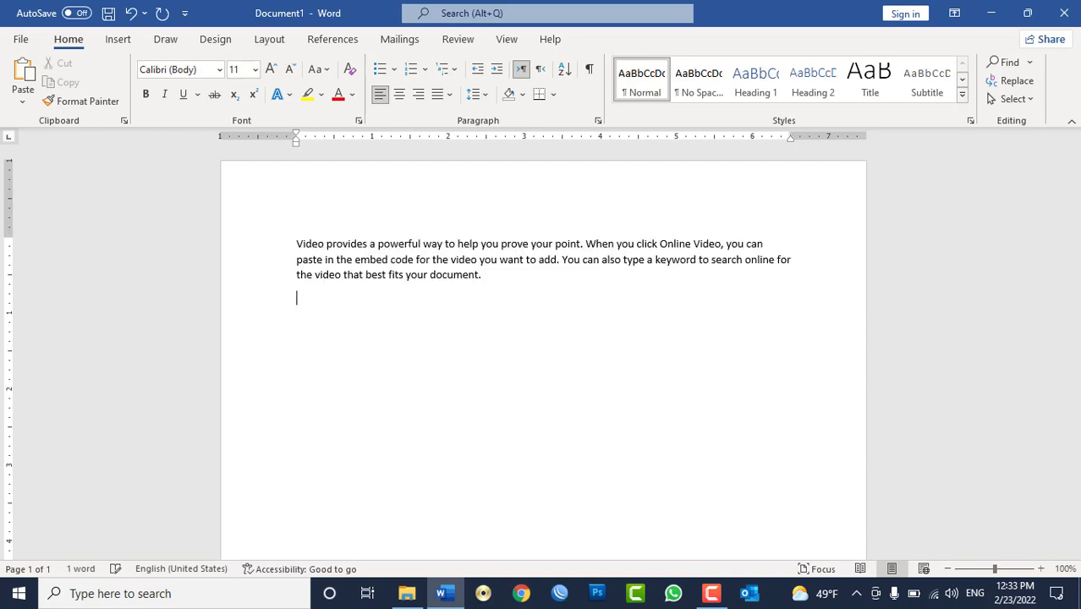
key(ctrl+z)
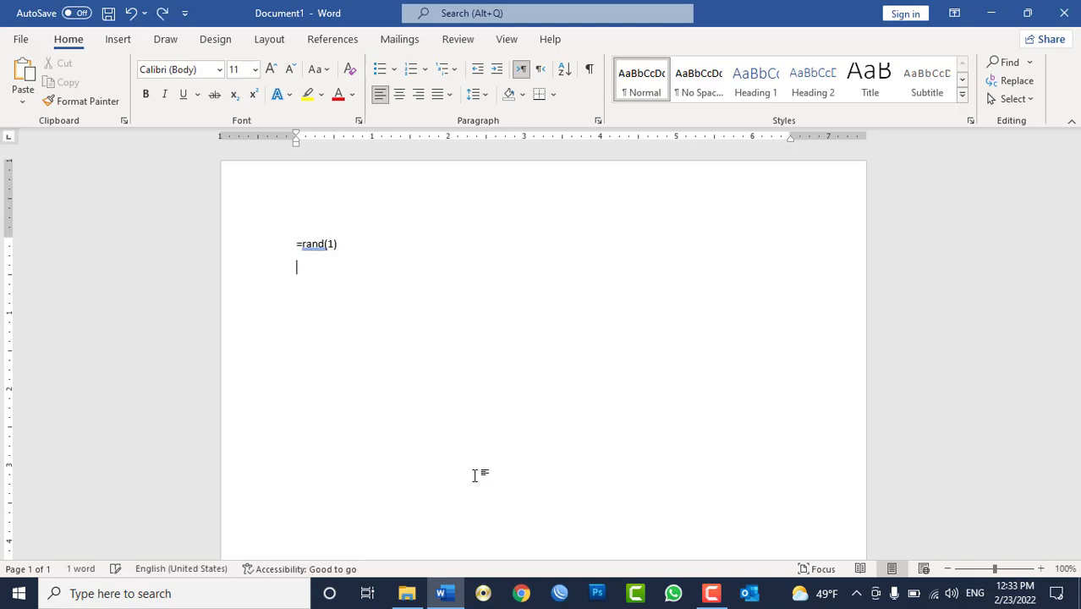
key(BackSpace)
key(BackSpace)
text(11)
text())
key(Return)
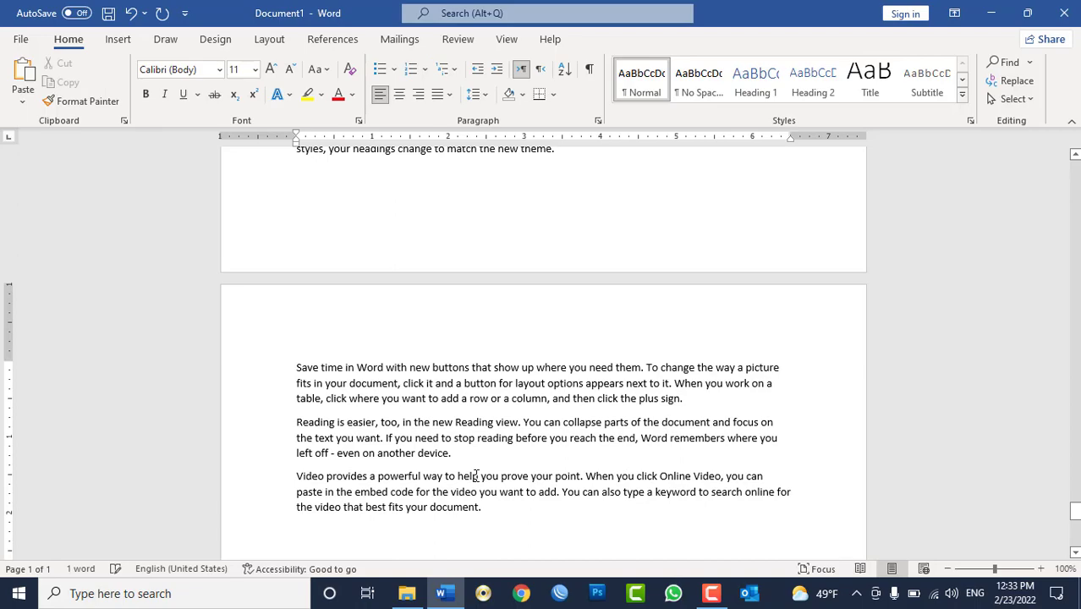
Step: Scroll through the generated ten-page sample text
click(518, 422)
scroll(490, 446, up, 6)
scroll(490, 446, down, 4)
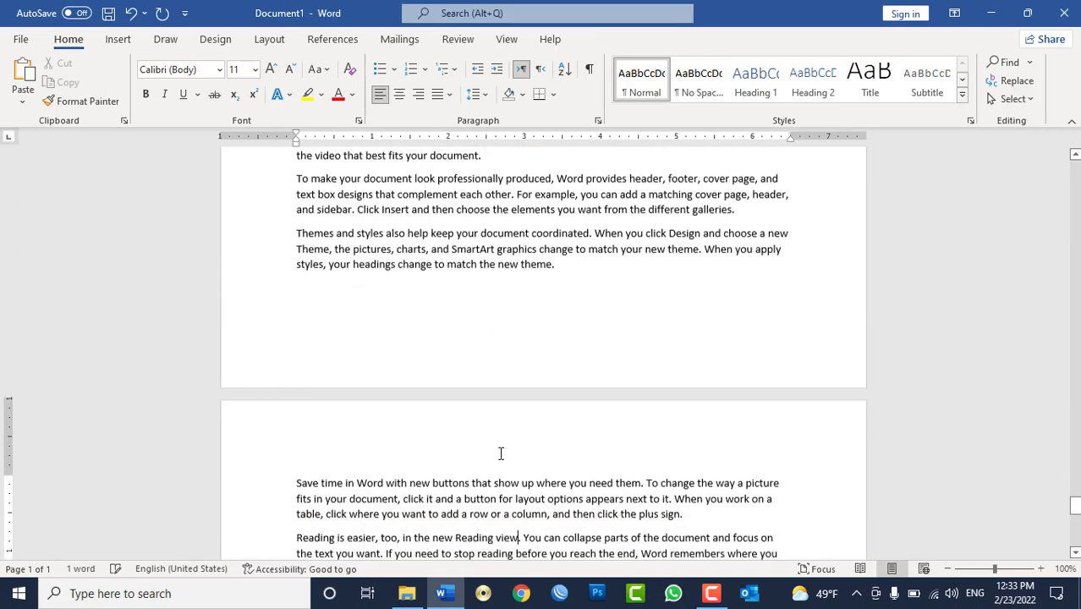
scroll(500, 453, down, 3)
scroll(501, 454, down, 5)
scroll(501, 453, up, 3)
scroll(501, 454, up, 2)
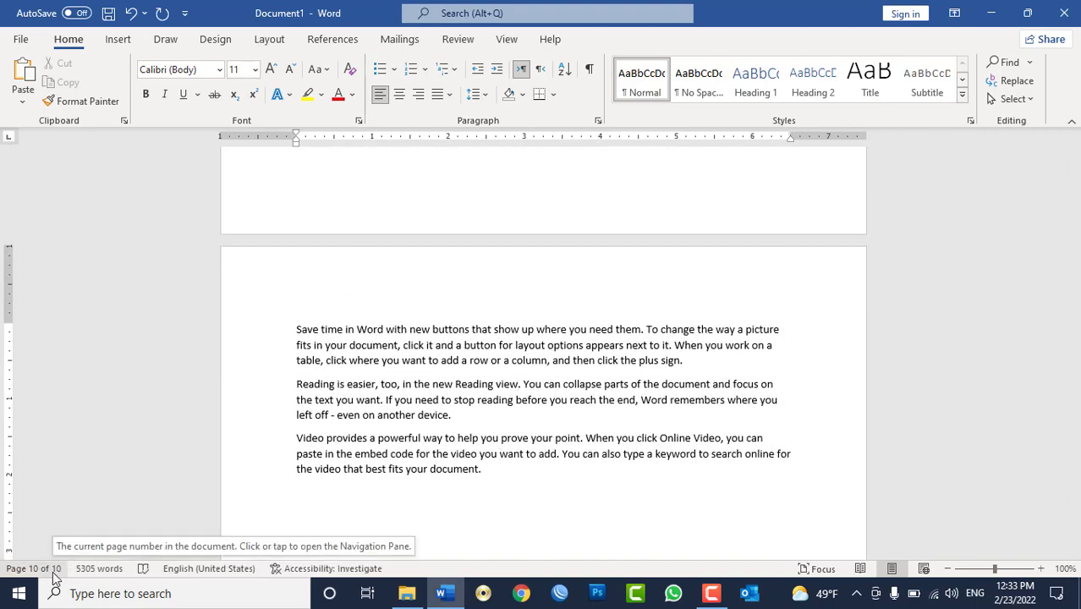
Step: Check the Info page showing 10 pages and 5305 words, then return to the document
click(20, 39)
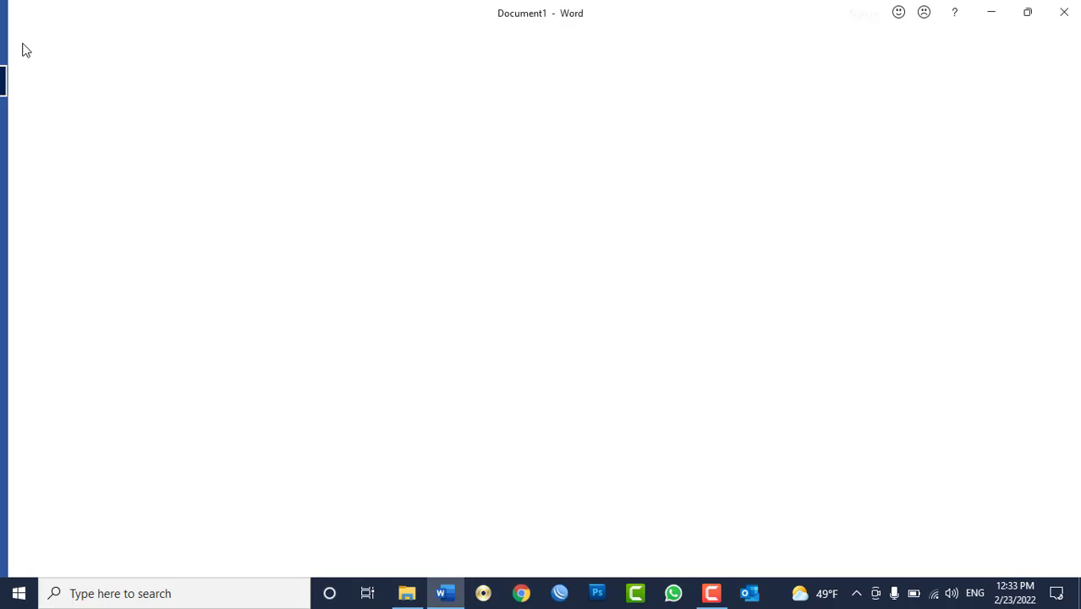
click(82, 191)
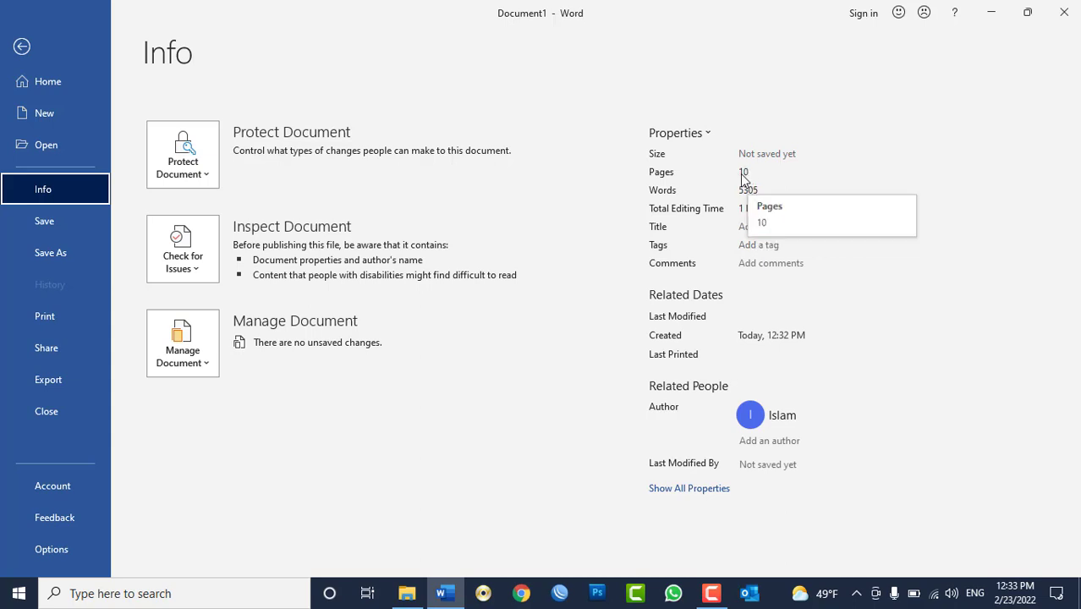
key(Escape)
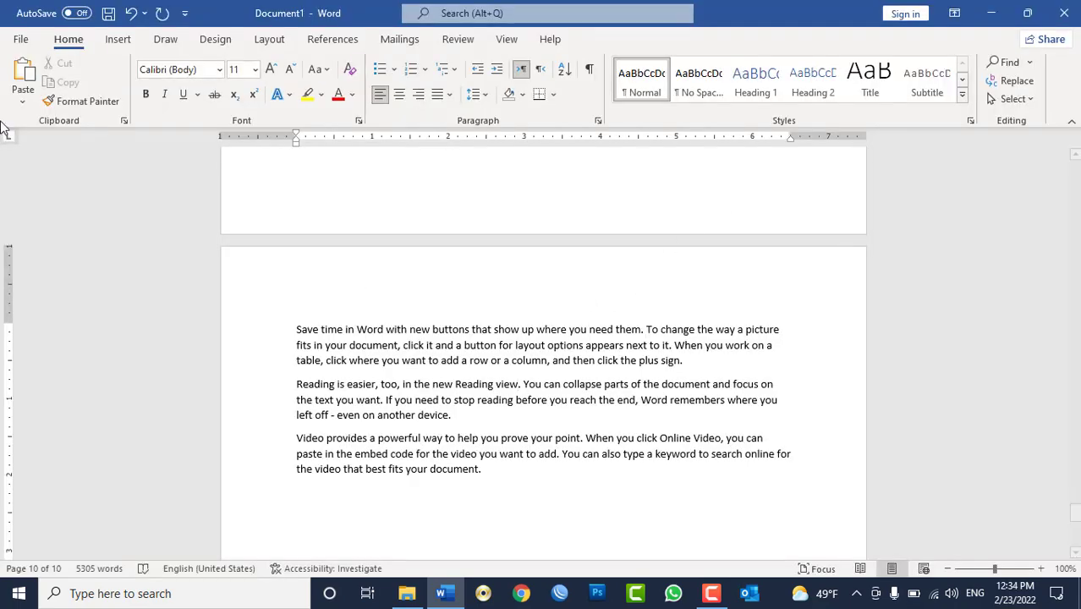
Step: Replace the ten pages with five =rand() paragraphs, then delete all the text
key(ctrl+a)
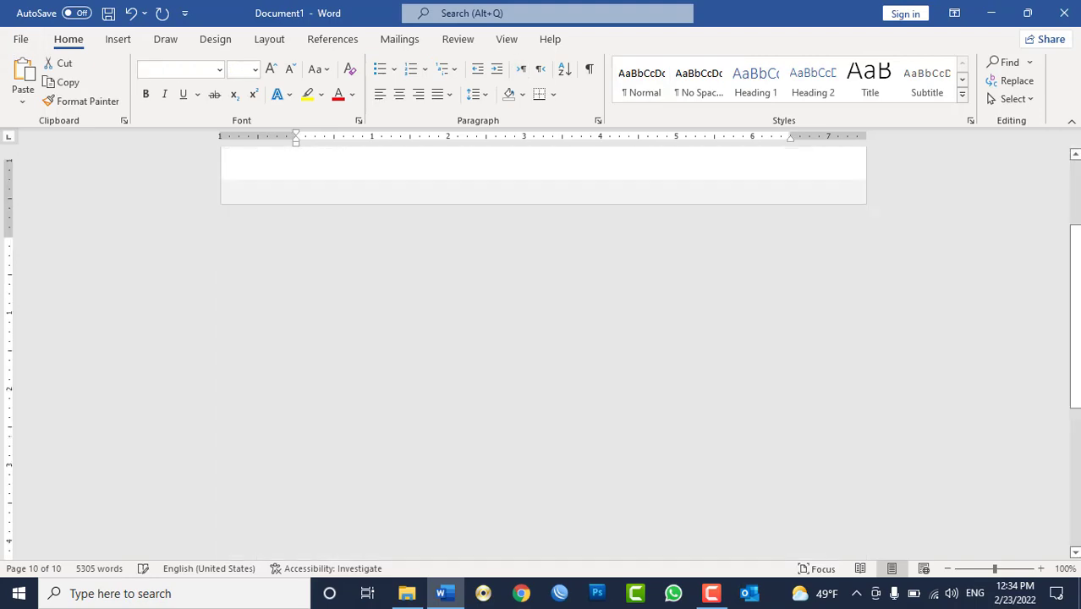
text(=rand())
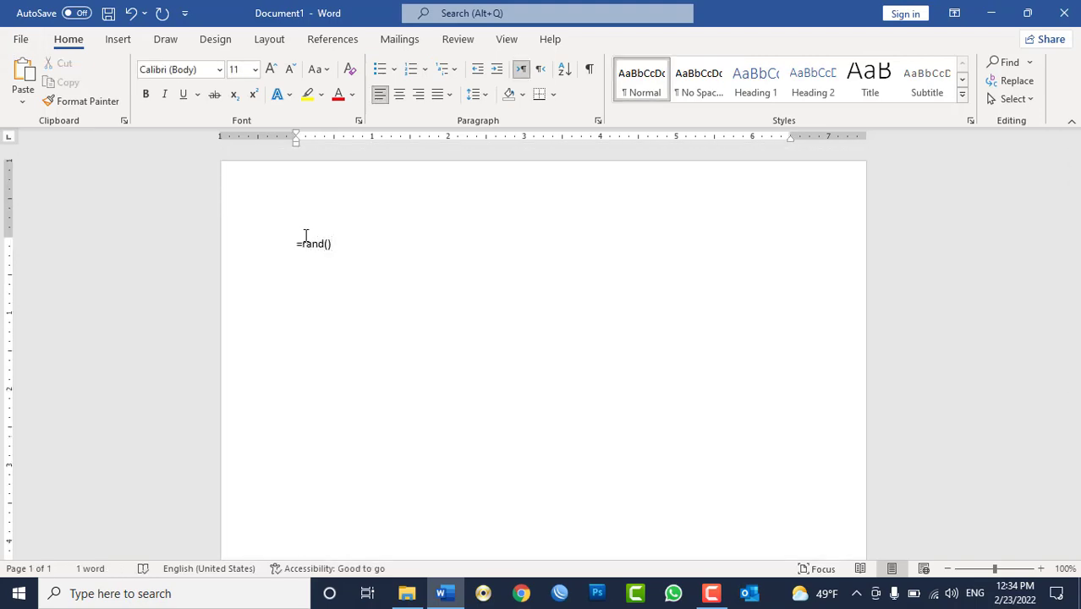
key(Return)
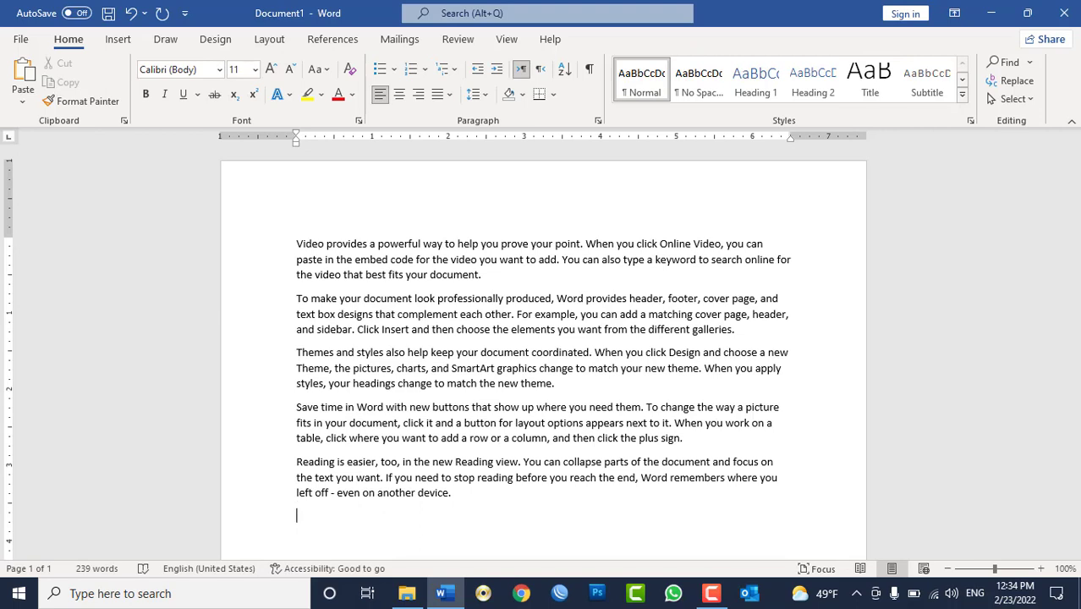
click(451, 492)
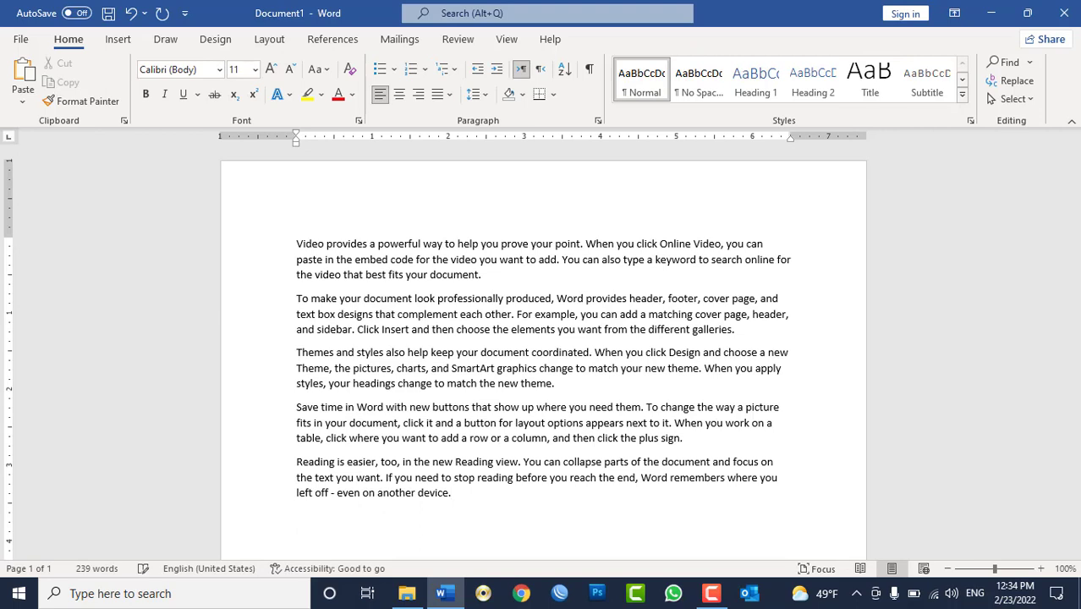
shift+click(305, 235)
key(Delete)
Step: Type 'Islam', then replace everything with five fresh =rand() paragraphs
text(Islam)
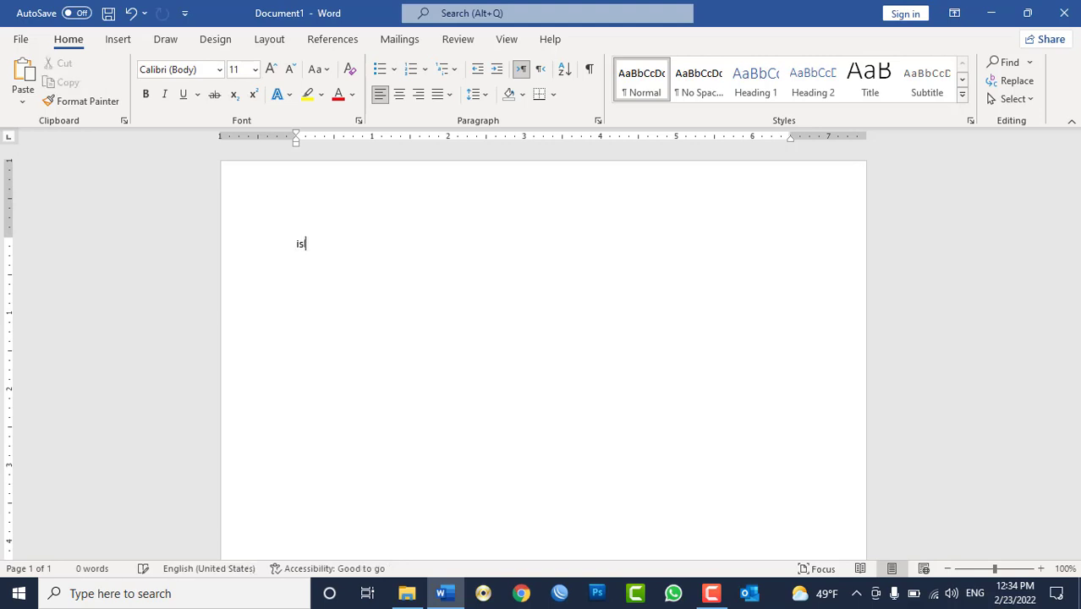
key(Return)
key(ctrl+z)
text(=rand)
key(ctrl+a)
text(=rand())
key(Return)
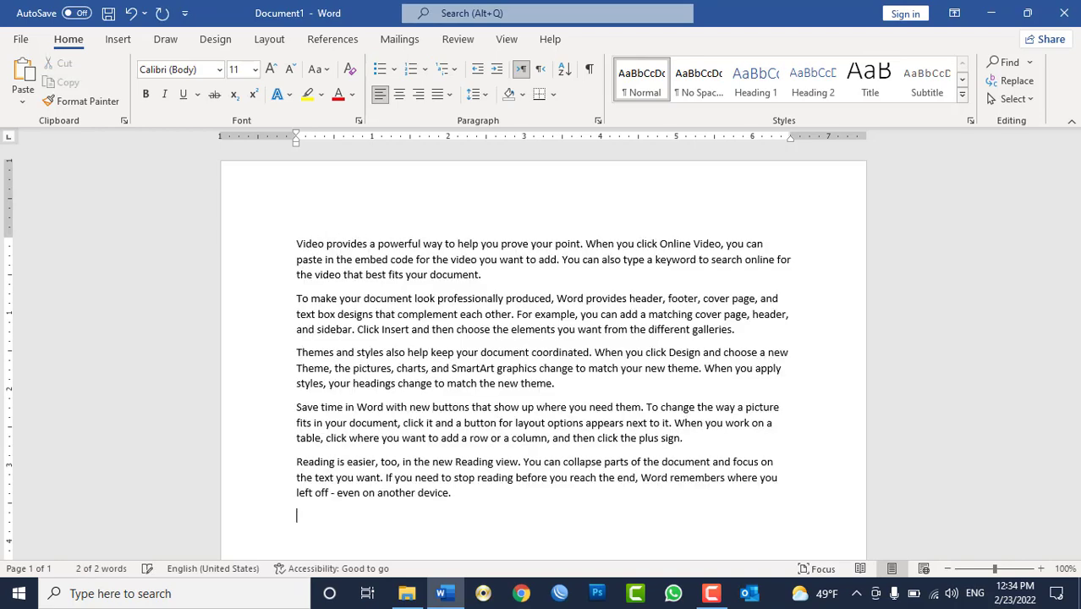
Step: Save the document to the Desktop as Computer Data.docx
click(109, 16)
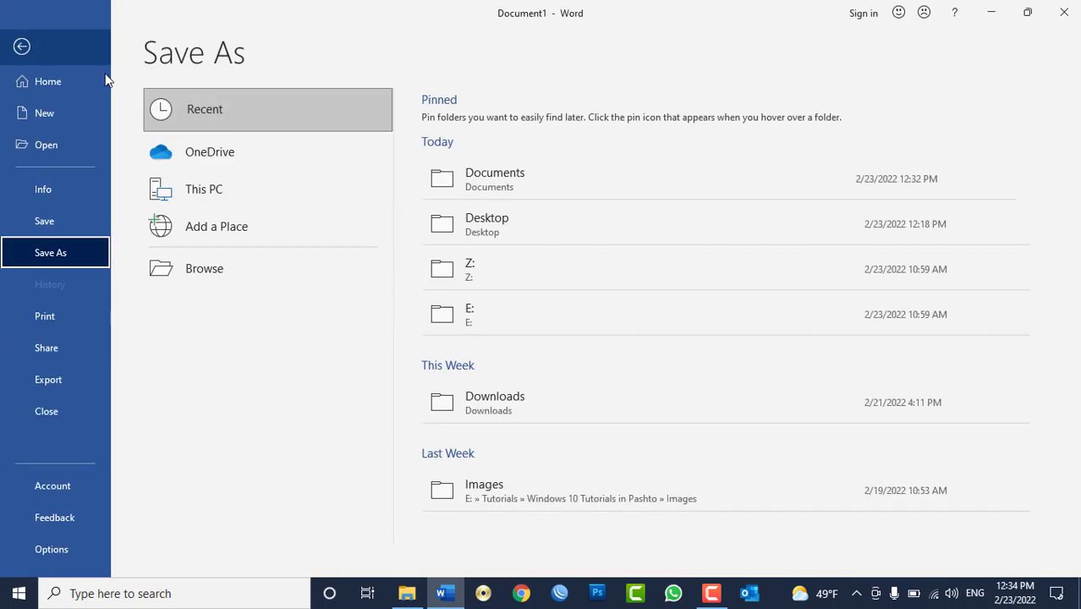
click(211, 260)
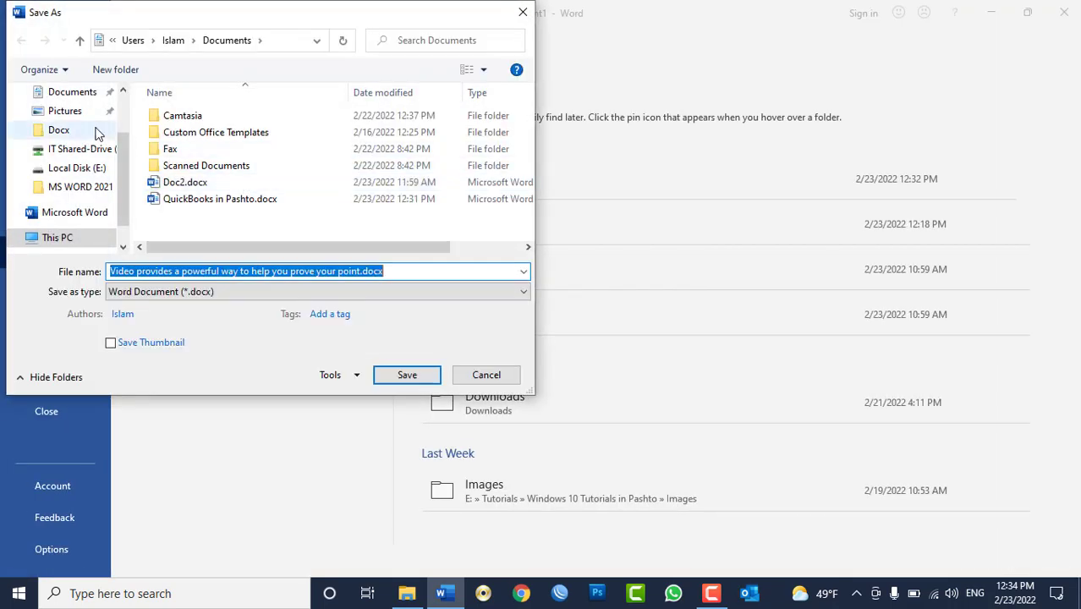
click(72, 124)
click(194, 266)
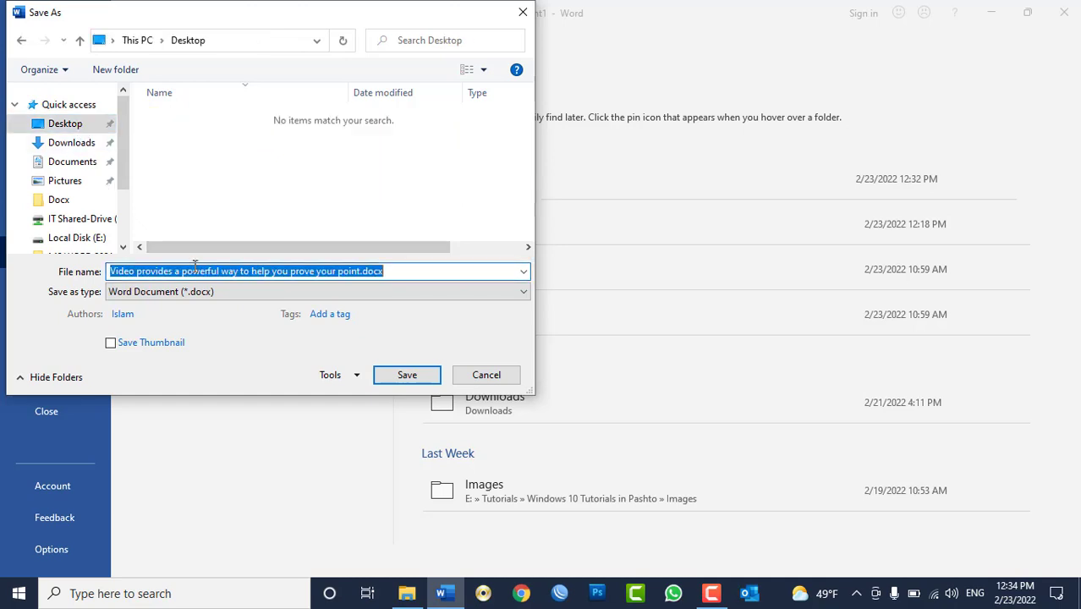
text(Comp)
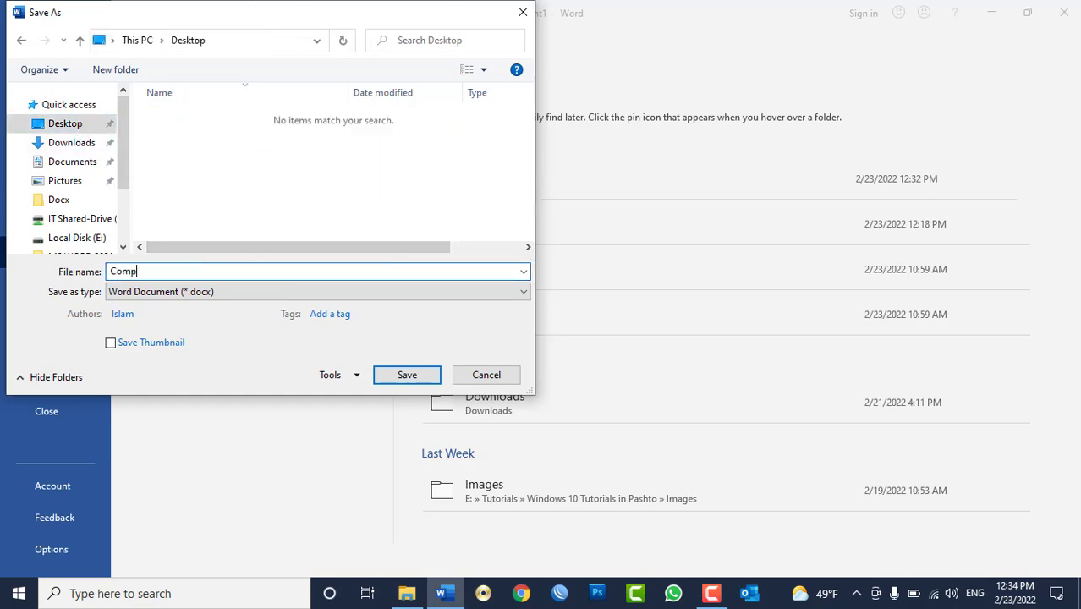
text(uter Dat)
text(a)
click(406, 375)
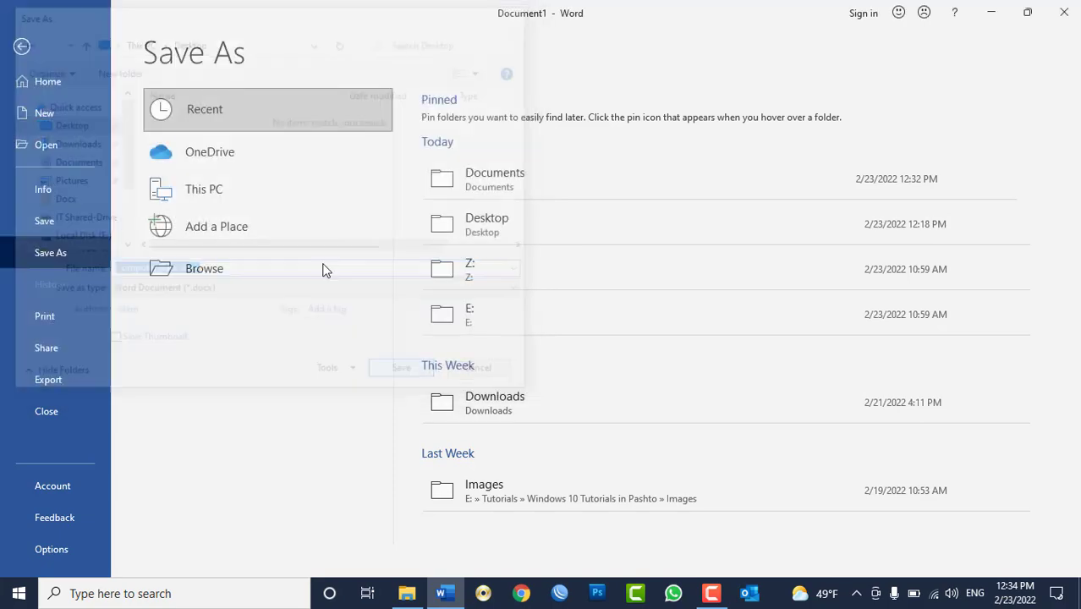
Step: Review the Protect Document options on the Info page, then return to the document
click(21, 40)
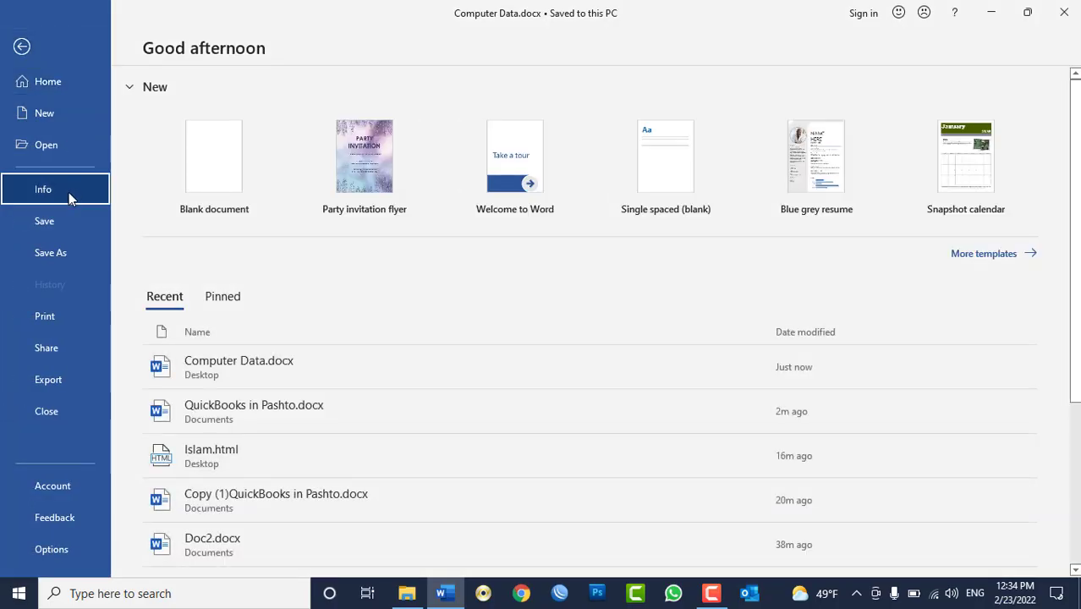
click(68, 190)
click(196, 242)
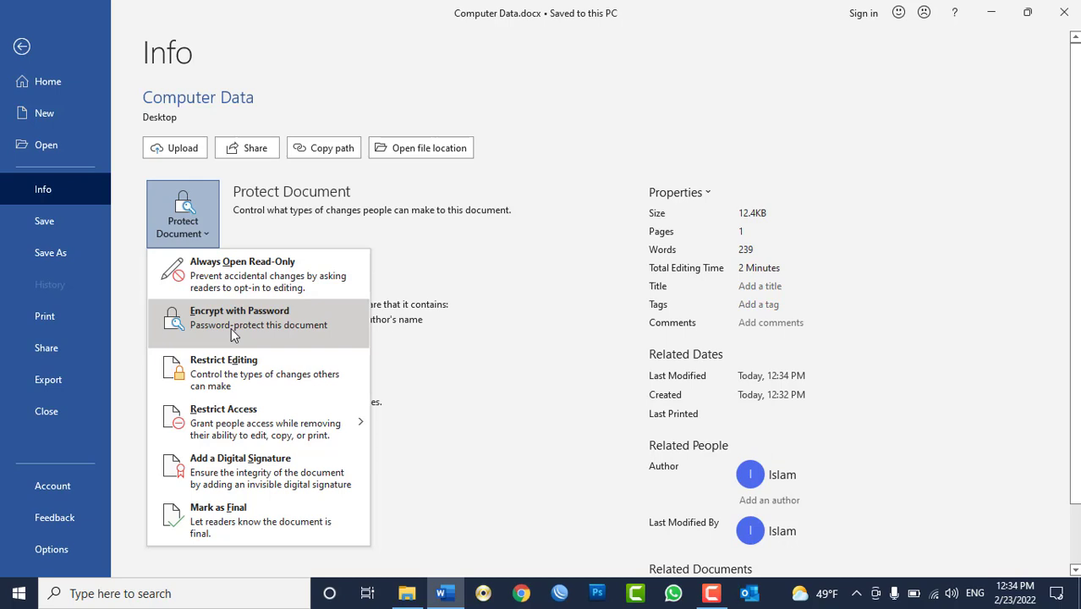
key(Escape)
key(Escape)
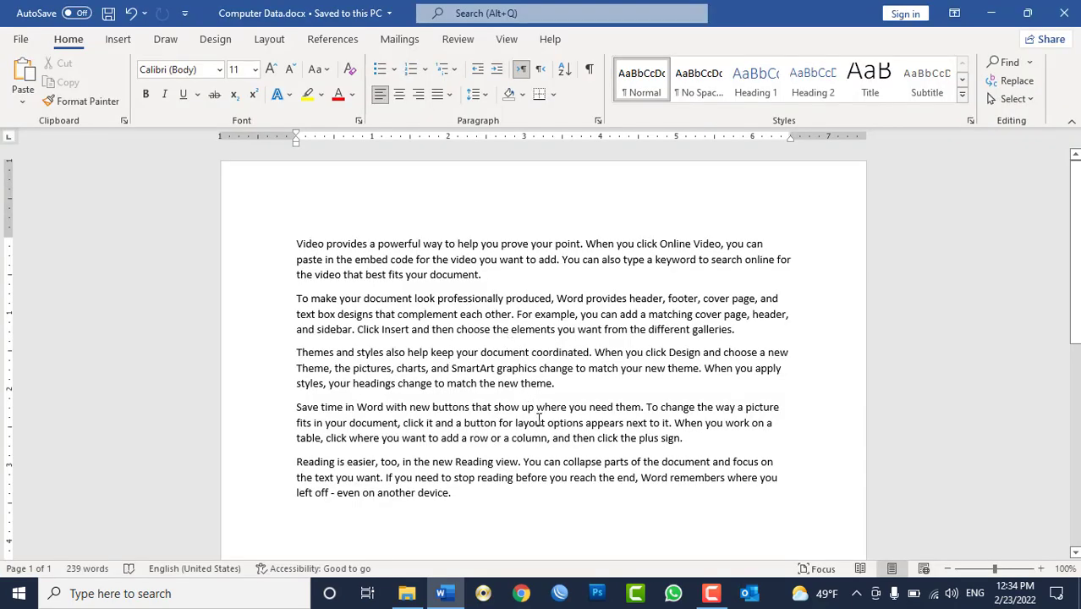
Step: Close Computer Data, fill a new document with =rand() sample text, and reach Save As
key(ctrl+w)
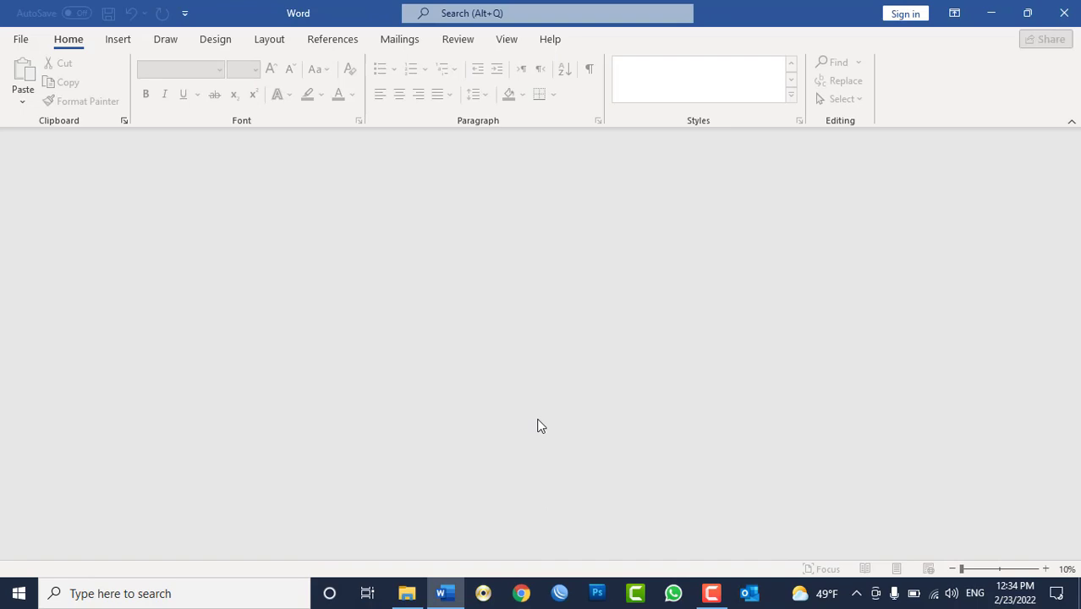
key(ctrl+n)
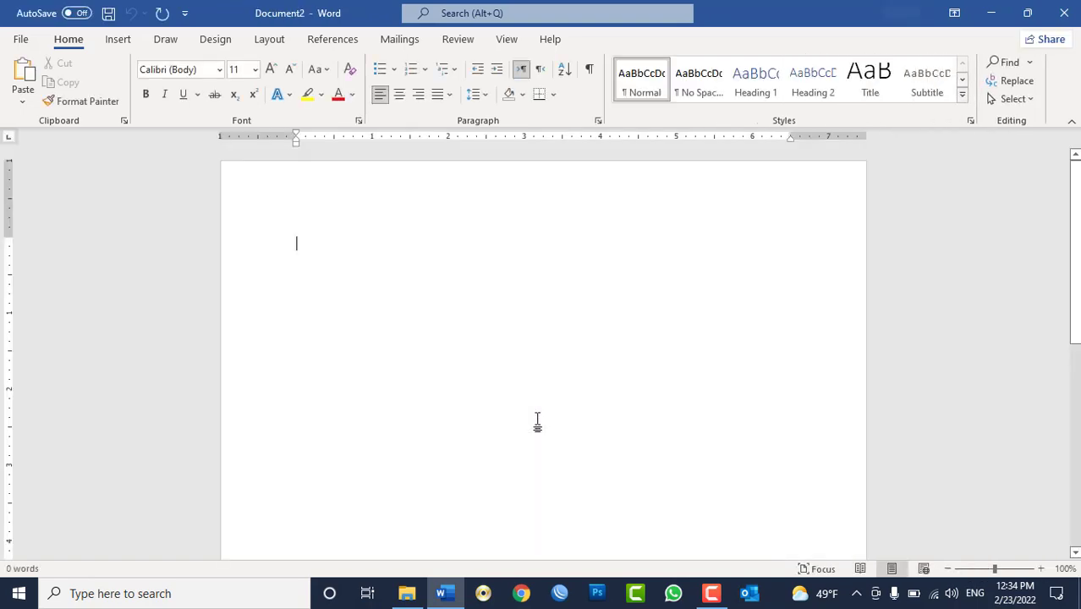
text(=)
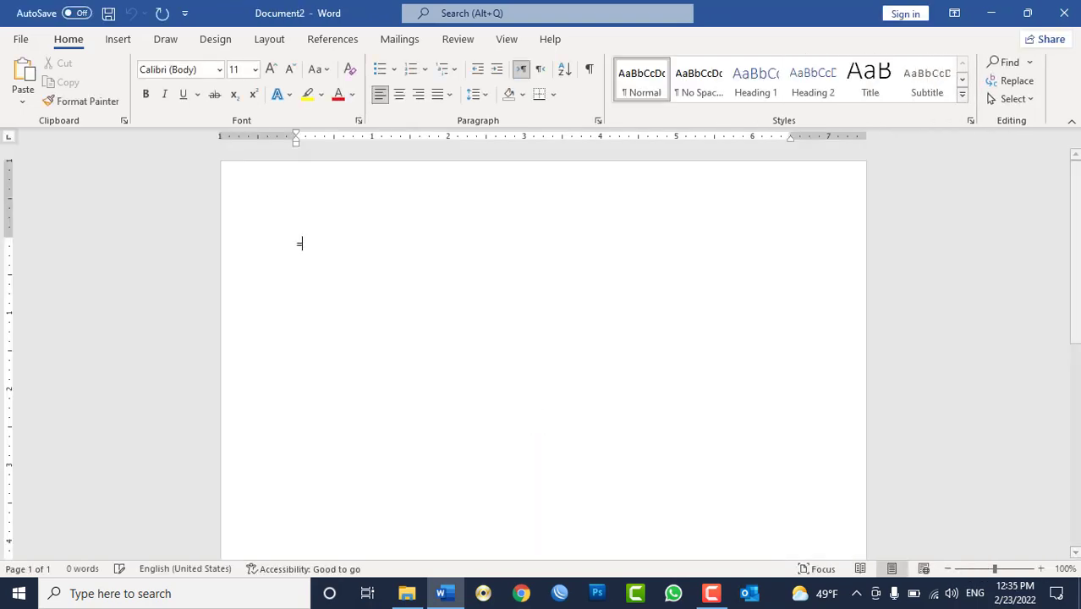
text(rand())
key(Return)
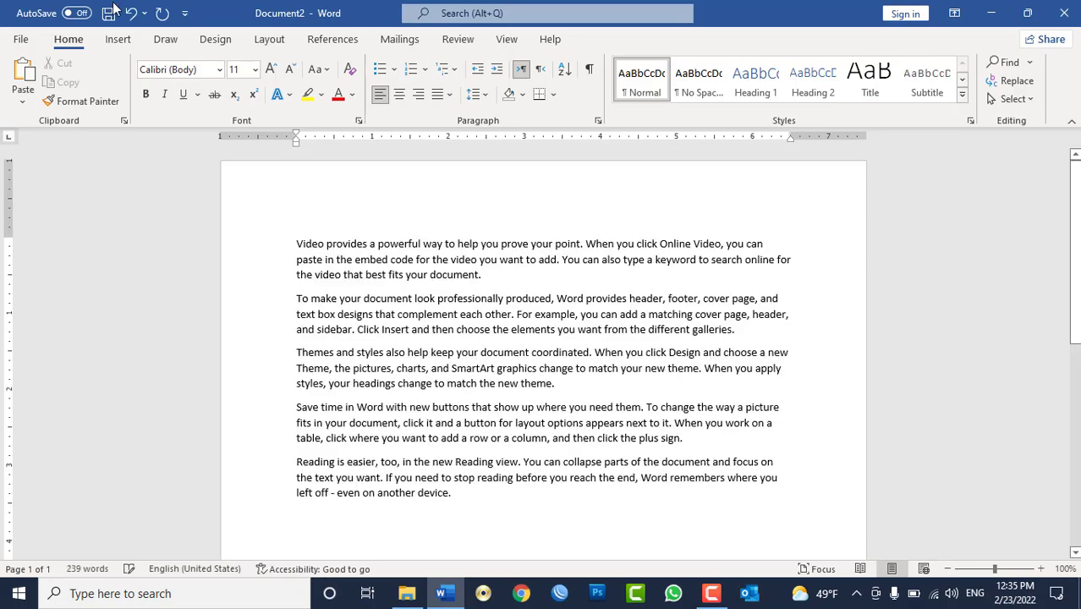
click(29, 39)
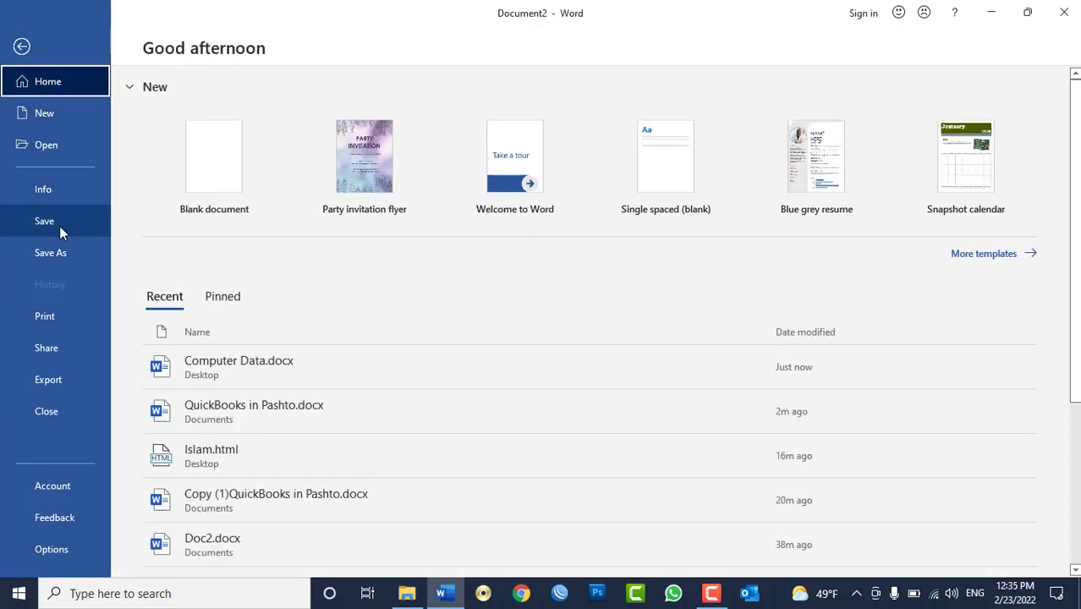
click(59, 226)
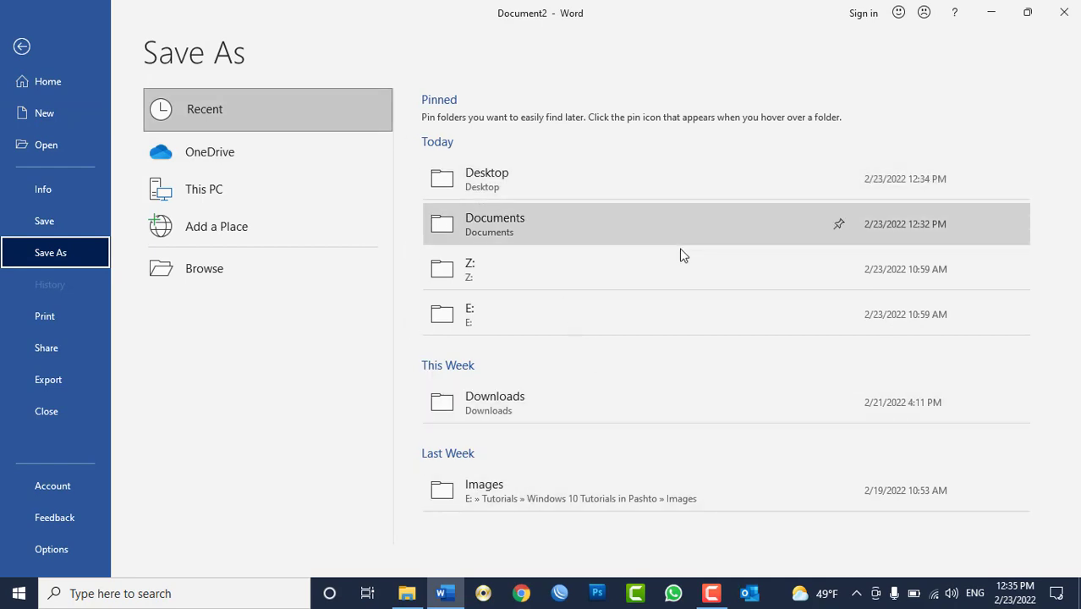
Step: Choose the Desktop as the save location for the document
click(236, 274)
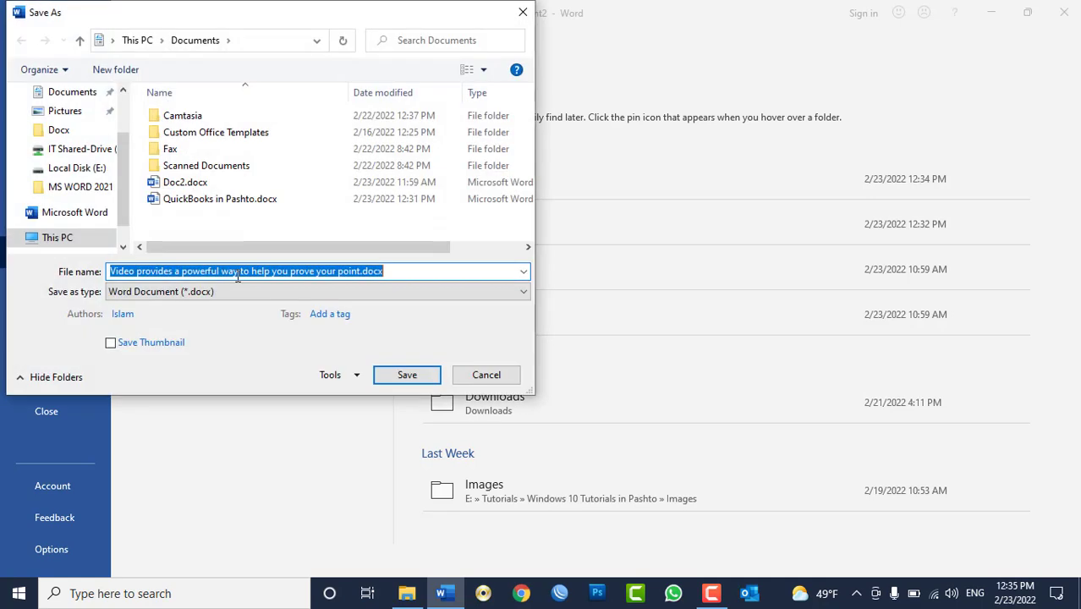
scroll(76, 144, up, 2)
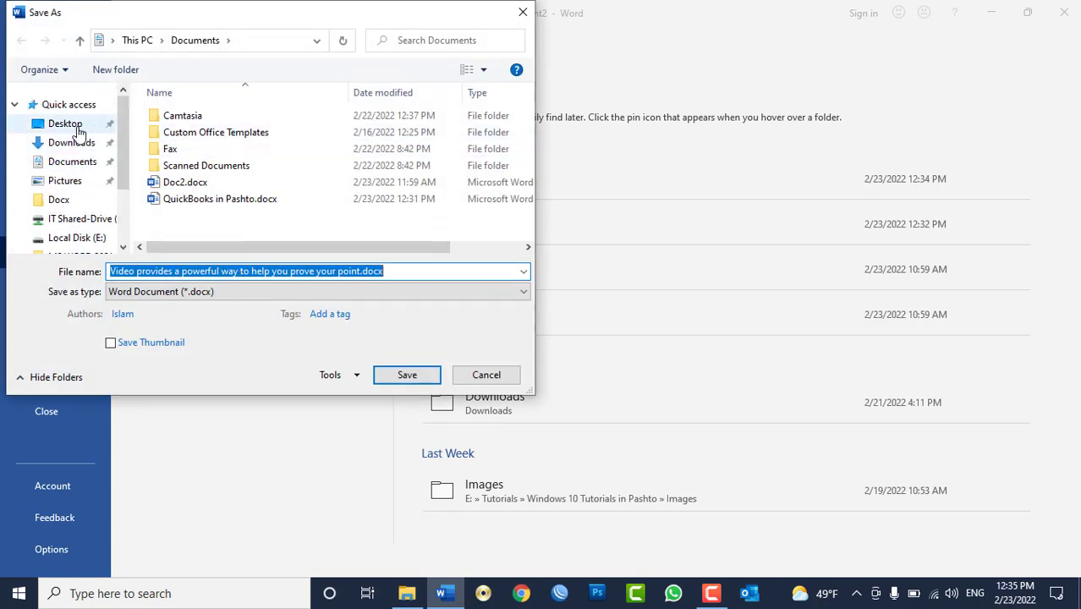
click(72, 126)
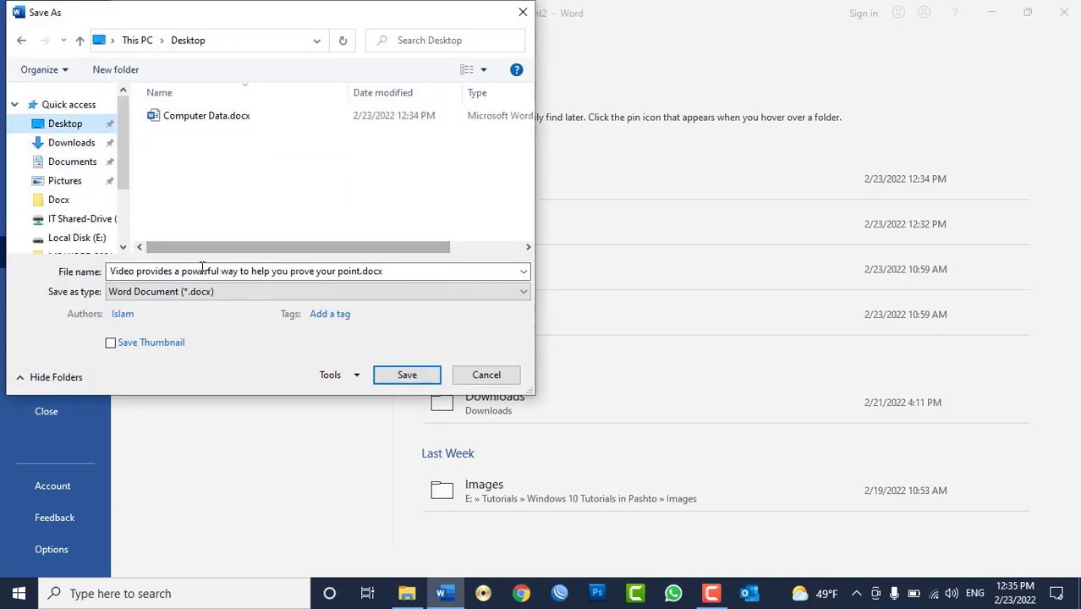
Step: Name the file 'About Computer' and bring up its General Options for passwords
text(He)
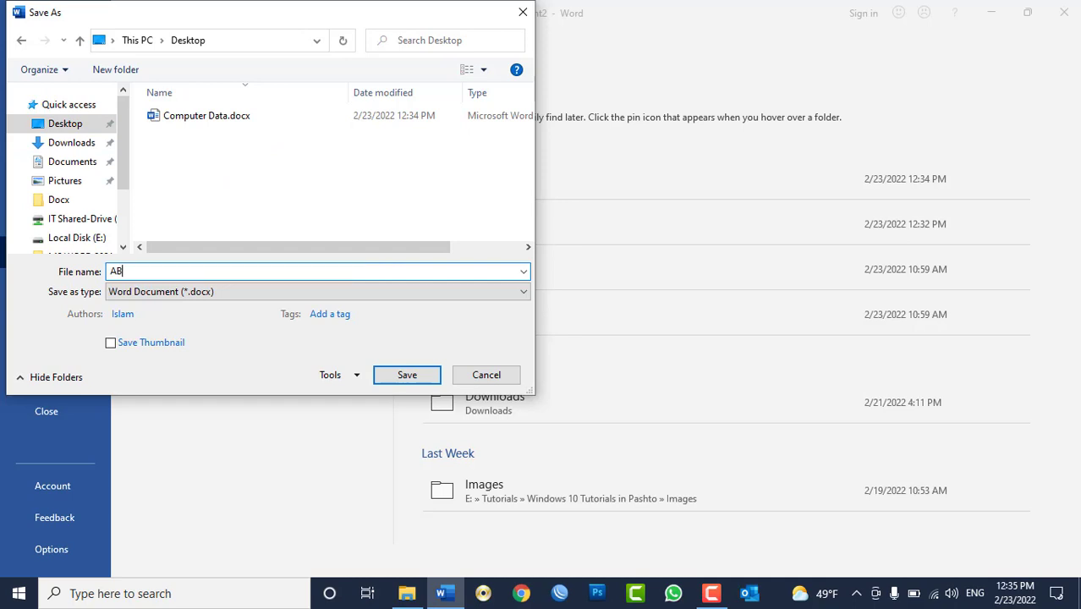
text(llo)
key(BackSpace)
key(BackSpace)
key(BackSpace)
key(BackSpace)
text(A)
text(bout Comp)
text(uter)
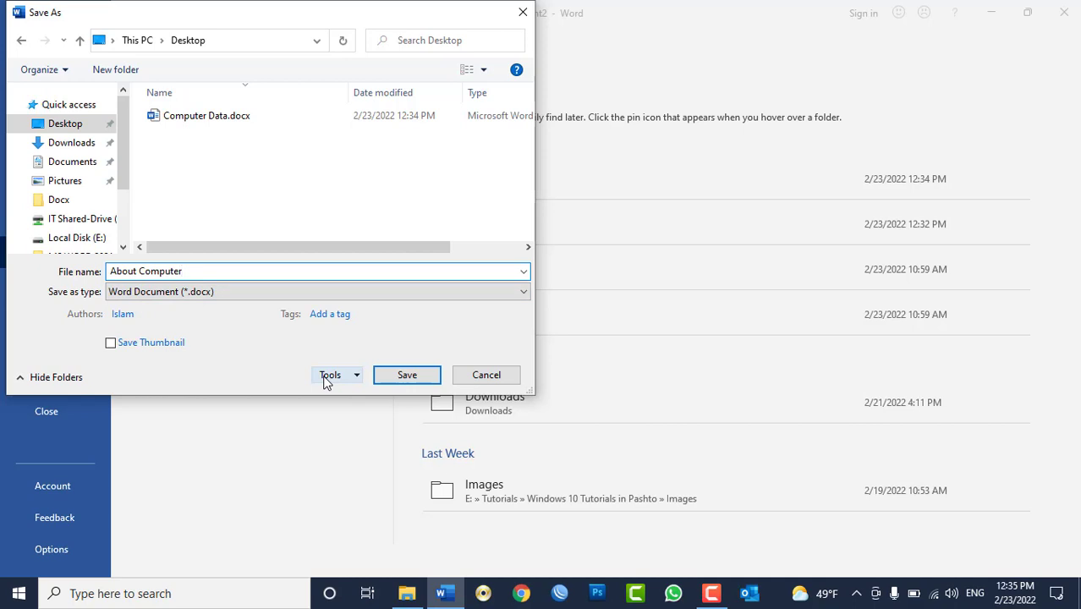
click(326, 378)
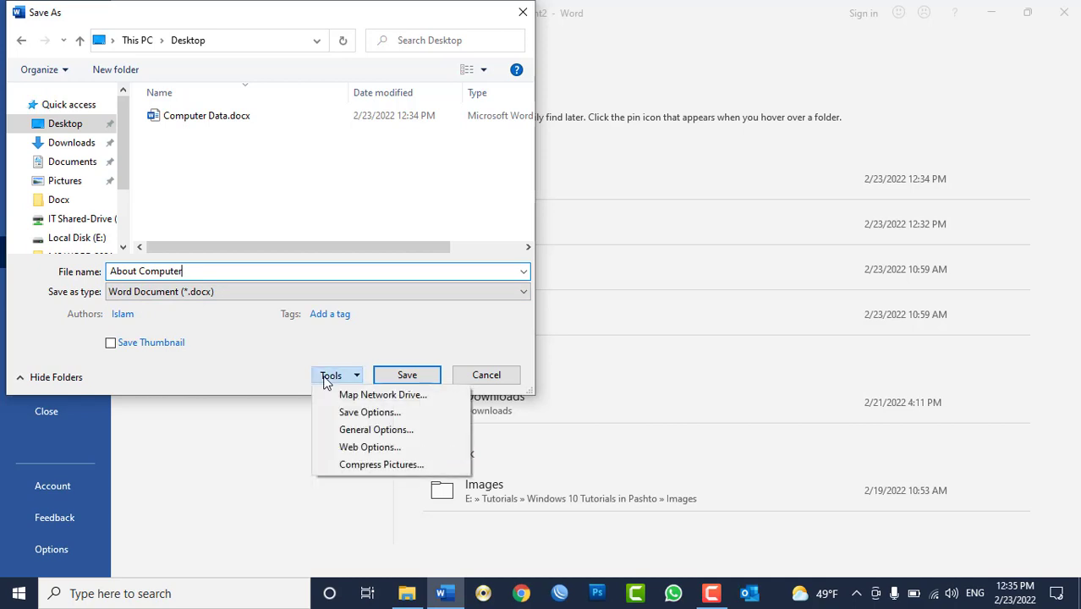
click(332, 433)
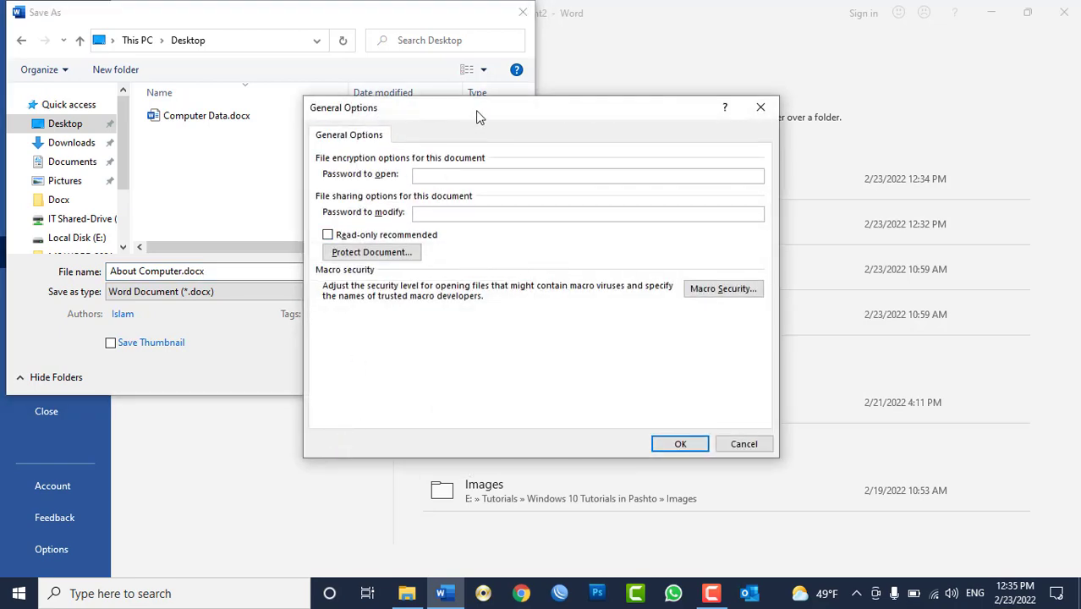
Step: Enter a password to open and a password to modify in General Options
mouse_move(477, 116)
mouse_down()
mouse_move(642, 65)
mouse_move(687, 37)
mouse_up()
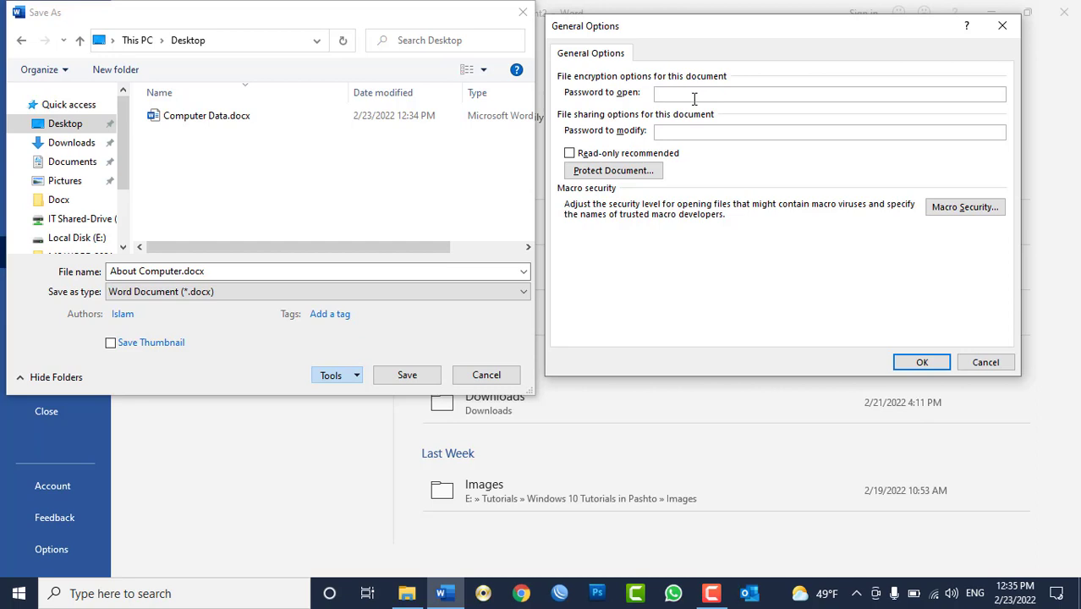
click(828, 131)
Step: Check both password fields and accept the two password settings
drag(685, 96, 636, 101)
mouse_move(695, 95)
mouse_down()
mouse_move(668, 100)
mouse_move(654, 132)
mouse_up()
drag(693, 96, 654, 96)
drag(683, 132, 637, 131)
drag(690, 94, 653, 94)
drag(683, 133, 658, 133)
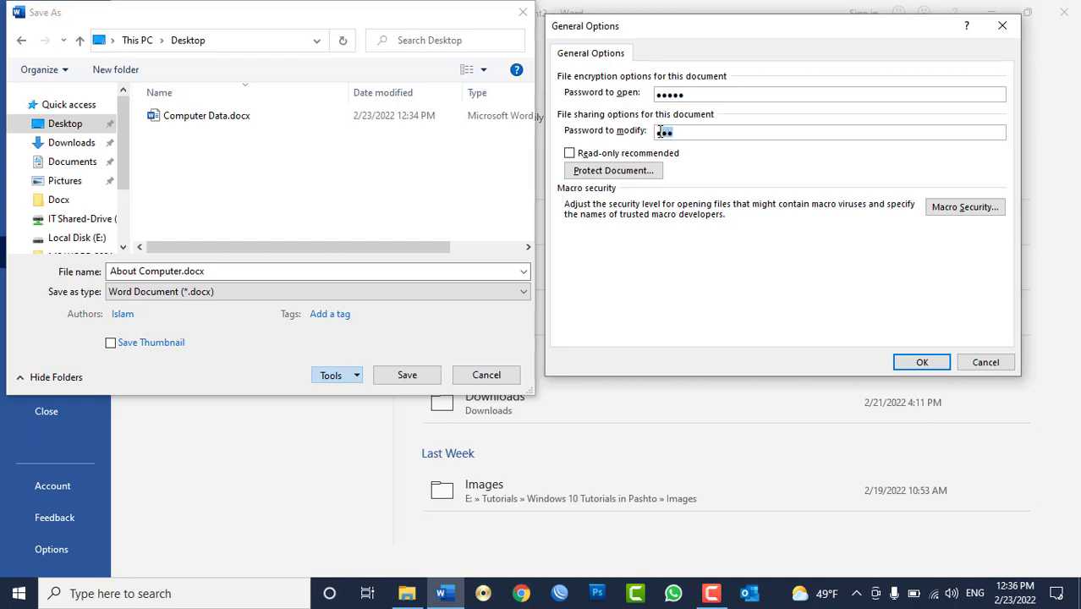
click(920, 362)
drag(545, 237, 725, 232)
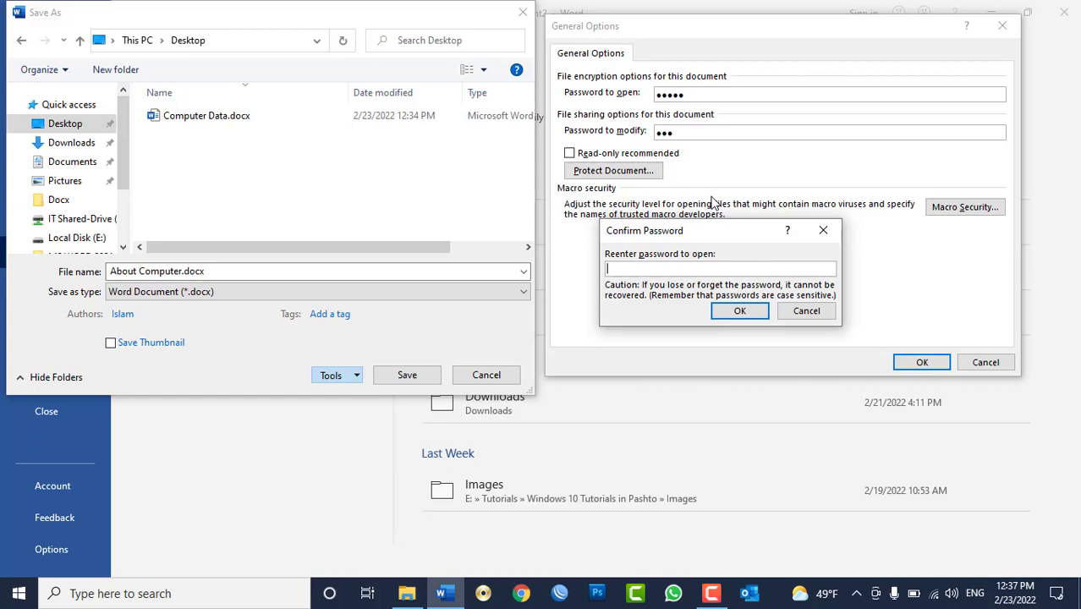
Step: Re-enter the open password and the modify password to confirm them
click(738, 313)
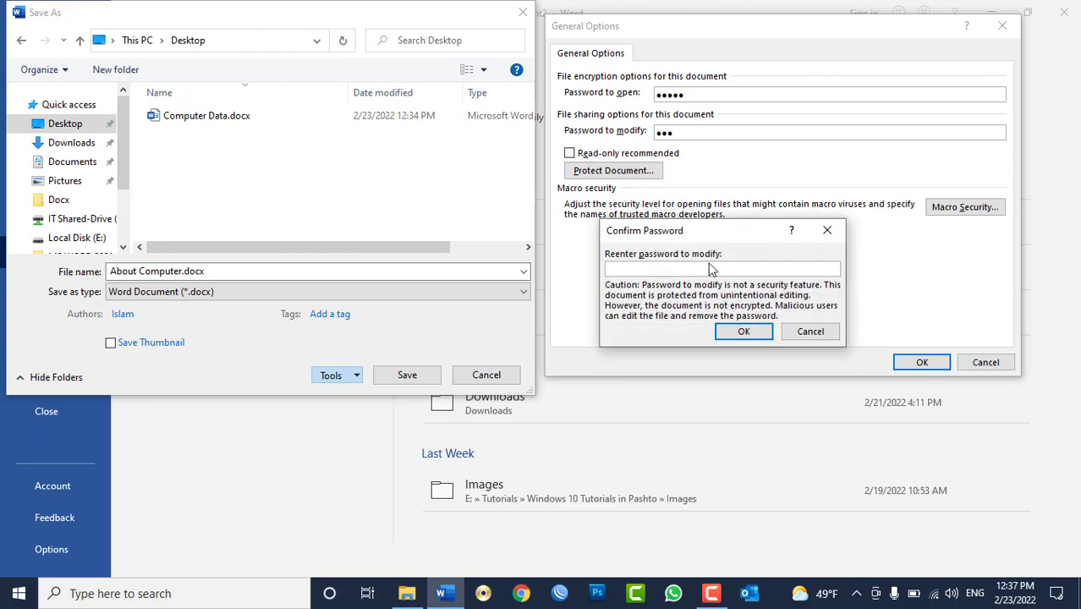
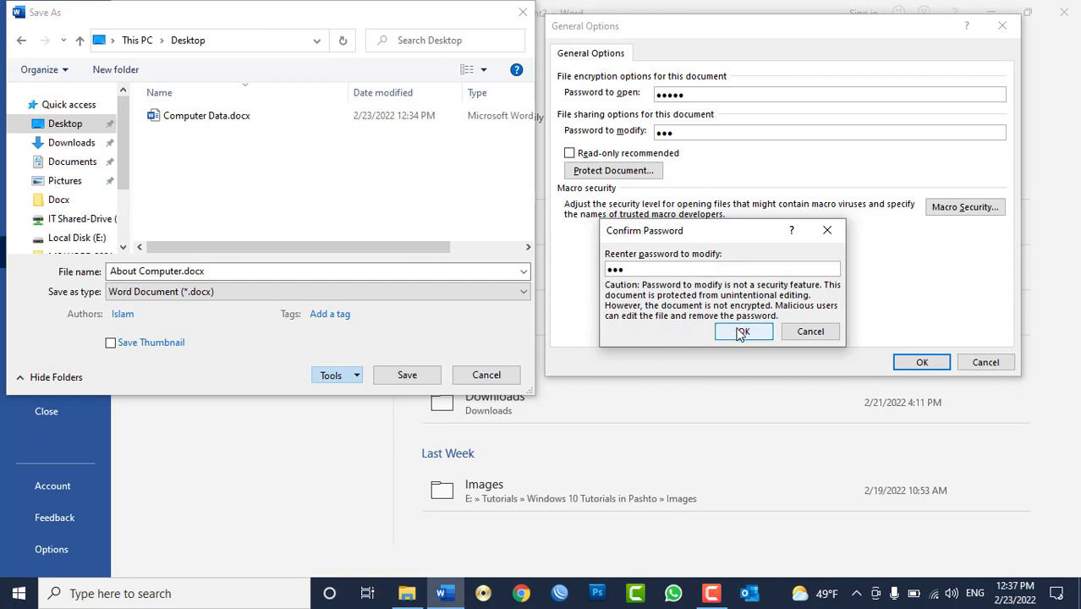
click(741, 332)
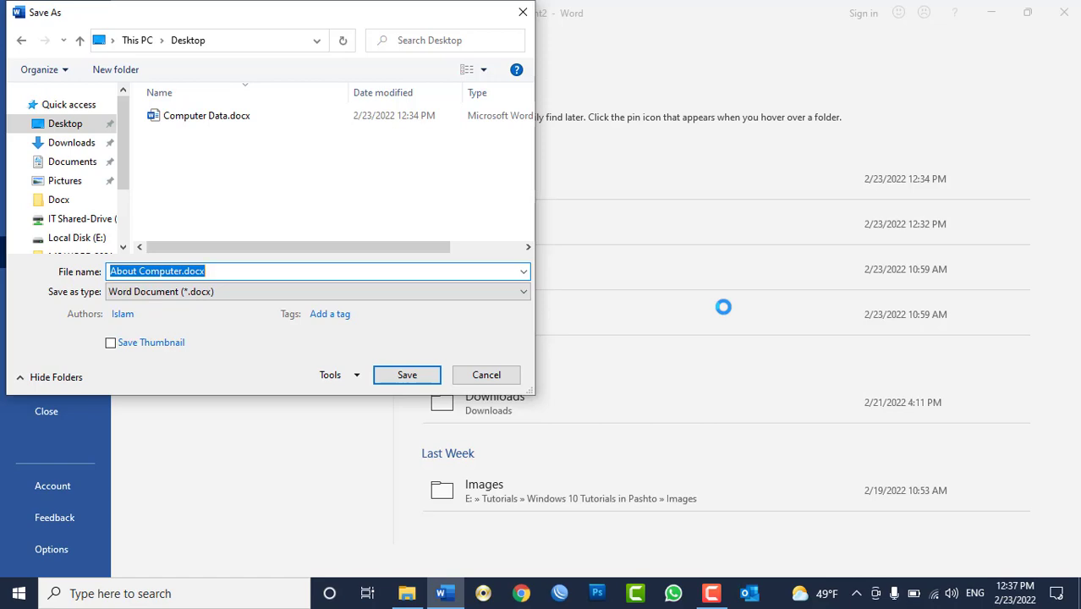
Step: Save About Computer, close Word and the Documents window, then reopen the file from the desktop
click(417, 374)
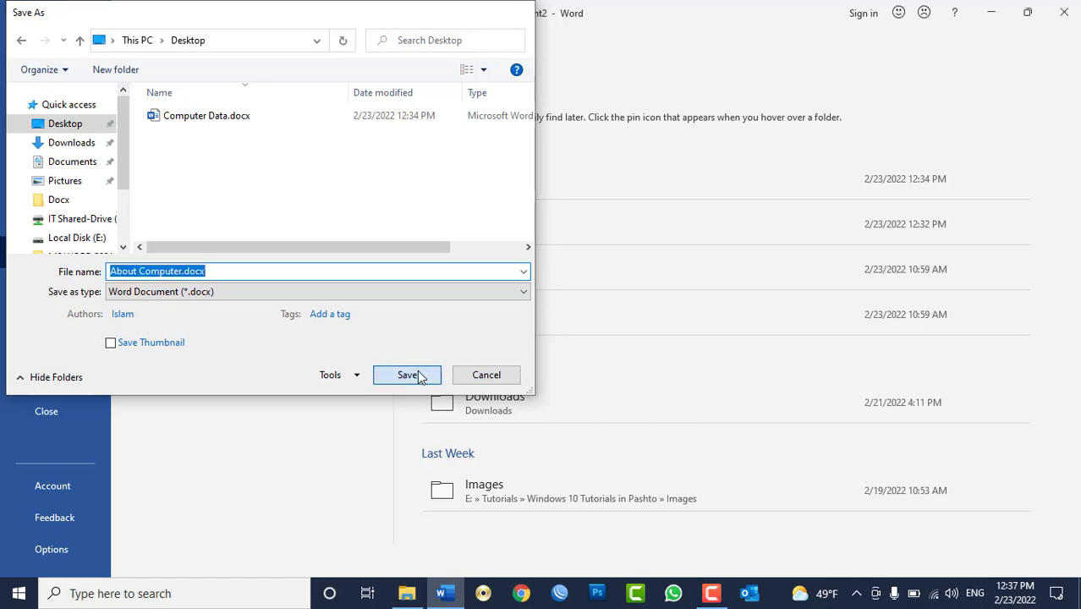
click(1073, 14)
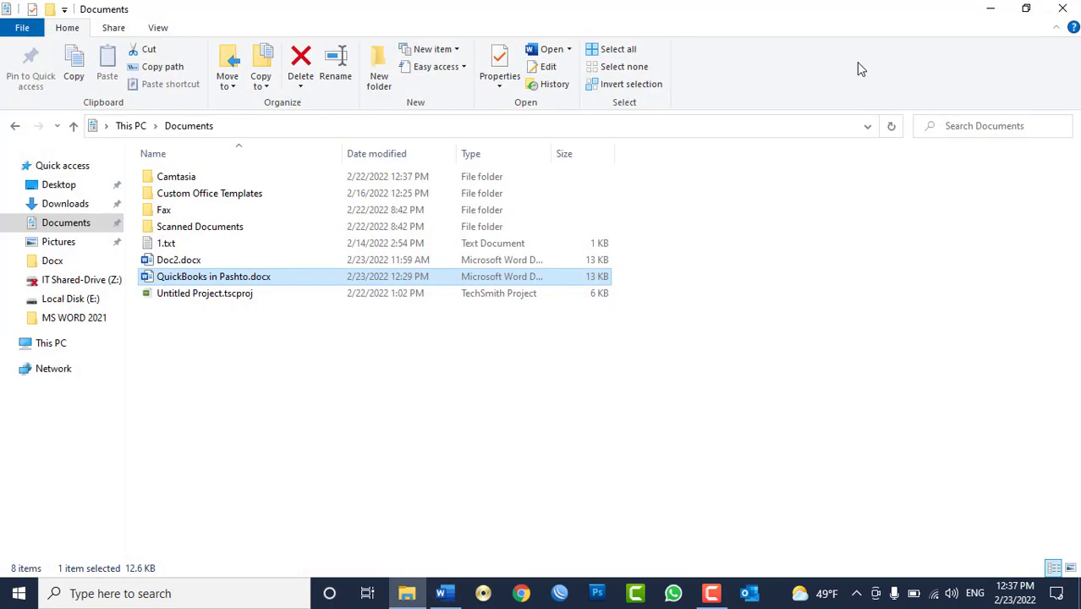
click(1072, 13)
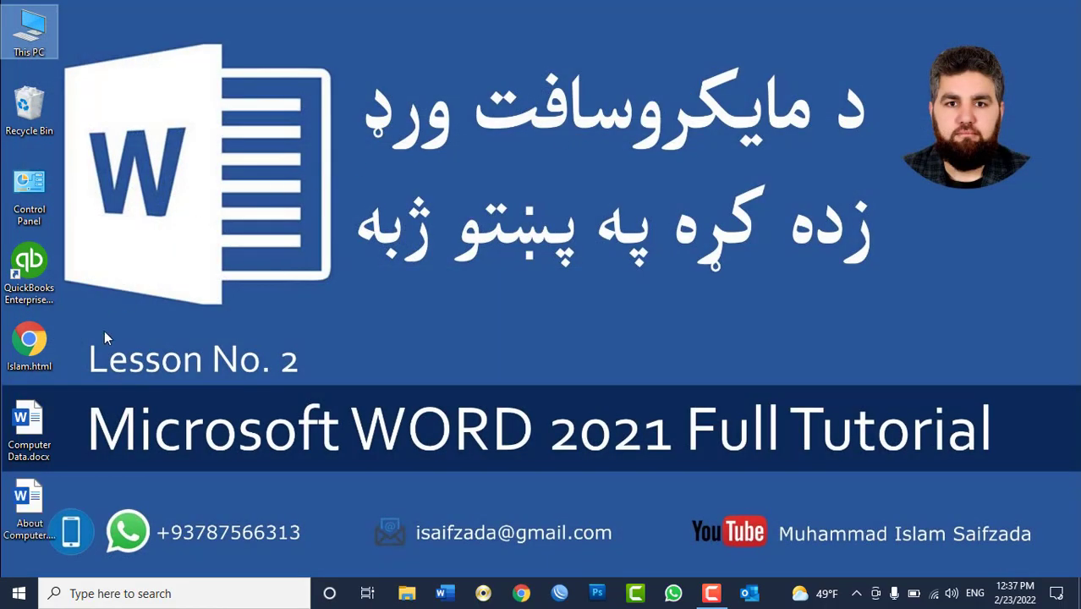
click(46, 511)
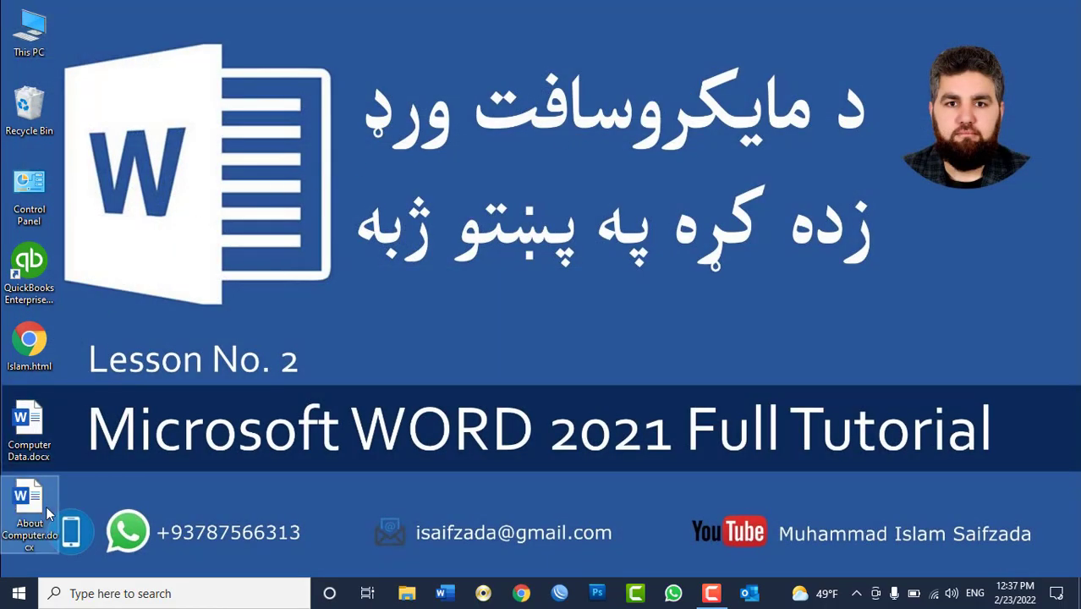
double_click(45, 506)
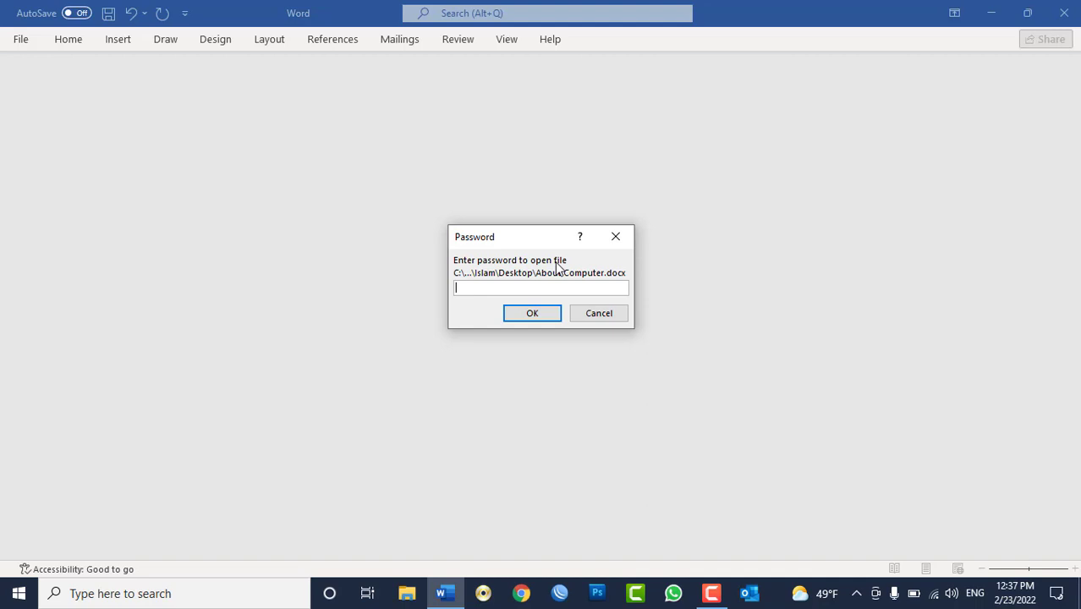
Step: Supply the open password and open About Computer.docx as read-only
click(544, 315)
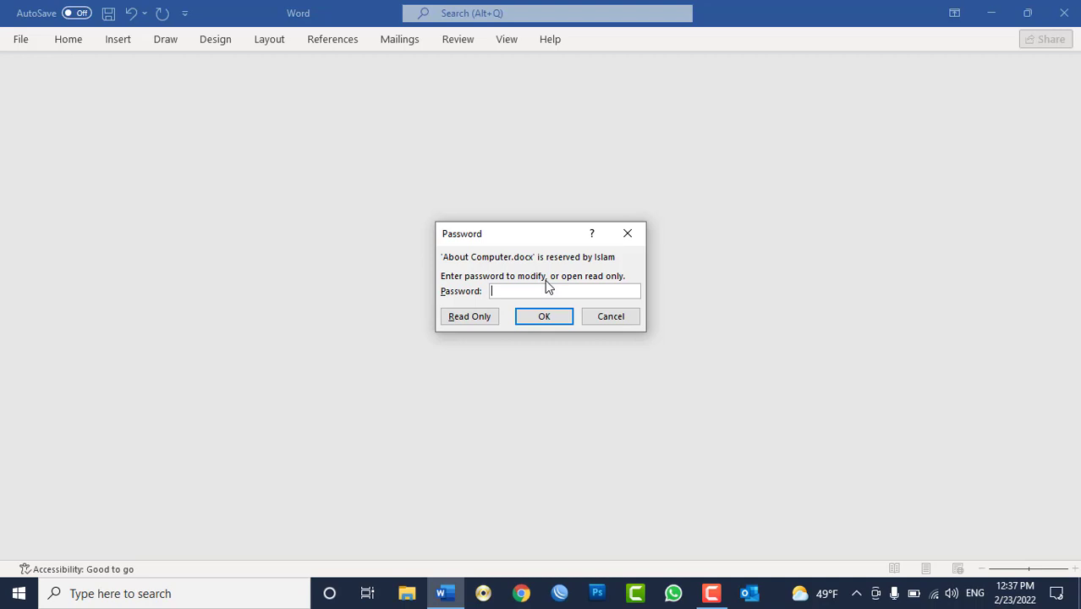
click(474, 316)
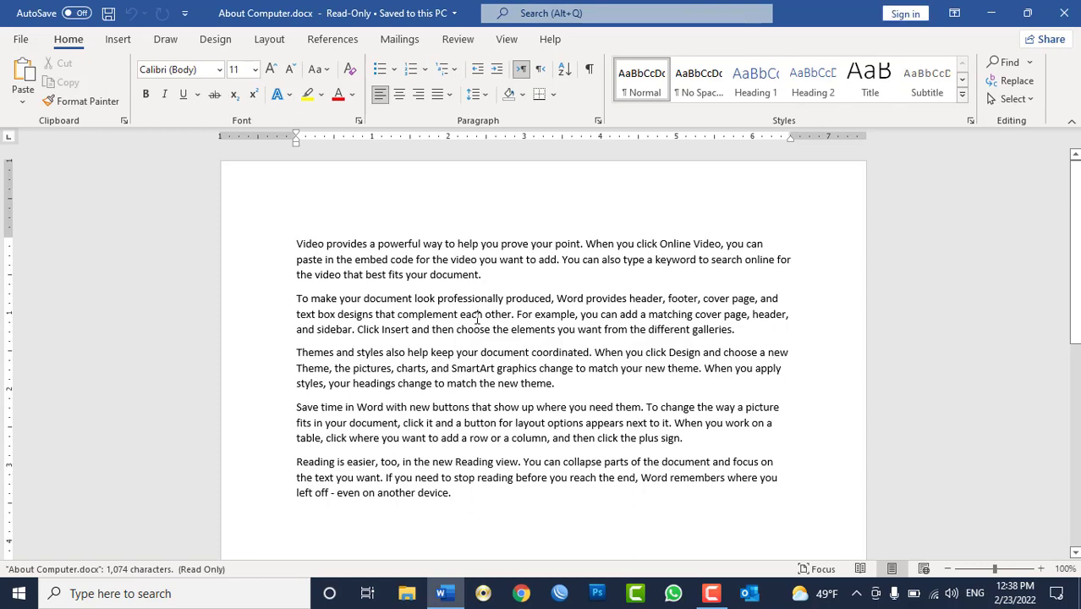
click(464, 510)
text(welco)
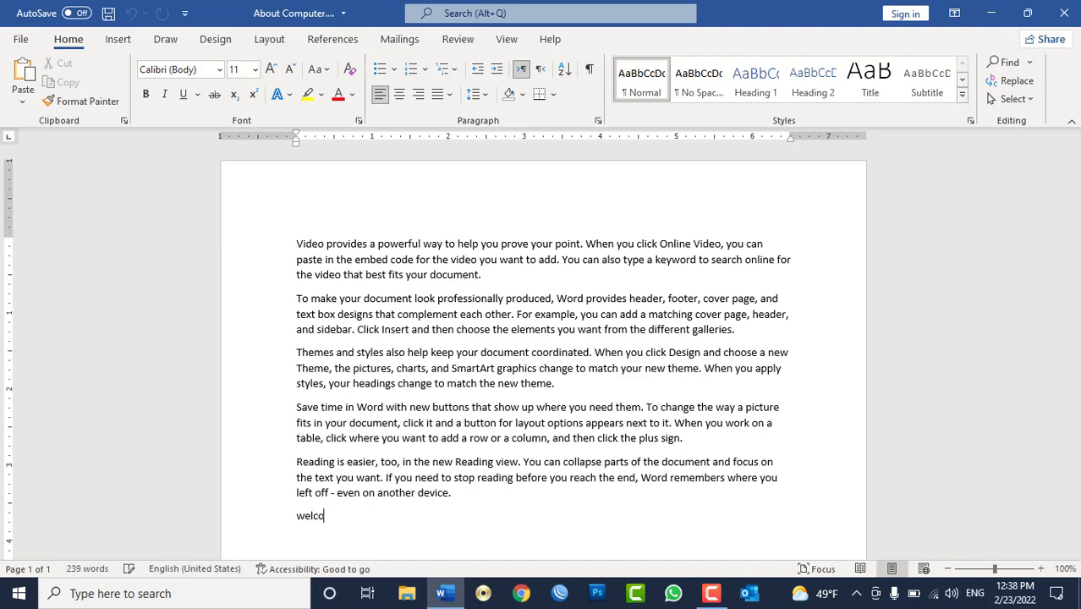
text(msdfsa dfa sdf sadf as dfasd fas df)
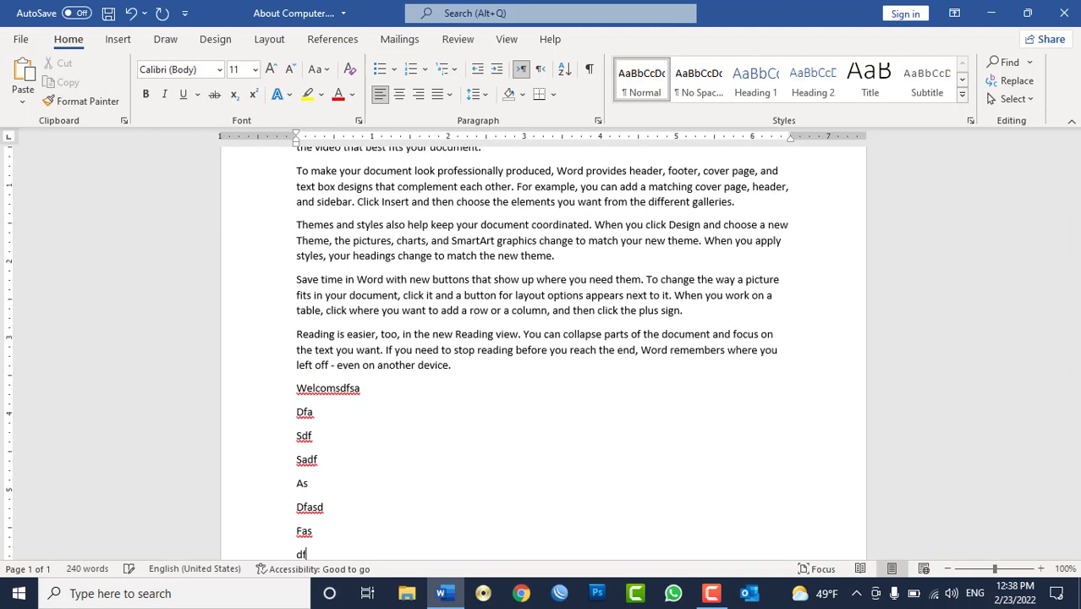
text( sad)
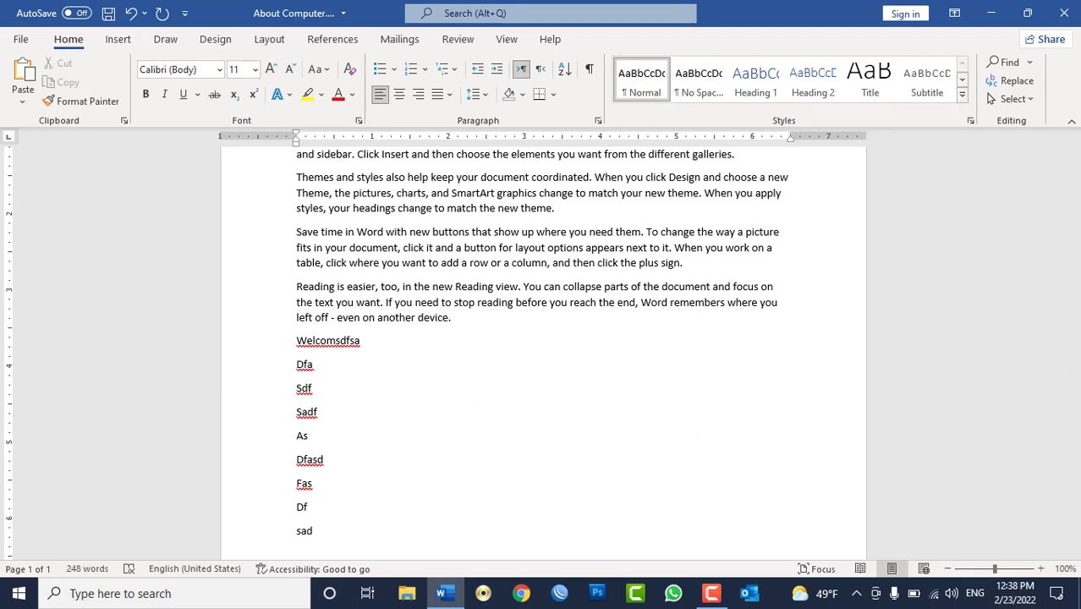
click(107, 14)
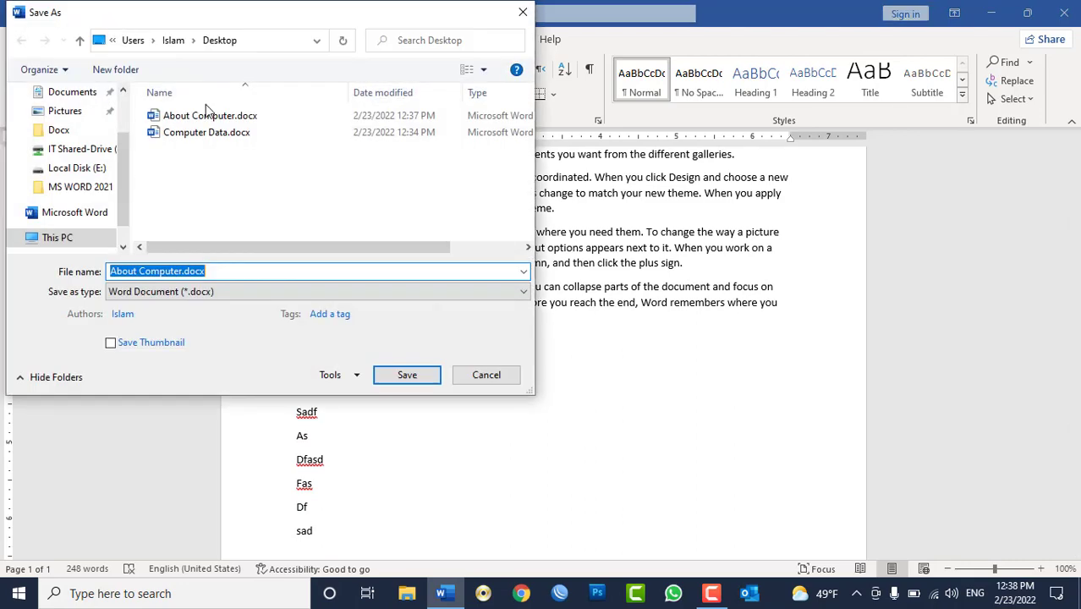
click(405, 374)
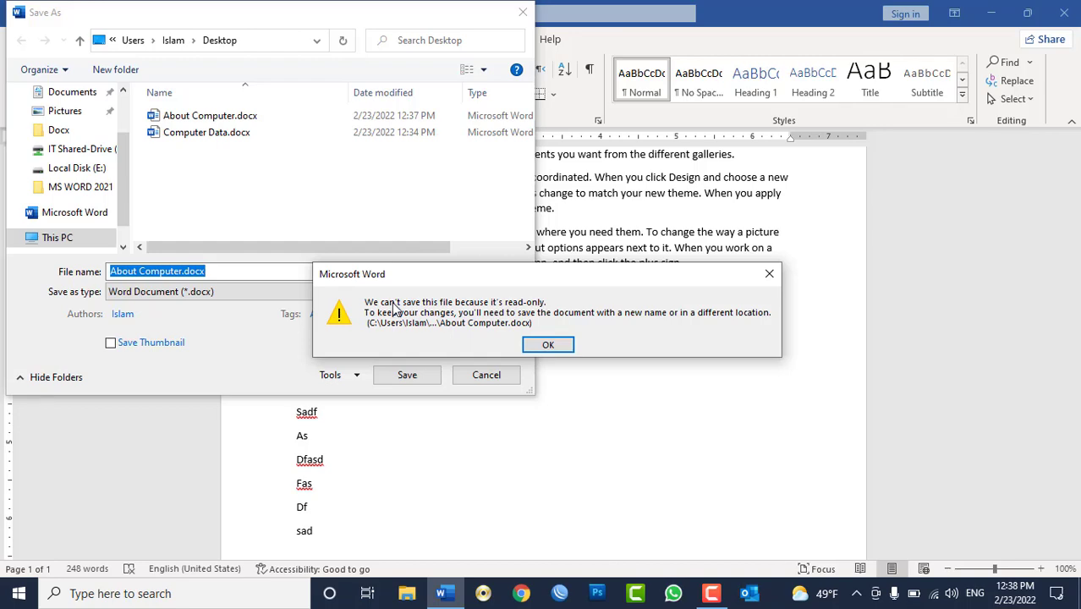
key(Return)
key(Escape)
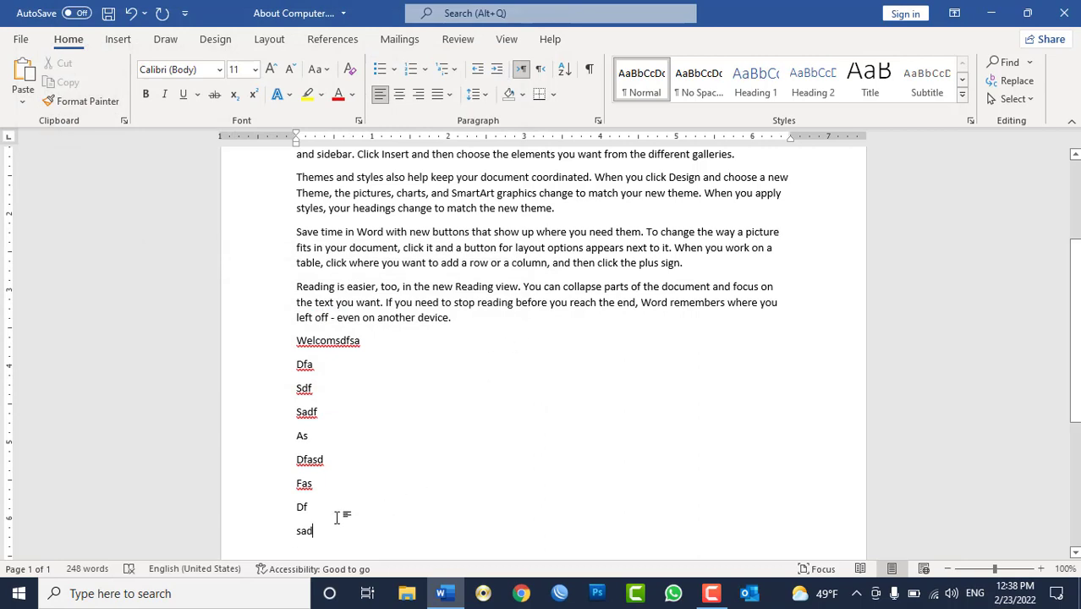
drag(336, 524, 244, 353)
key(Delete)
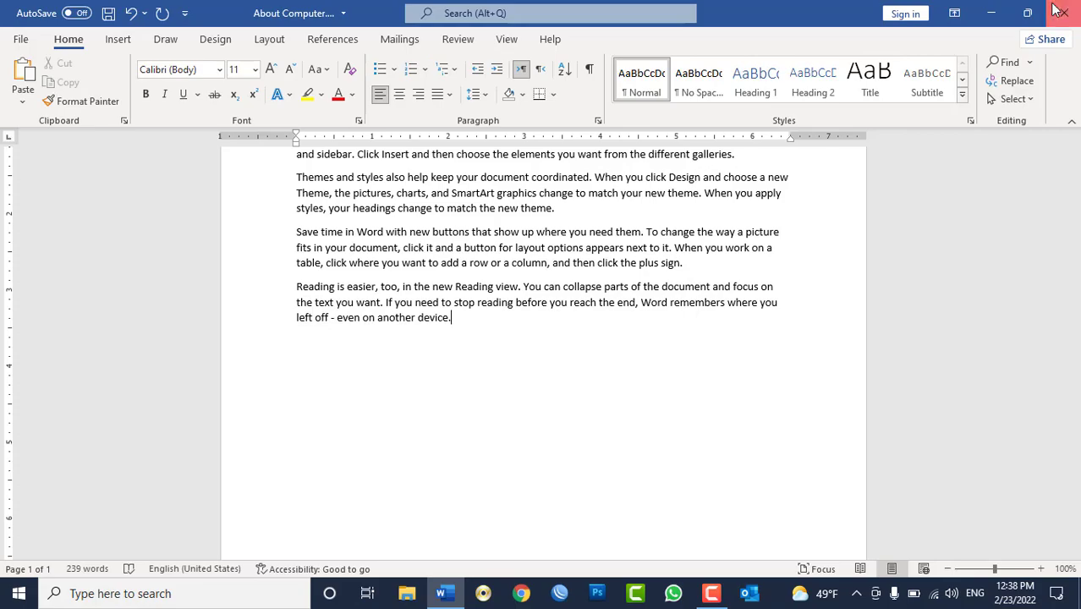
click(1059, 11)
Step: Discard changes, reopen About Computer.docx with both passwords, and place the cursor at the end
click(486, 325)
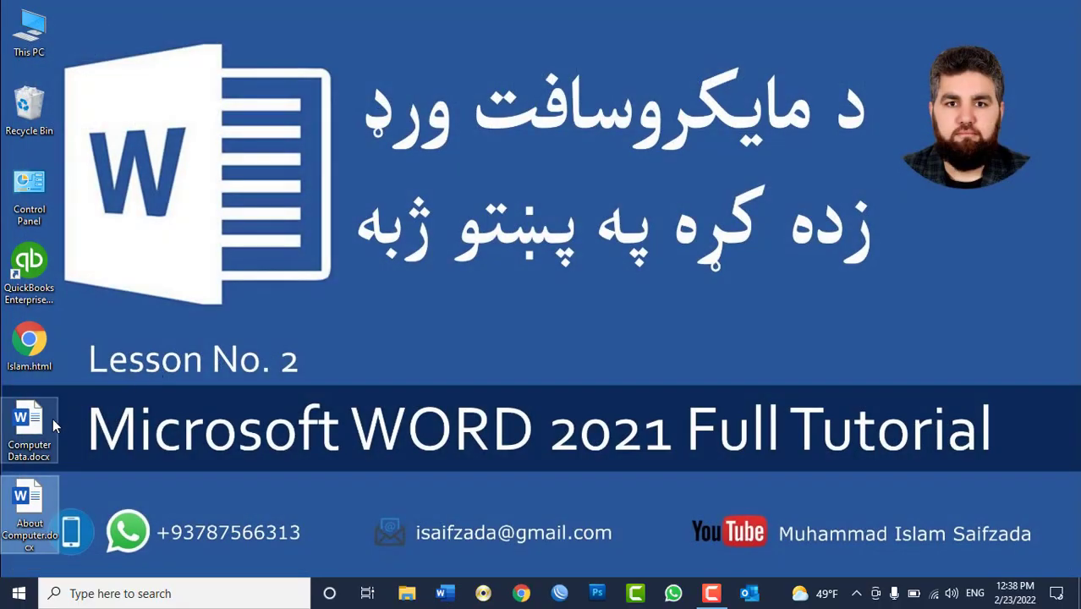
double_click(29, 507)
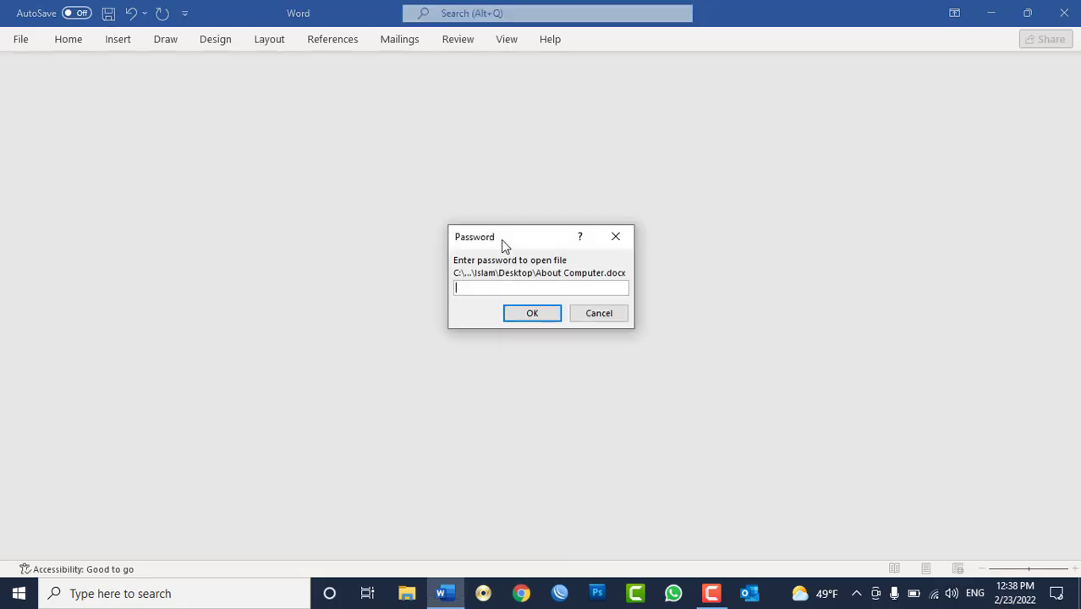
click(538, 315)
text(1)
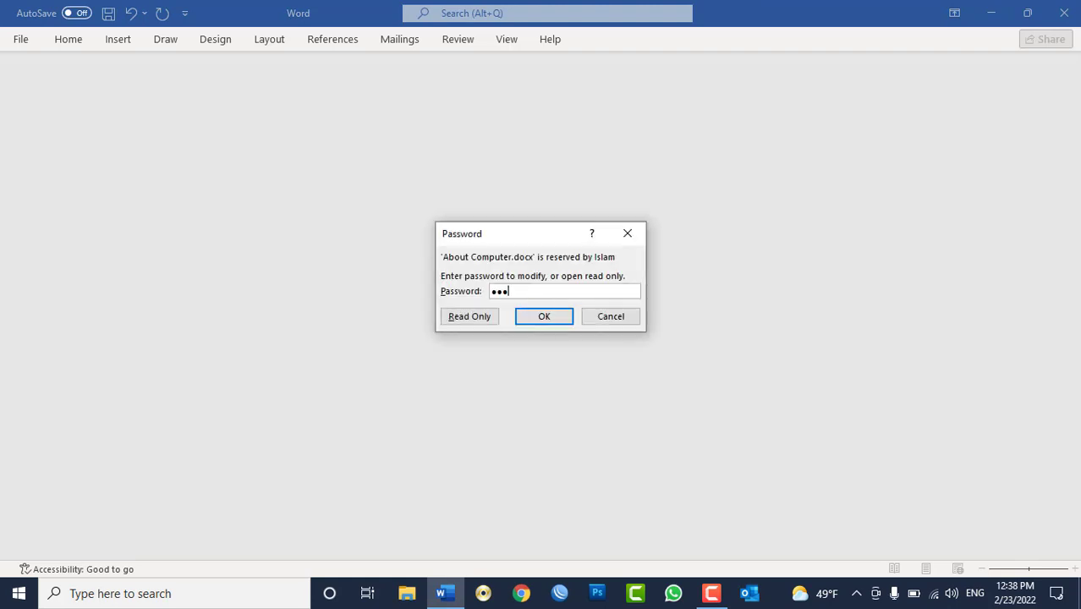
click(544, 319)
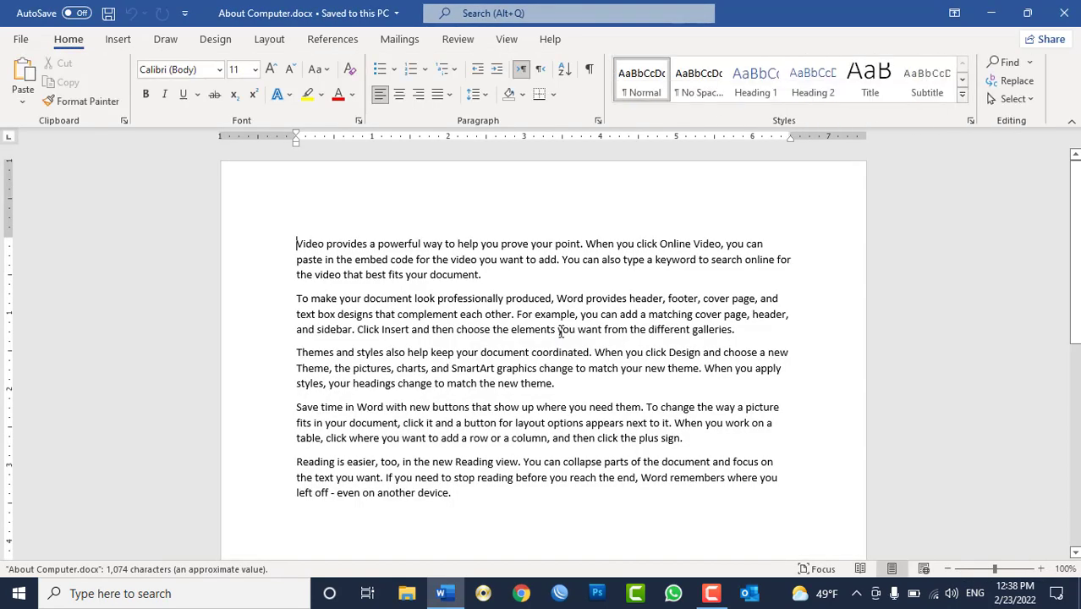
click(541, 499)
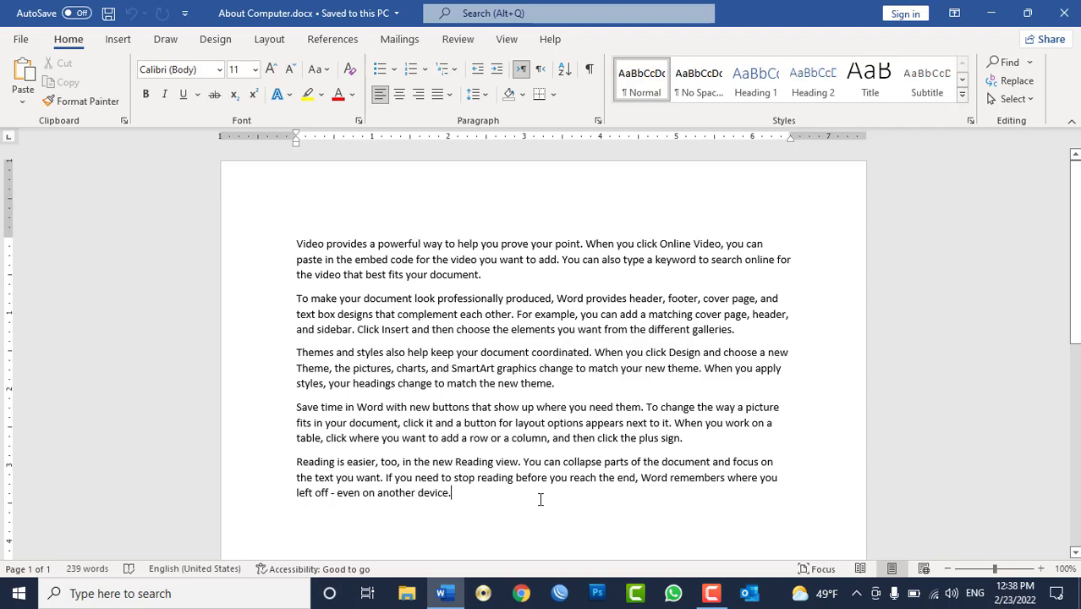
Step: Add a =rand(1) sample paragraph at the end, make it bold, and save the file
key(Return)
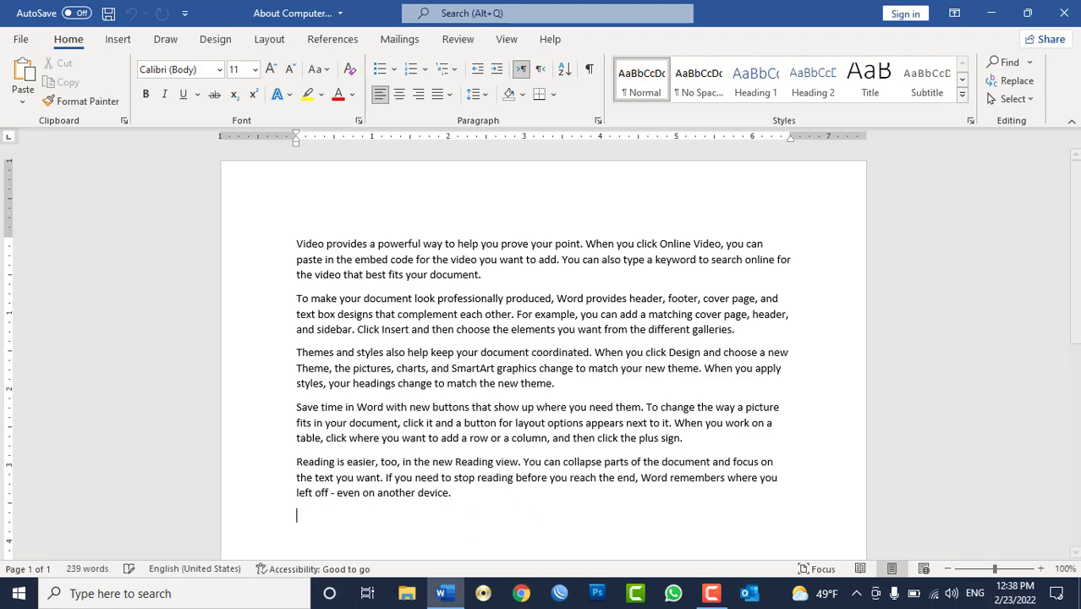
text(=rand(1))
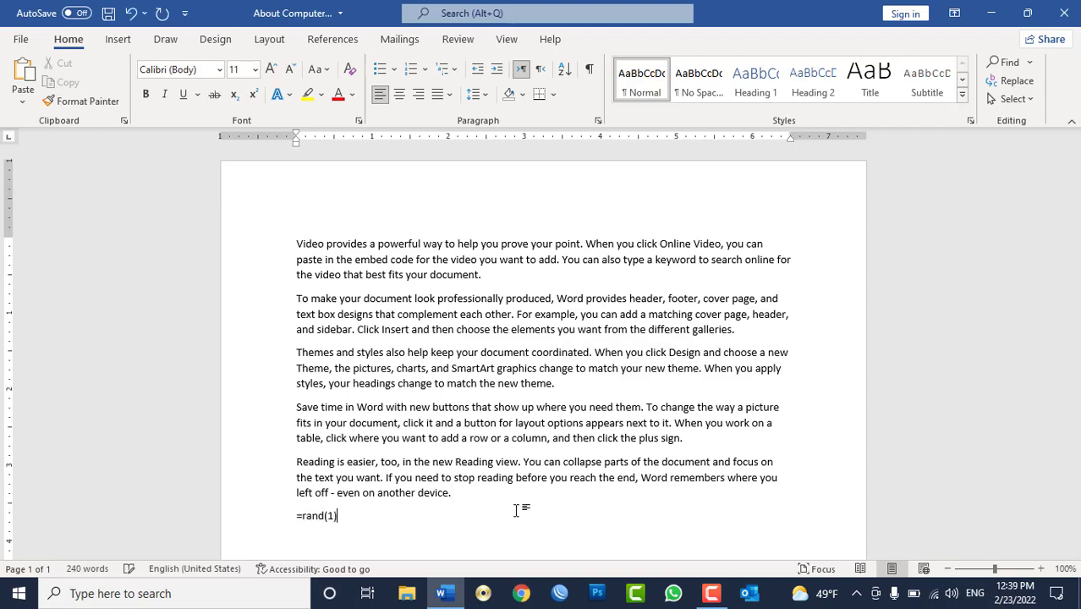
key(Return)
drag(488, 509, 311, 478)
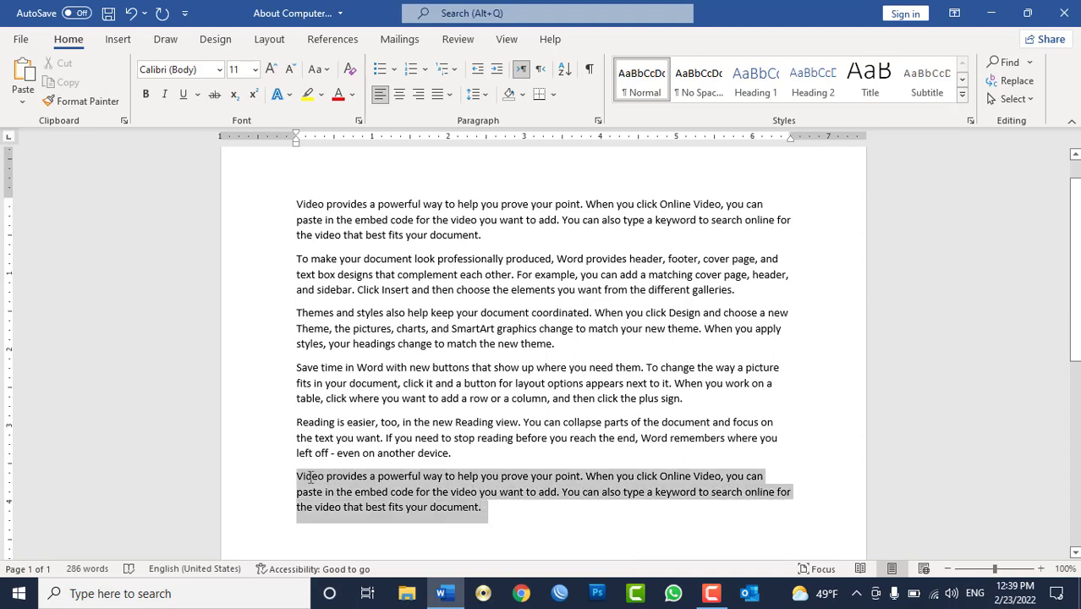
click(145, 94)
click(744, 398)
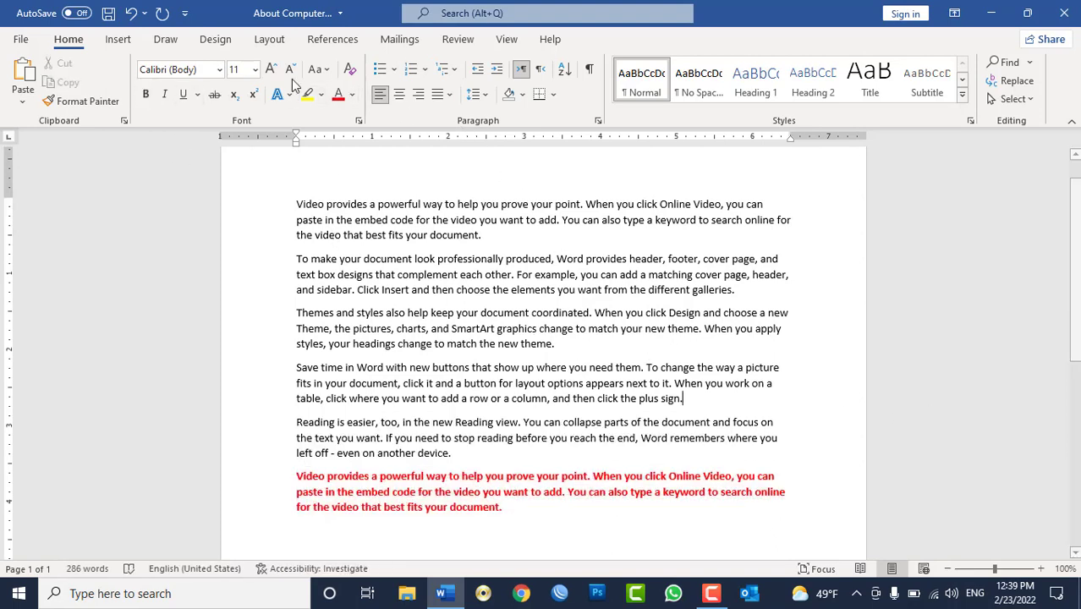
click(110, 14)
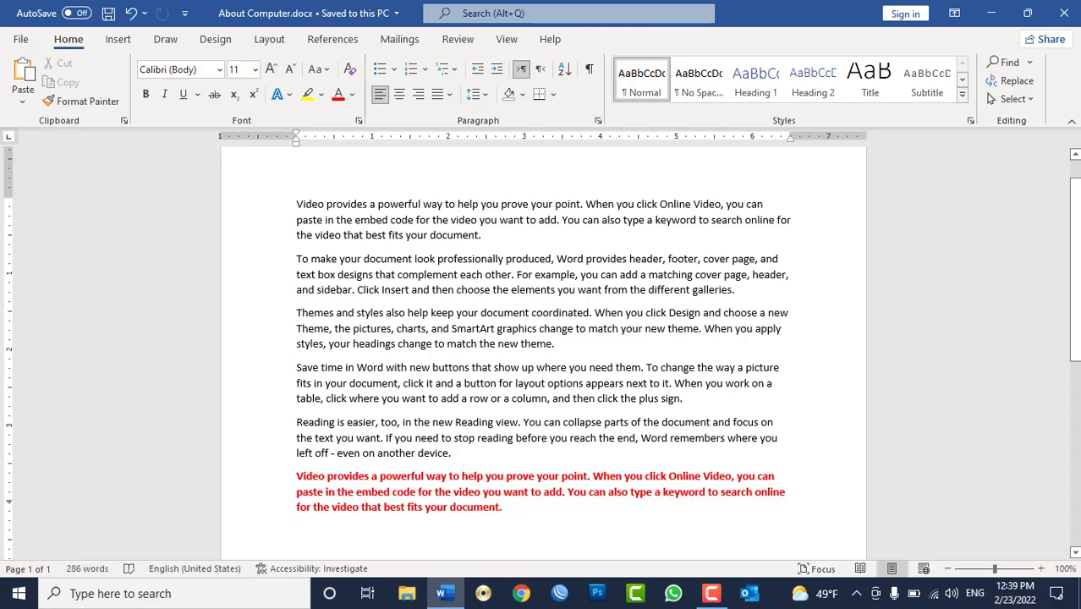
Step: Open Computer Data.docx and choose Protect Document > Encrypt with Password
click(1063, 13)
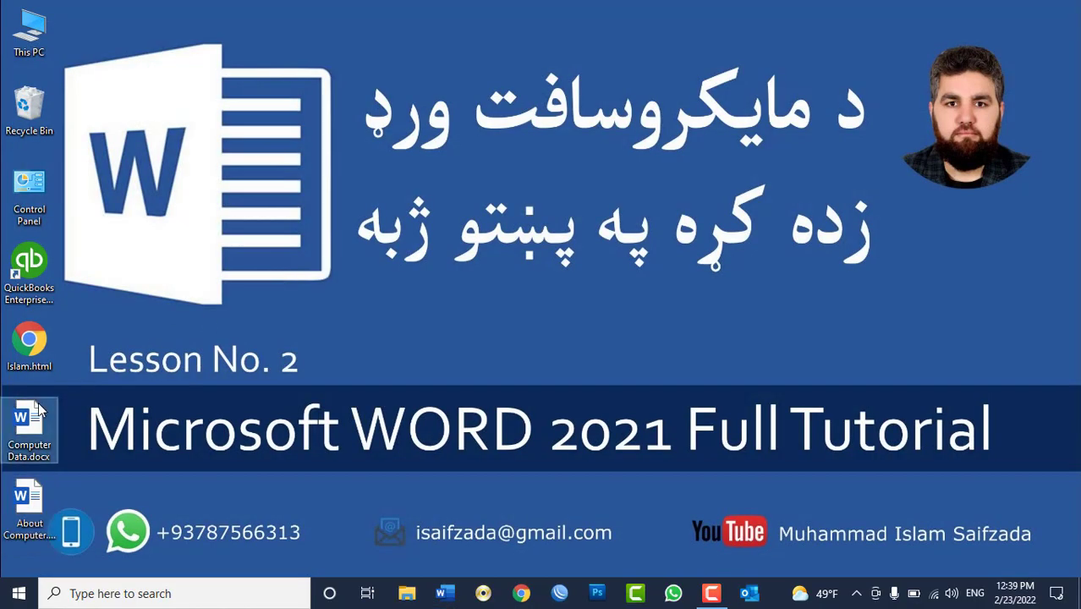
double_click(39, 409)
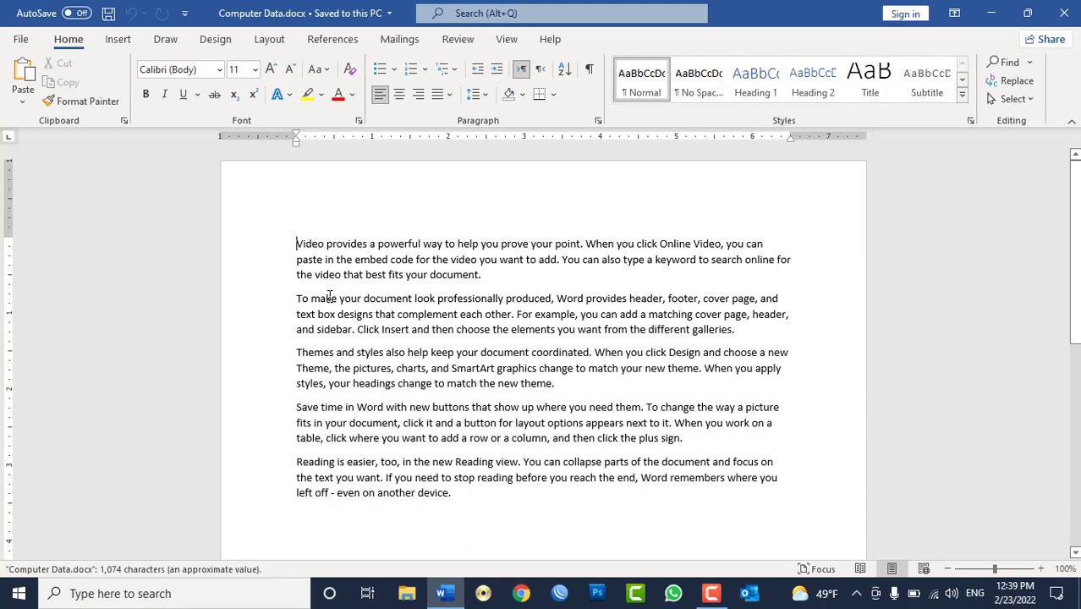
click(22, 41)
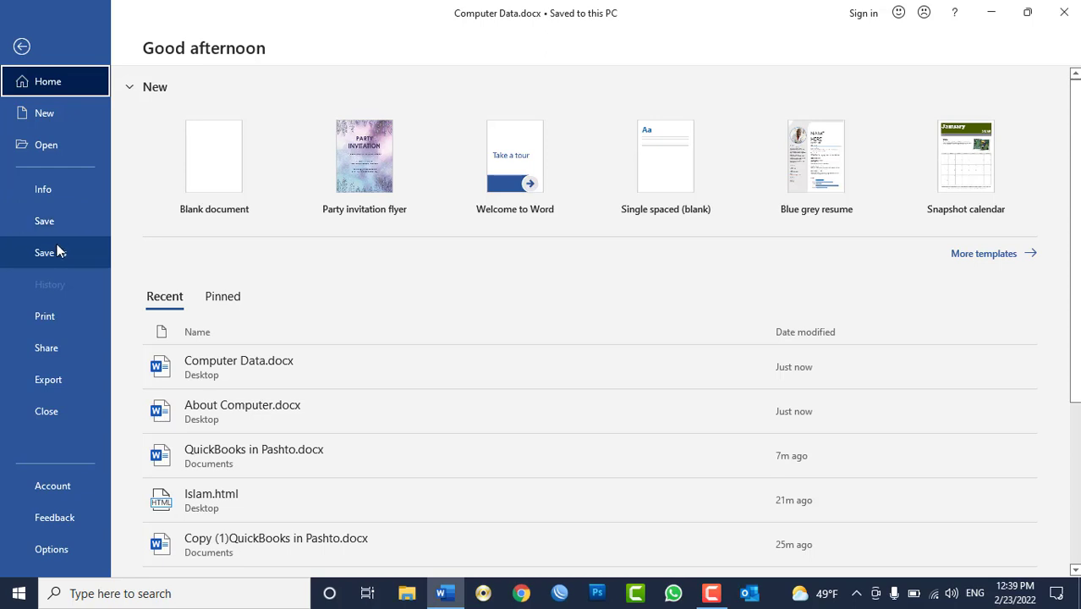
click(51, 194)
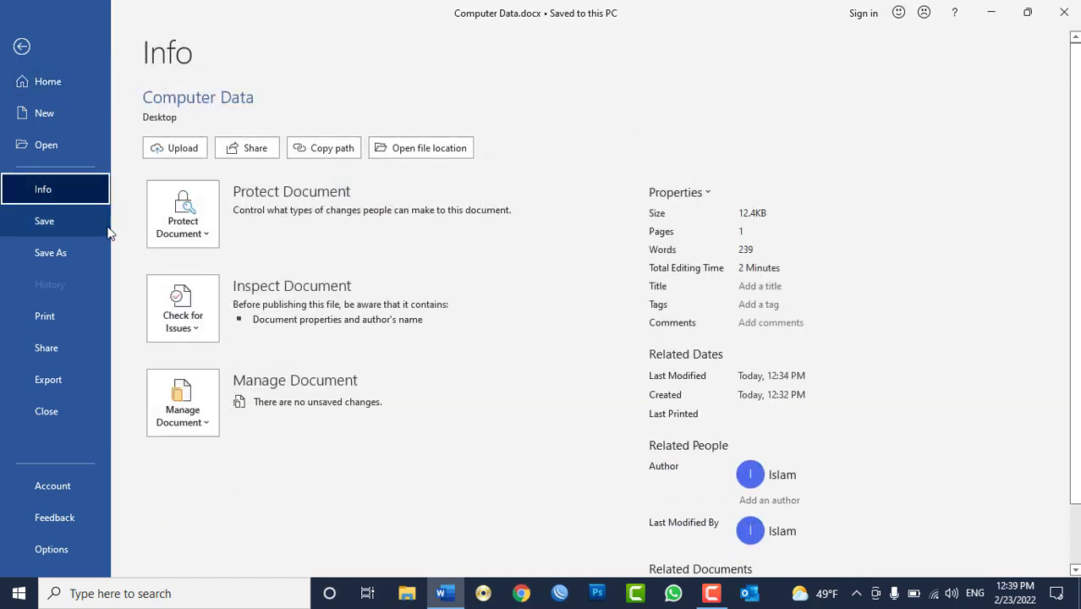
click(186, 233)
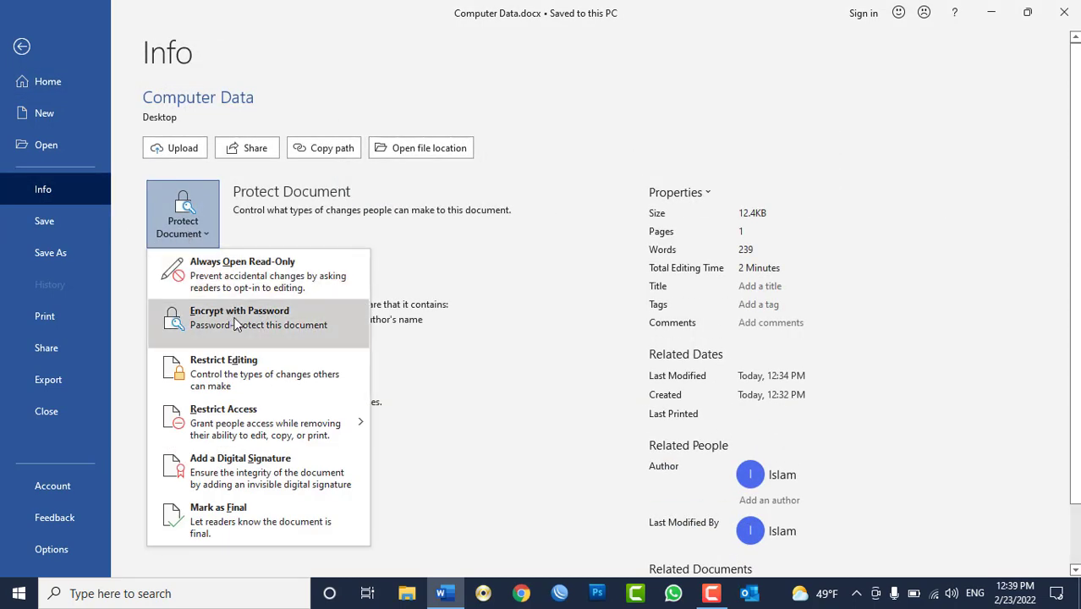
click(238, 325)
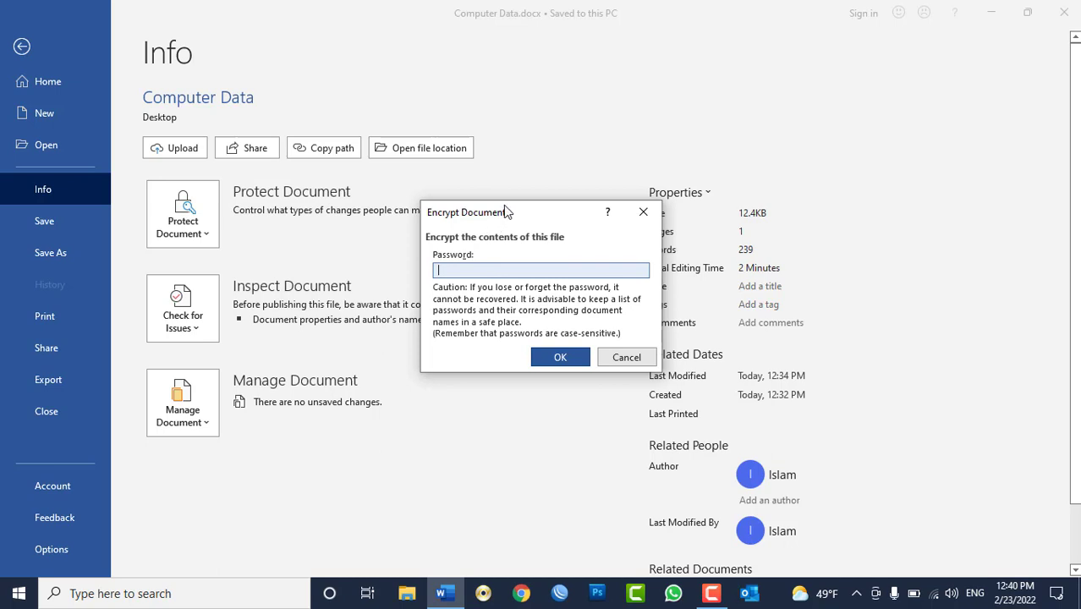
Step: Set and confirm a password to open the document, then return to editing
drag(497, 212, 668, 92)
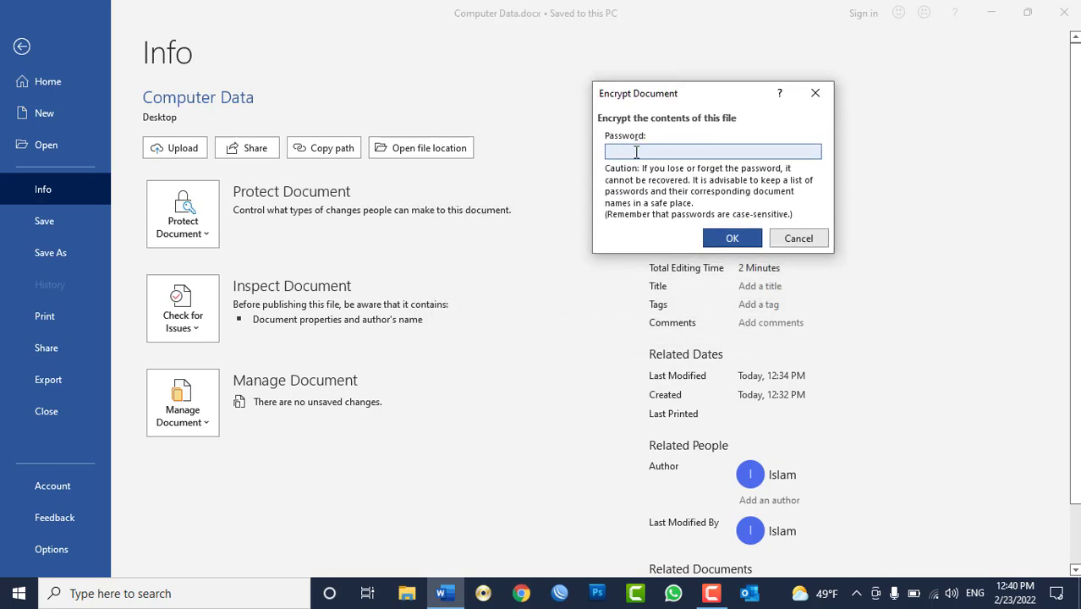
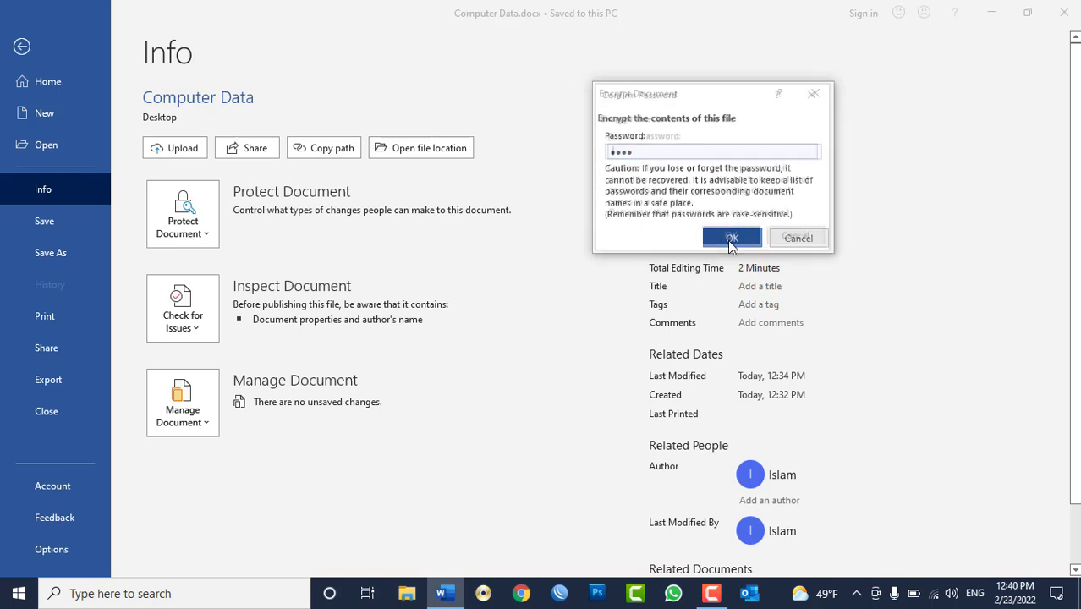
click(732, 239)
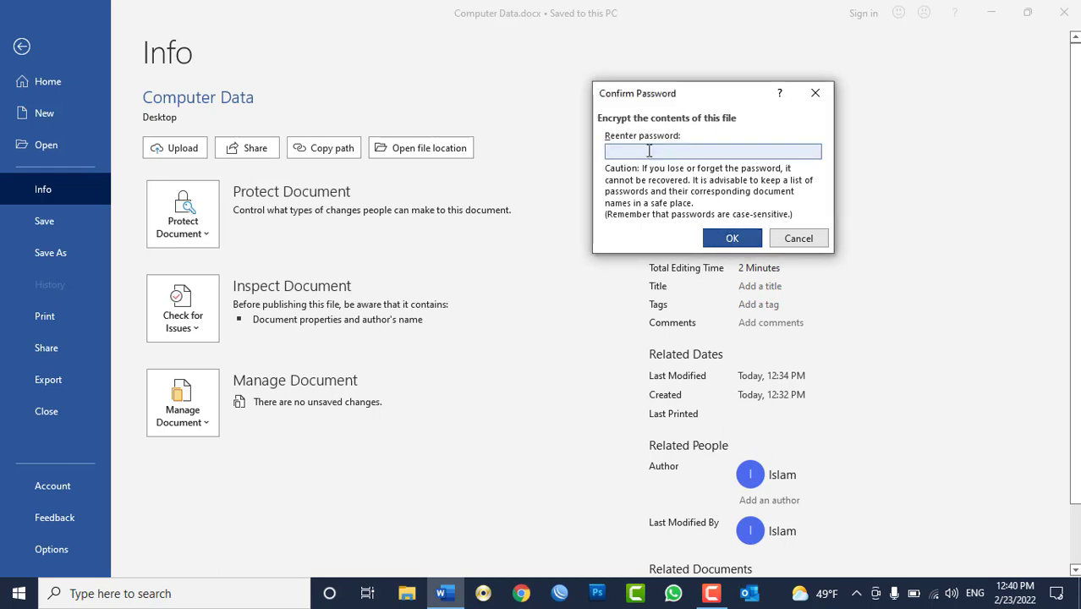
click(733, 239)
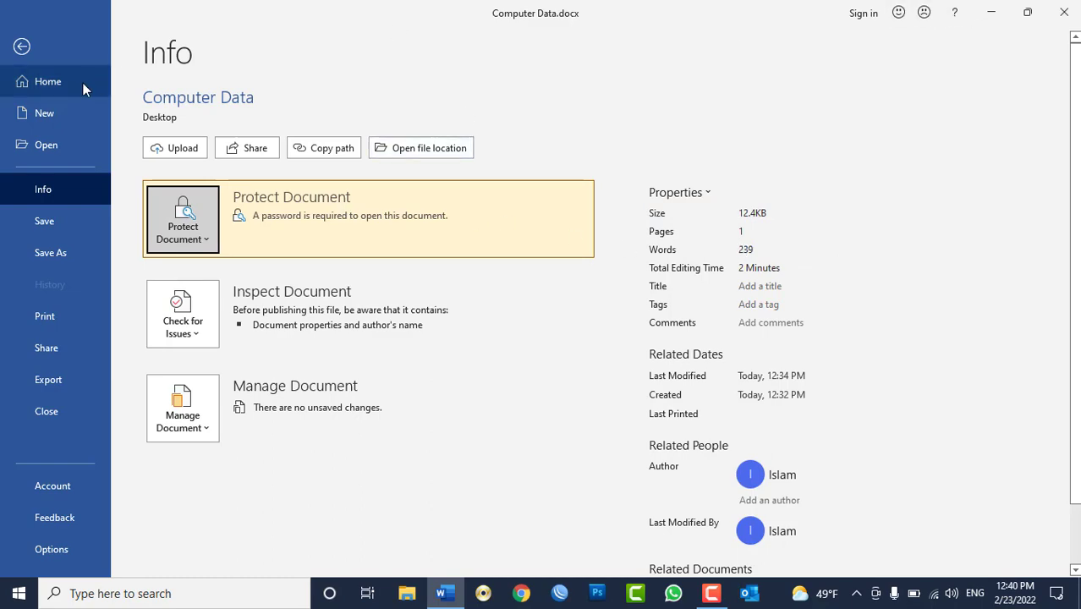
click(22, 47)
Step: Save the encrypted Computer Data.docx, close Word, and reopen it by entering its password
click(110, 13)
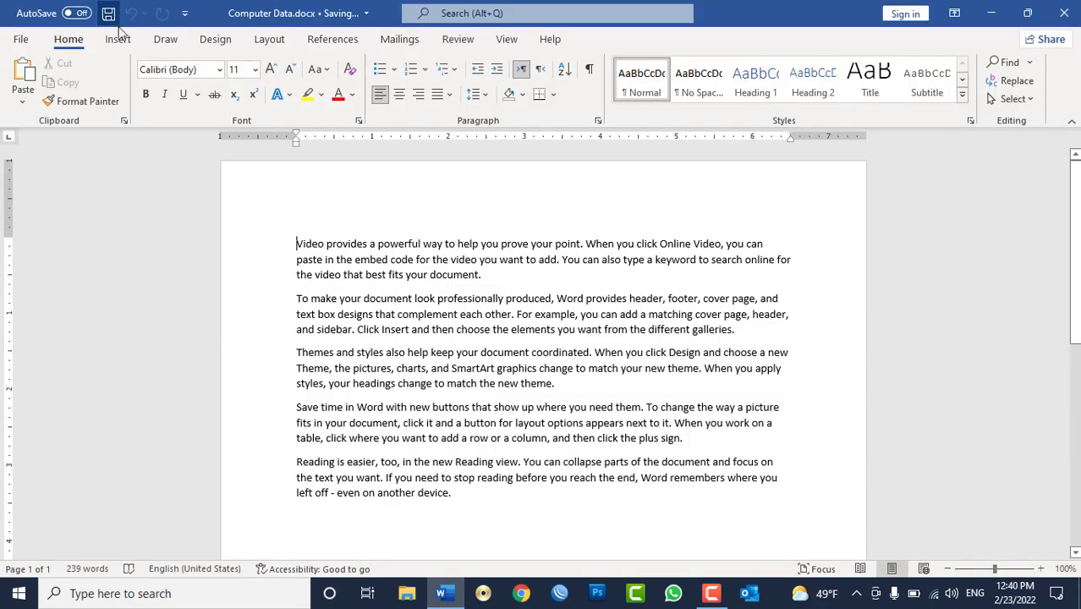
click(1064, 13)
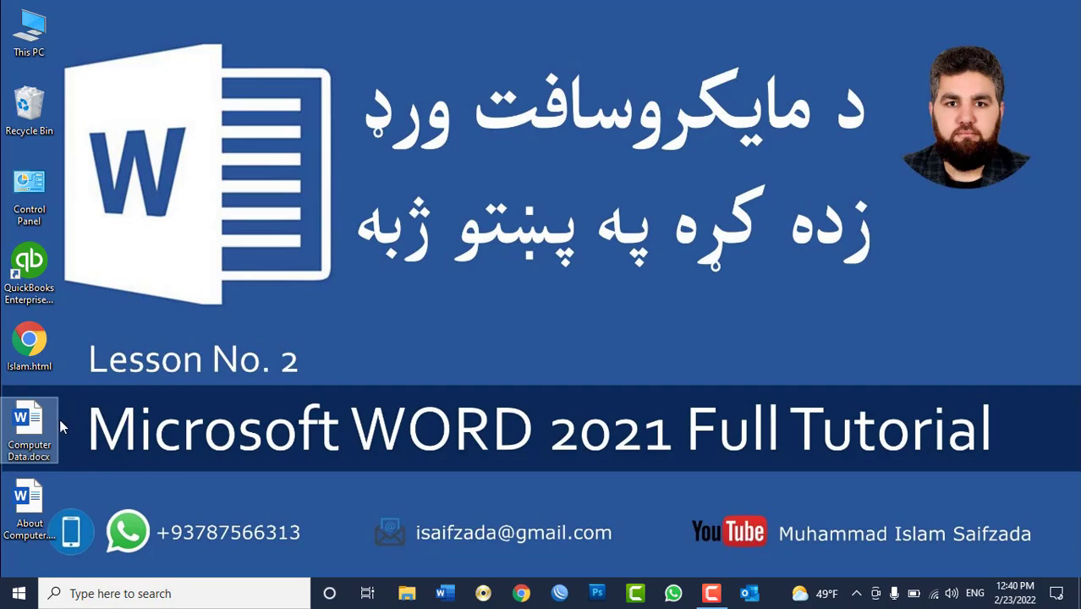
double_click(41, 423)
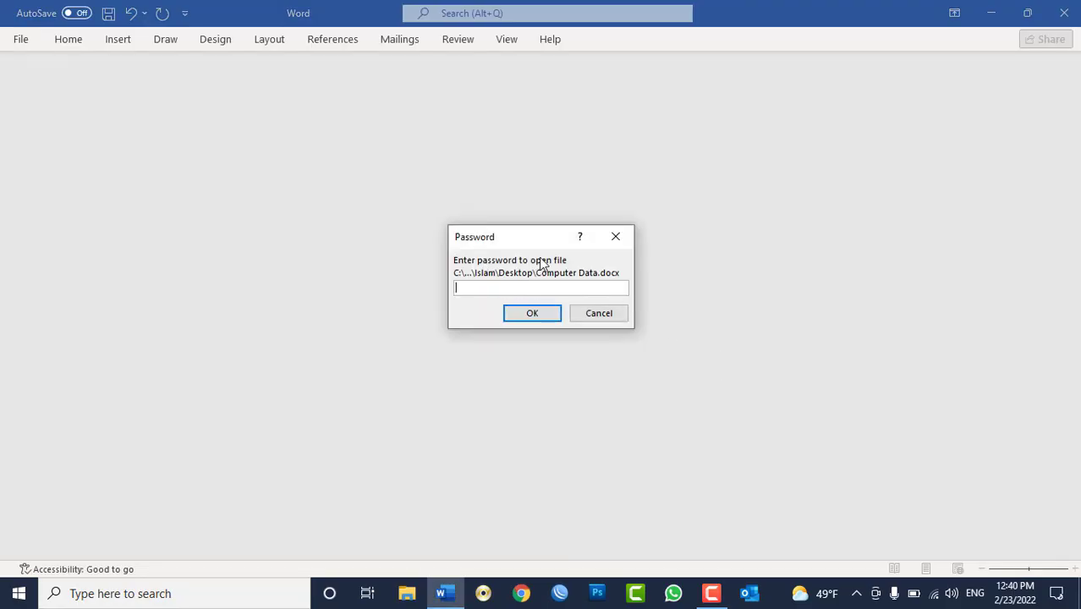
click(540, 316)
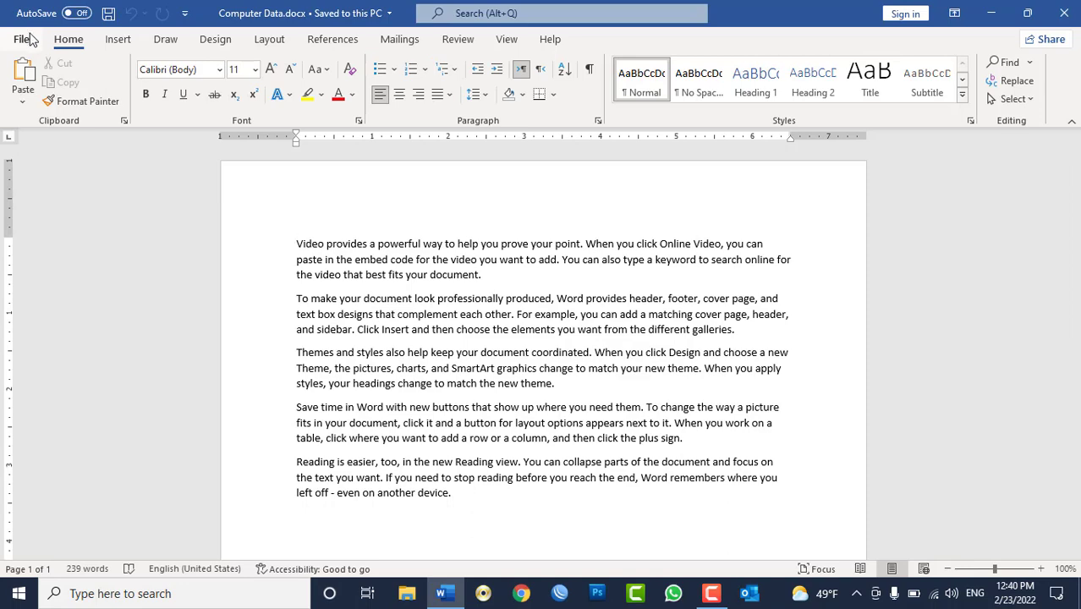
Step: Clear the password under Encrypt with Password to remove encryption, then save the document
click(24, 38)
click(41, 191)
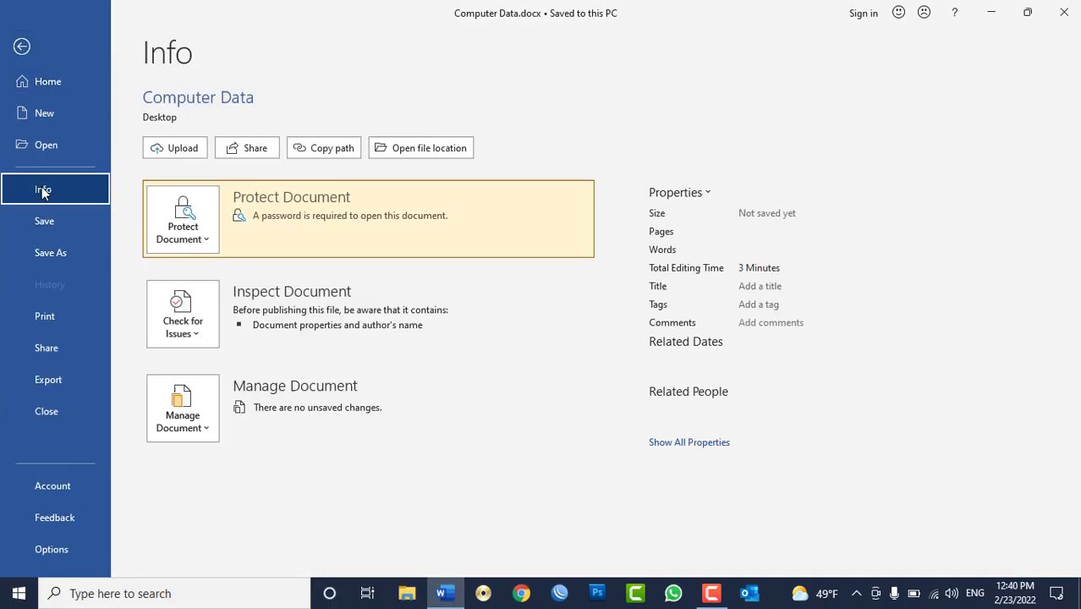
click(196, 240)
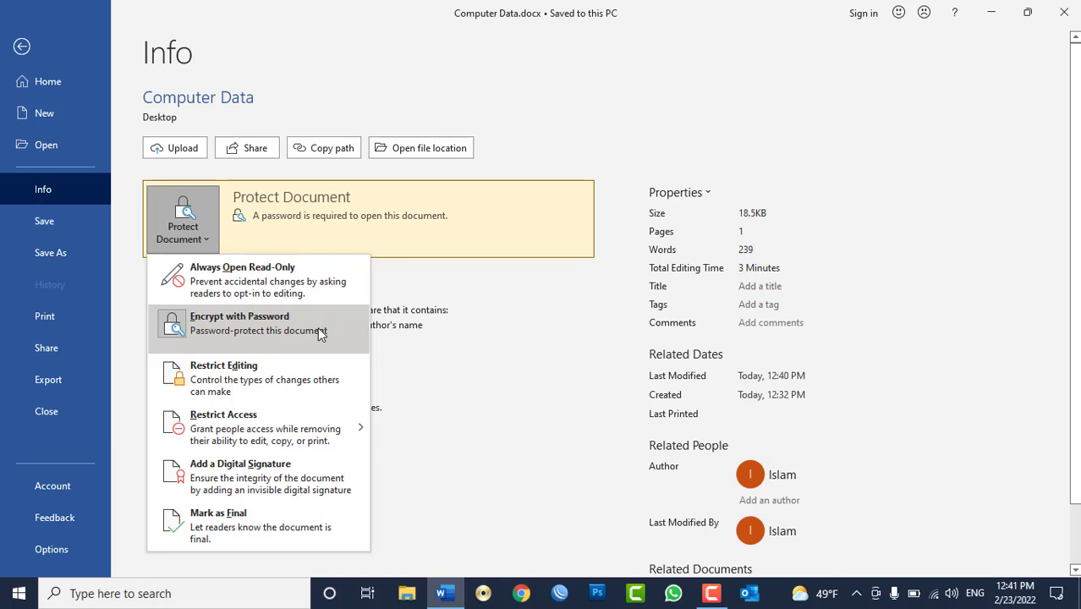
click(317, 326)
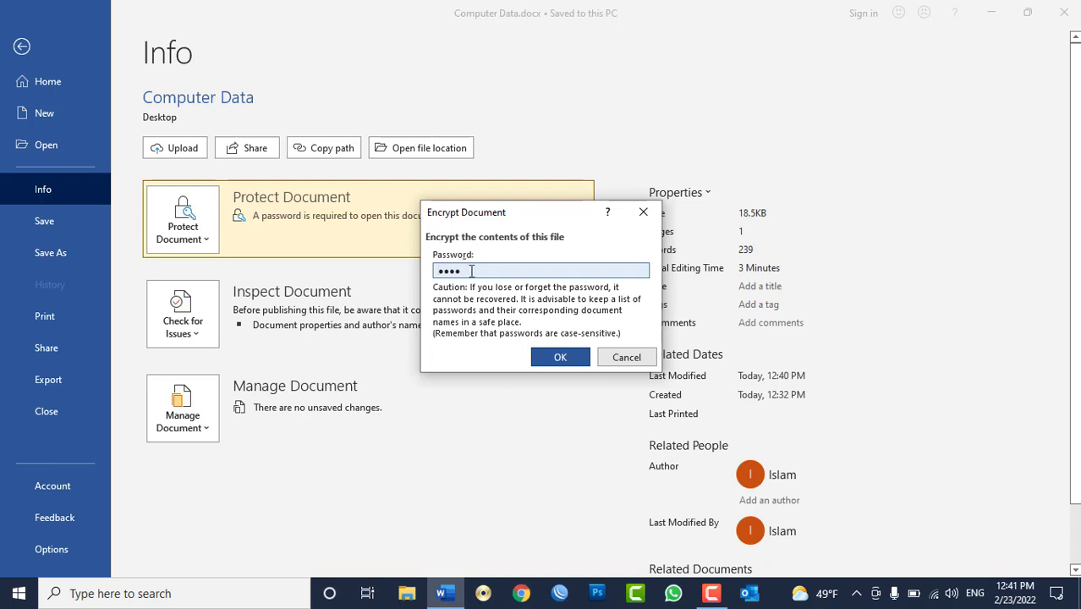
drag(471, 270, 414, 291)
key(BackSpace)
click(560, 357)
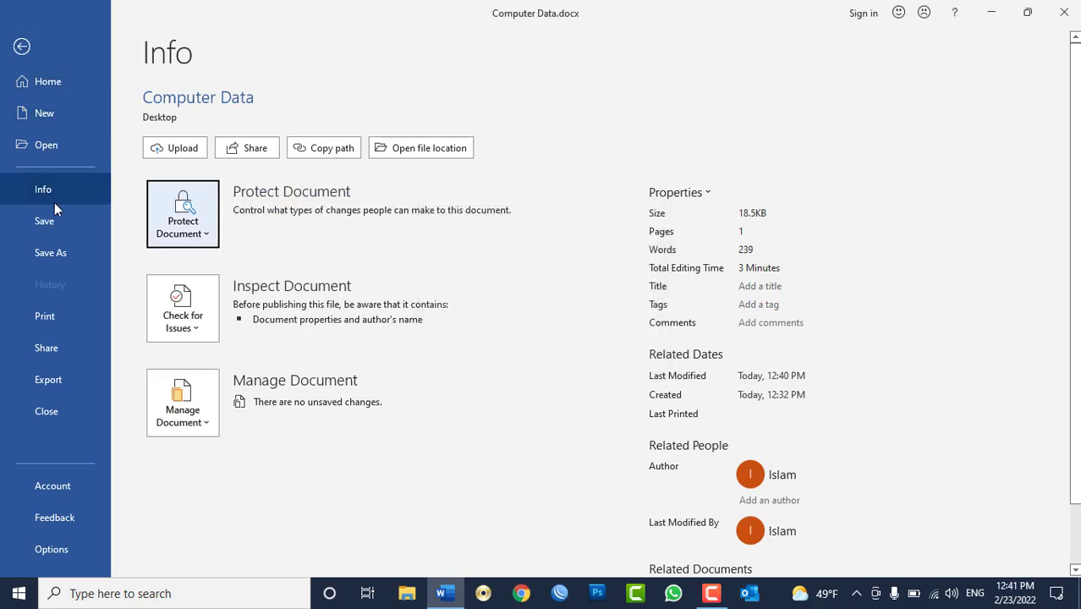
click(56, 221)
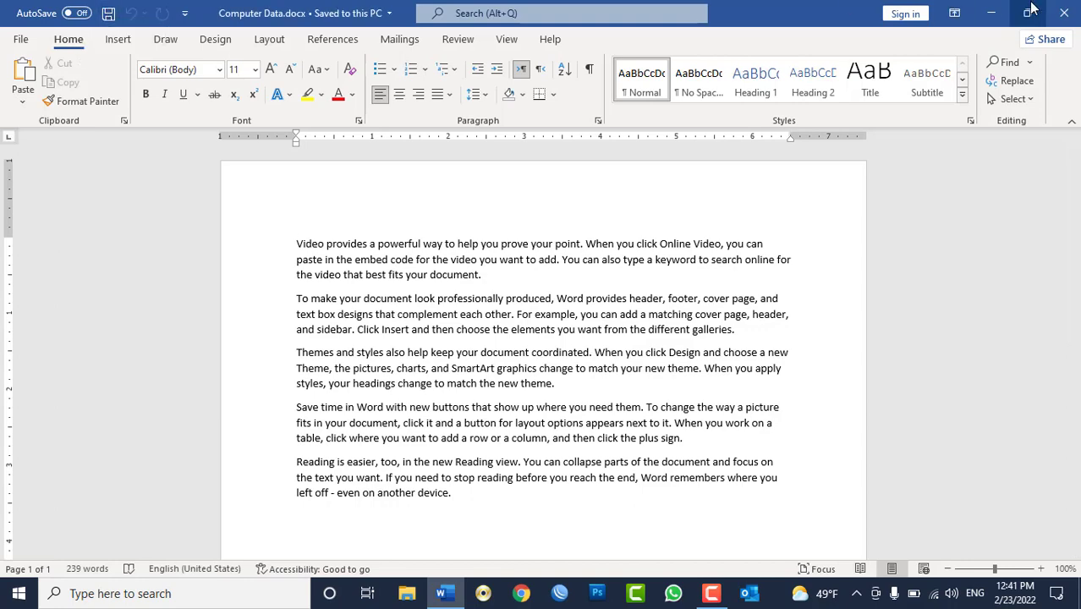
click(1063, 13)
double_click(29, 427)
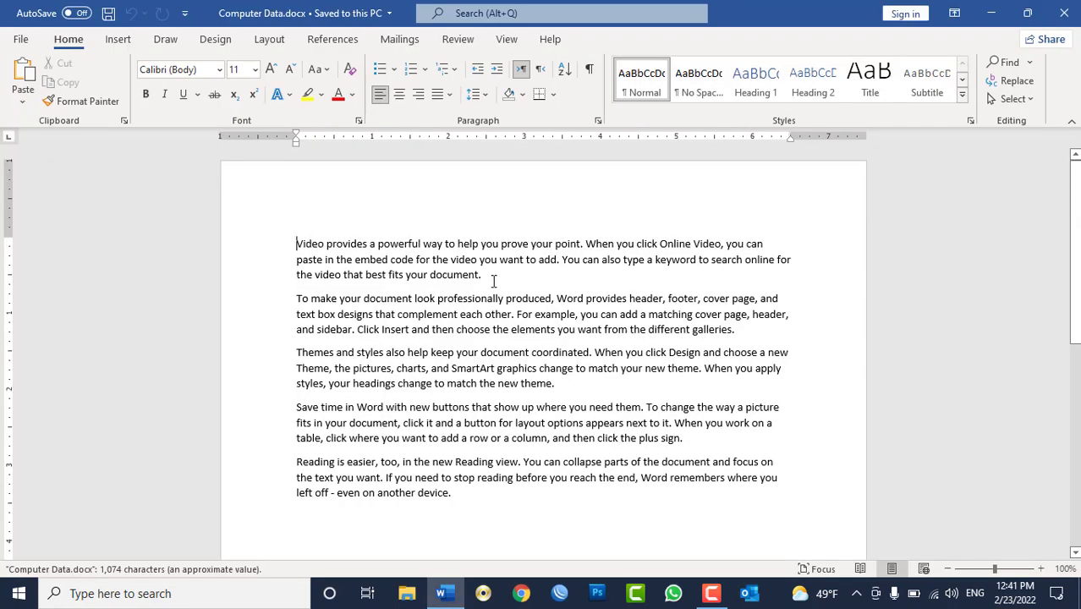
click(491, 276)
click(740, 331)
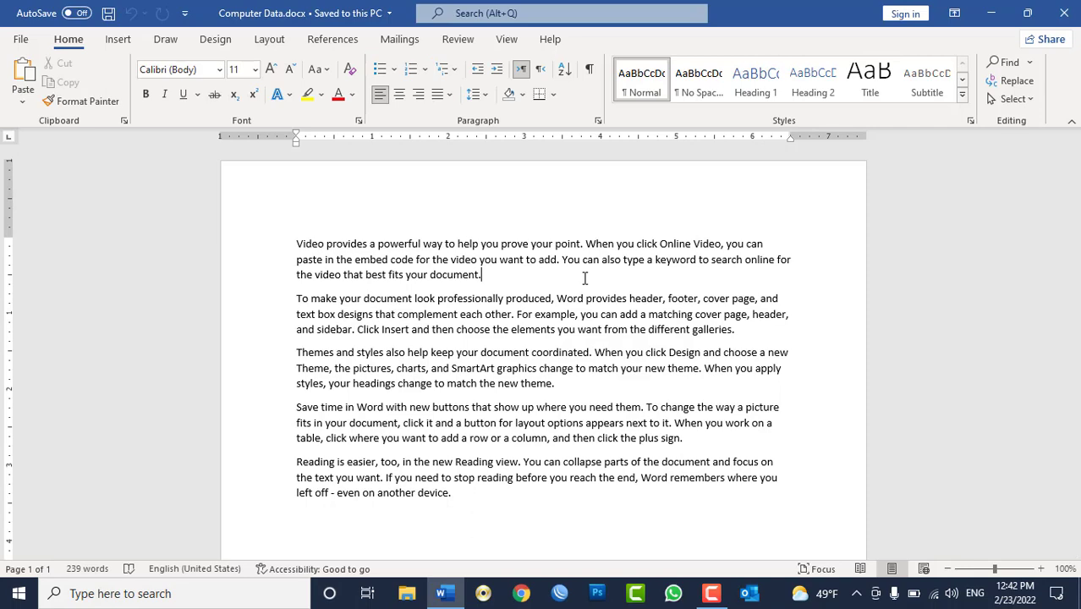
click(20, 39)
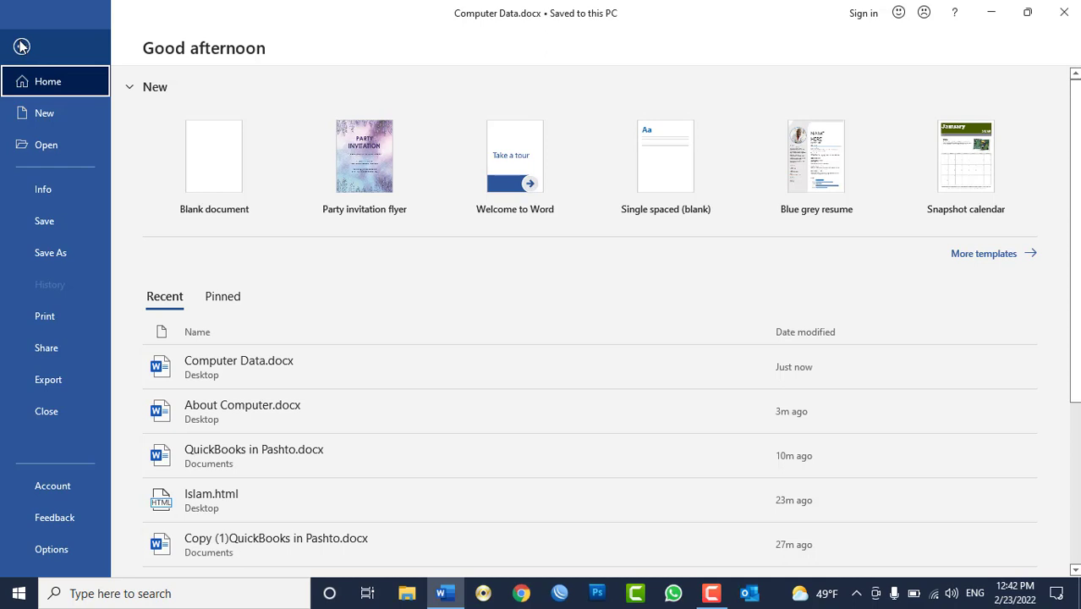
click(61, 191)
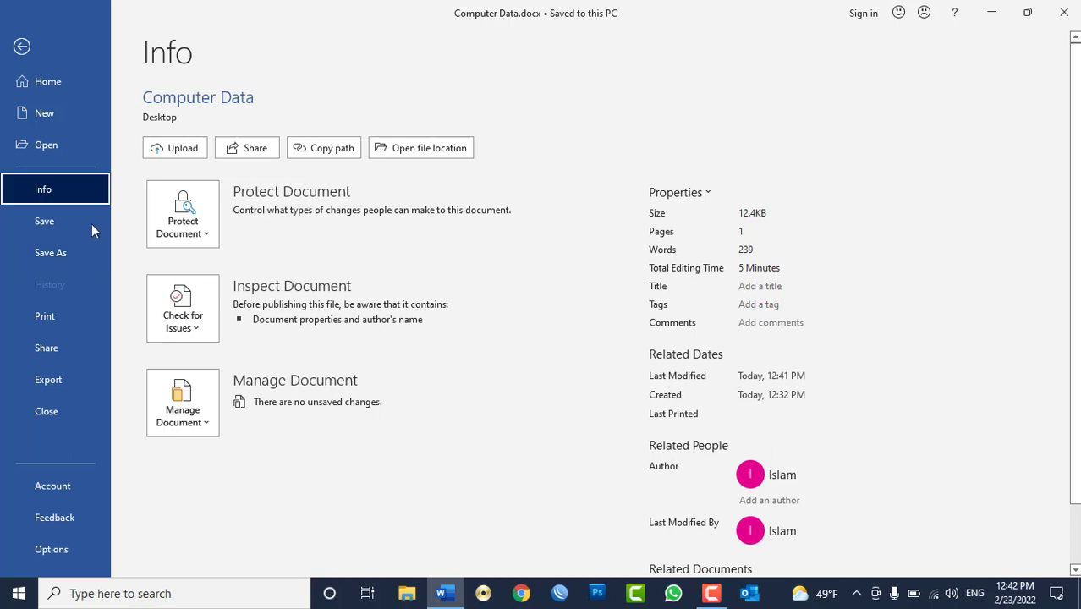
click(173, 230)
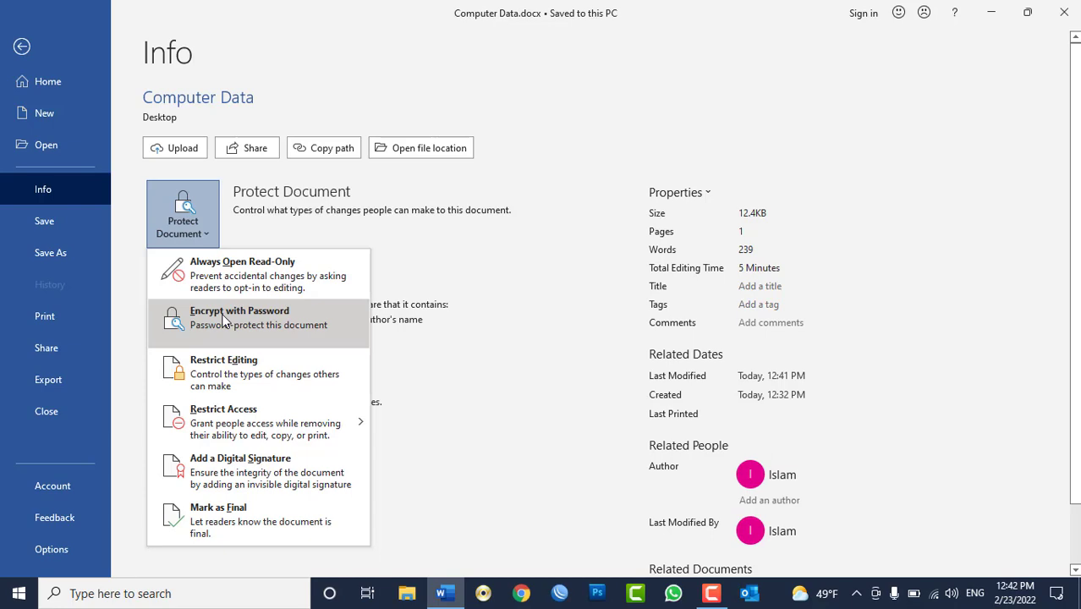
click(224, 319)
key(Escape)
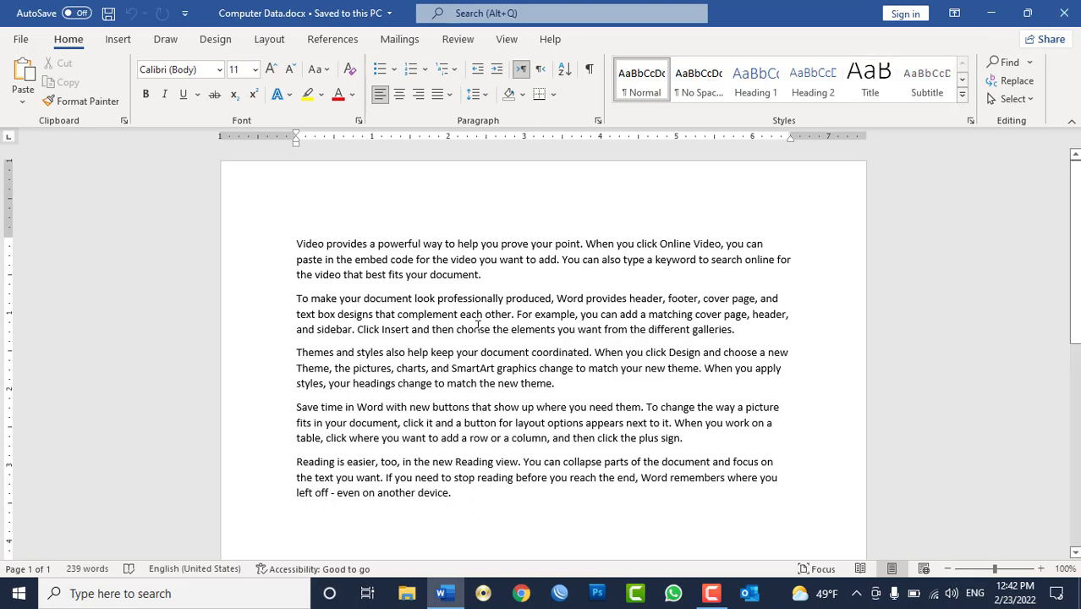
click(509, 275)
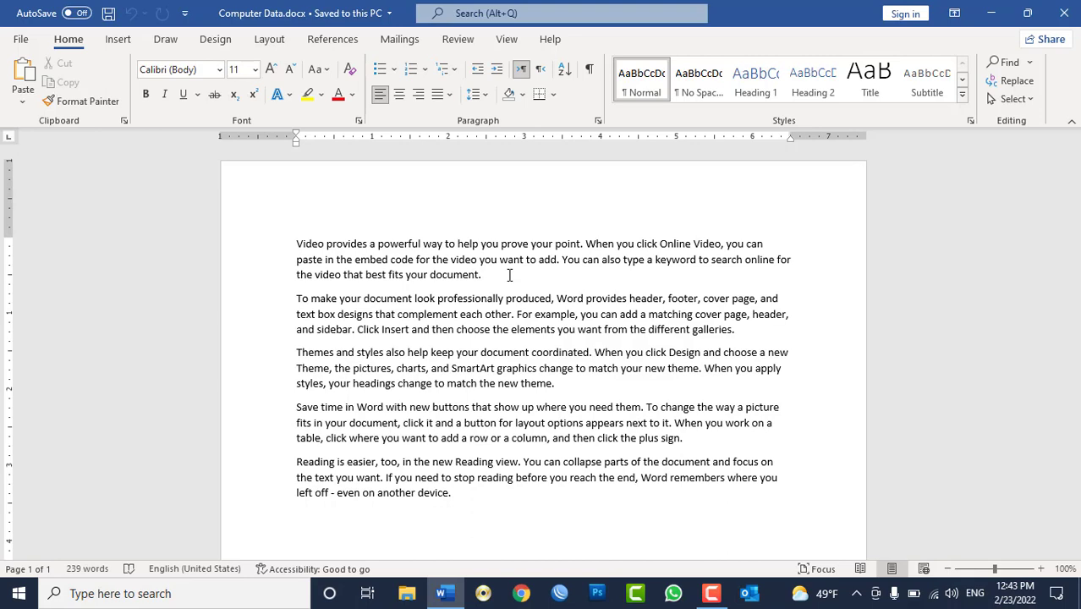
key(ctrl+a)
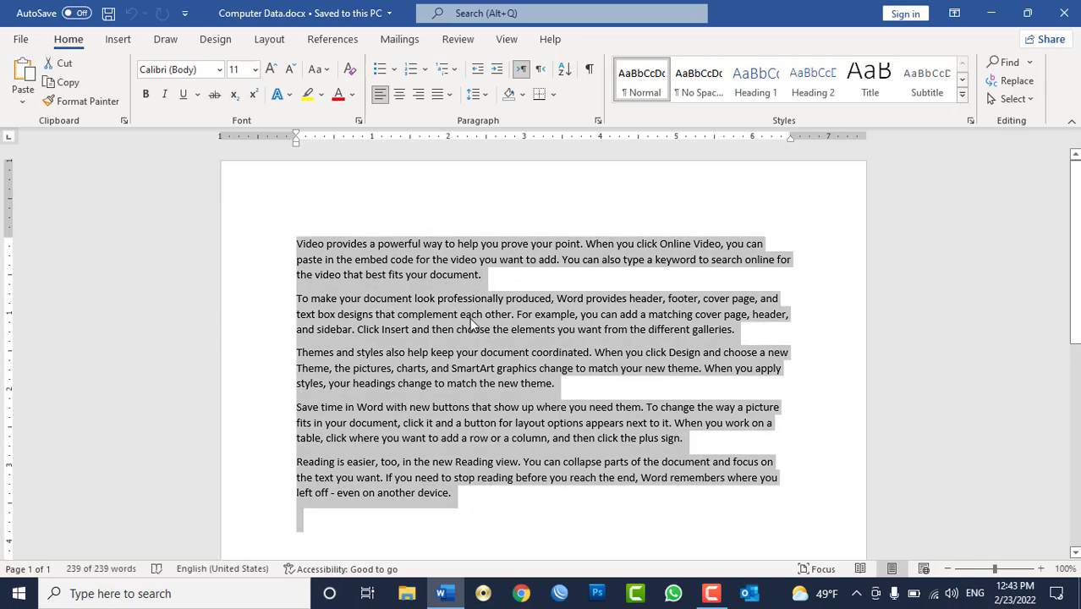
text(=rand(3,5)
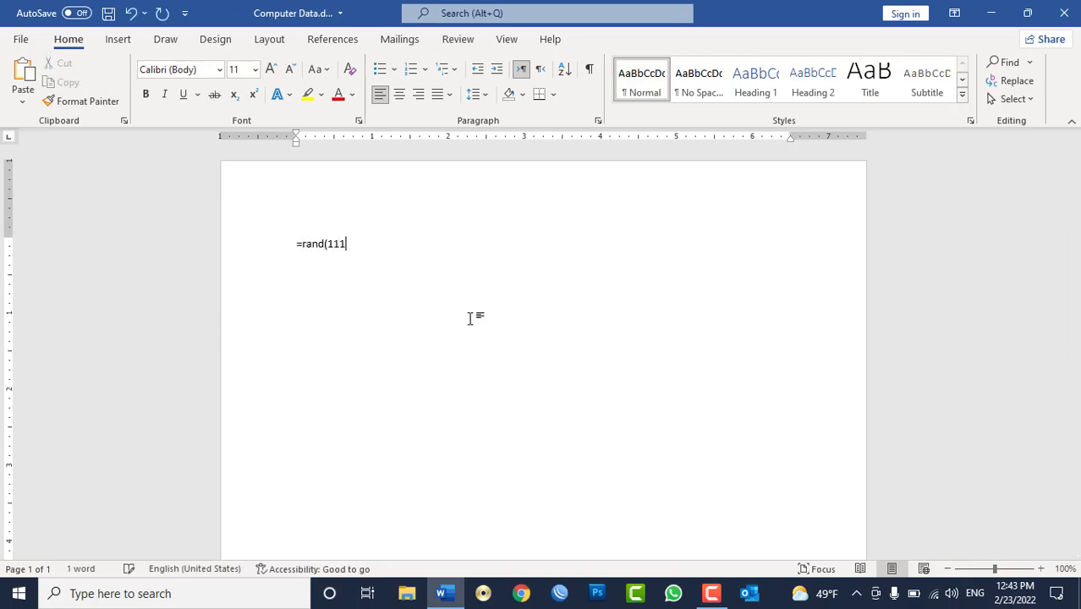
text())
key(Return)
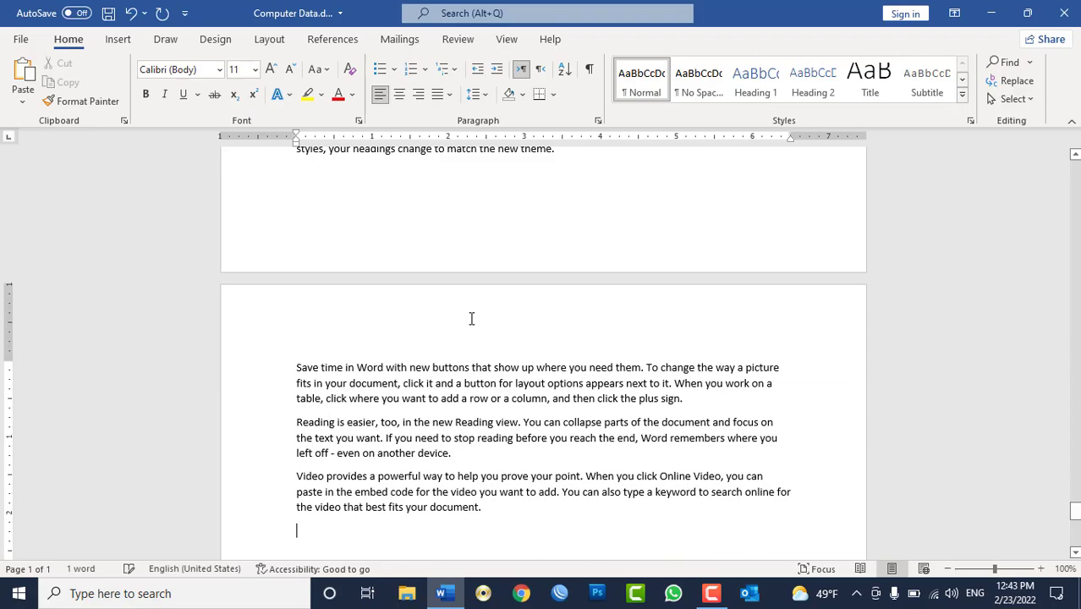
drag(1074, 511, 1075, 160)
scroll(660, 253, down, 6)
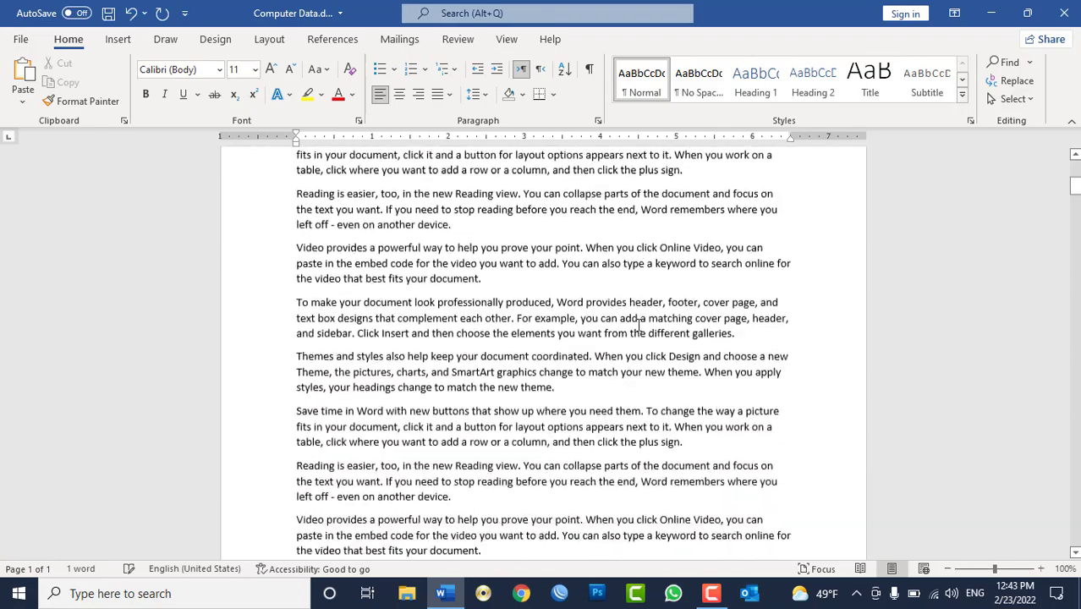
scroll(571, 468, down, 3)
scroll(572, 467, up, 3)
scroll(627, 365, up, 2)
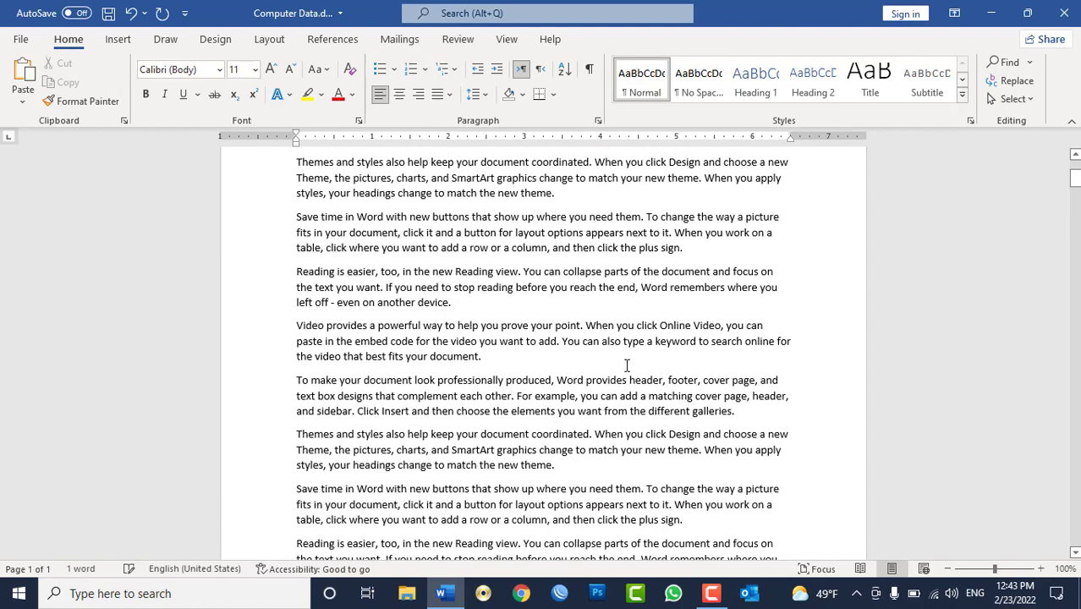
scroll(627, 366, down, 1)
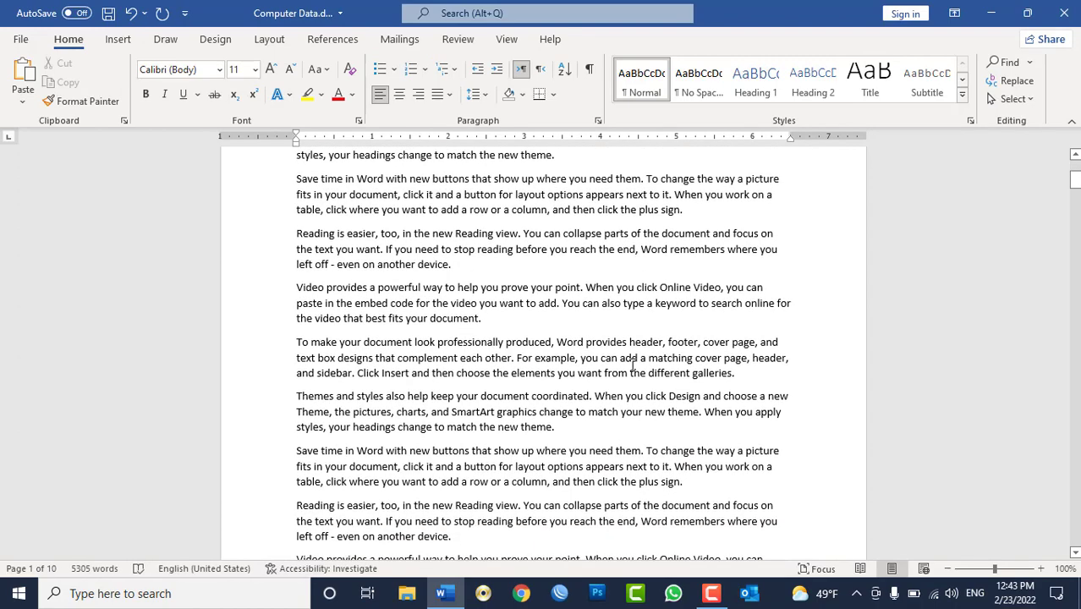
scroll(631, 365, down, 3)
scroll(632, 365, down, 4)
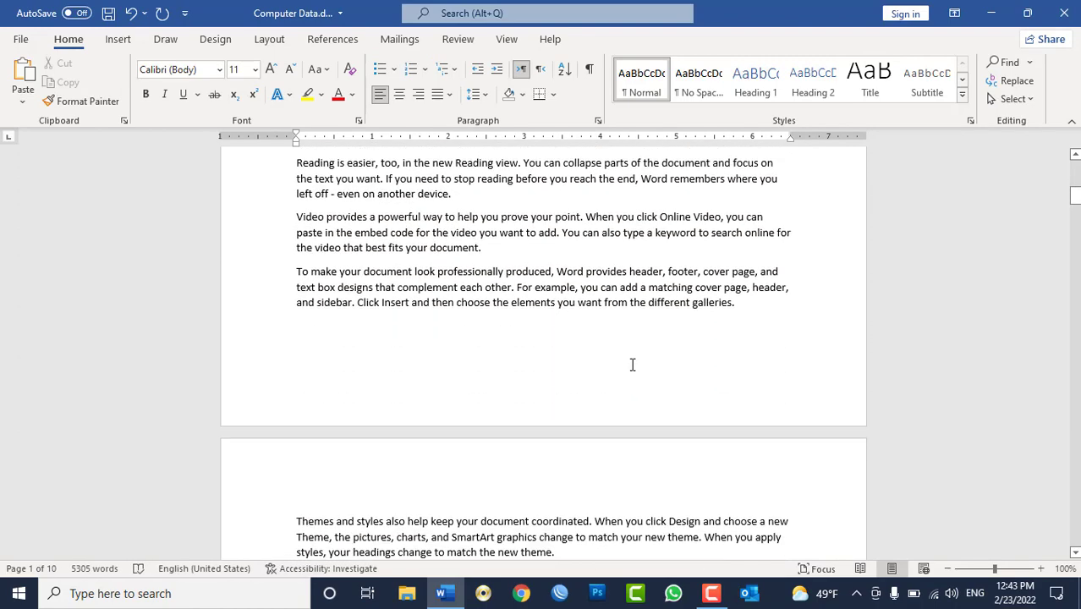
scroll(632, 365, up, 4)
scroll(632, 365, up, 8)
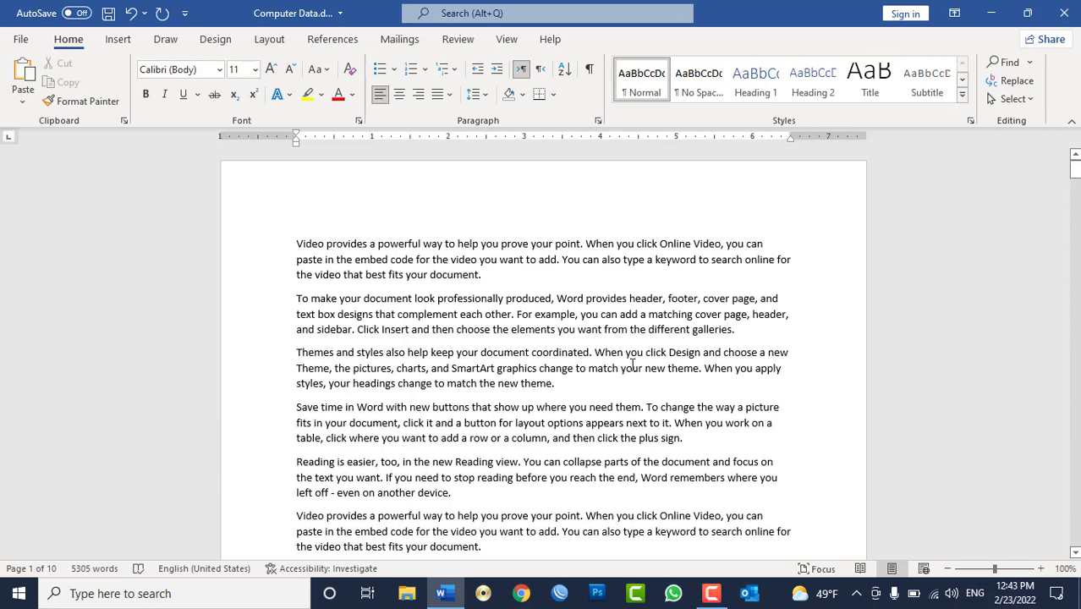
Step: Type the header title بسم الله الرحمن الرحيم in Persian, centred and enlarged two sizes
double_click(615, 207)
key(alt+shift)
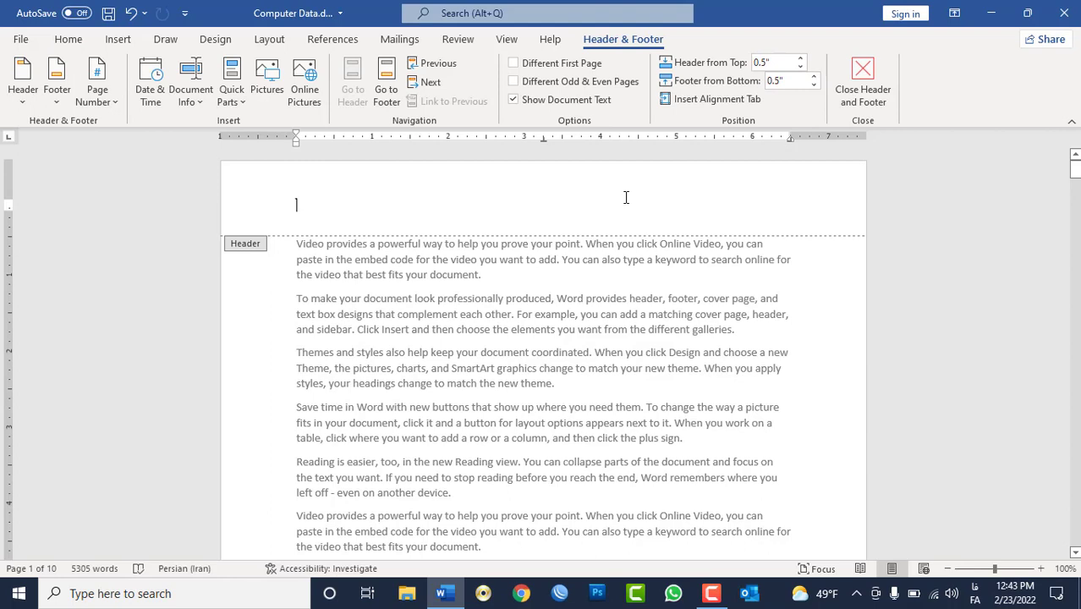
text(بسم ال)
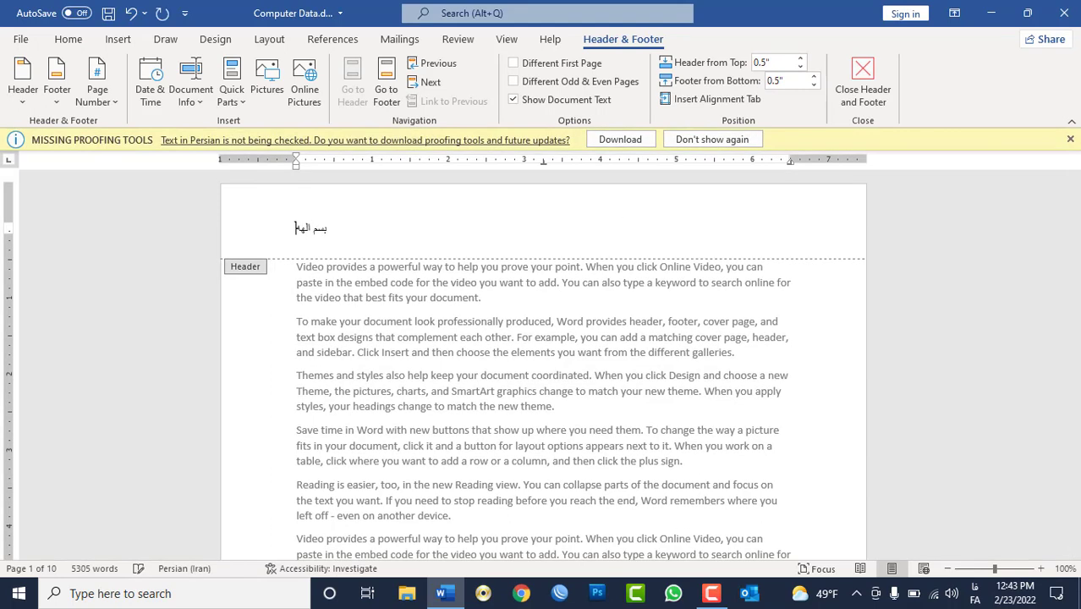
text(له الرح)
text(من الرحيم)
key(ctrl+a)
key(ctrl+e)
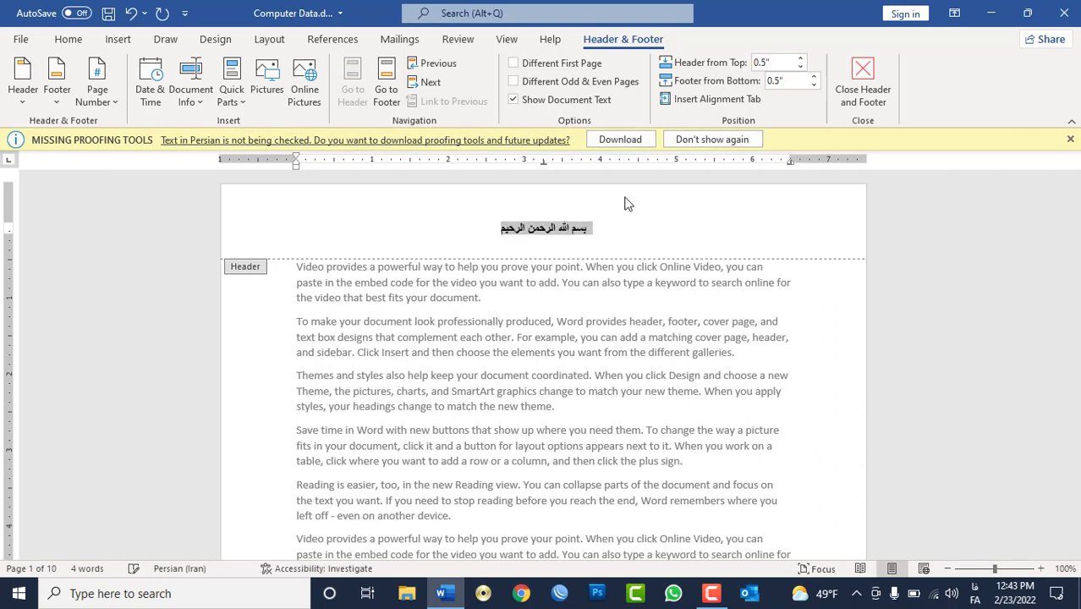
key(ctrl+bracketright)
key(ctrl+bracketright)
key(ctrl+bracketright)
key(ctrl+bracketright)
key(ctrl+bracketright)
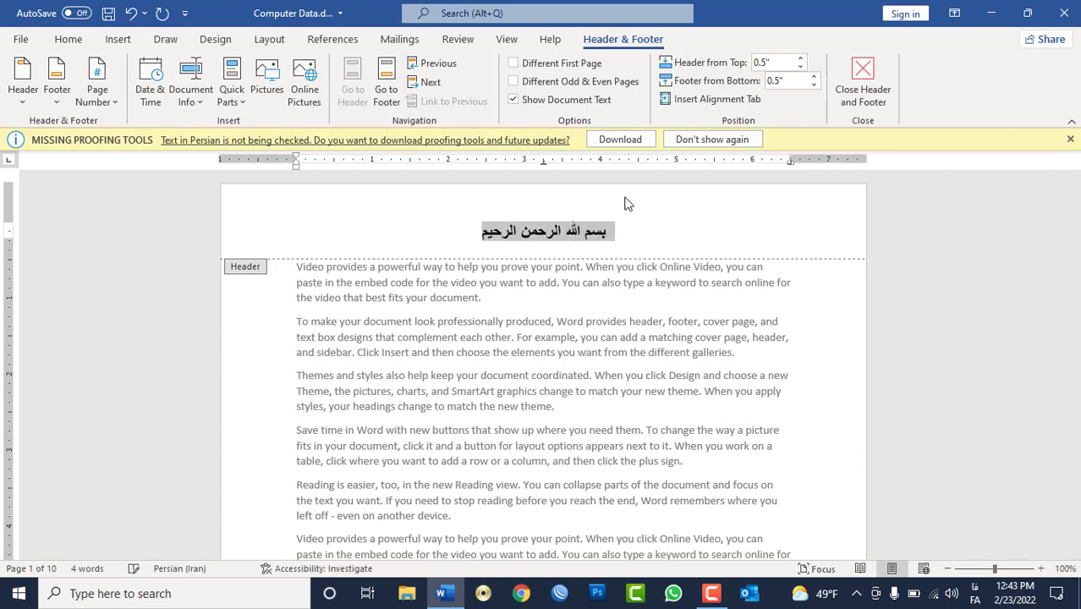
key(ctrl+bracketright)
key(ctrl+bracketright)
key(ctrl+bracketright)
key(ctrl+bracketright)
key(ctrl+bracketright)
key(ctrl+bracketright)
key(ctrl+bracketright)
key(ctrl+bracketright)
key(ctrl+bracketright)
key(ctrl+bracketright)
key(ctrl+bracketright)
key(ctrl+bracketright)
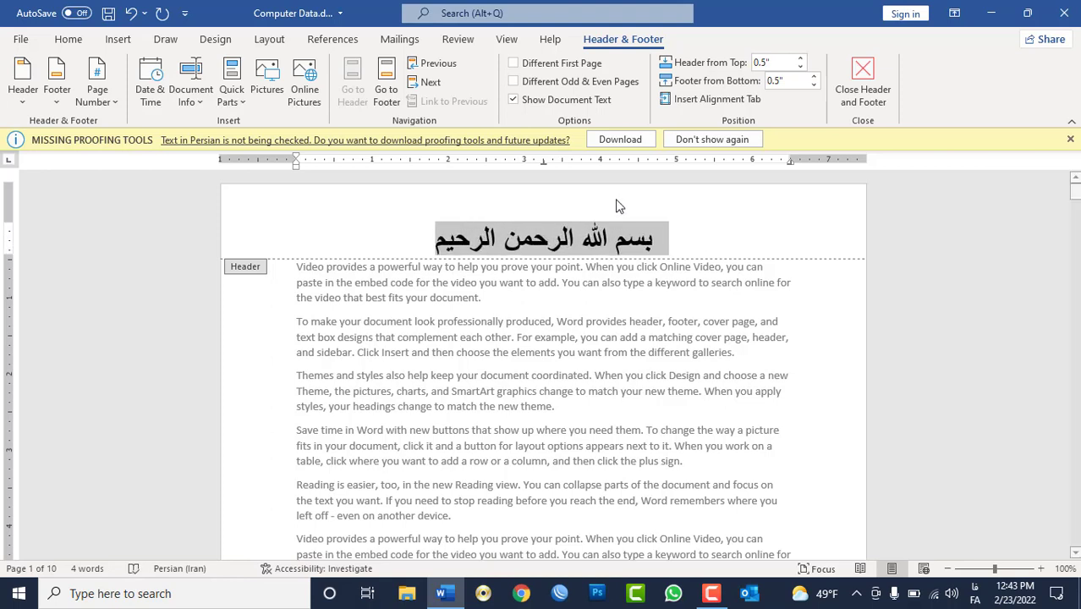
Step: Add the second header line د کمپیوتر اساسات below the title
double_click(519, 262)
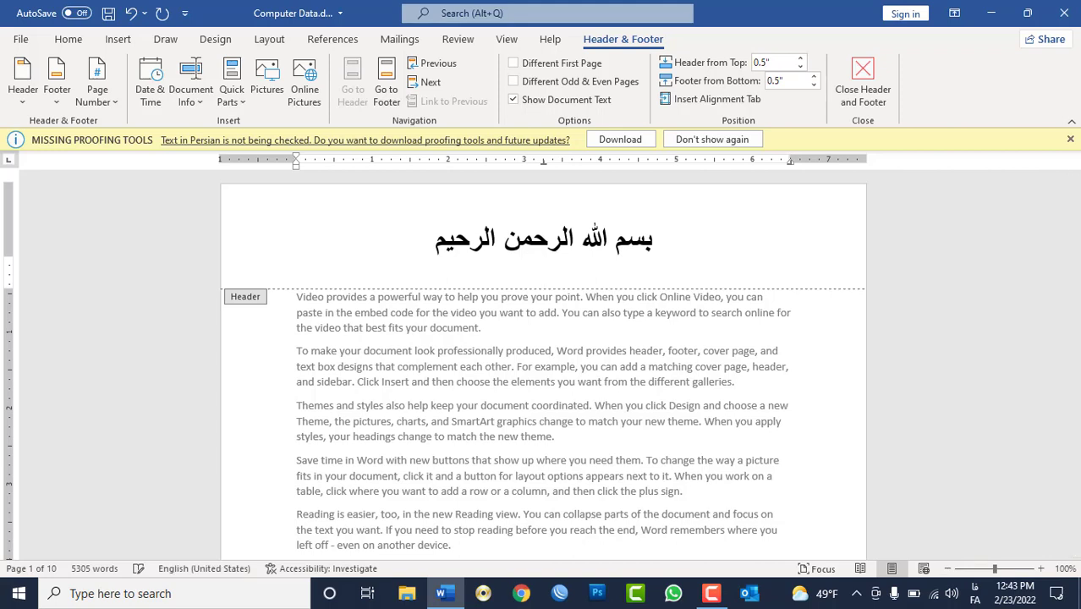
text(د کمپی)
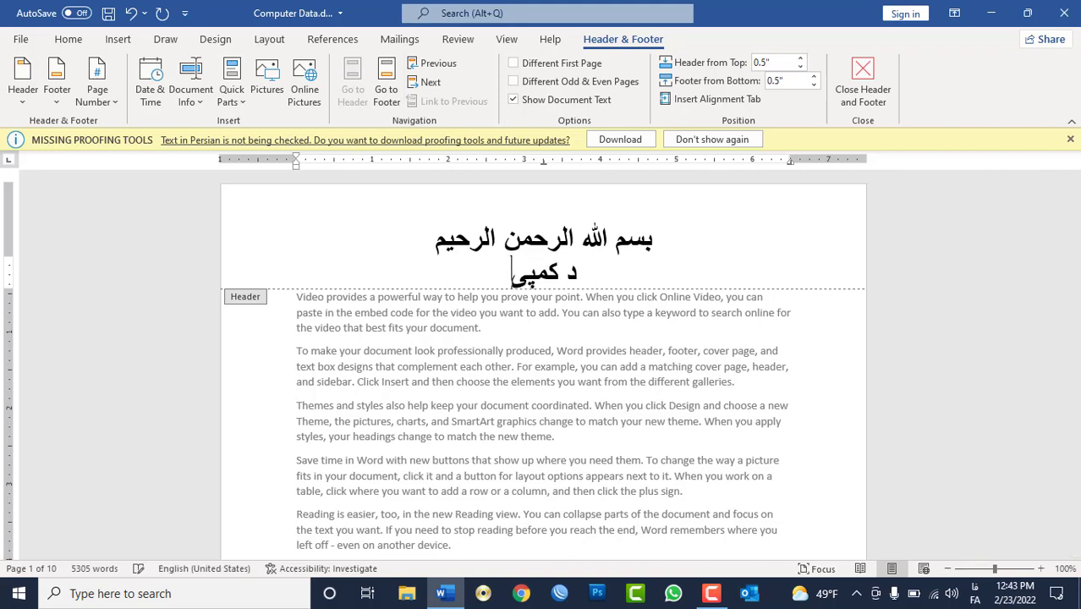
text(وتر اساس)
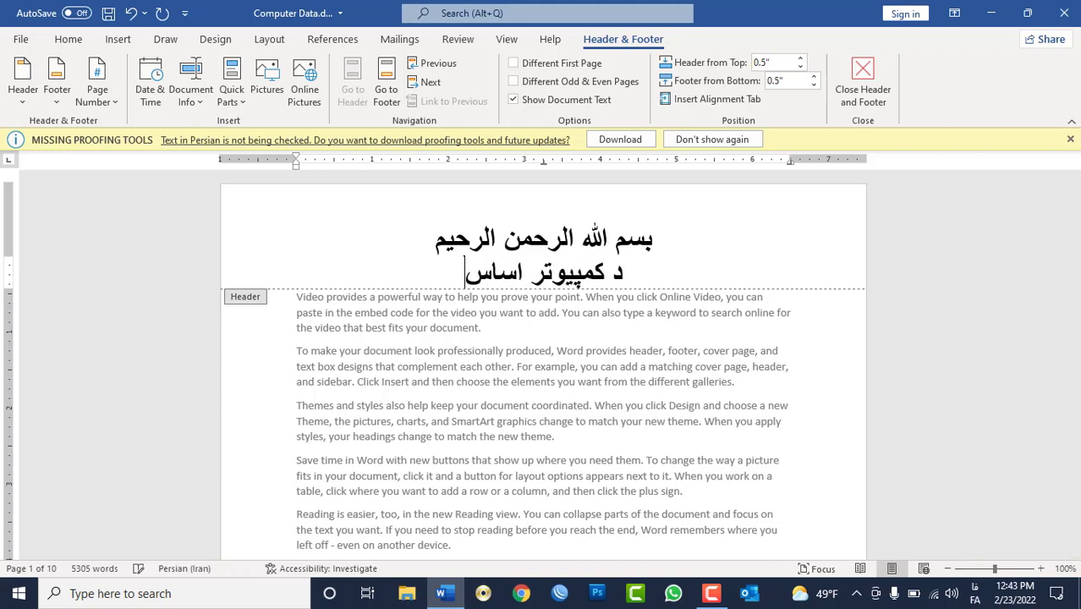
text(ات)
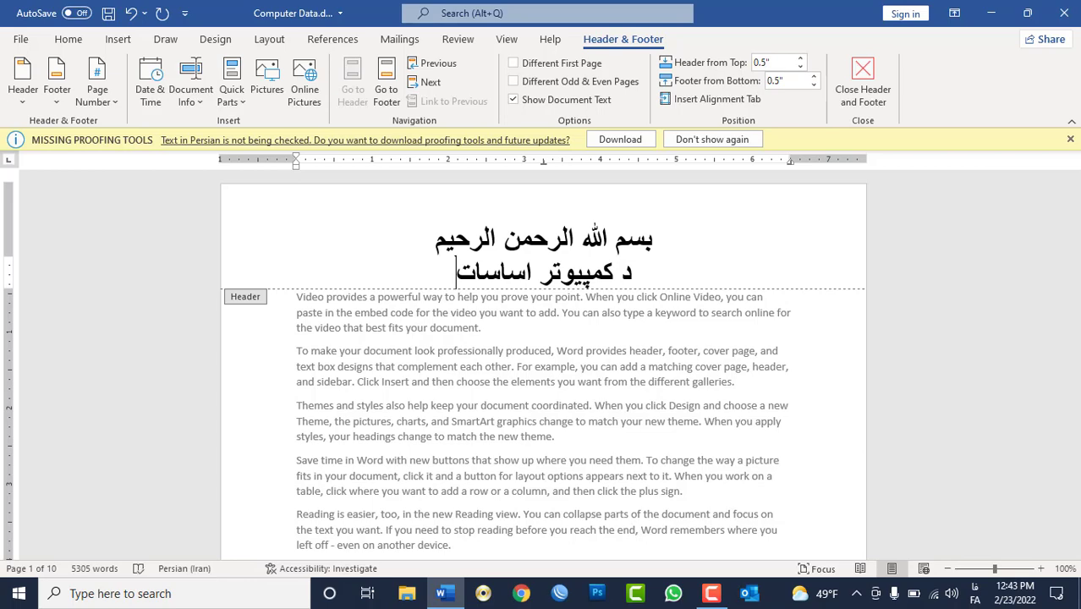
scroll(549, 334, down, 1)
Step: Add a centred, bold, enlarged footer credit 'ترتیب کننده:' followed by the compiler's name
scroll(550, 334, down, 3)
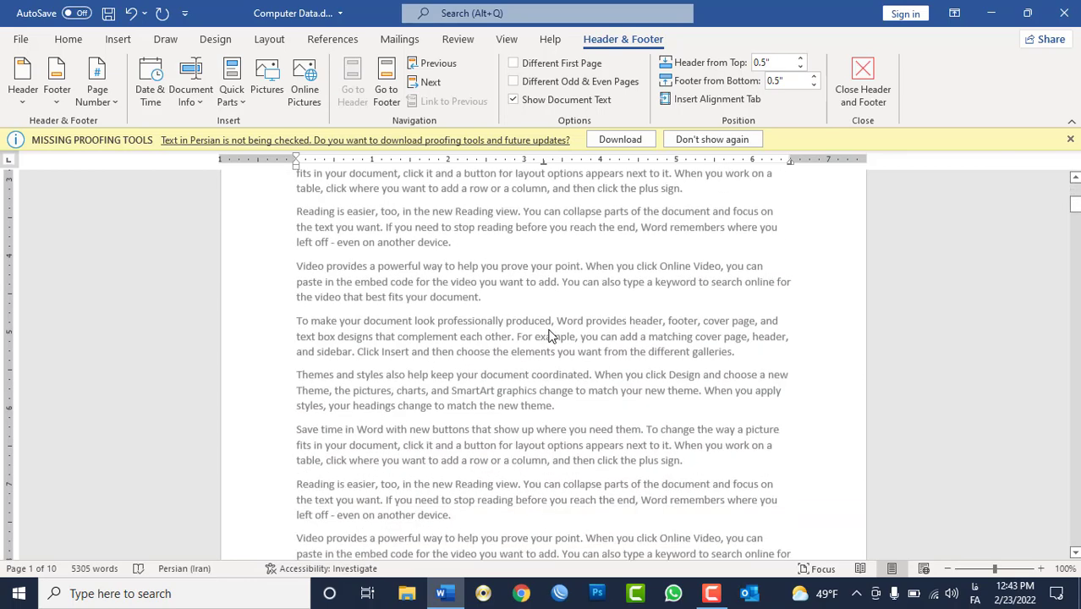
scroll(553, 332, down, 3)
scroll(558, 364, down, 1)
click(567, 403)
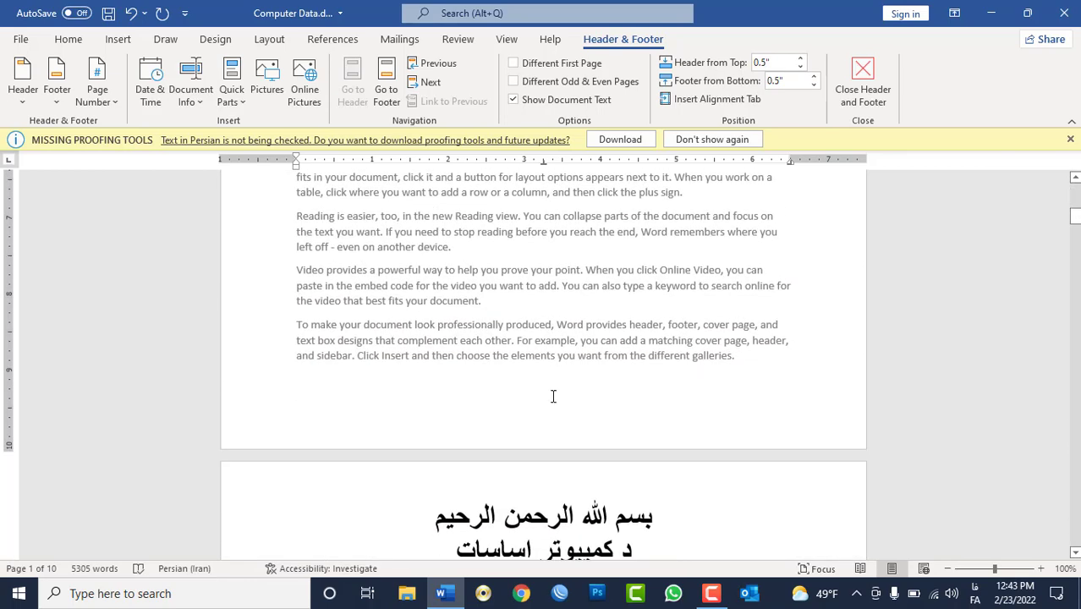
double_click(566, 397)
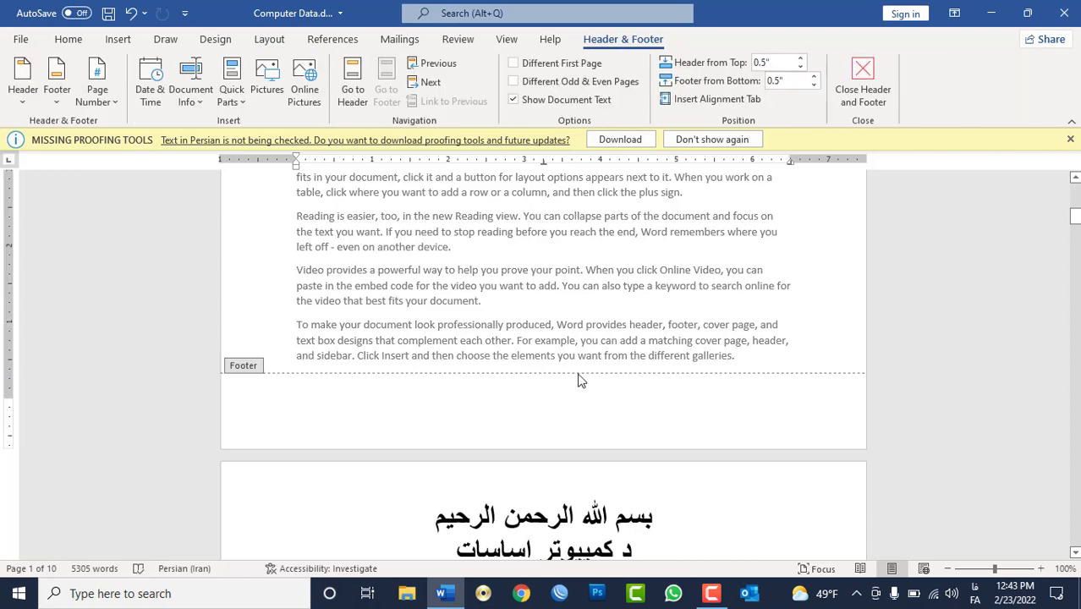
text(تری)
text(ی)
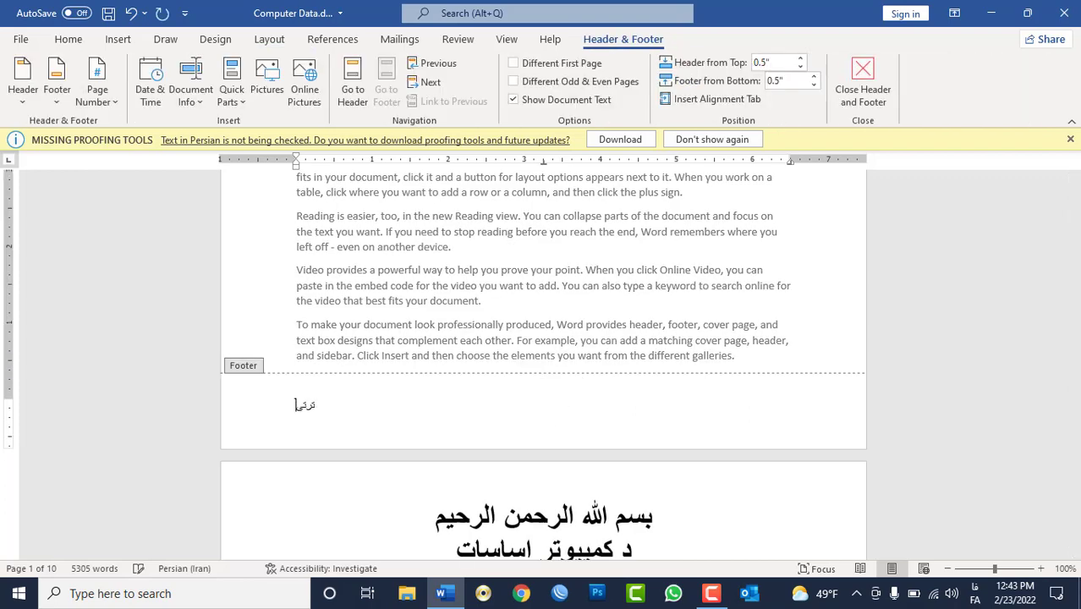
text(ب ک)
text(ننده: مح)
text(مد اسلام سیف )
text(زاده)
key(ctrl+a)
key(ctrl+e)
key(ctrl+b)
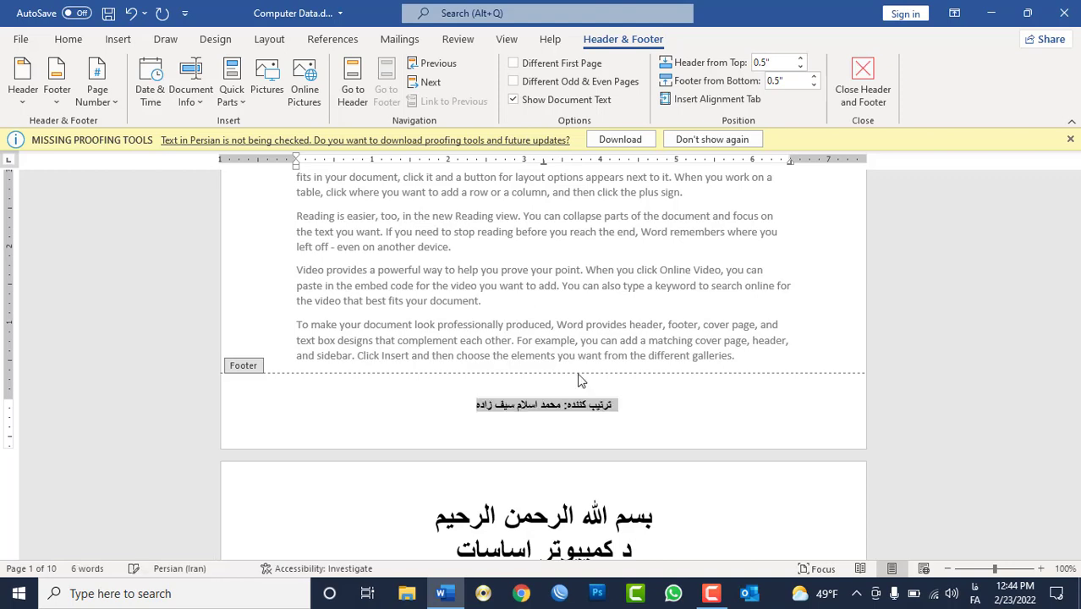
key(ctrl+shift+period)
key(ctrl+shift+period)
key(ctrl+shift+period)
key(ctrl+shift+period)
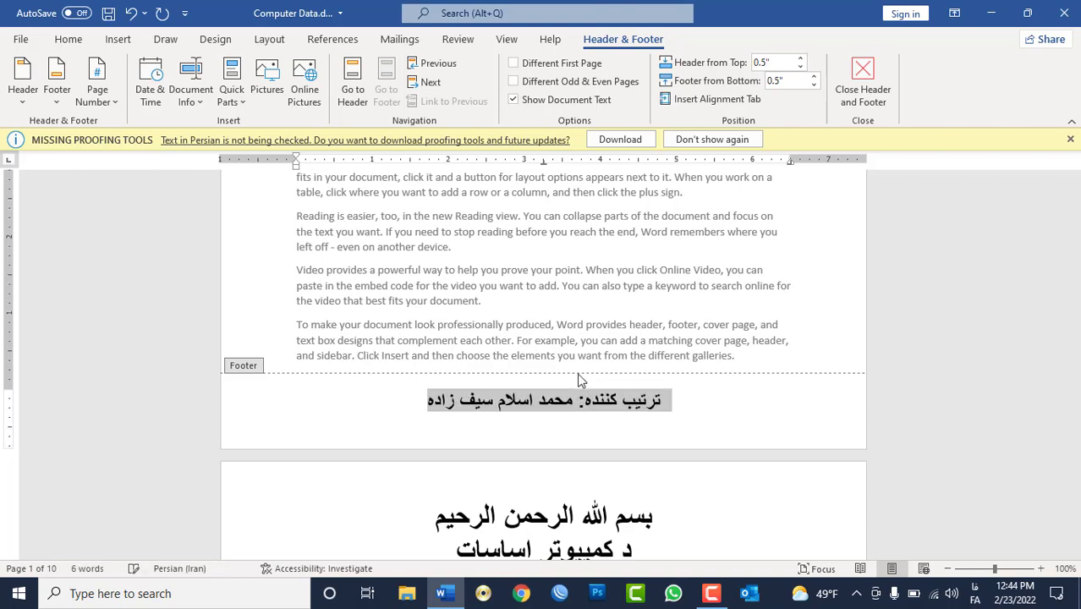
Step: Close header and footer editing and return to the body text
click(862, 82)
scroll(701, 266, up, 1)
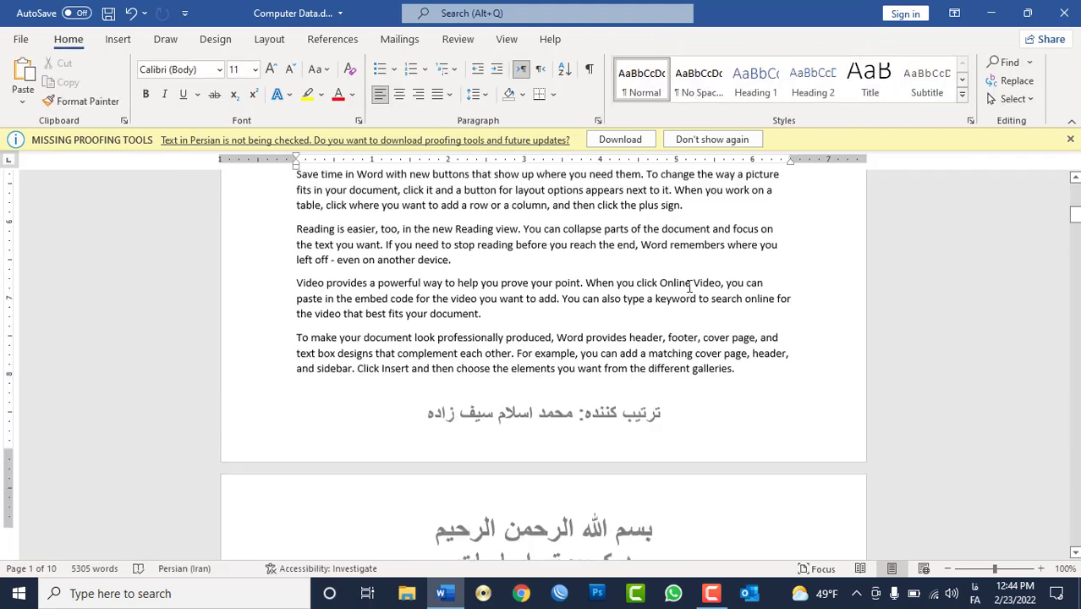
scroll(698, 274, up, 3)
scroll(691, 283, up, 2)
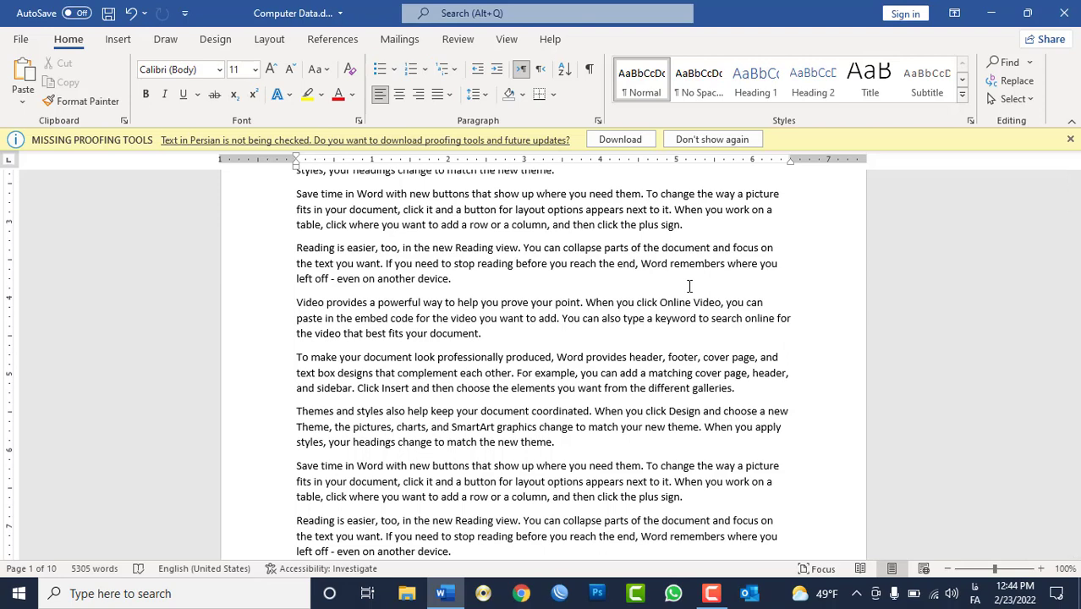
Step: Save Computer Data.docx
scroll(689, 286, down, 3)
scroll(616, 420, down, 2)
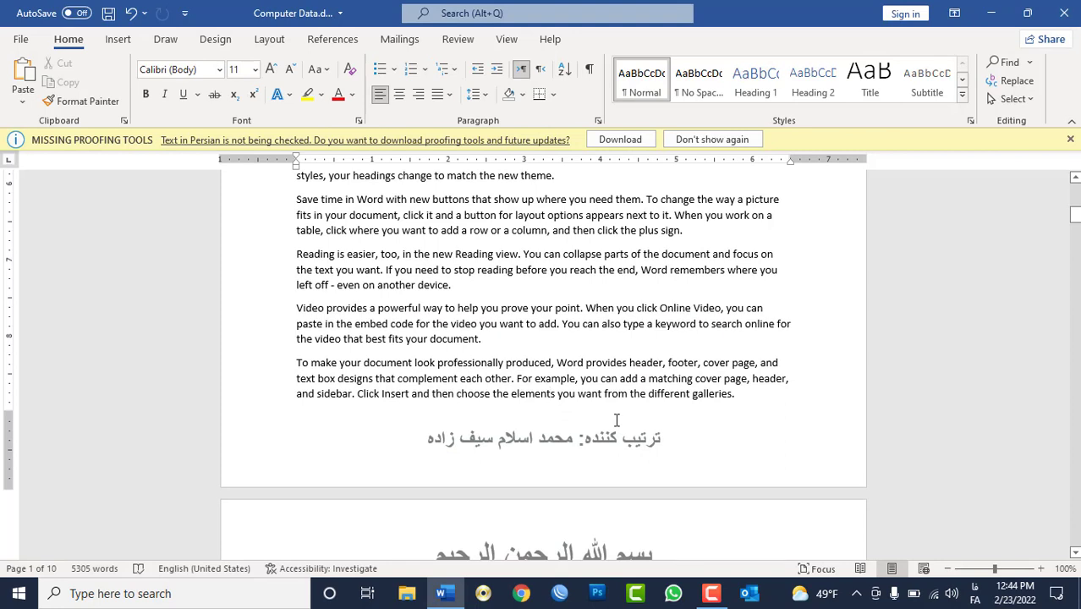
click(108, 12)
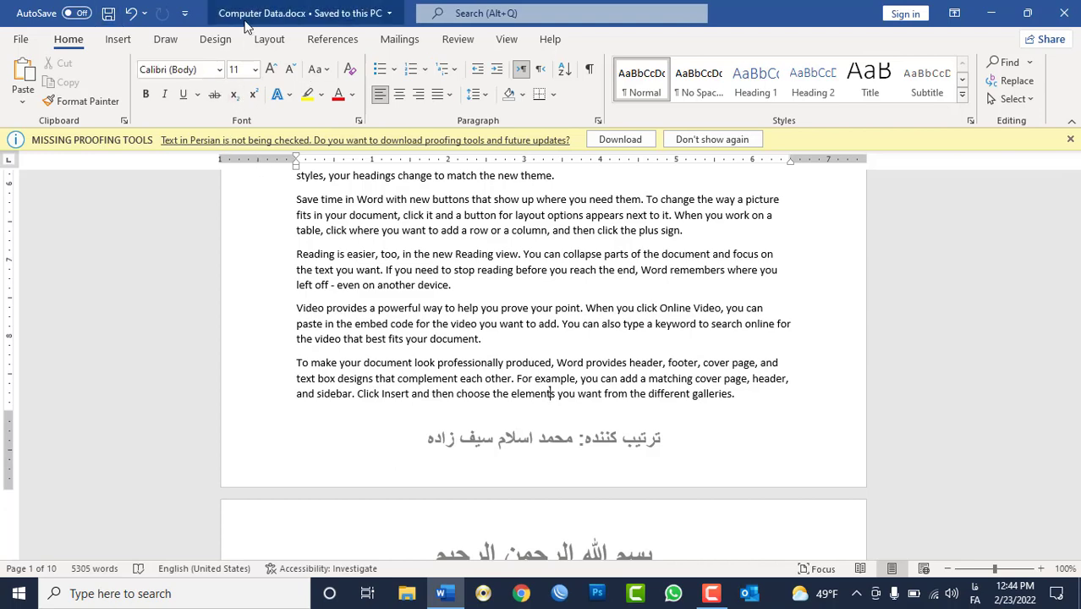
scroll(609, 279, down, 5)
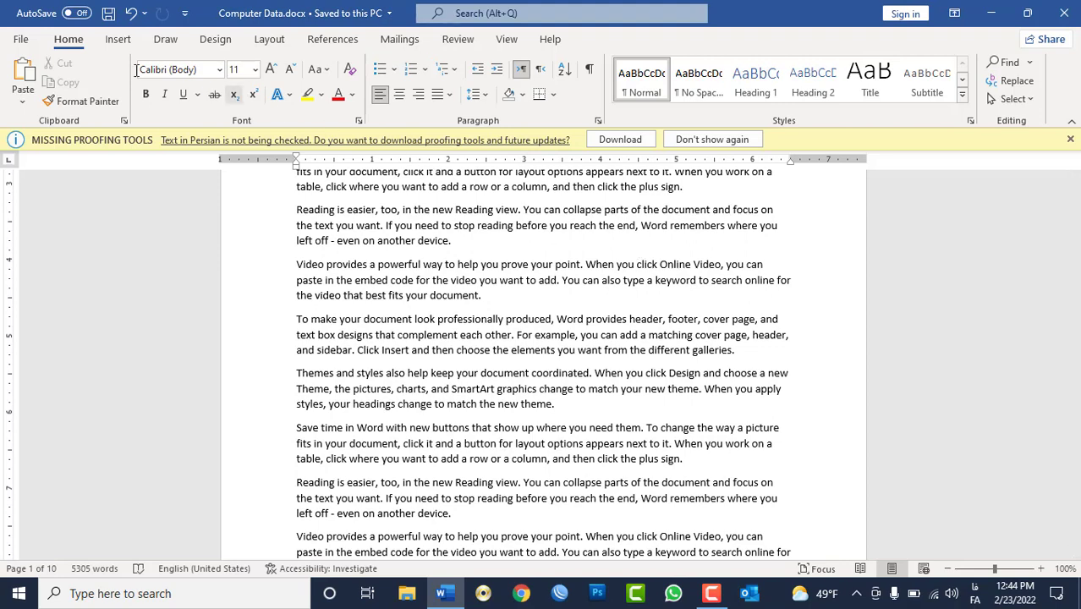
Step: Open the Restrict Editing pane through File > Info > Protect Document
click(21, 40)
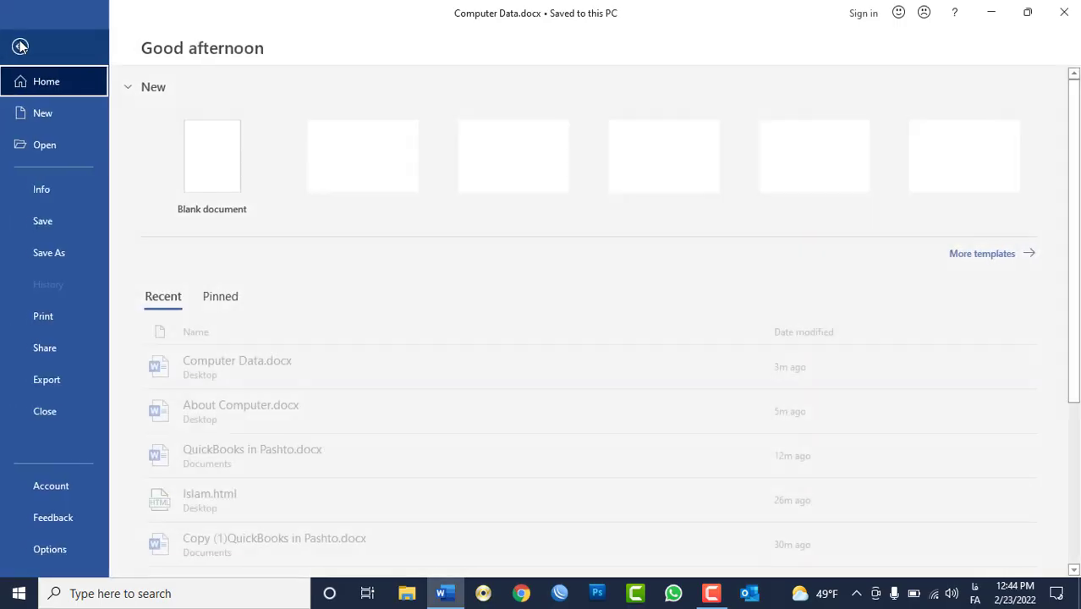
click(67, 187)
click(174, 232)
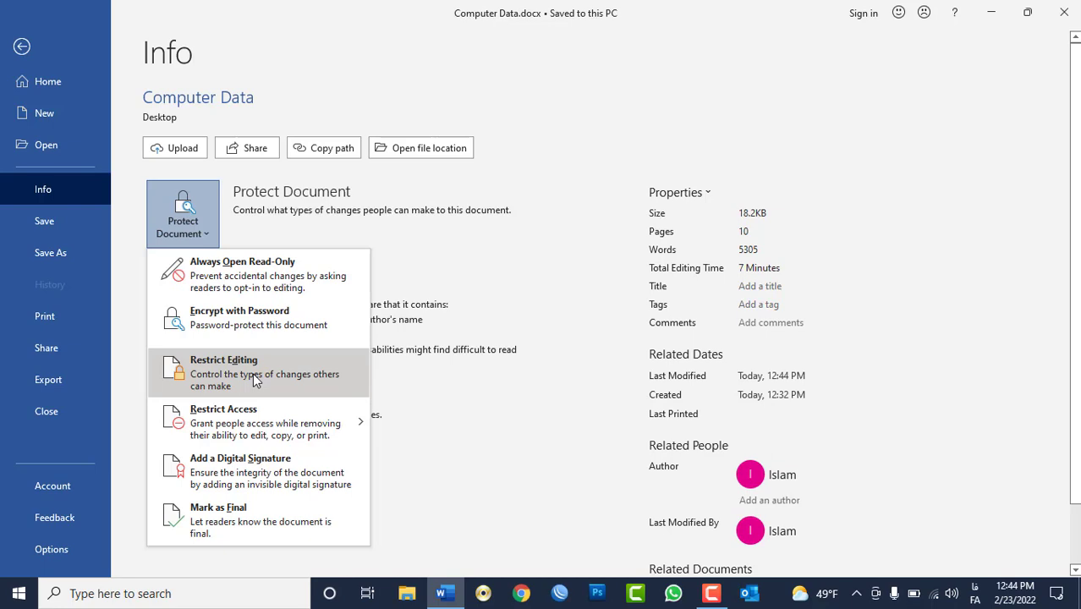
click(254, 379)
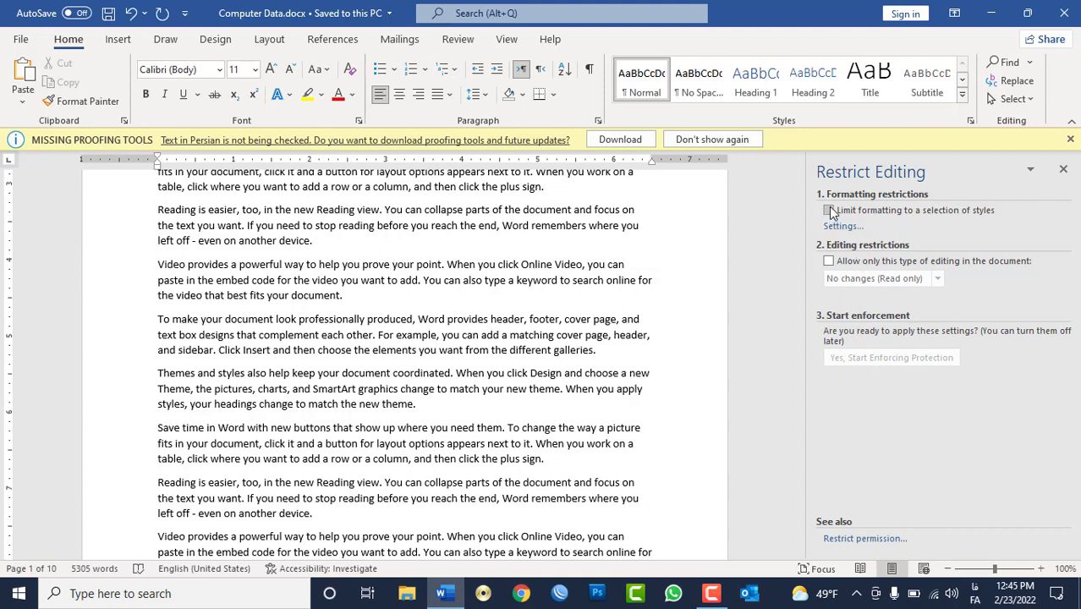
Step: Limit formatting to selected styles, allow only one editing type, and let Everyone edit exceptions
click(829, 210)
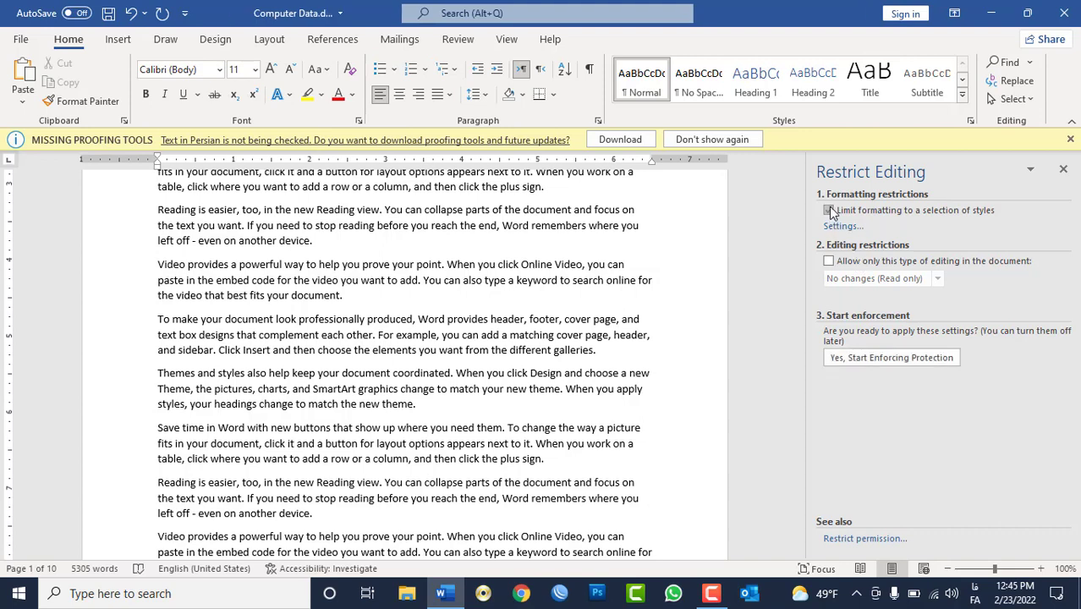
click(829, 262)
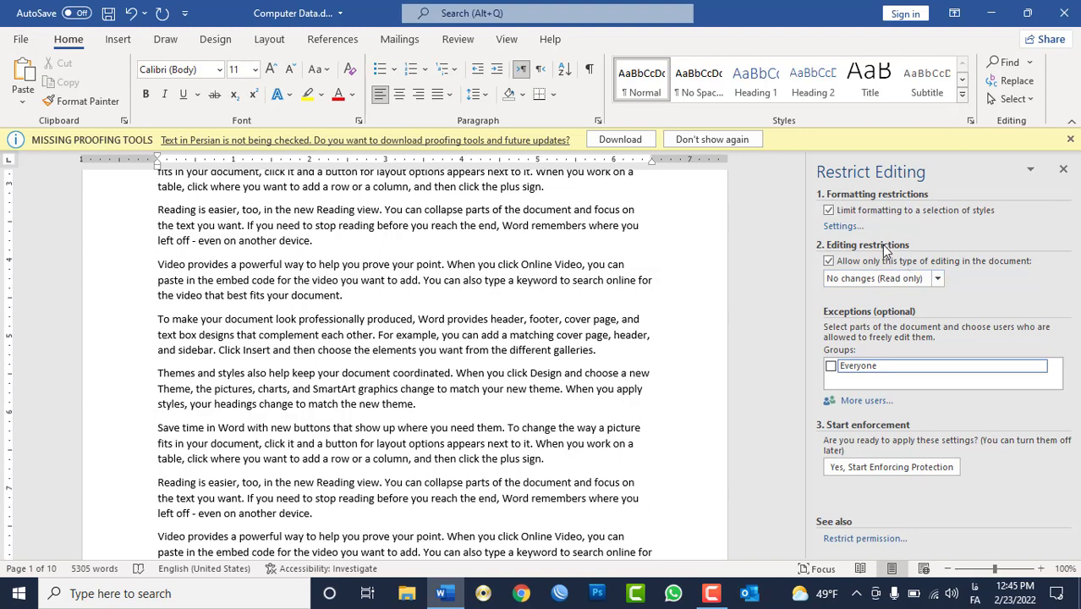
click(830, 367)
Step: Start enforcing protection with the password entered and confirmed
click(864, 471)
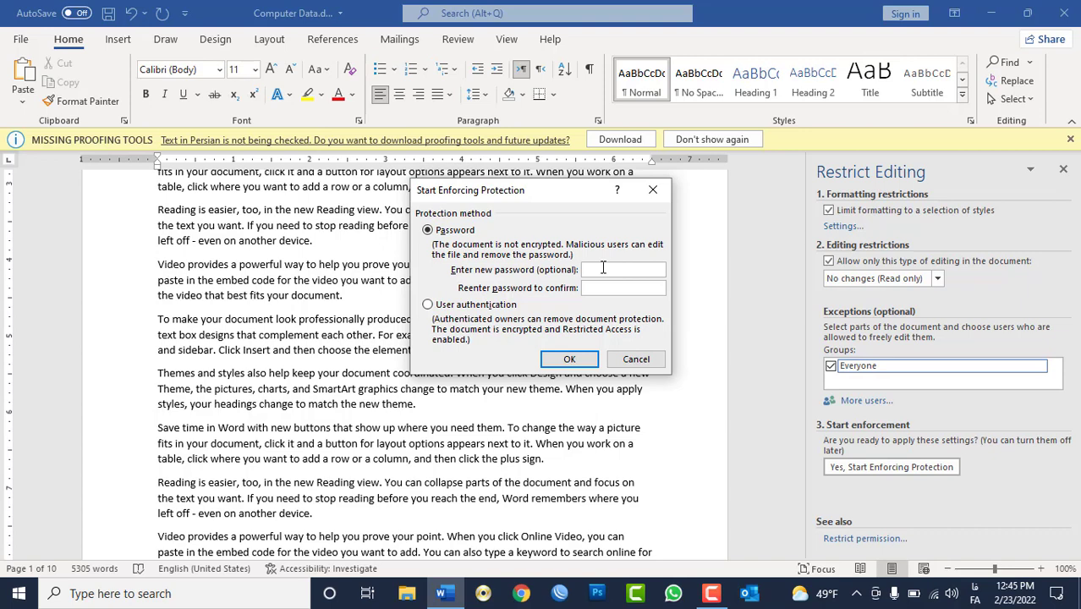
key(Tab)
click(570, 359)
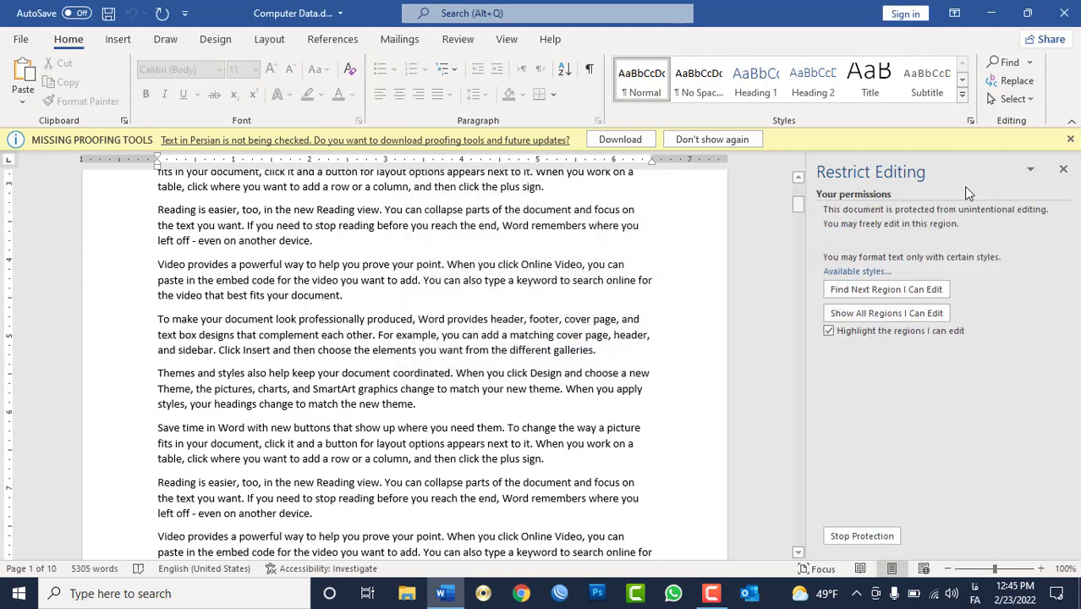
Step: Save the protected document and reopen Computer Data.docx from the desktop
click(109, 12)
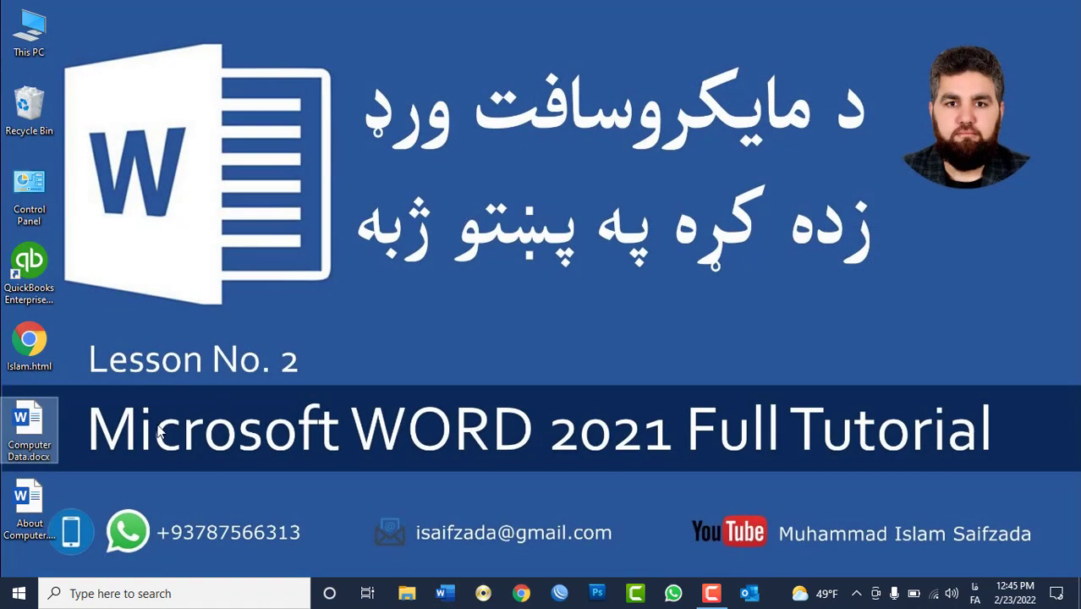
double_click(40, 420)
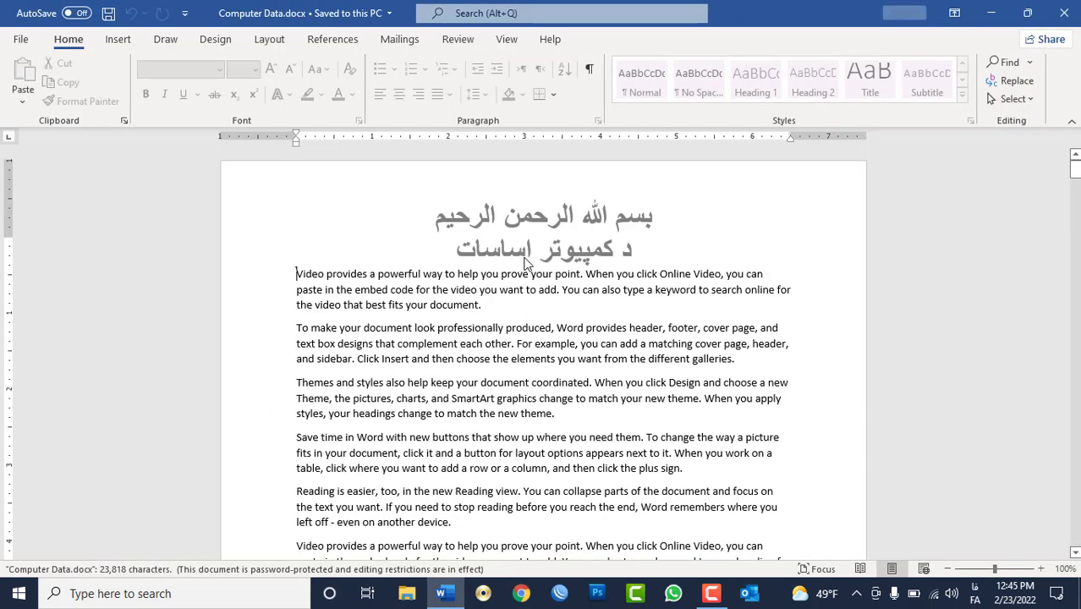
scroll(473, 338, down, 3)
scroll(502, 311, up, 3)
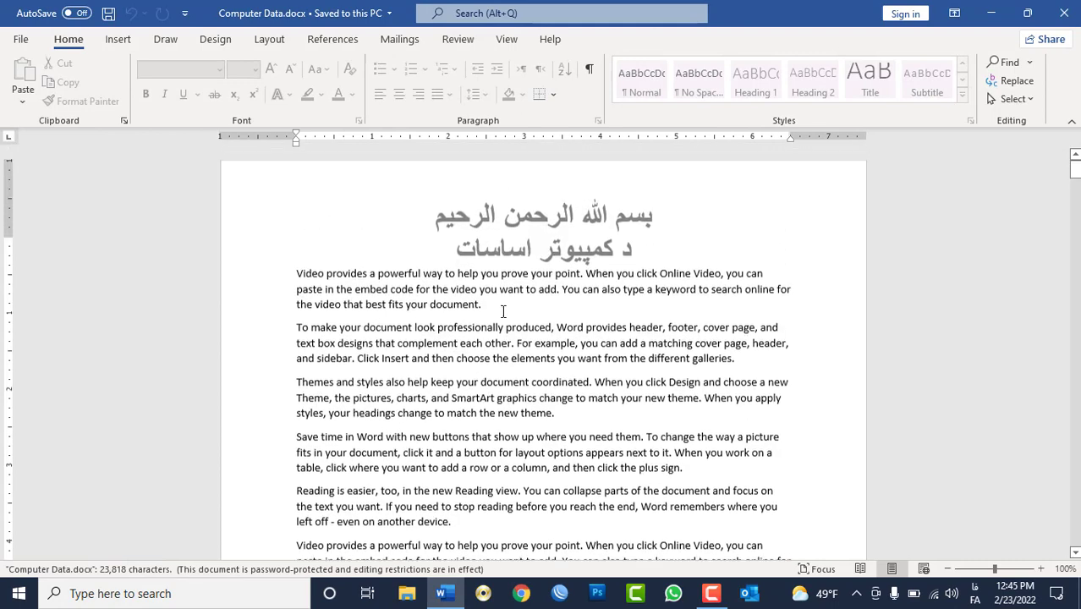
Step: Try to edit and select the header lines, then close the restrictions summary
double_click(533, 221)
drag(558, 216, 519, 239)
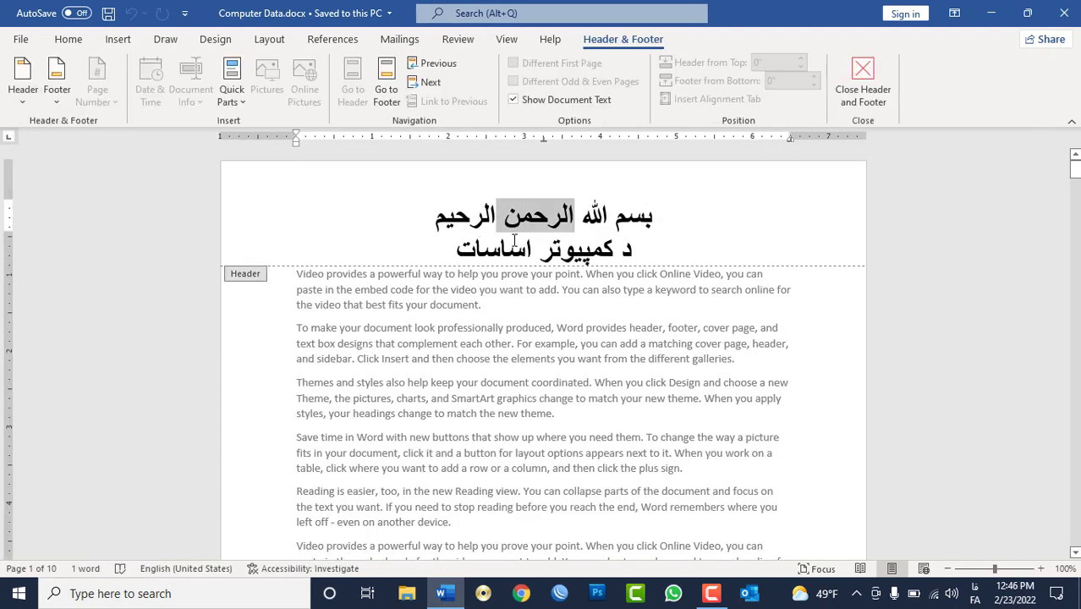
triple_click(514, 243)
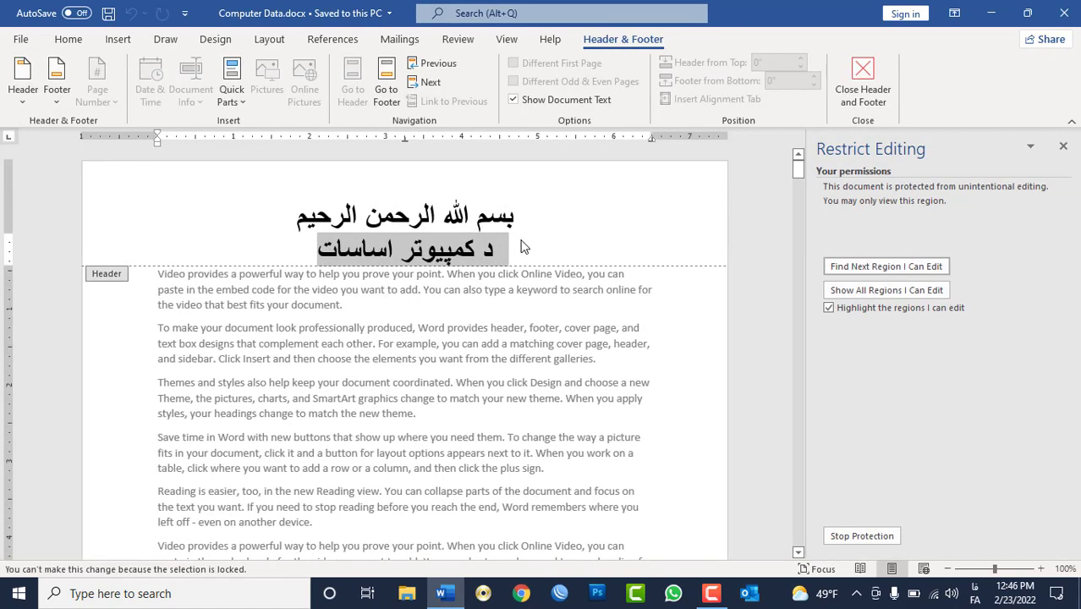
click(1063, 146)
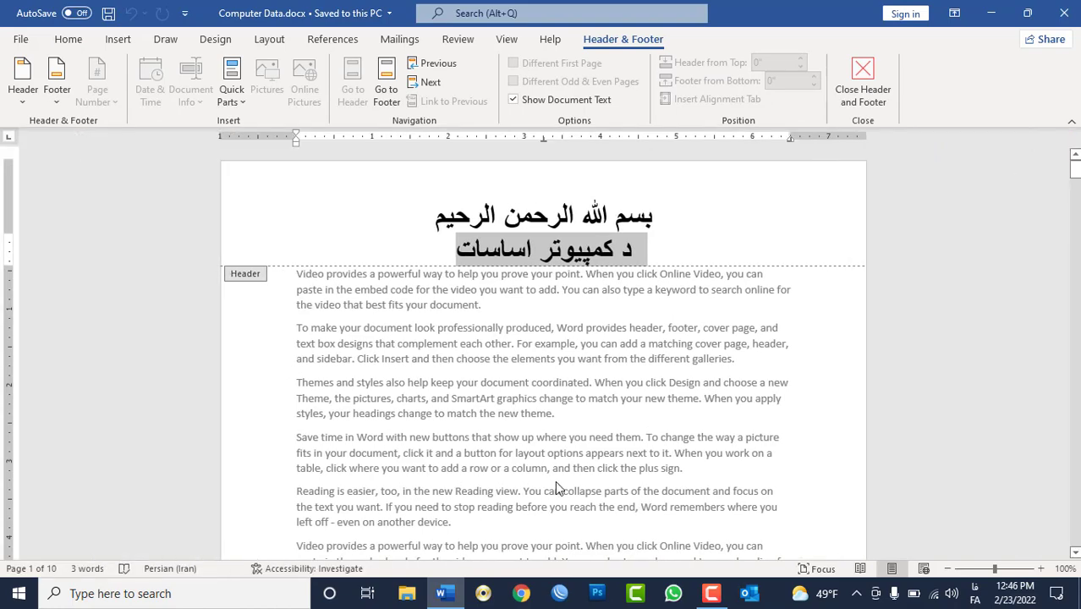
Step: Try selecting body paragraphs, switch the keyboard to English, and create a new blank document
double_click(555, 480)
triple_click(567, 471)
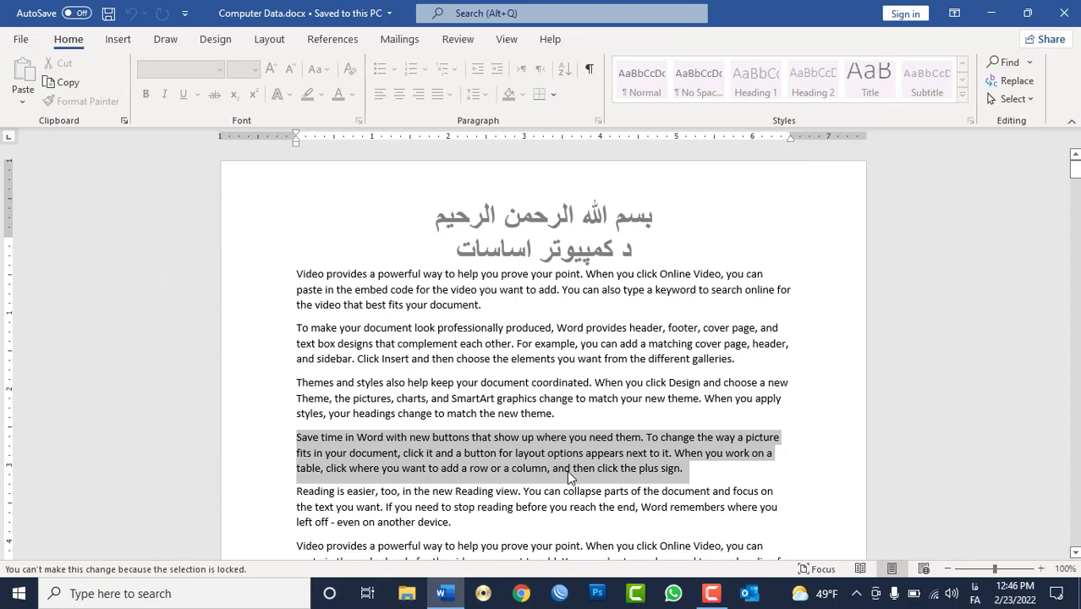
click(564, 415)
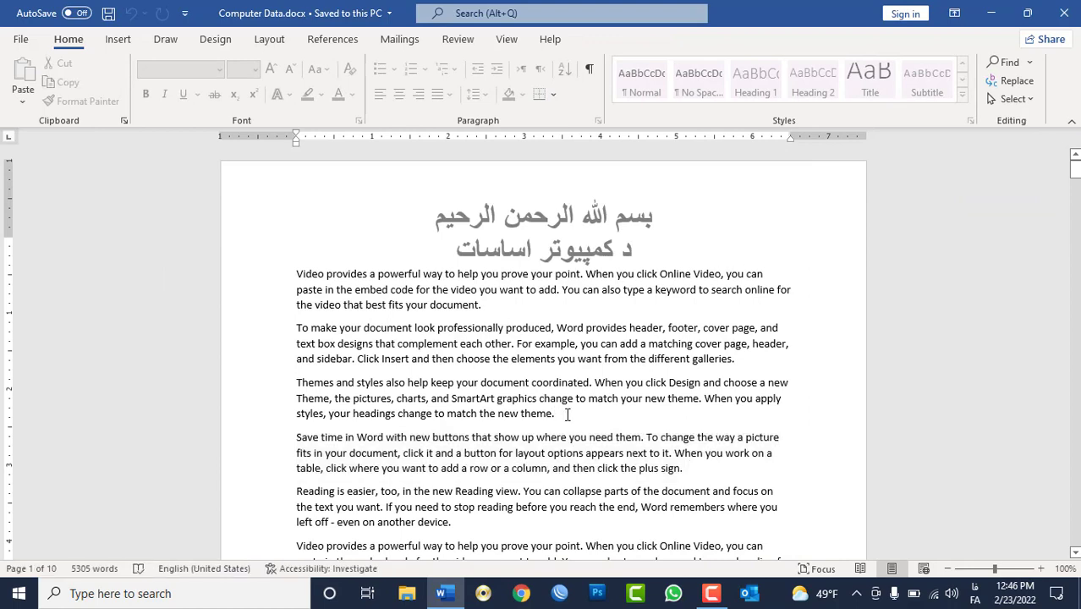
key(alt+shift)
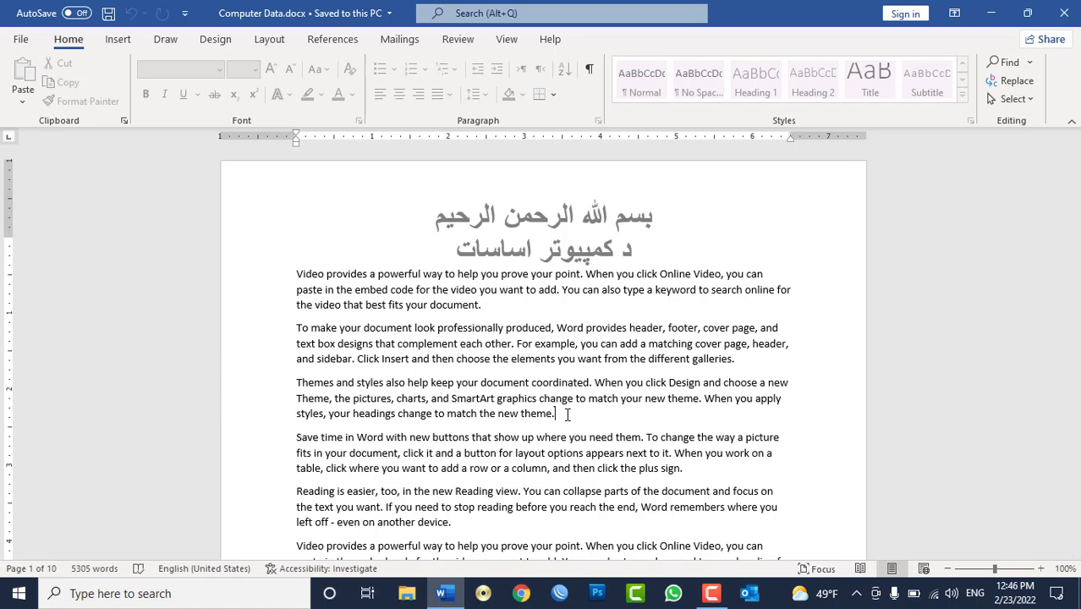
key(ctrl+n)
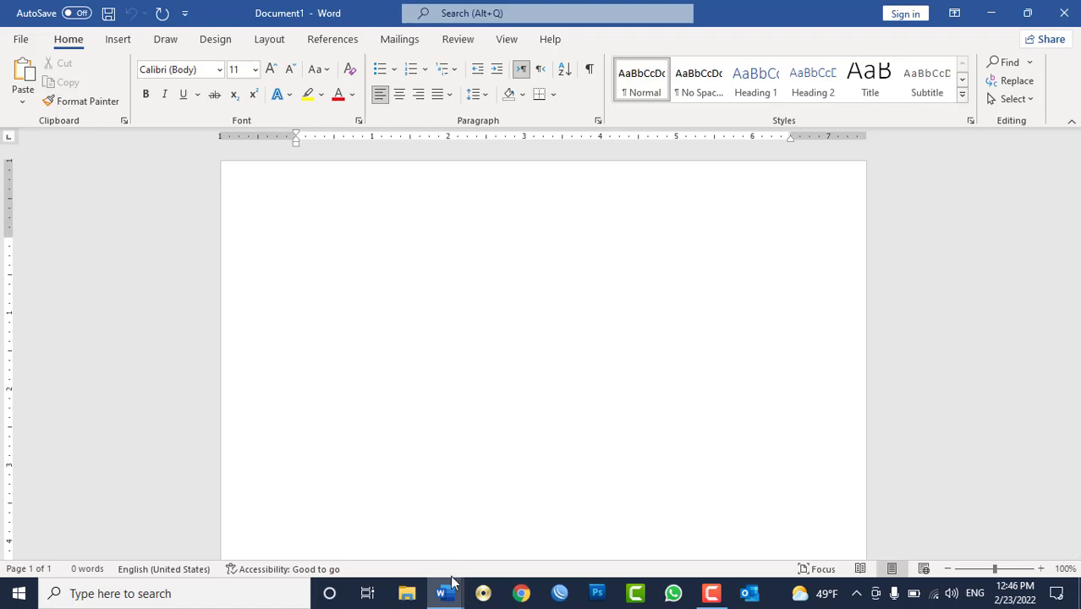
Step: Copy all of Computer Data's text and paste it into Document1
mouse_move(448, 592)
click(423, 489)
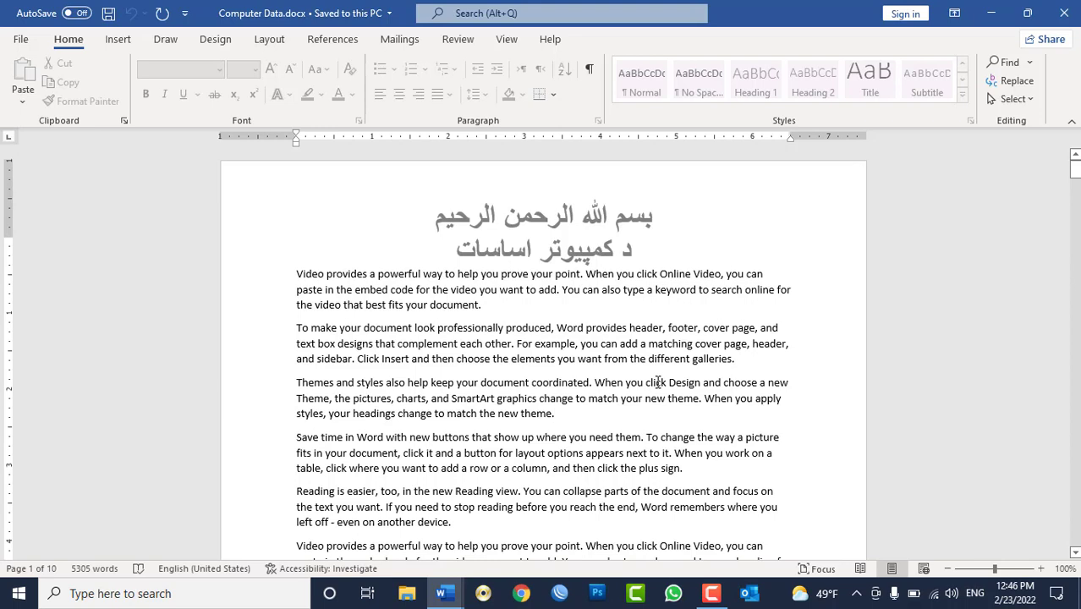
key(ctrl+a)
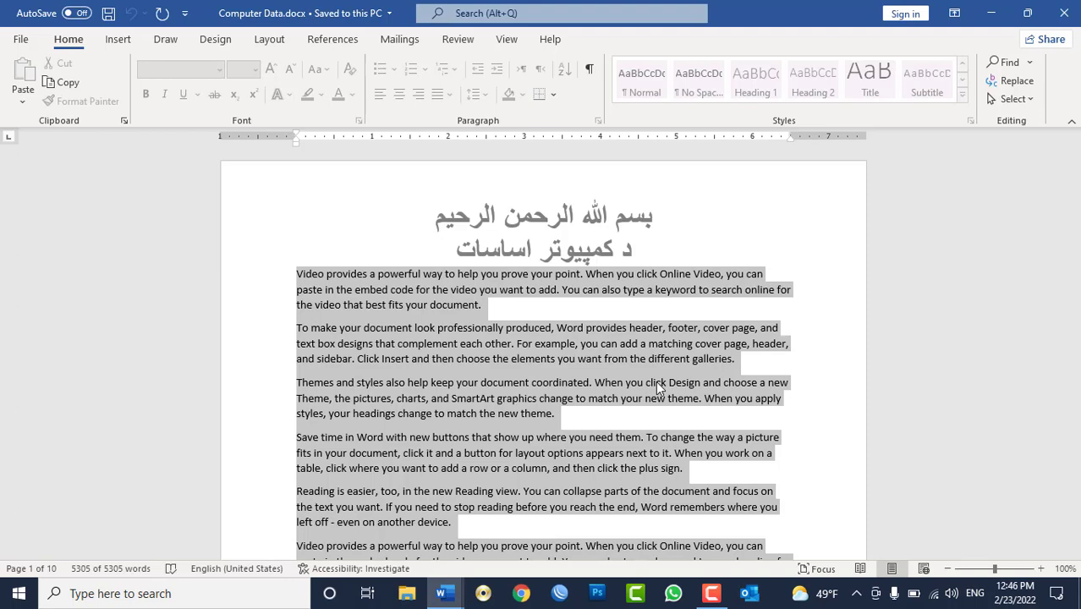
click(441, 593)
click(520, 516)
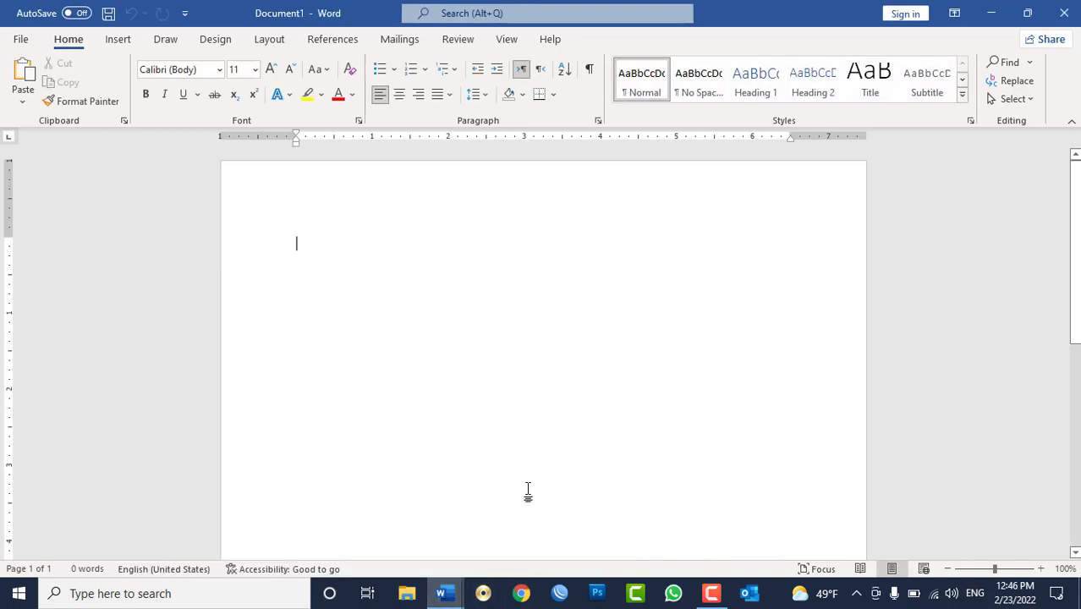
key(ctrl+v)
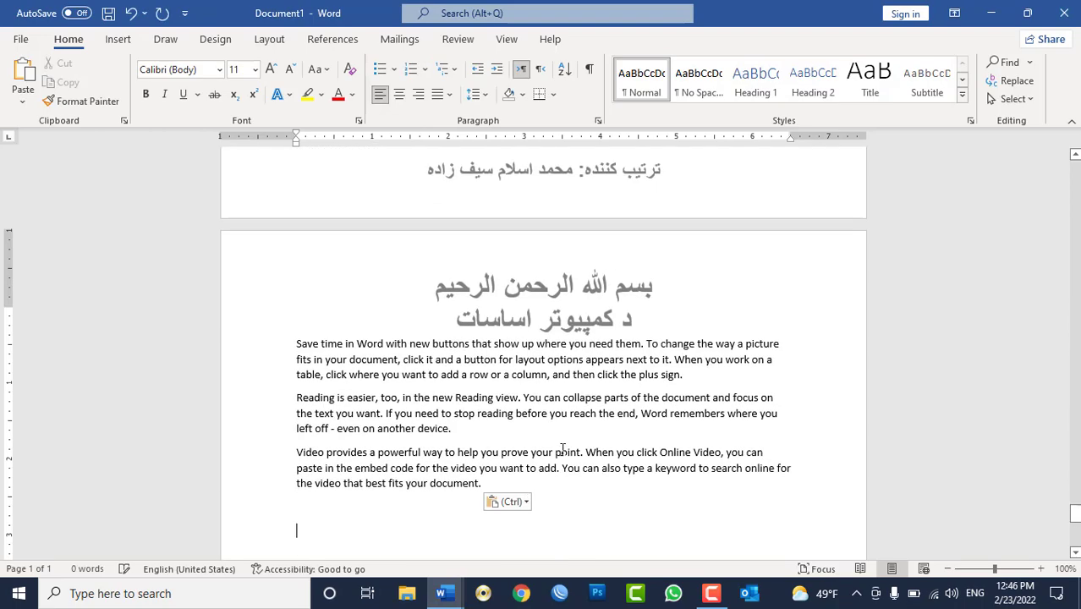
double_click(528, 168)
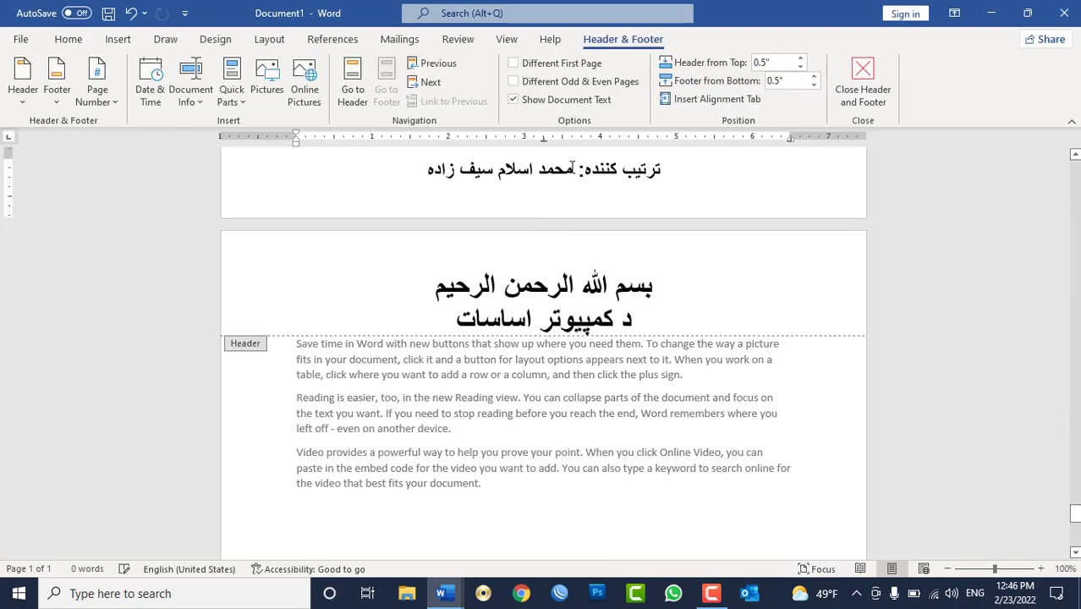
Step: Replace the compiler's name in Document1's header with a different person's name in Persian
drag(574, 167, 425, 173)
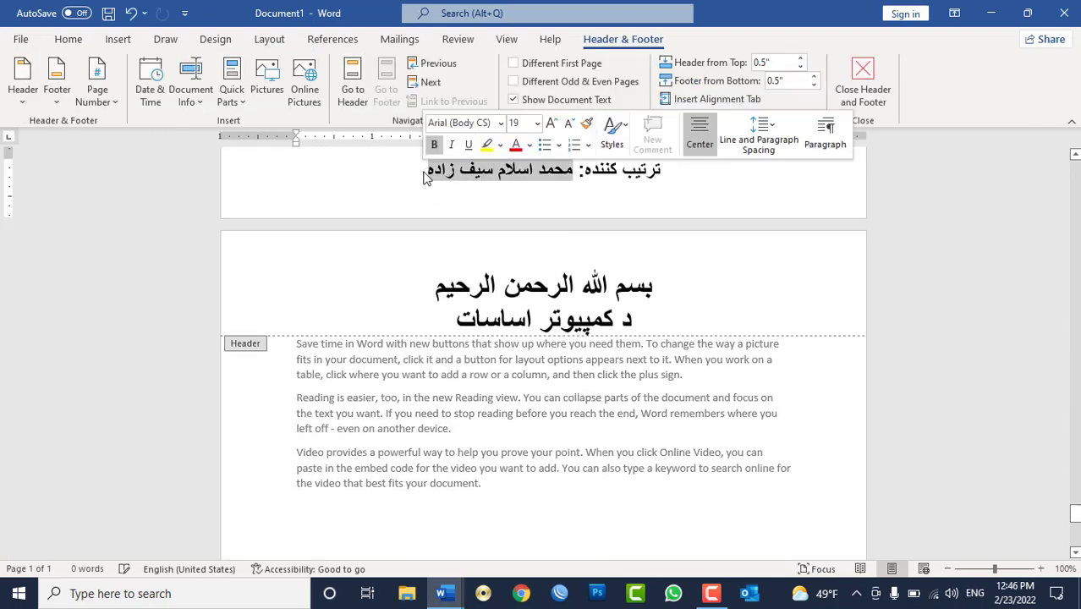
key(alt+shift)
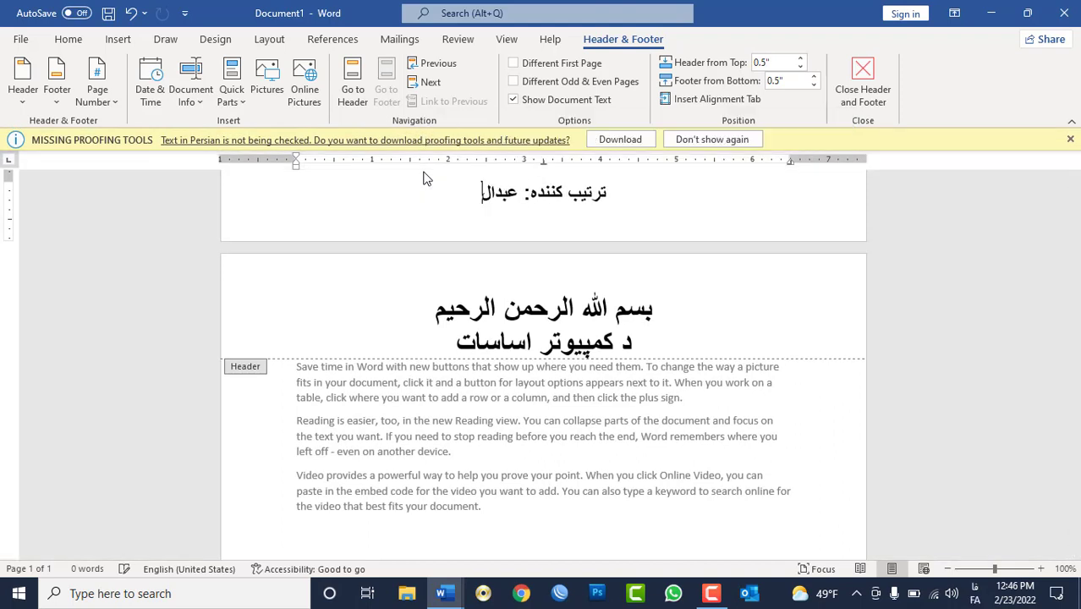
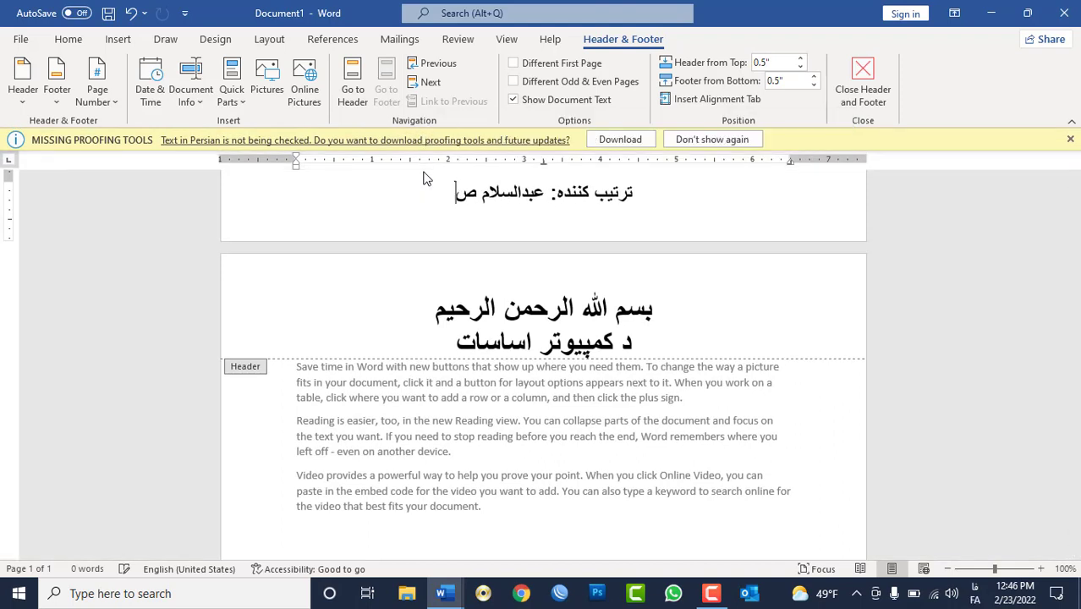
click(864, 80)
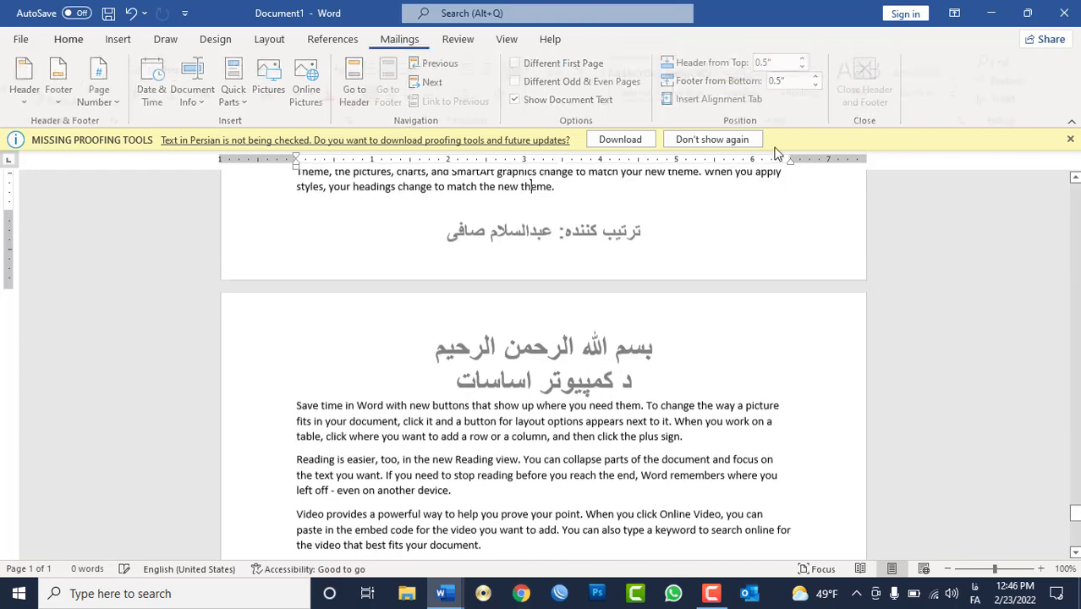
scroll(606, 312, up, 3)
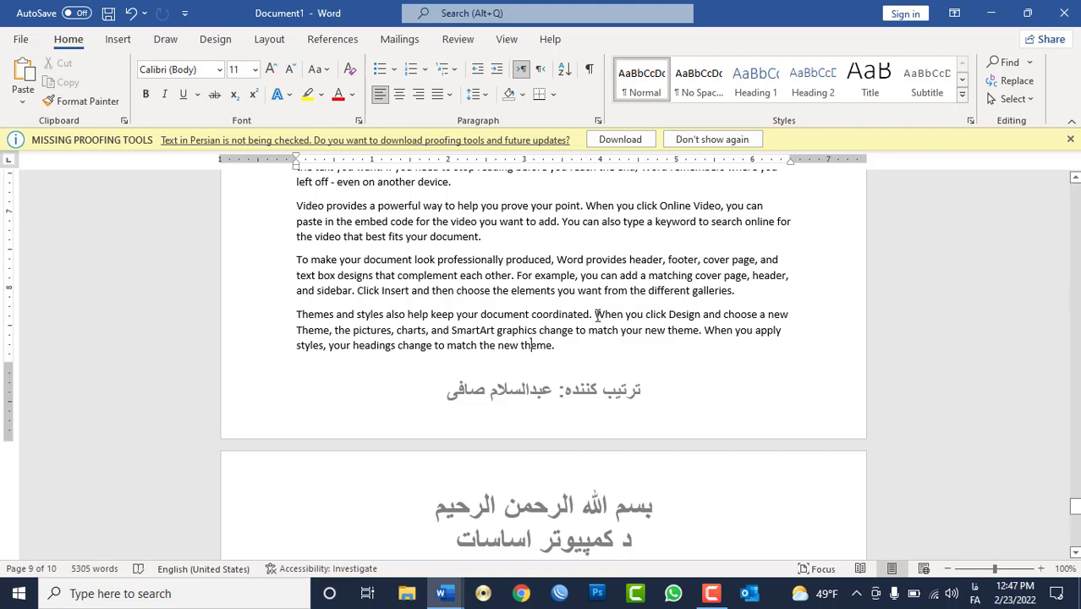
key(alt+shift)
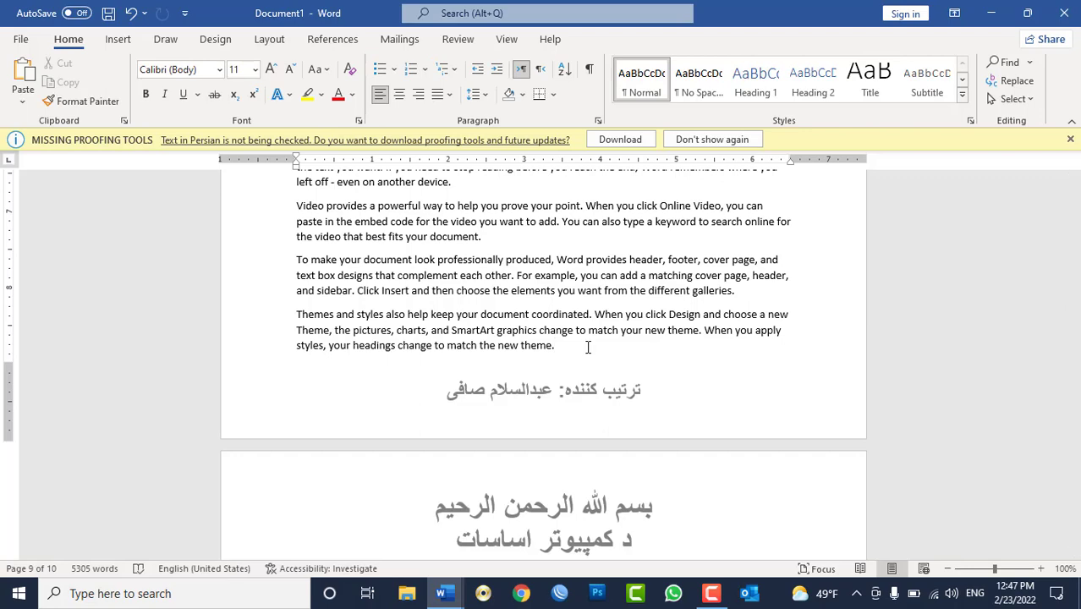
Step: Close Document1 without saving and clear the selection in Computer Data
key(ctrl+w)
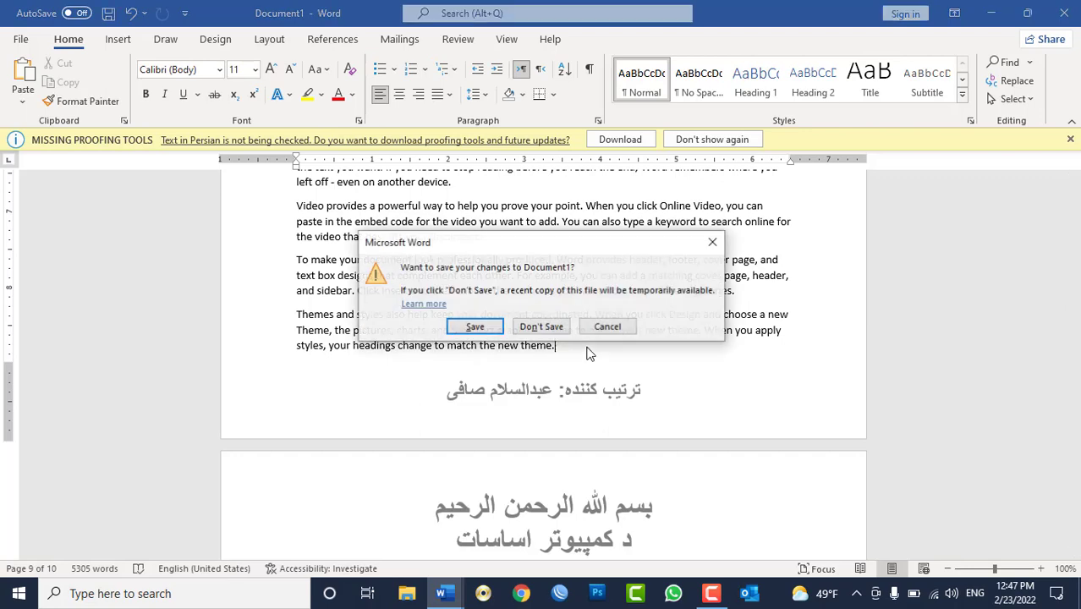
key(Tab)
key(Return)
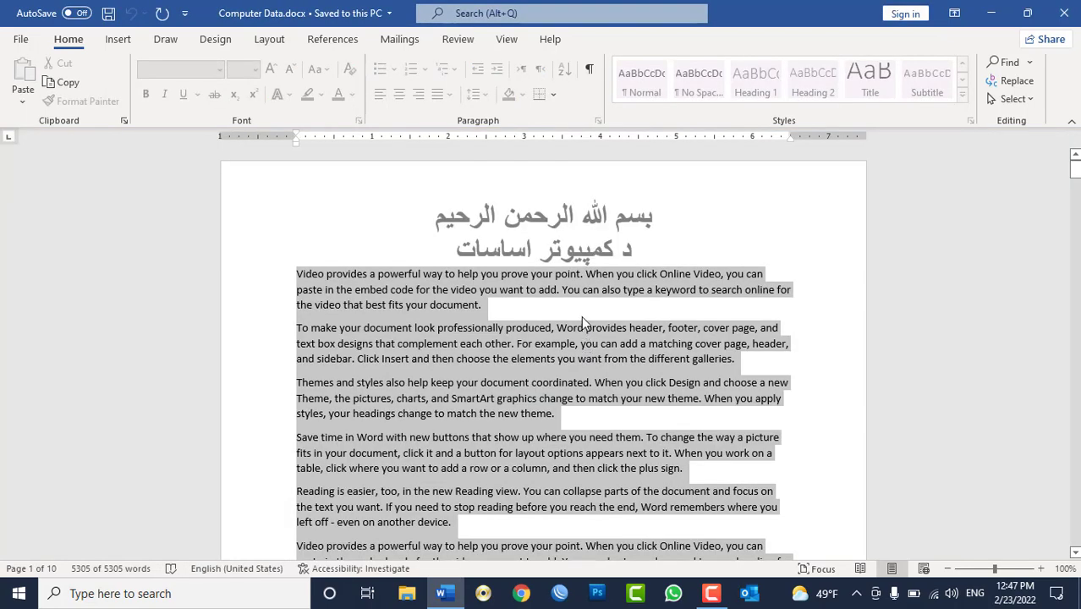
click(581, 316)
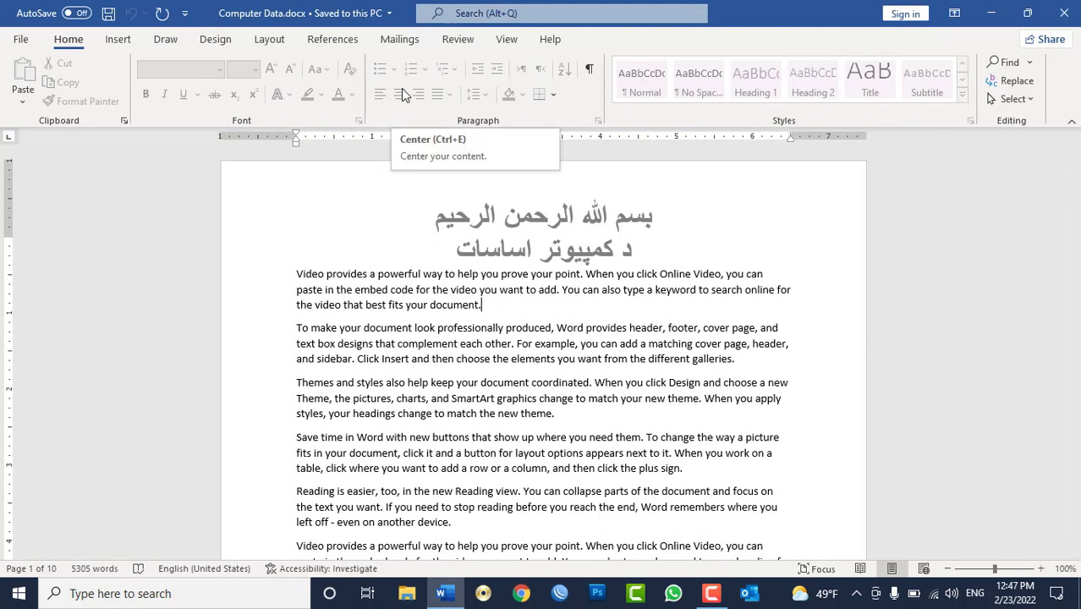
Step: Look through the Layout, Design, Draw, Insert and Home ribbon tabs
click(269, 39)
click(220, 39)
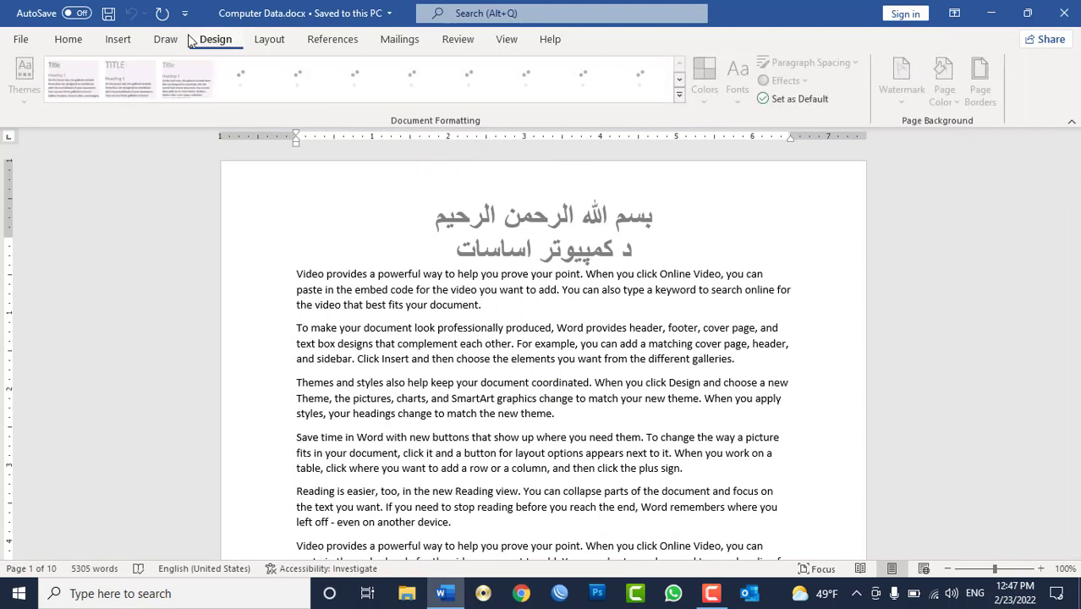
click(166, 39)
click(118, 39)
click(72, 39)
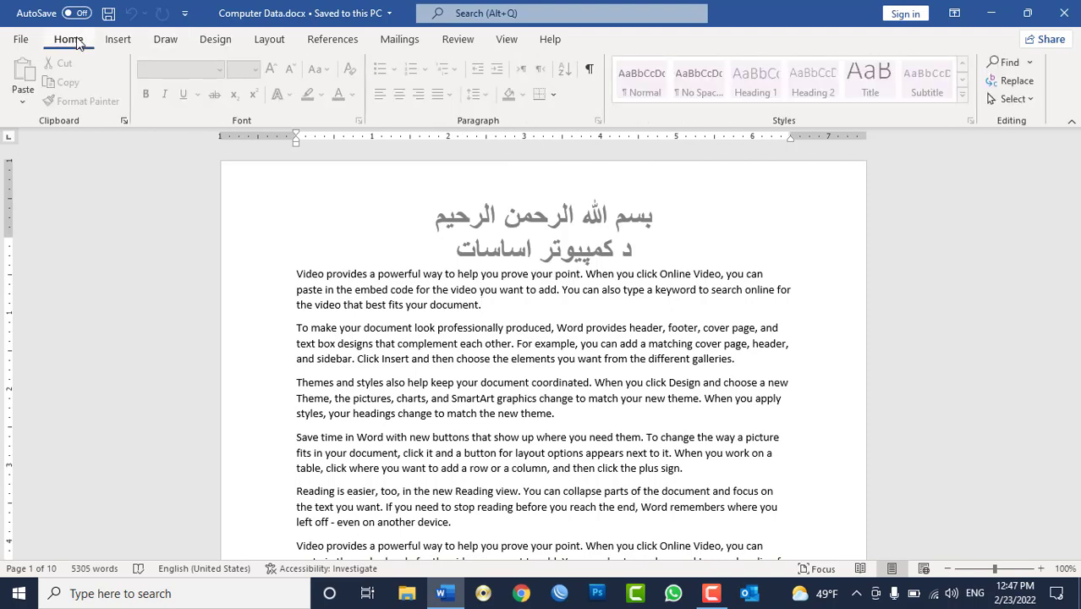
Step: Reopen the Restrict Editing pane via File > Info > Protect Document
click(23, 42)
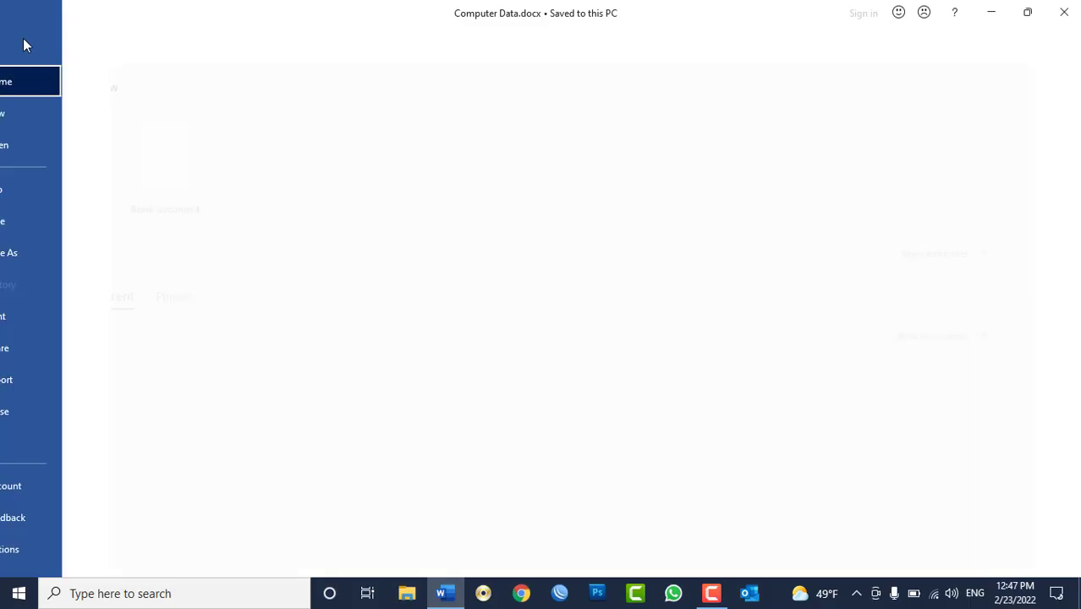
click(44, 191)
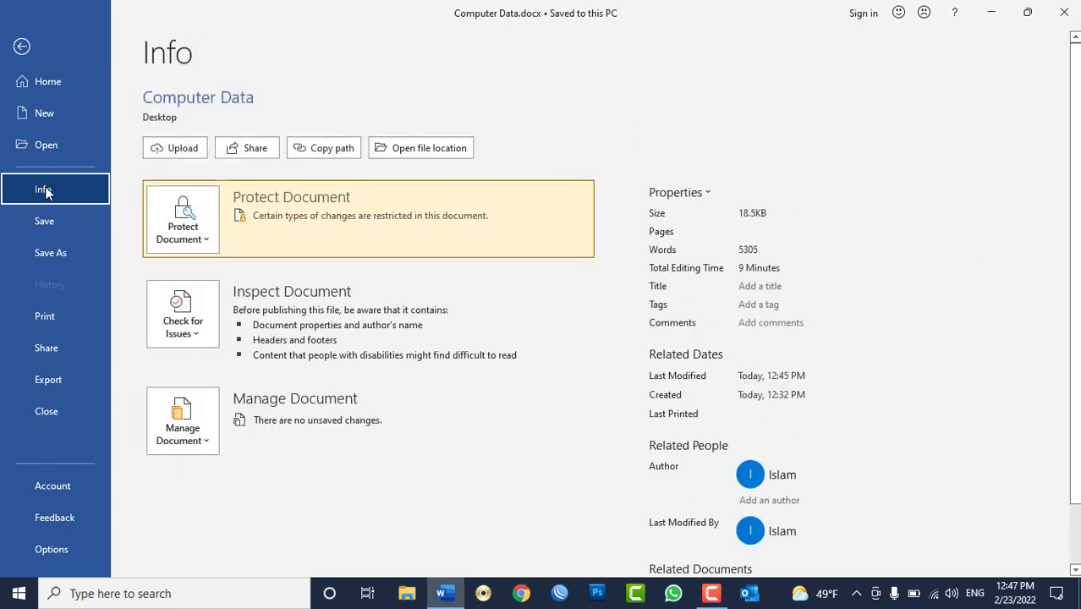
click(181, 237)
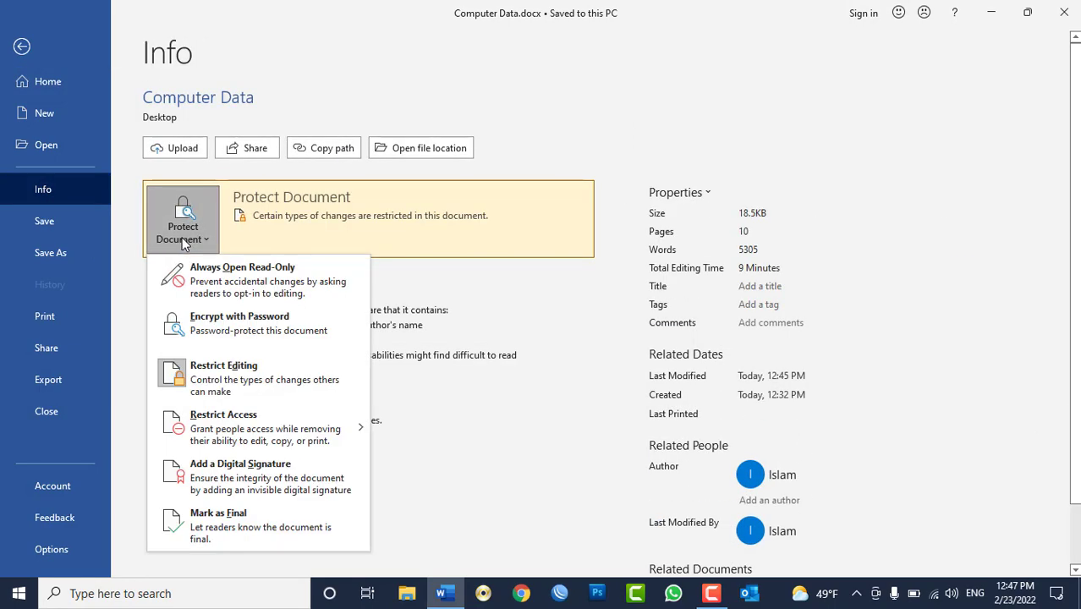
click(243, 372)
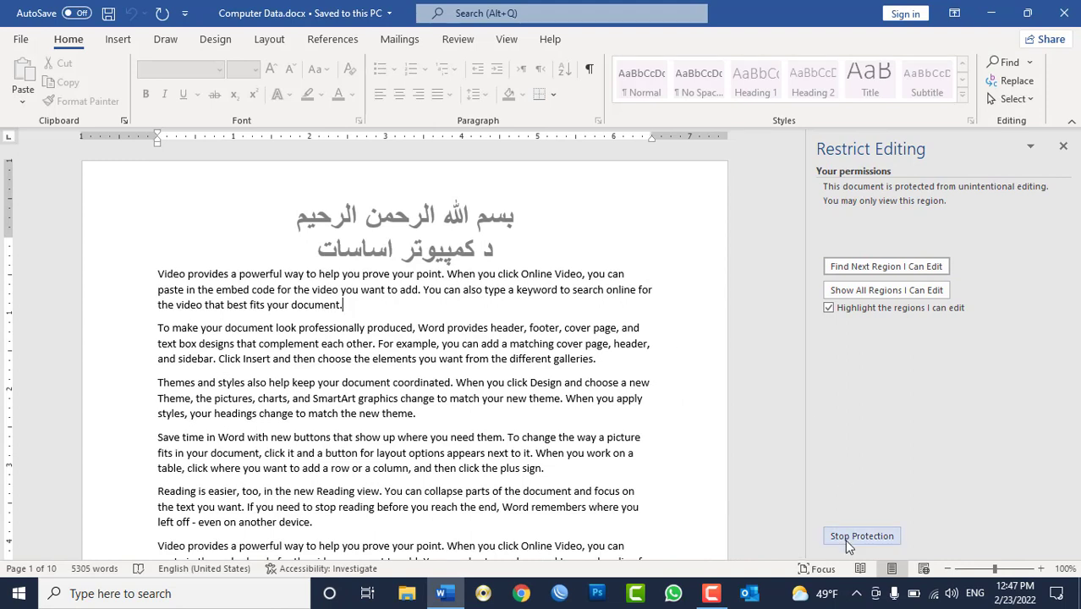
Step: Attempt Stop Protection twice with the password, each rejected as incorrect
click(846, 541)
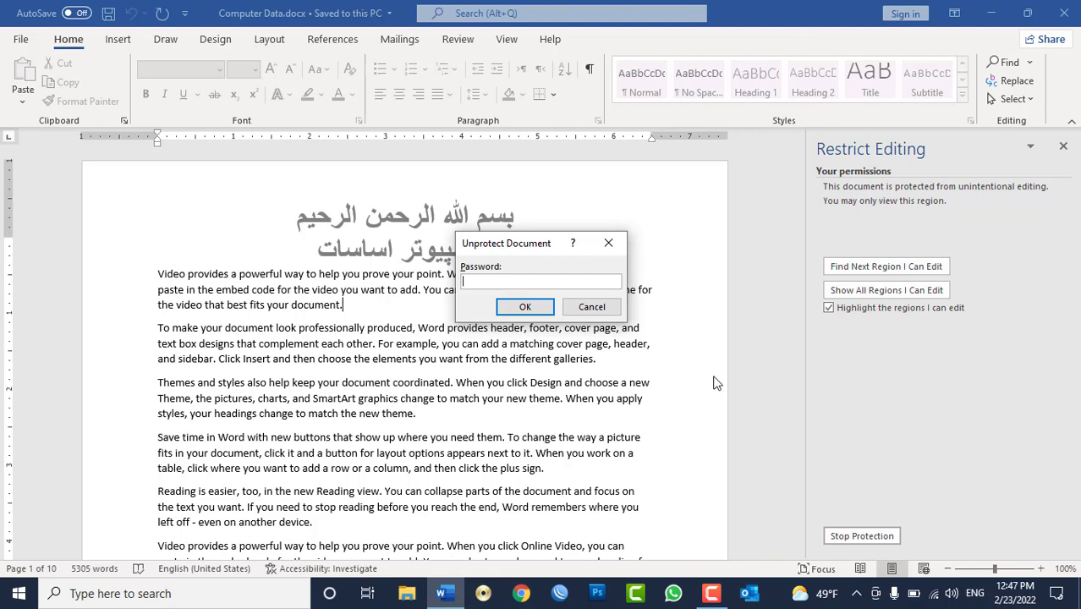
key(Return)
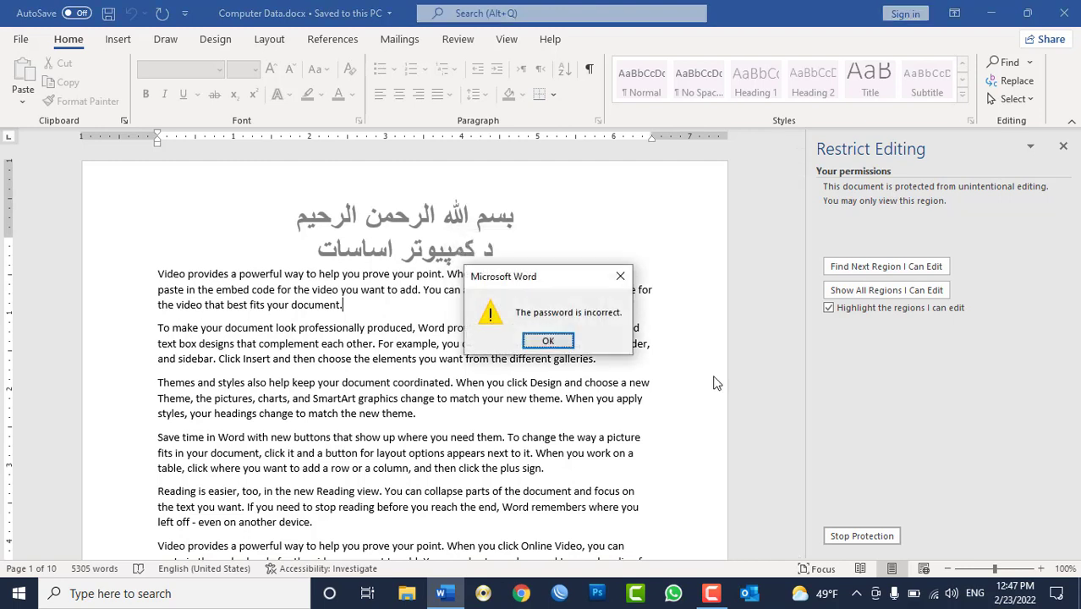
key(Return)
click(852, 536)
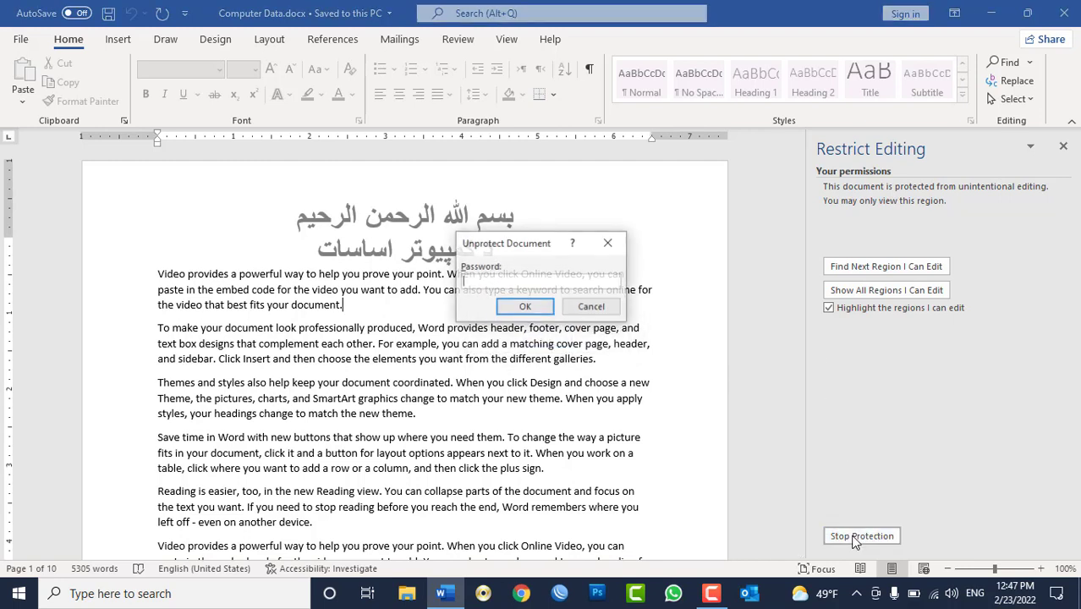
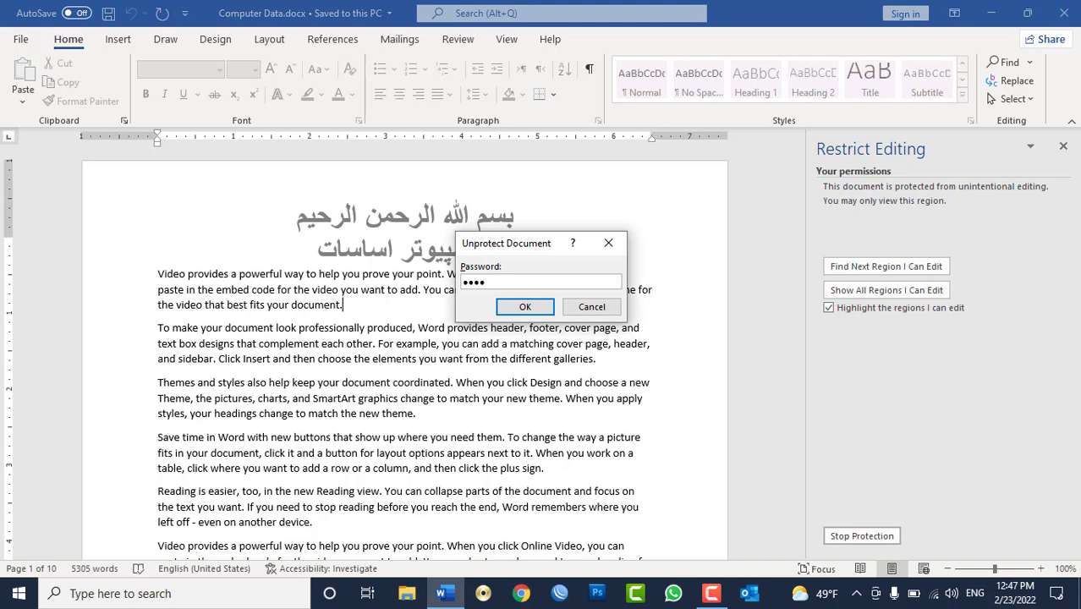
key(Return)
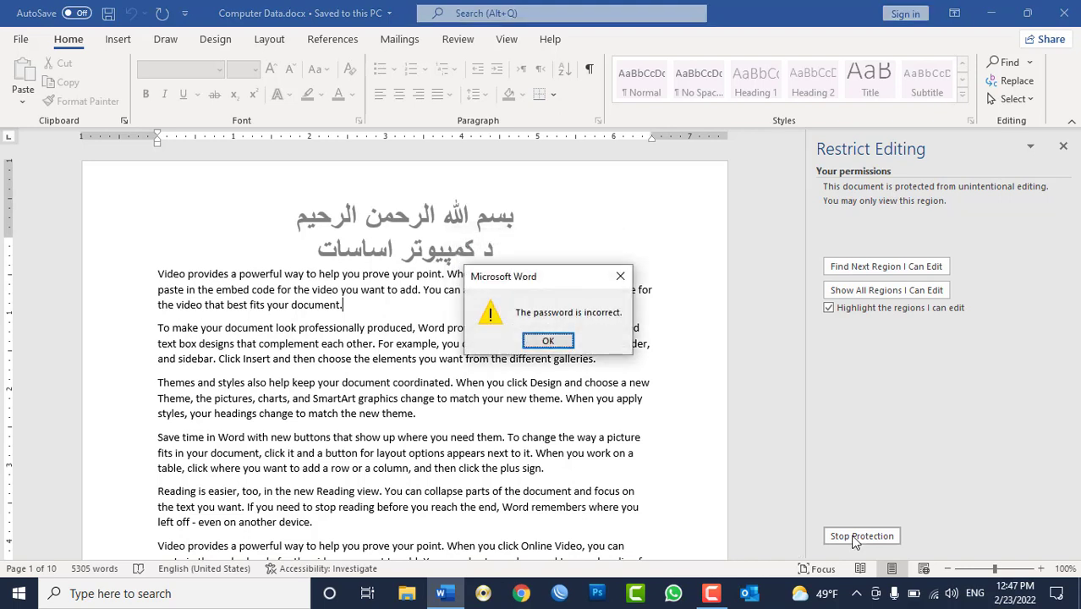
key(Return)
Step: Switch the input language and enter the password to remove protection
click(854, 537)
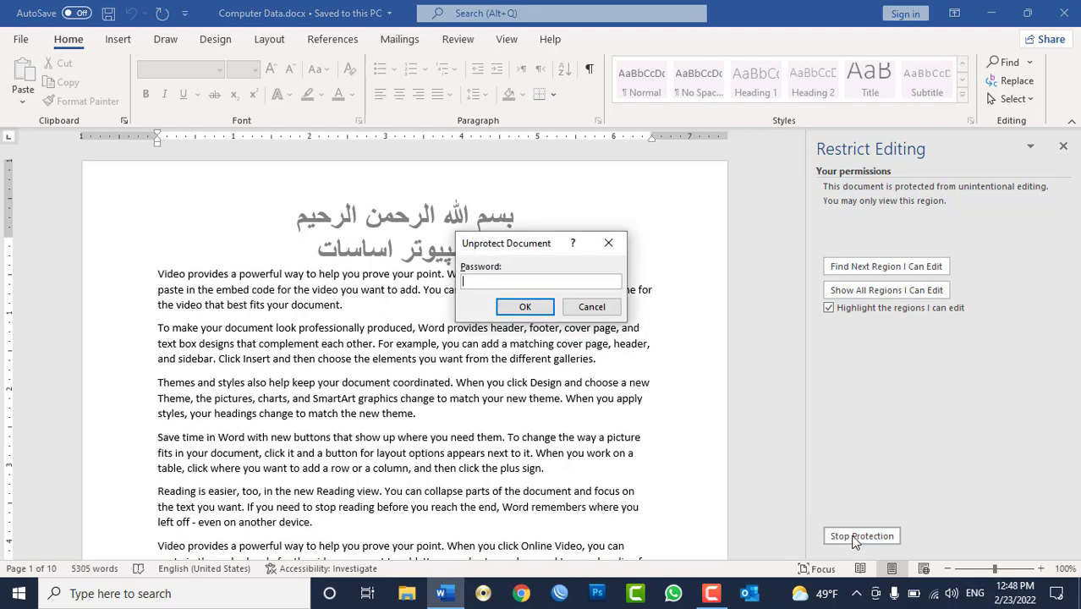
key(alt+shift)
key(Return)
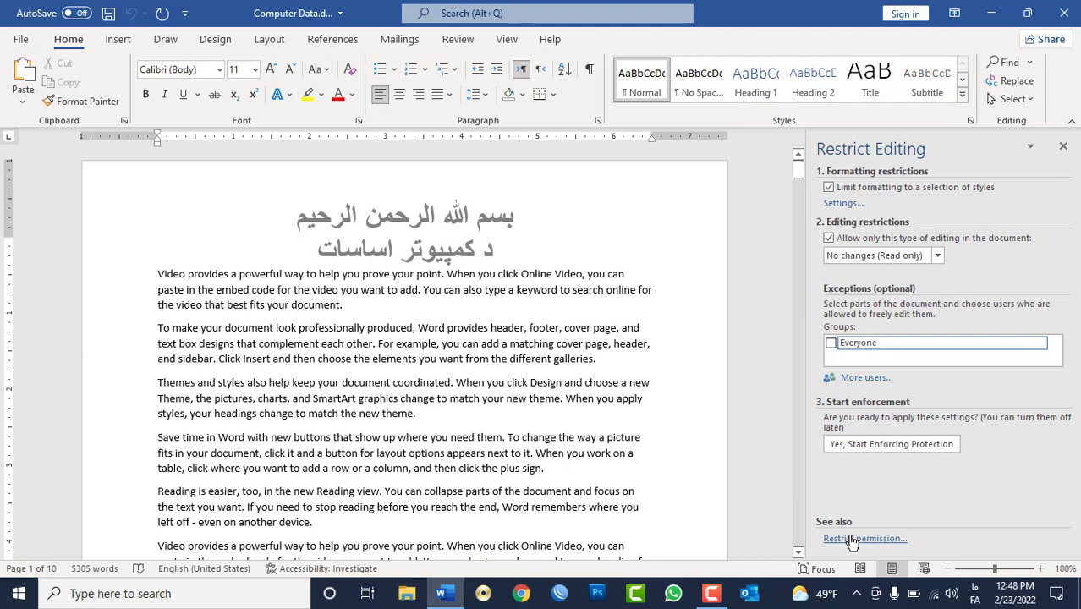
Step: Restrict editing to Filling in forms, agreeing to remove the existing exceptions
key(alt+shift)
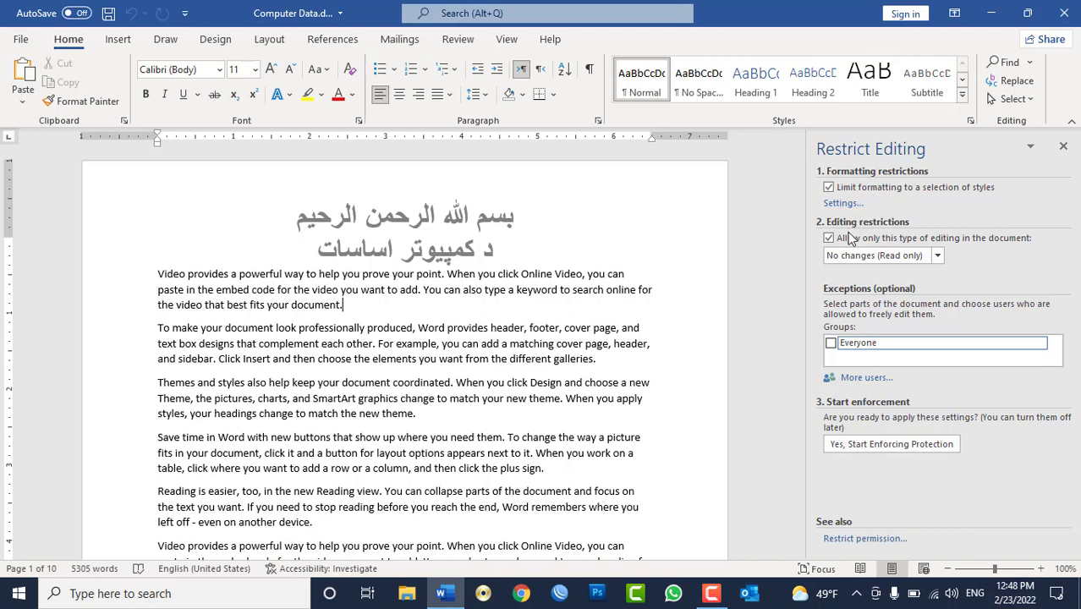
click(936, 256)
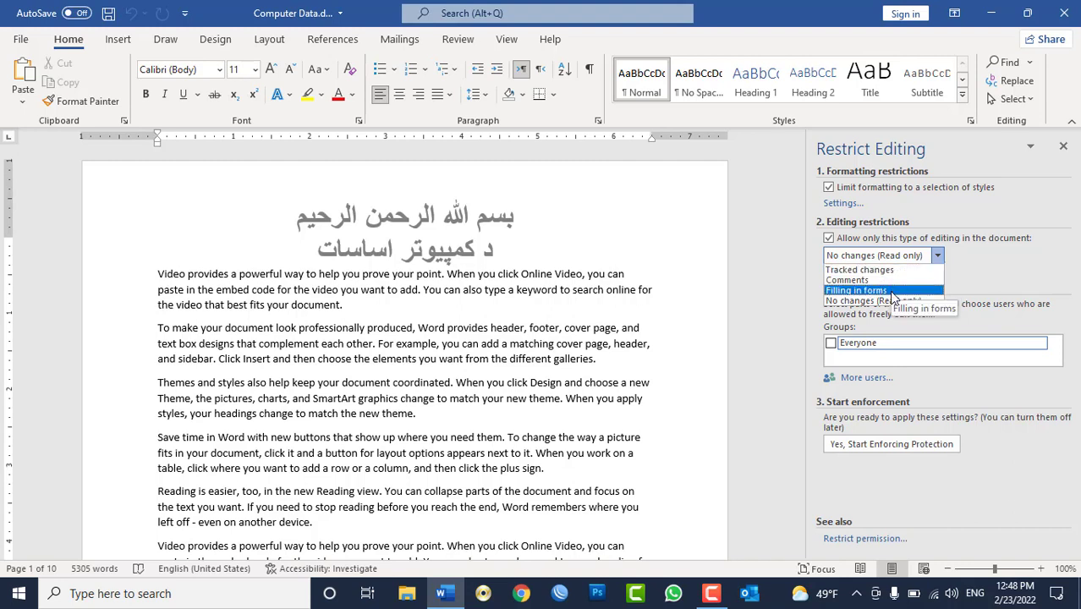
click(889, 292)
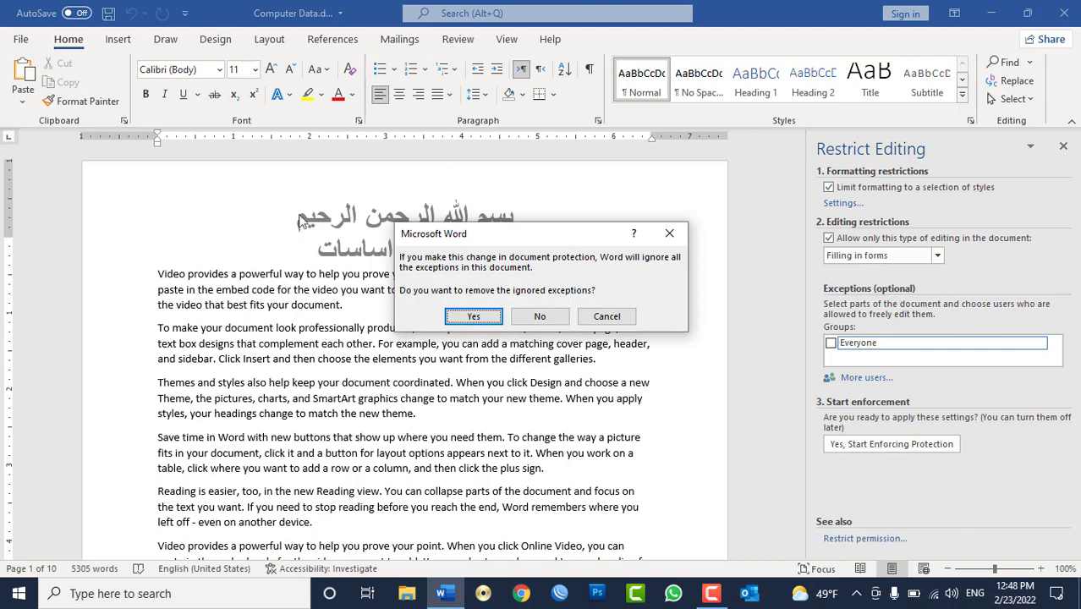
click(473, 319)
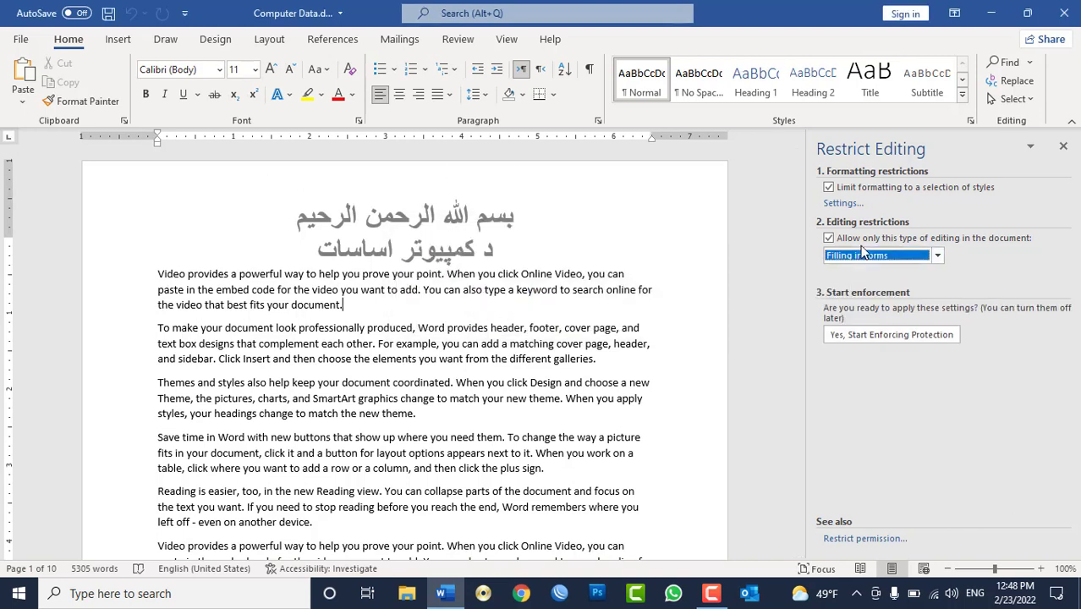
Step: Start enforcing the form-filling protection with a password, then close the document
click(853, 335)
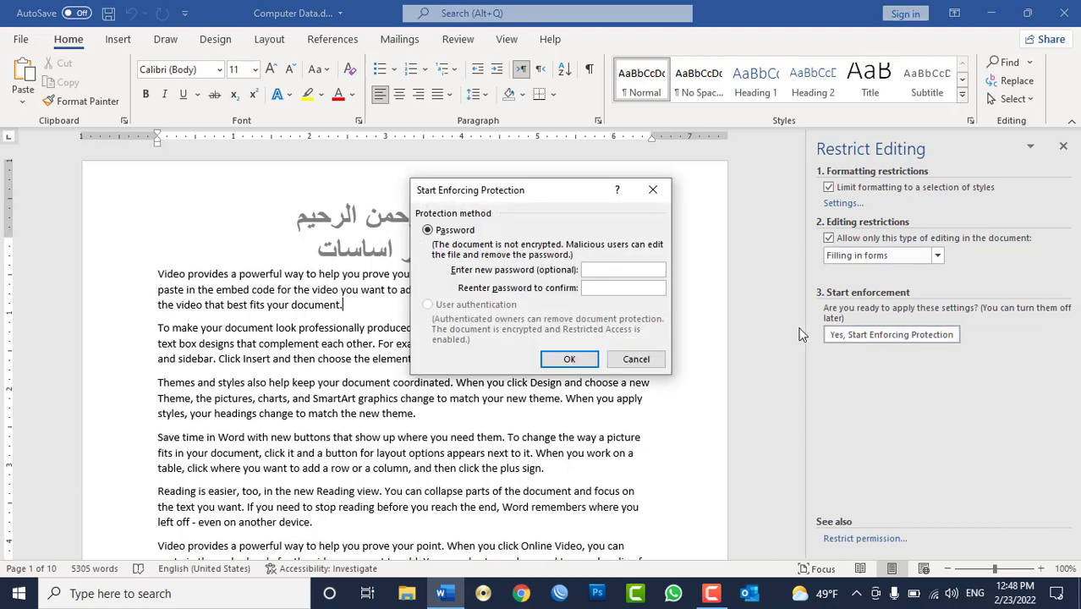
click(569, 359)
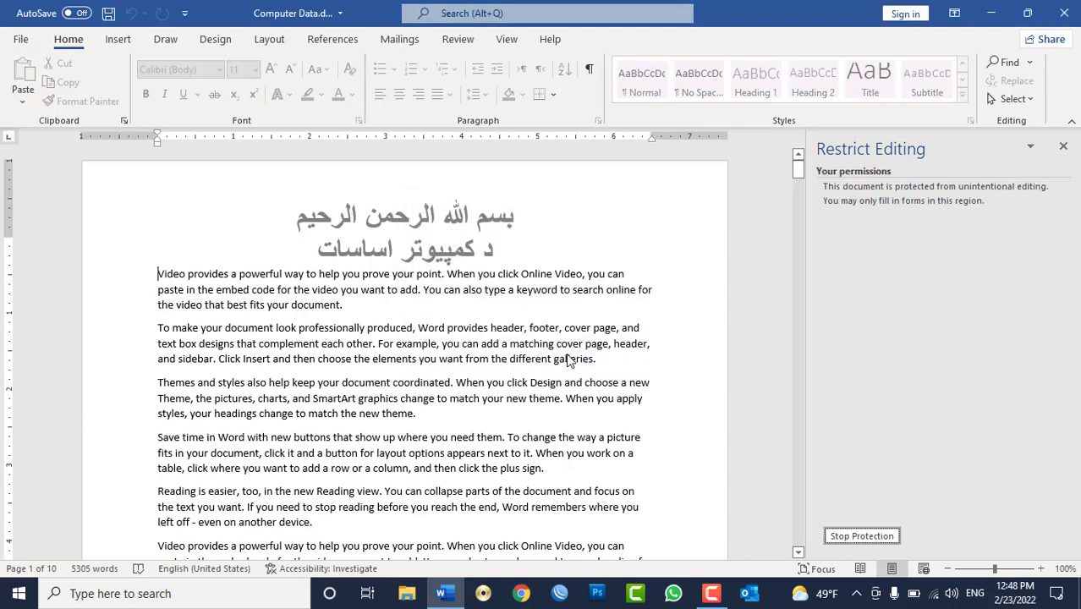
click(1064, 12)
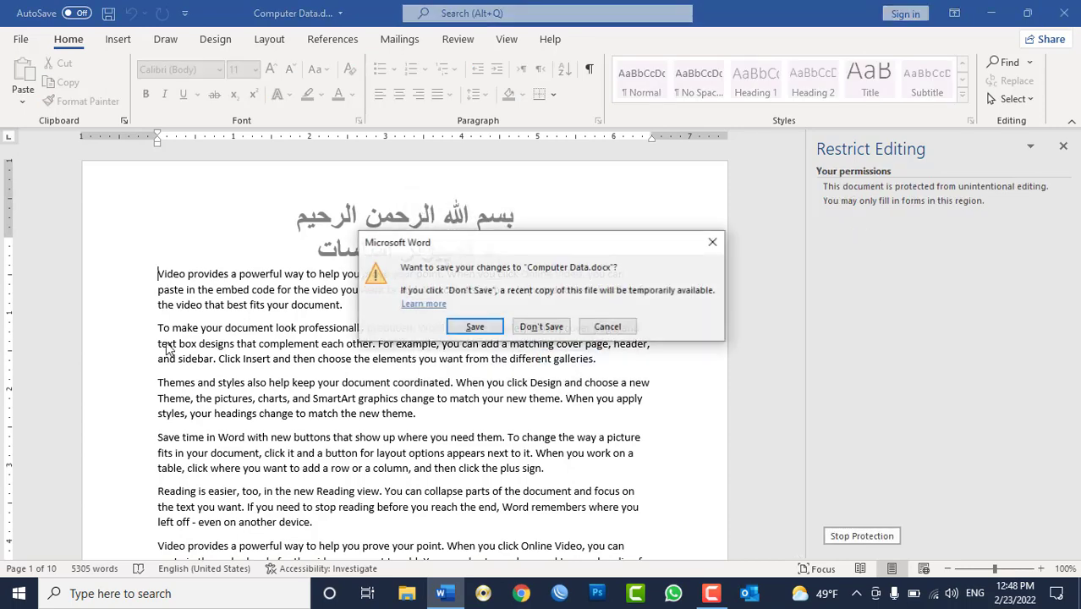
Step: Save the changes, keep the clipboard item, and reopen Computer Data.docx from the desktop
click(474, 326)
click(512, 348)
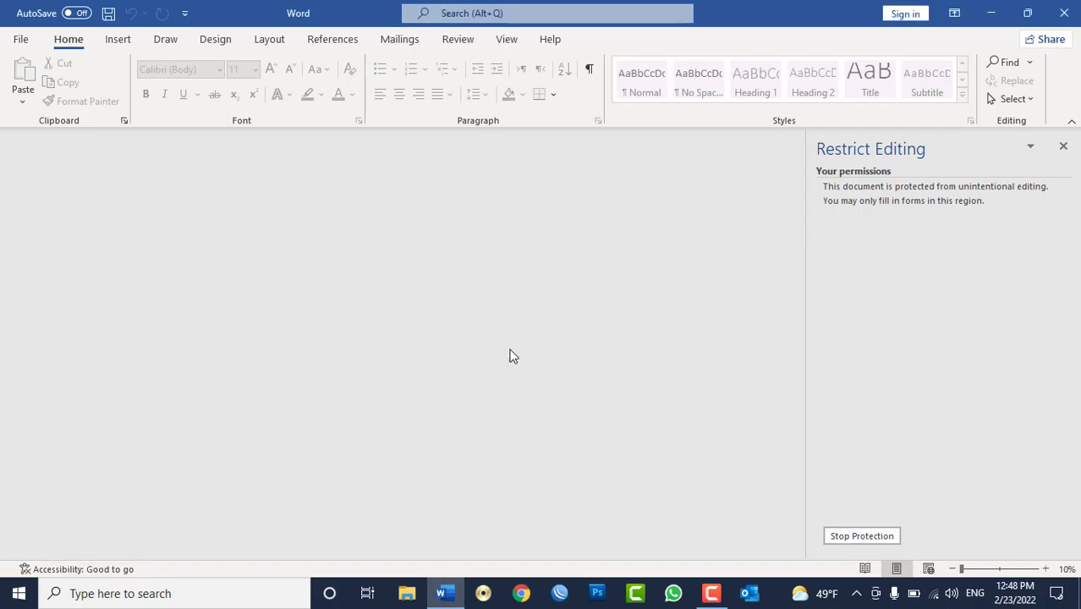
double_click(41, 430)
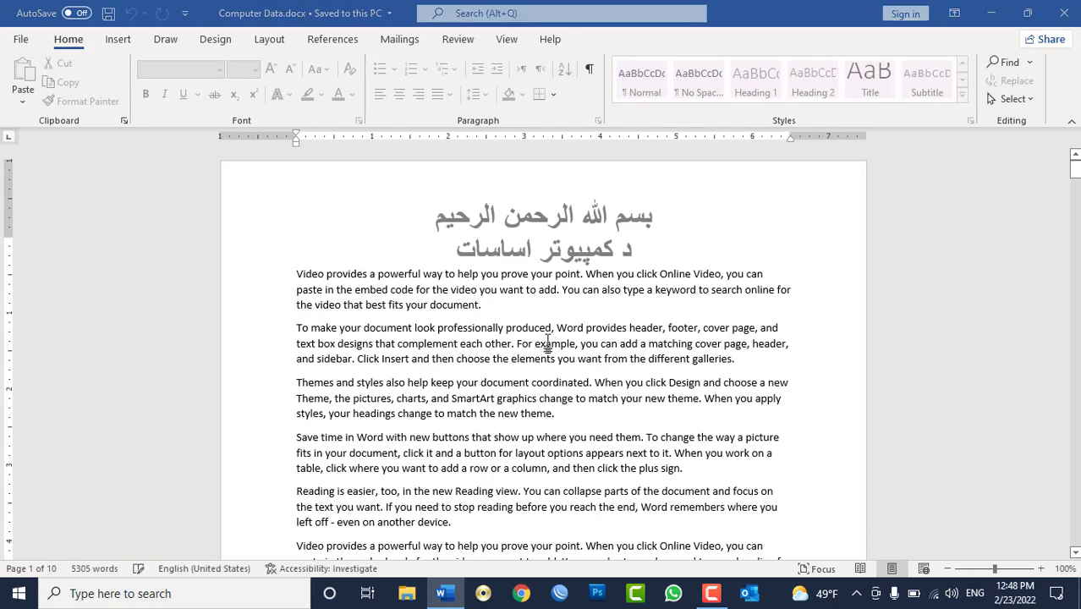
key(ctrl+n)
mouse_move(441, 593)
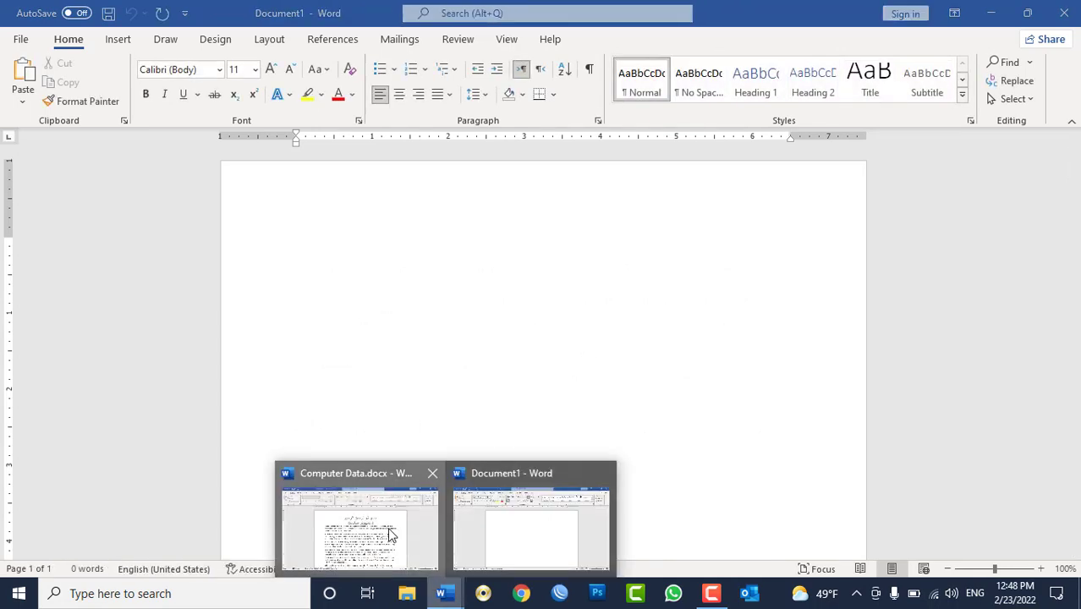
click(391, 534)
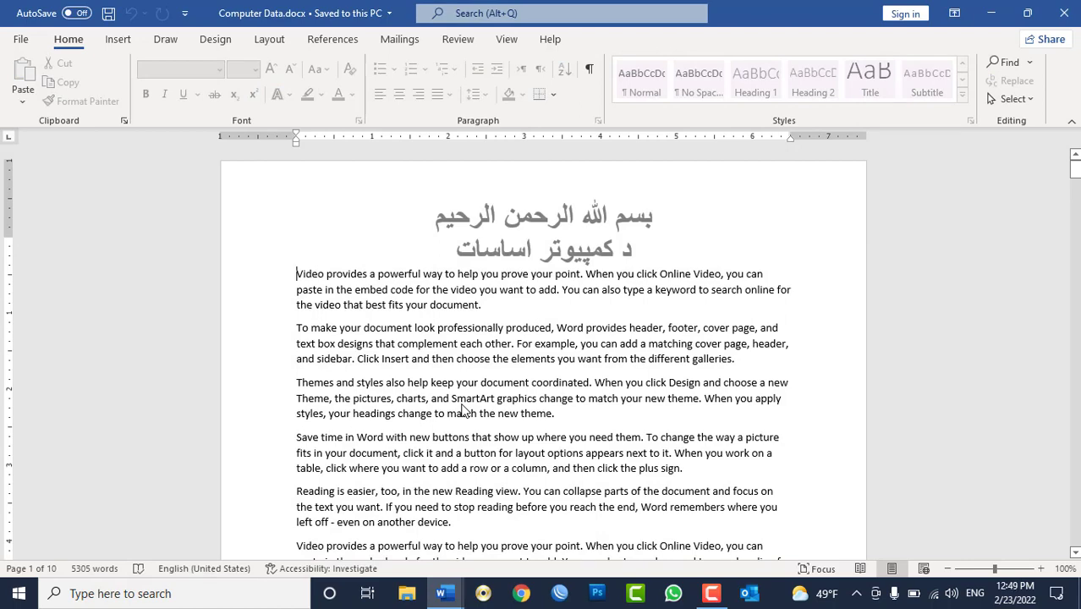
Step: Put the cursor at the start of the first paragraph and show the Restrict Editing pane
scroll(437, 430, down, 1)
click(399, 248)
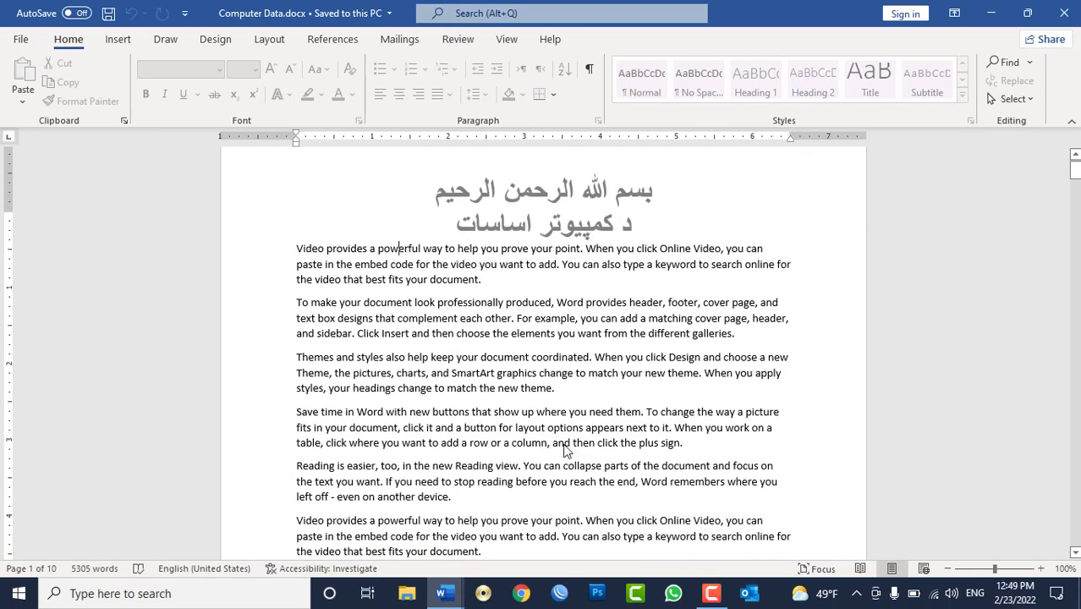
key(Home)
click(23, 43)
click(65, 188)
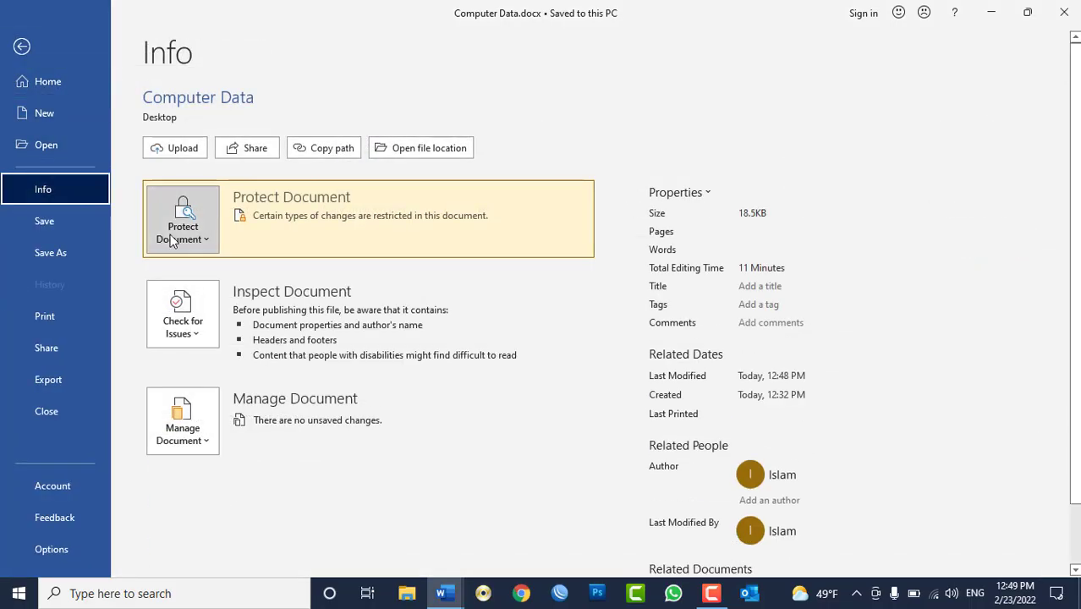
click(198, 246)
click(231, 372)
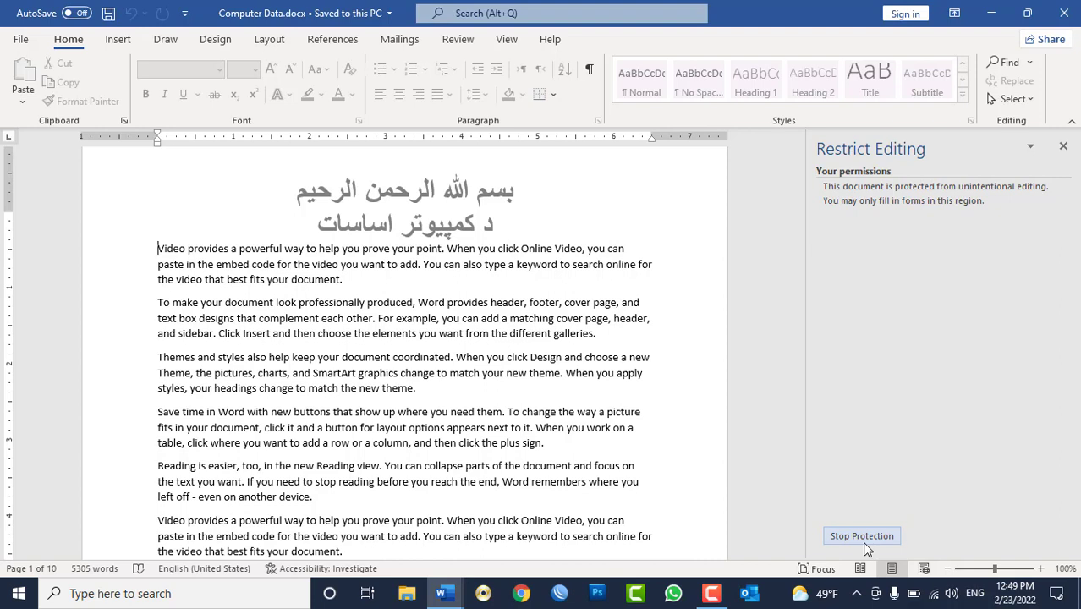
Step: Stop protection by entering the document password, then type test text 'sdfsfsffsd'
click(861, 538)
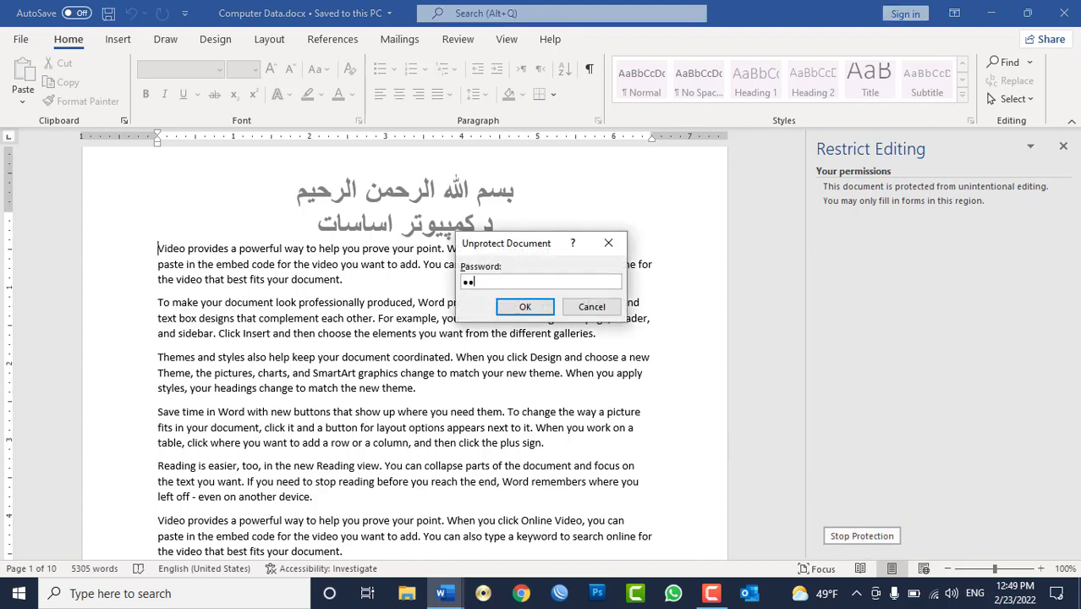
key(Return)
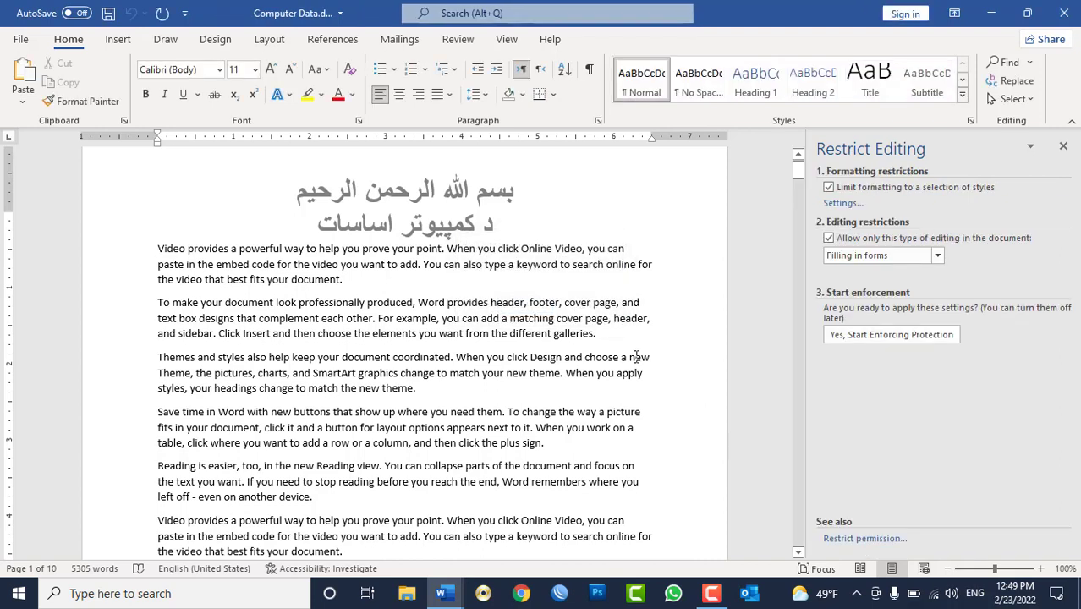
text(sdfsfsffsd)
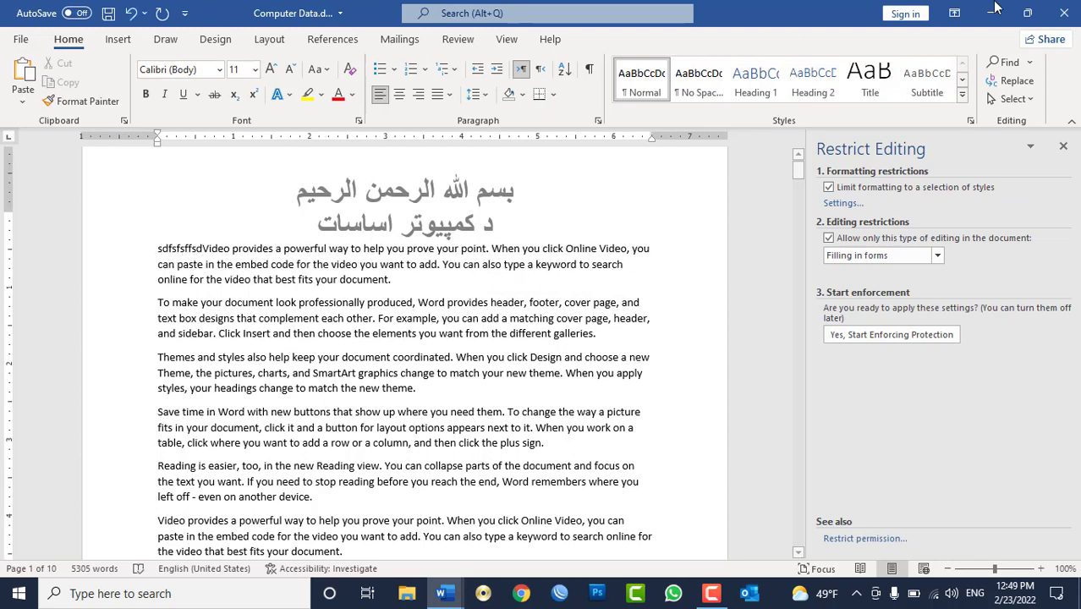
Step: Close Computer Data without saving and close the remaining blank Word window
click(1063, 13)
click(530, 330)
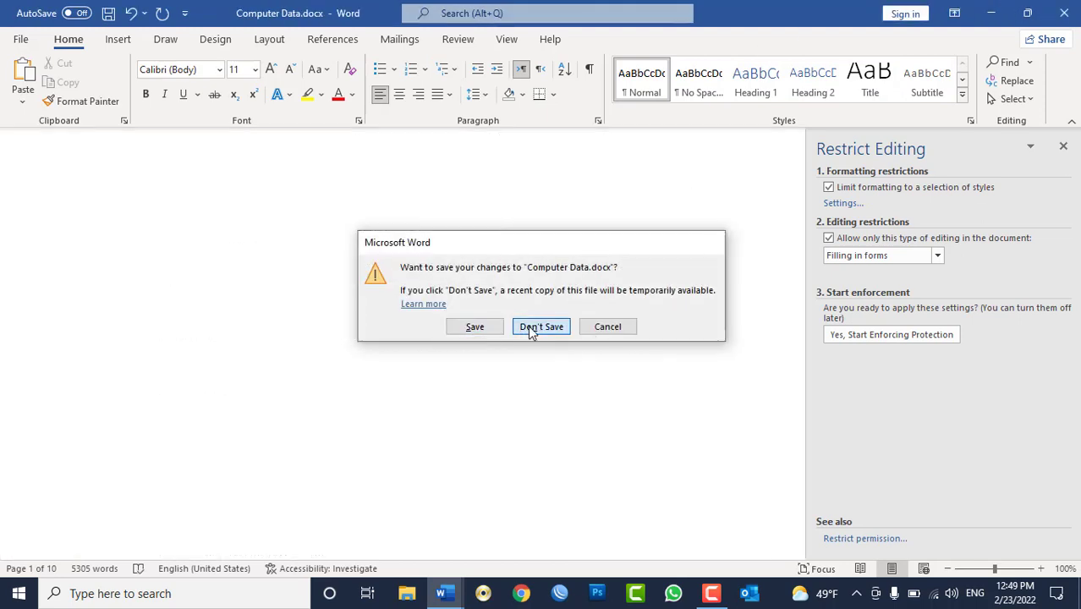
click(1063, 13)
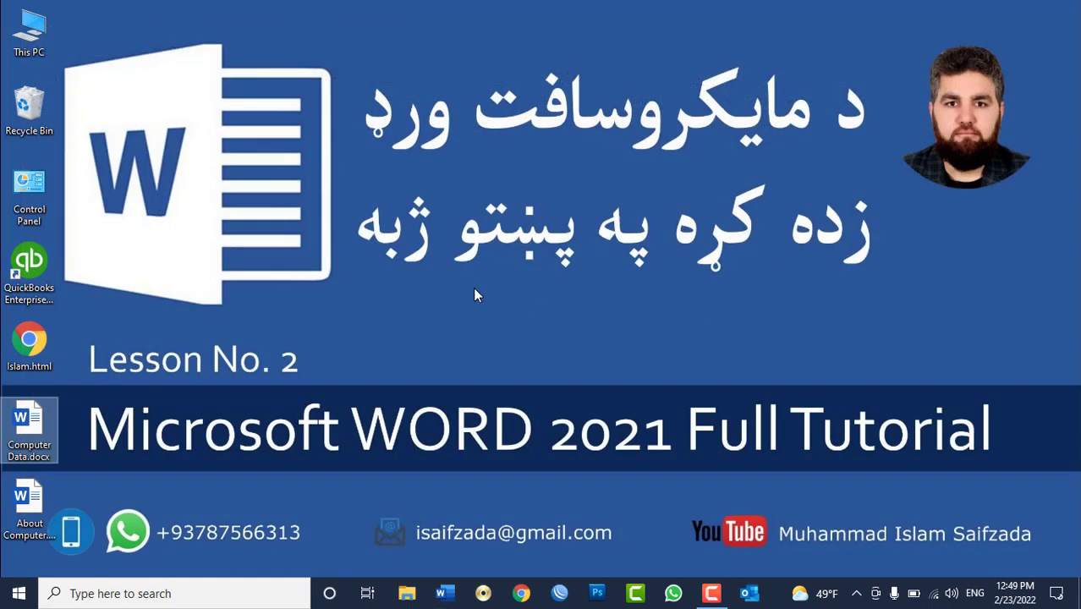
Step: Refresh the desktop and drag selection boxes across its icons
right_click(344, 244)
click(372, 285)
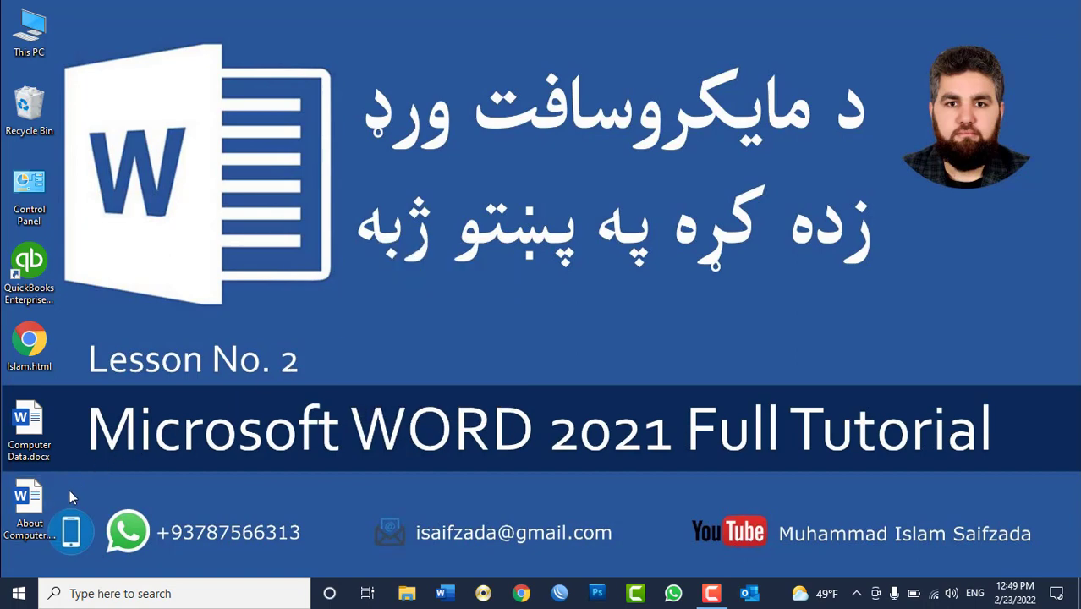
mouse_move(72, 484)
mouse_down()
mouse_move(308, 563)
mouse_move(509, 545)
mouse_up()
drag(699, 502, 956, 555)
drag(1040, 560, 1041, 566)
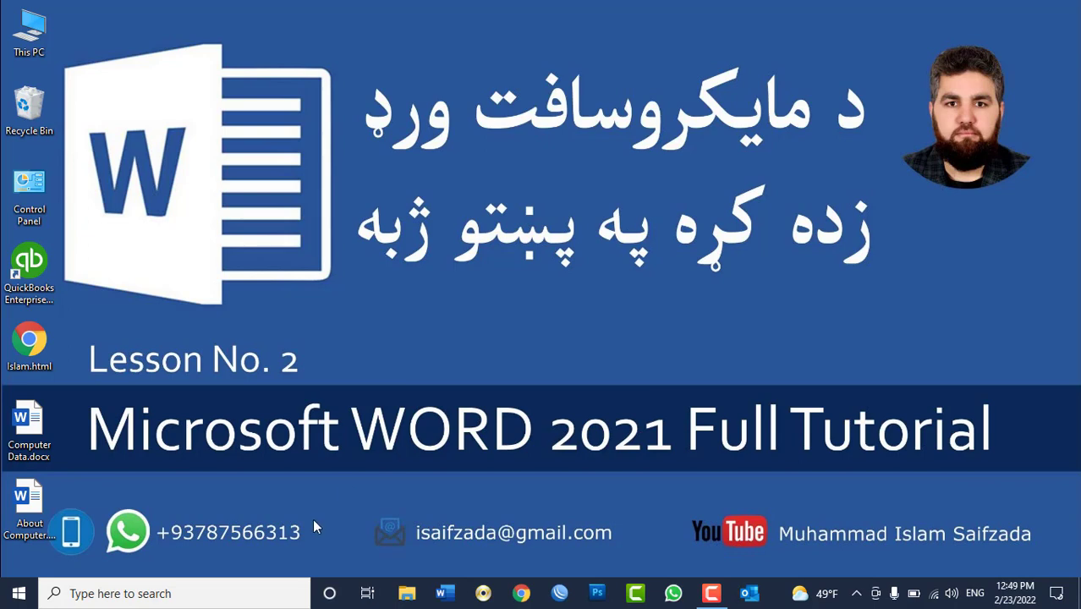